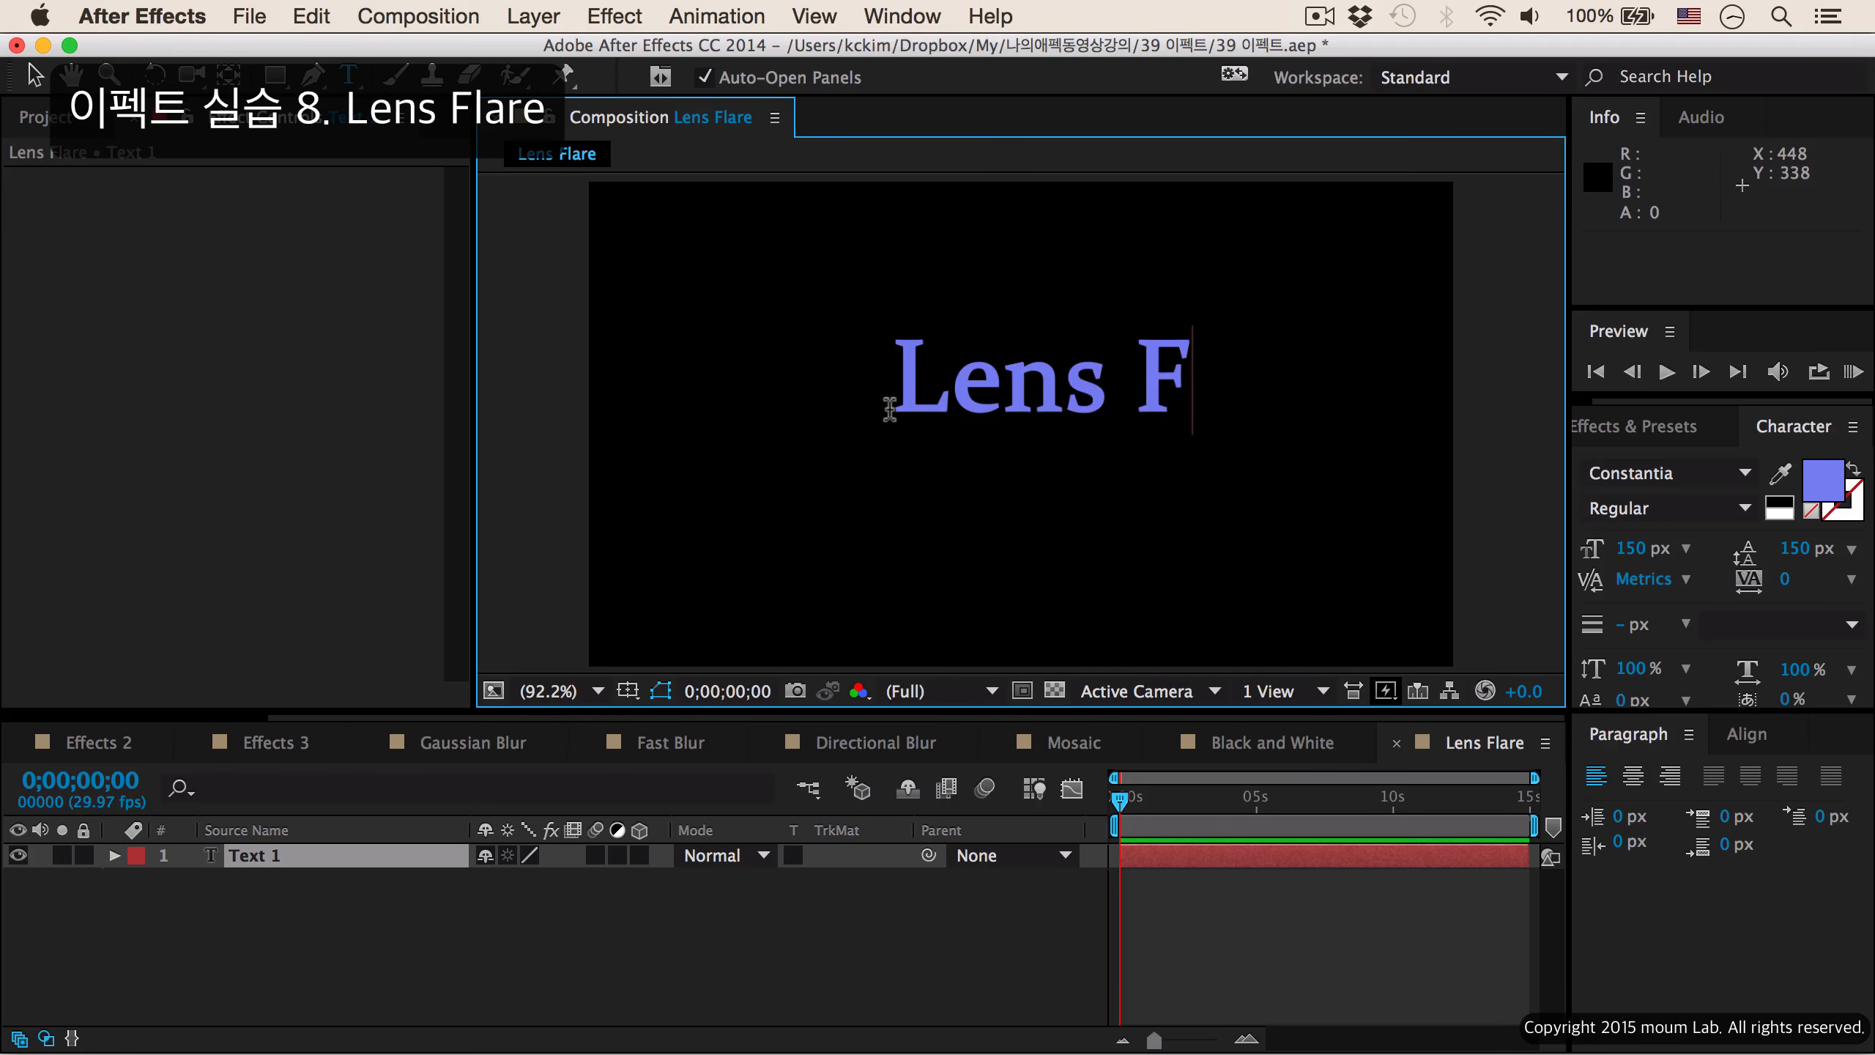
Finish the "Lens Flare" text layer and centre it horizontally and vertically in the composition.
left_click(406, 854)
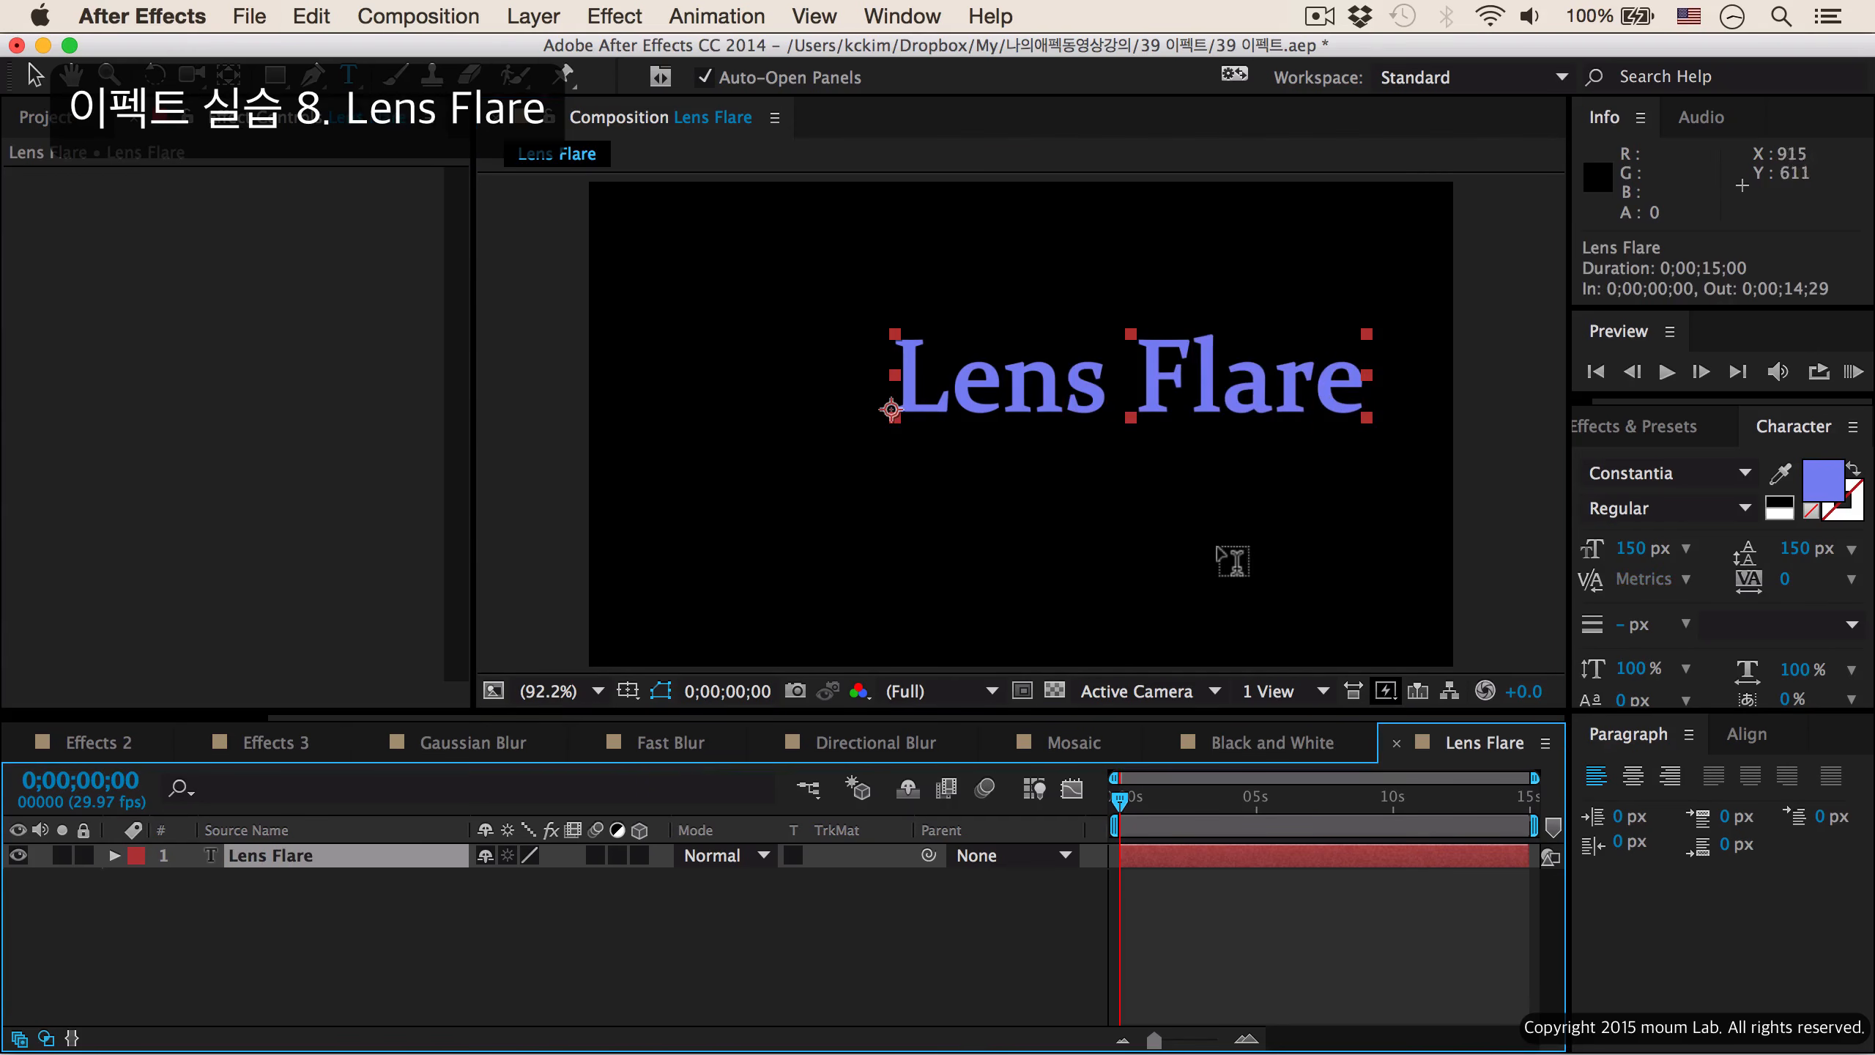
key("v")
left_click_drag(1208, 393, 1132, 426)
left_click(1748, 735)
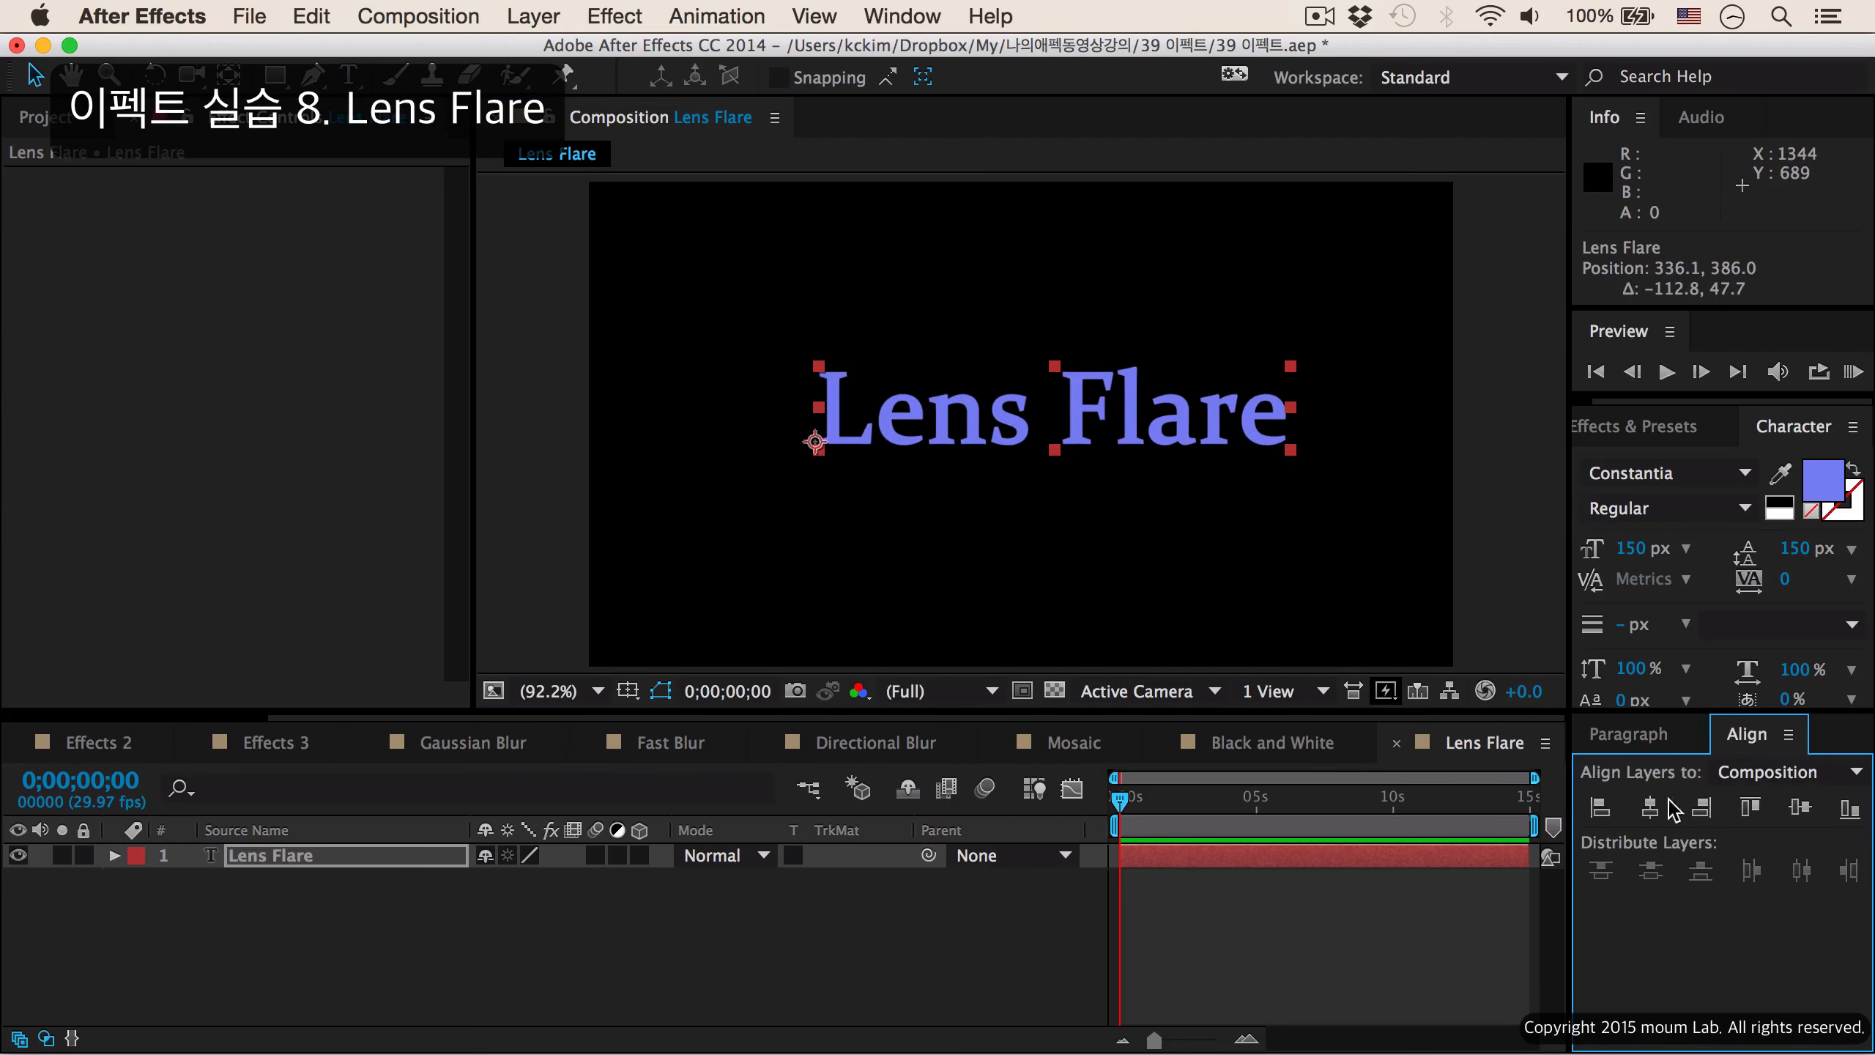
left_click(1651, 807)
left_click(1800, 807)
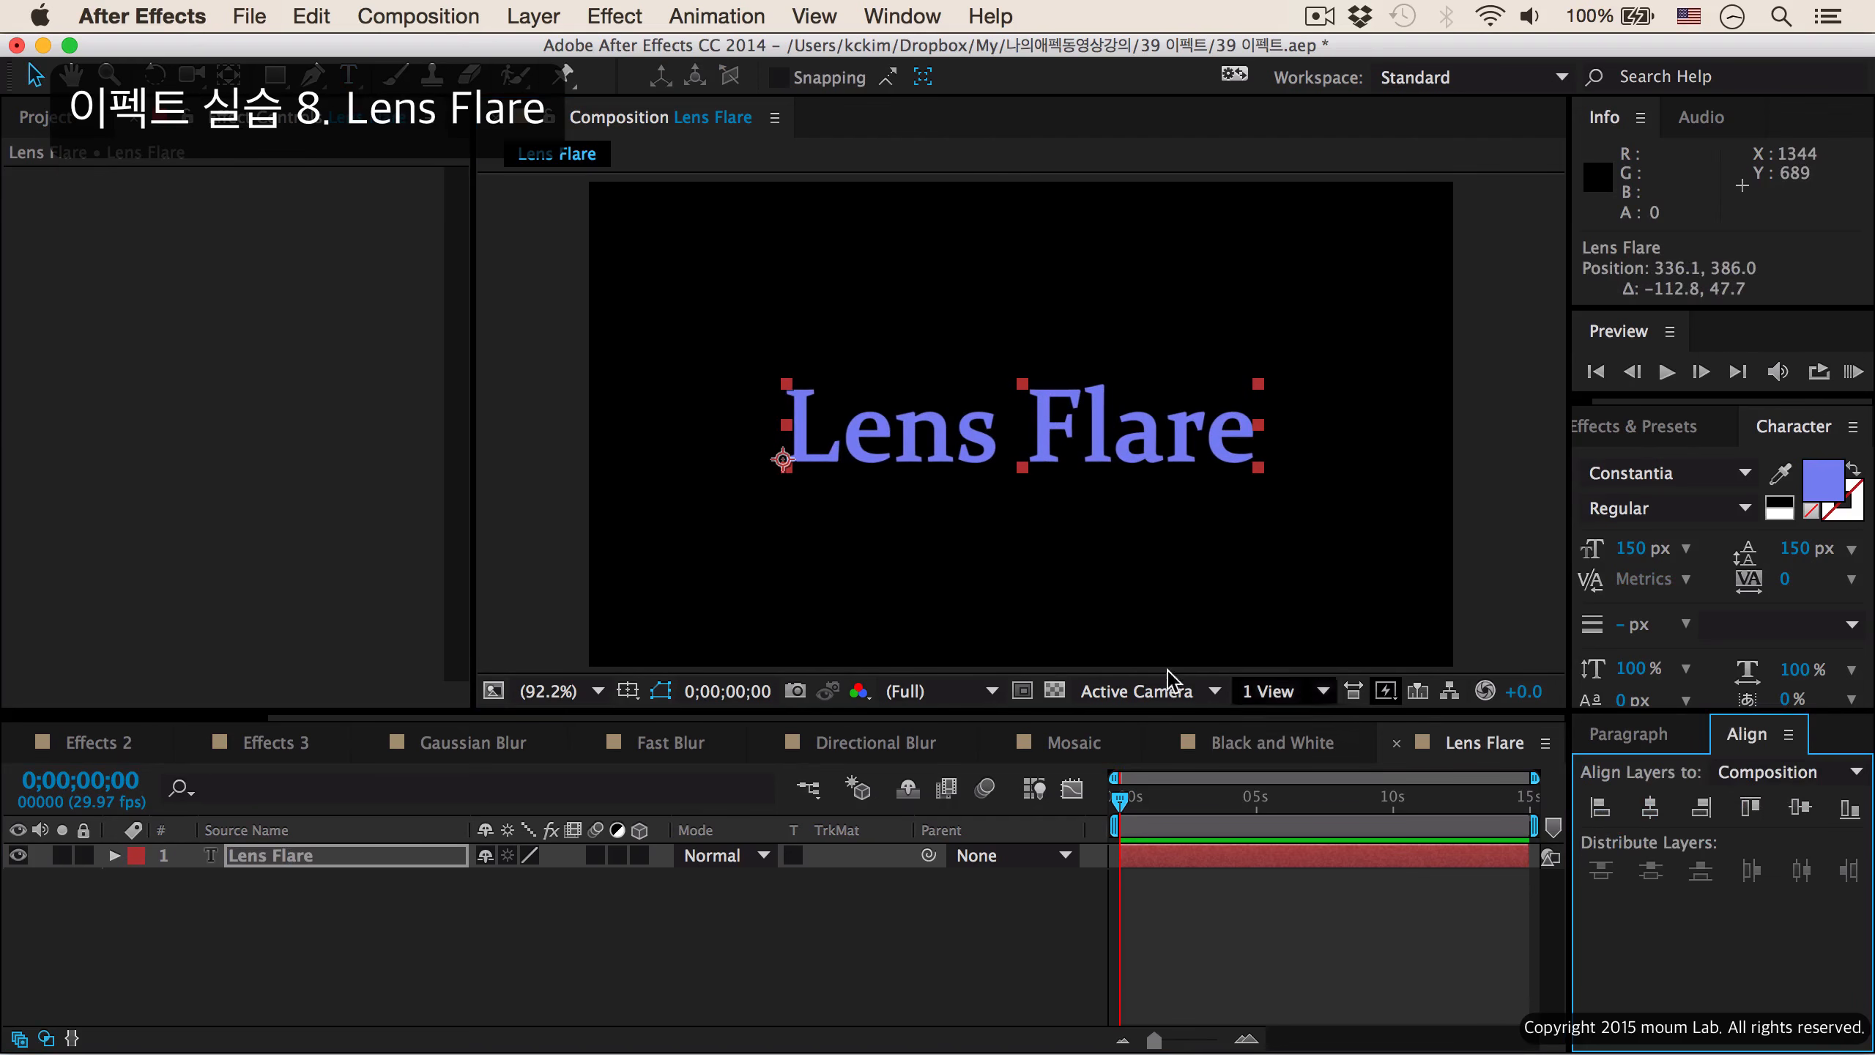
Create a black solid at the composition size of 1280 x 720 px and place it beneath the text layer.
left_click(499, 936)
key("super+y")
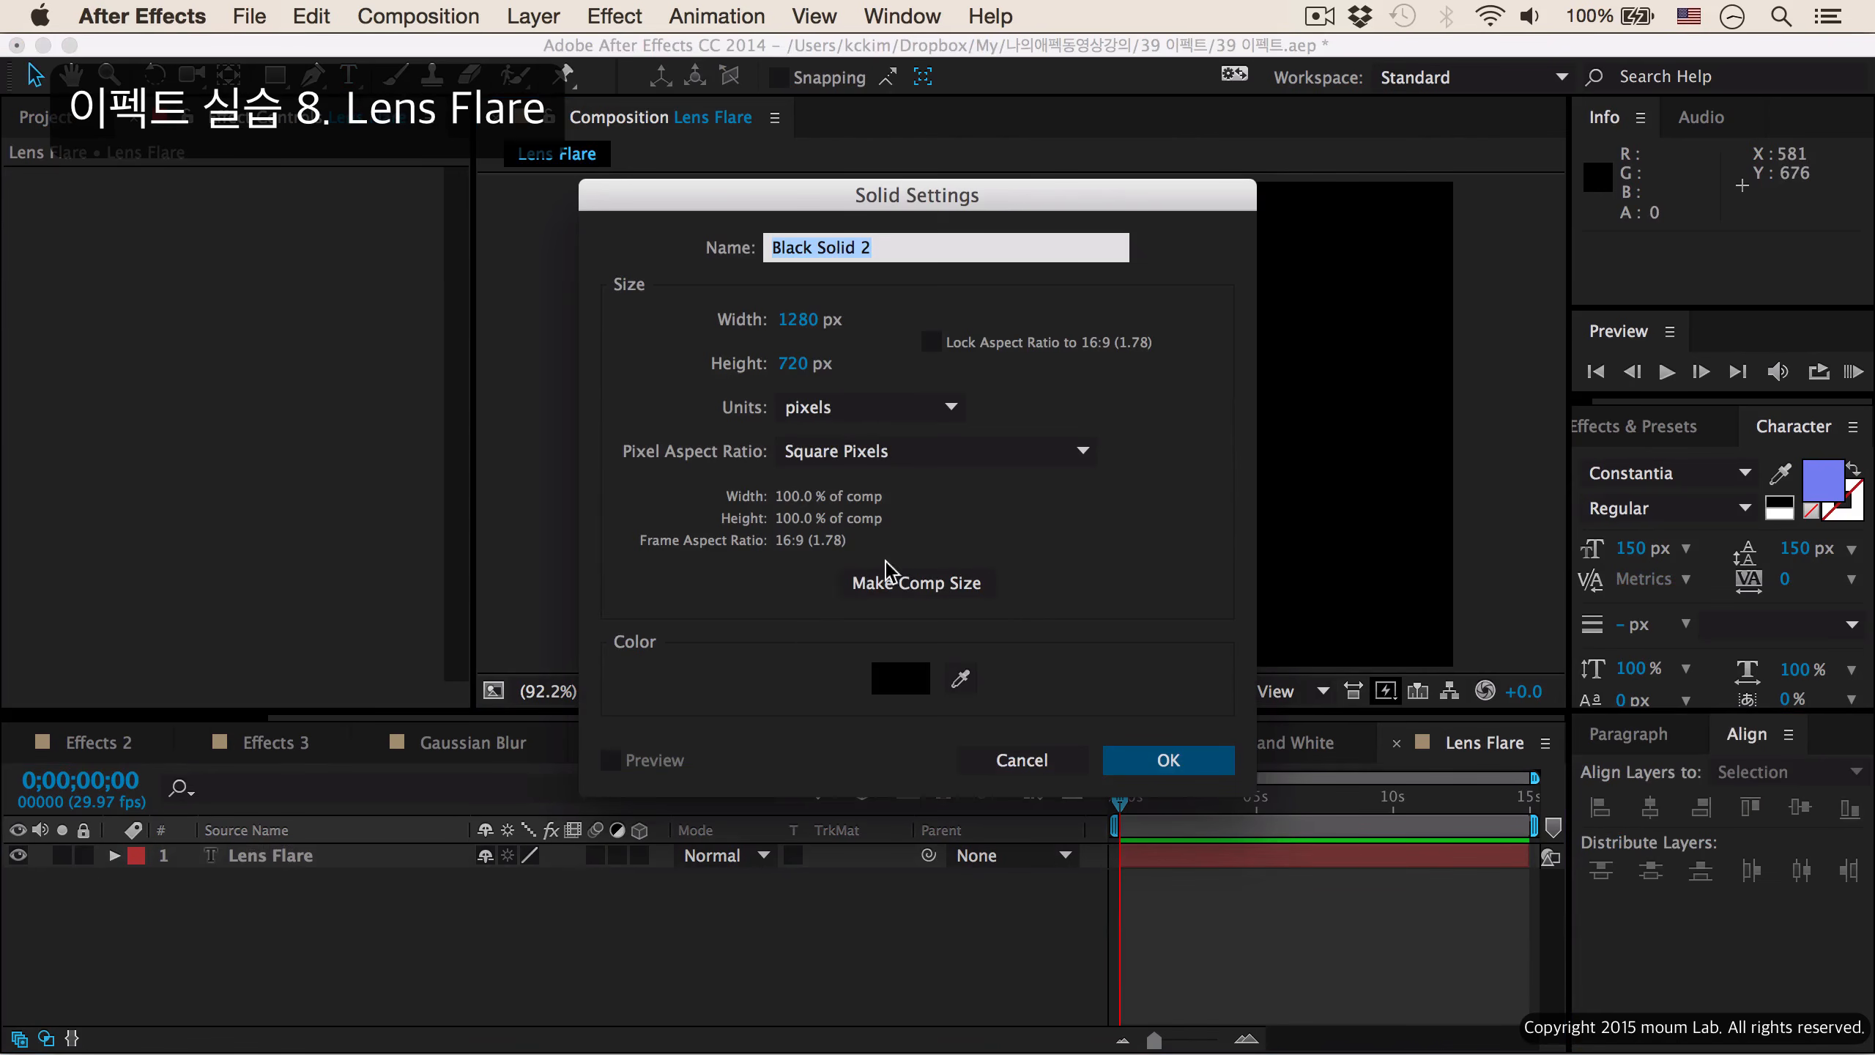
left_click(1168, 764)
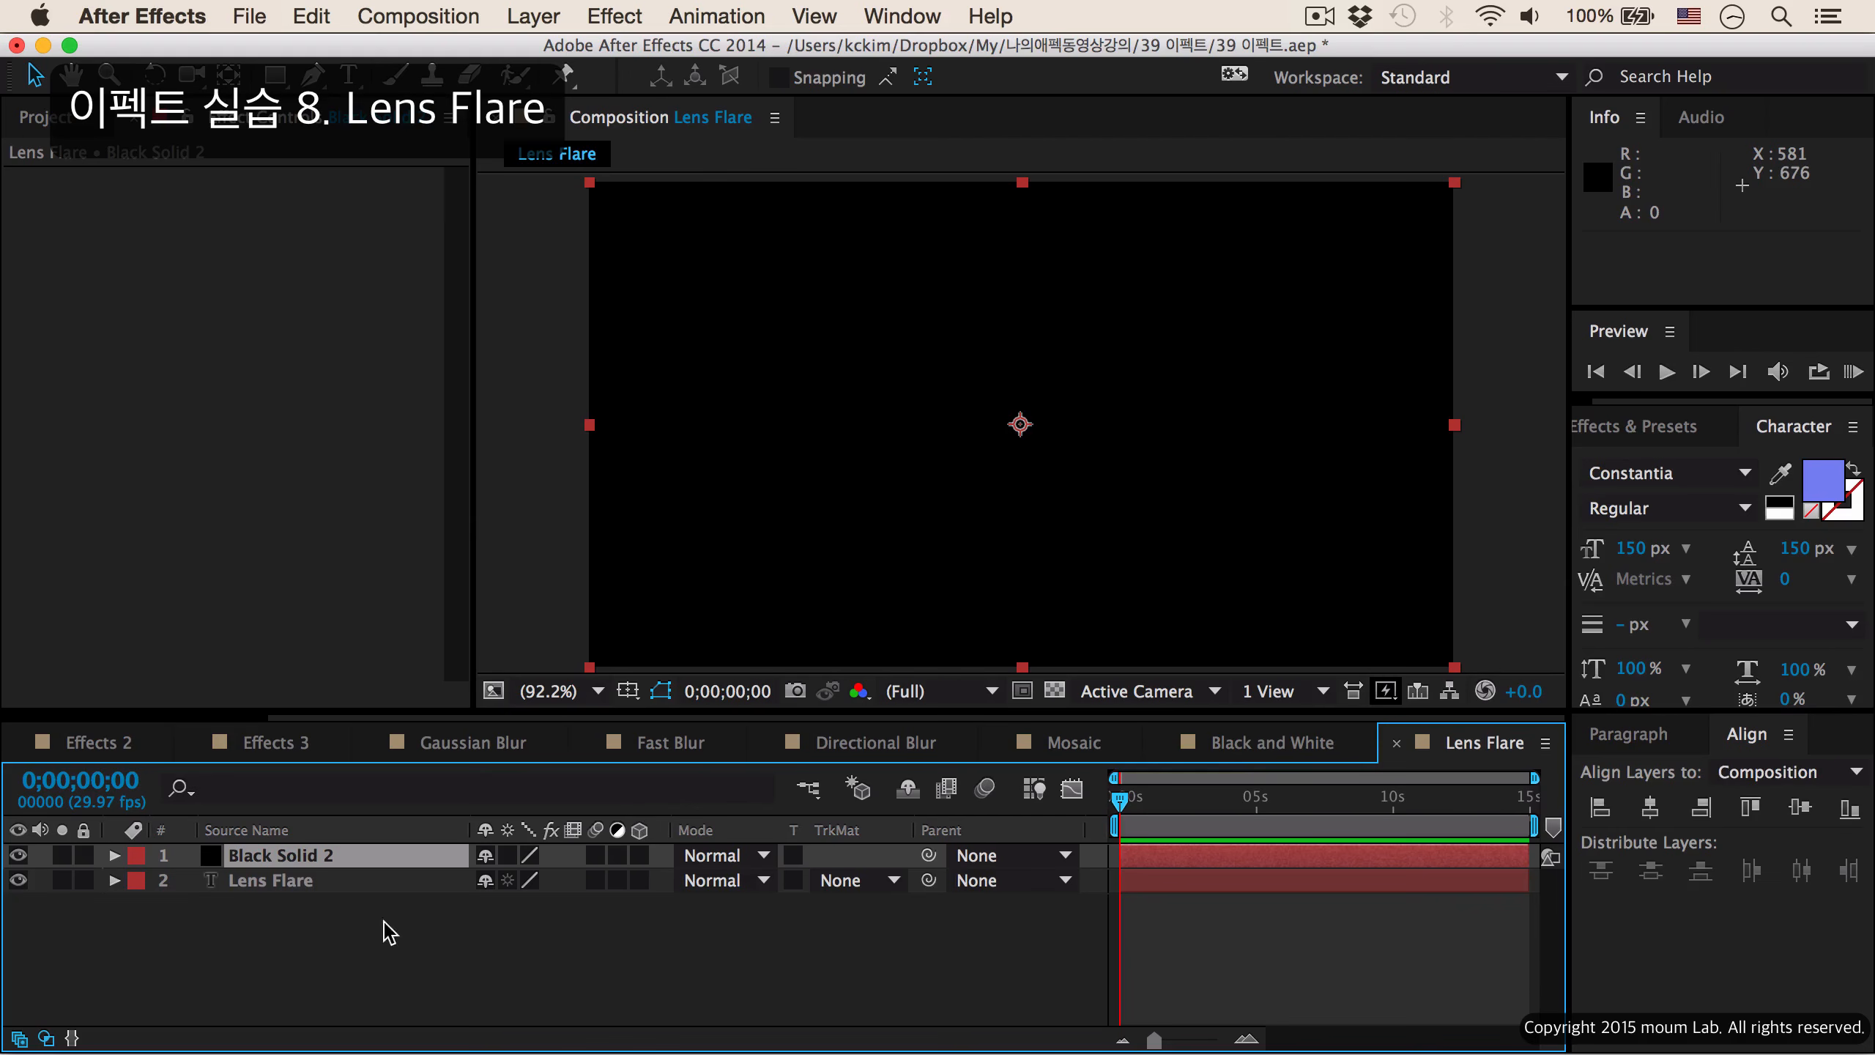
left_click_drag(369, 857, 362, 933)
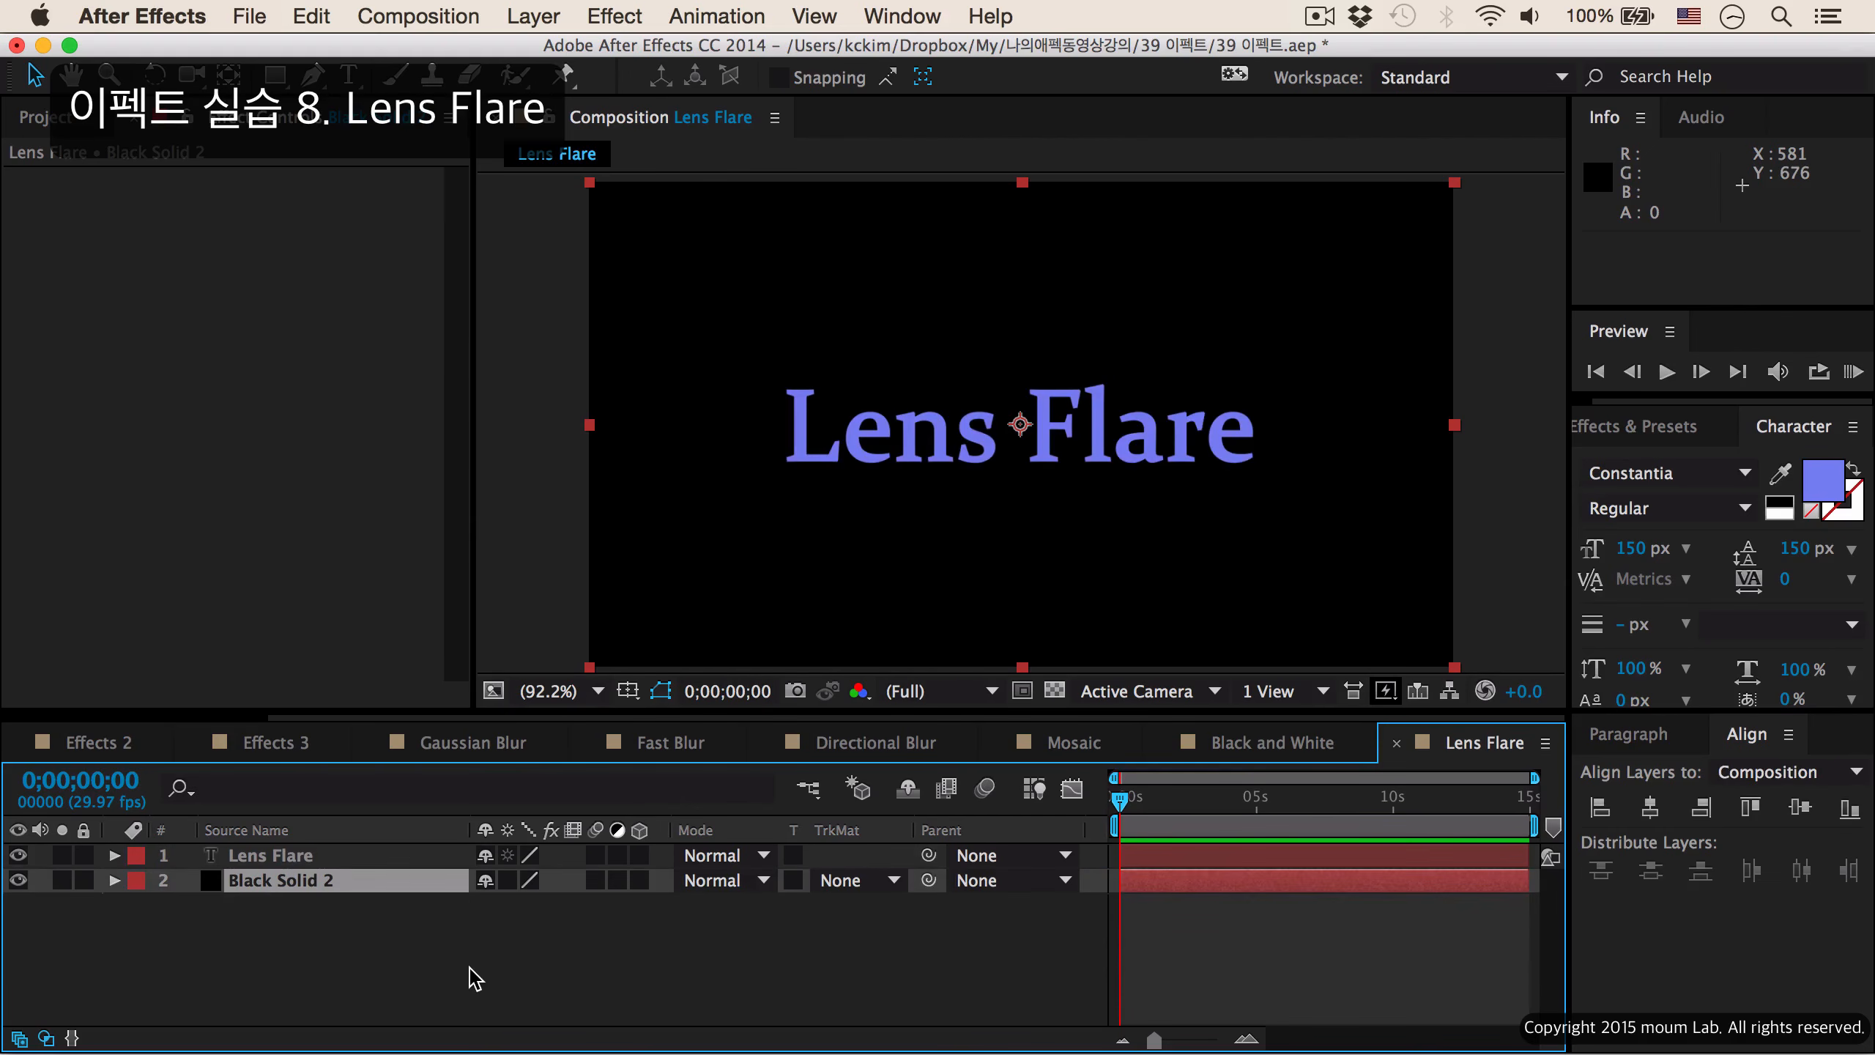
Find the Lens Flare effect by searching for "lens" and apply it to the black solid.
left_click(1670, 436)
left_click(1671, 464)
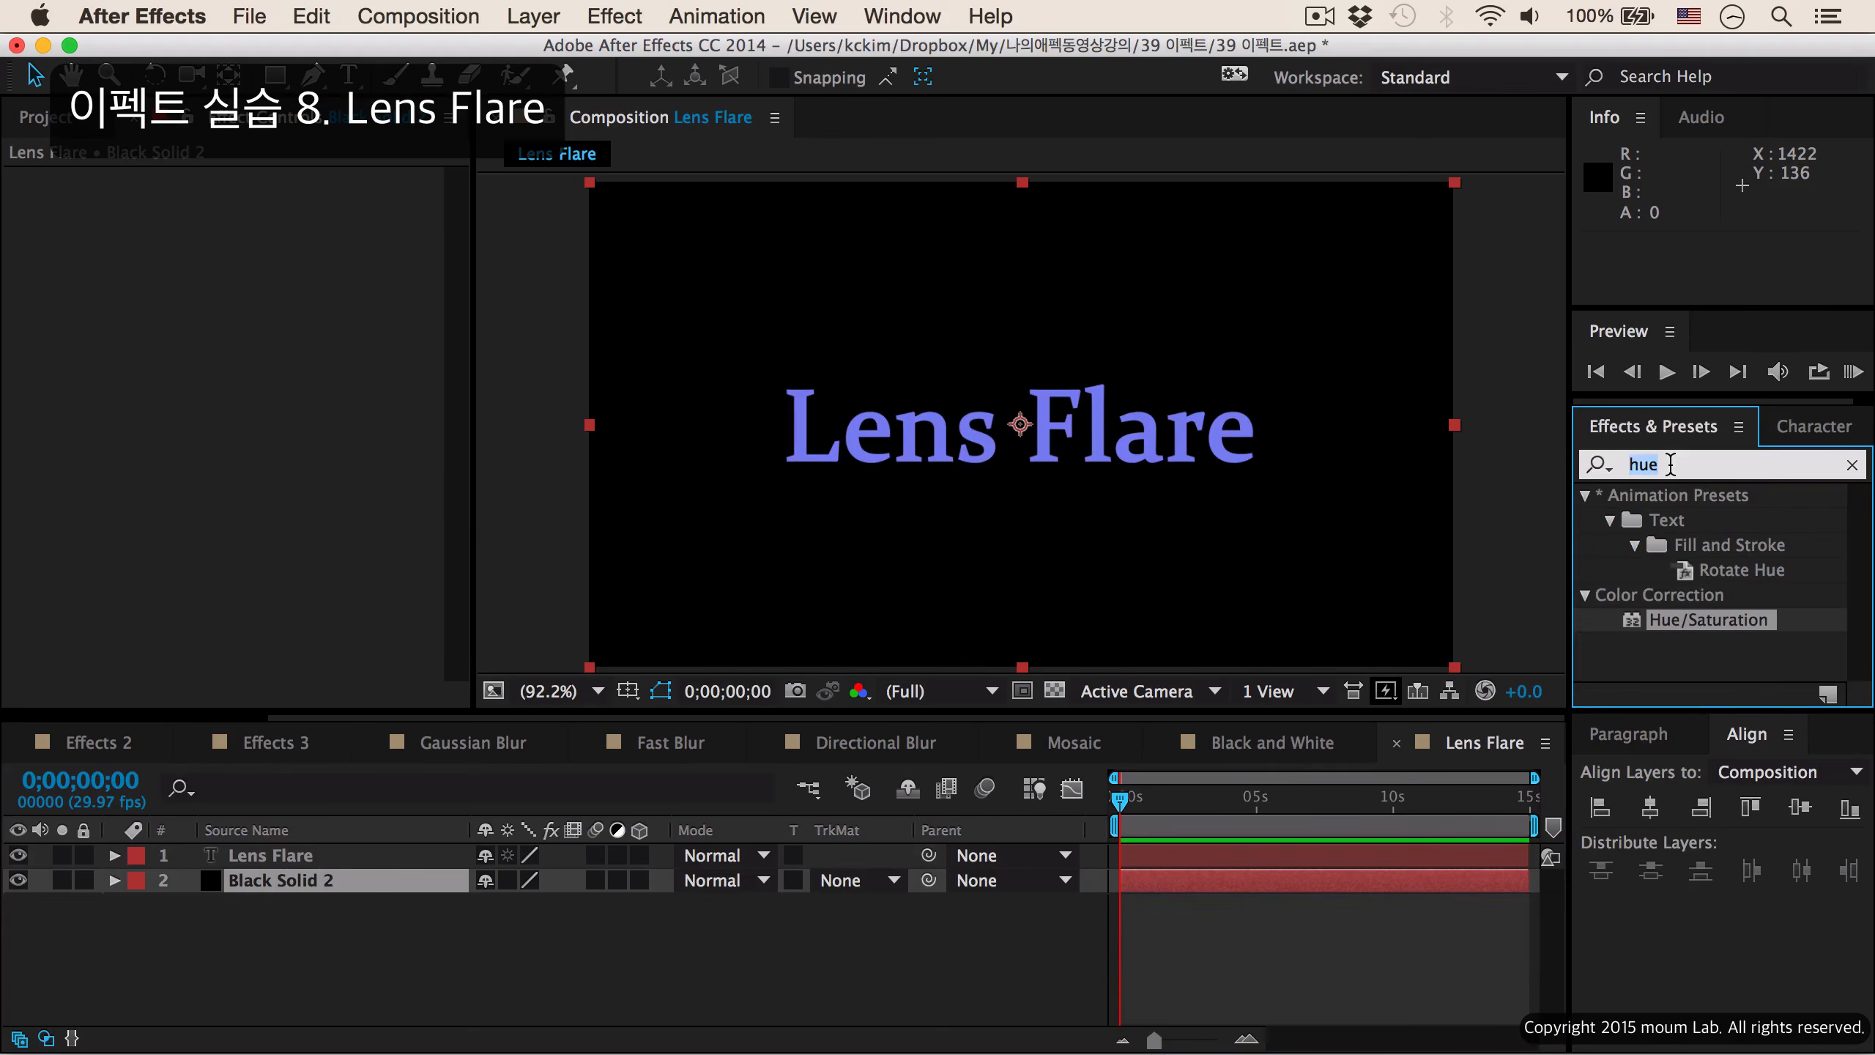
type("lens")
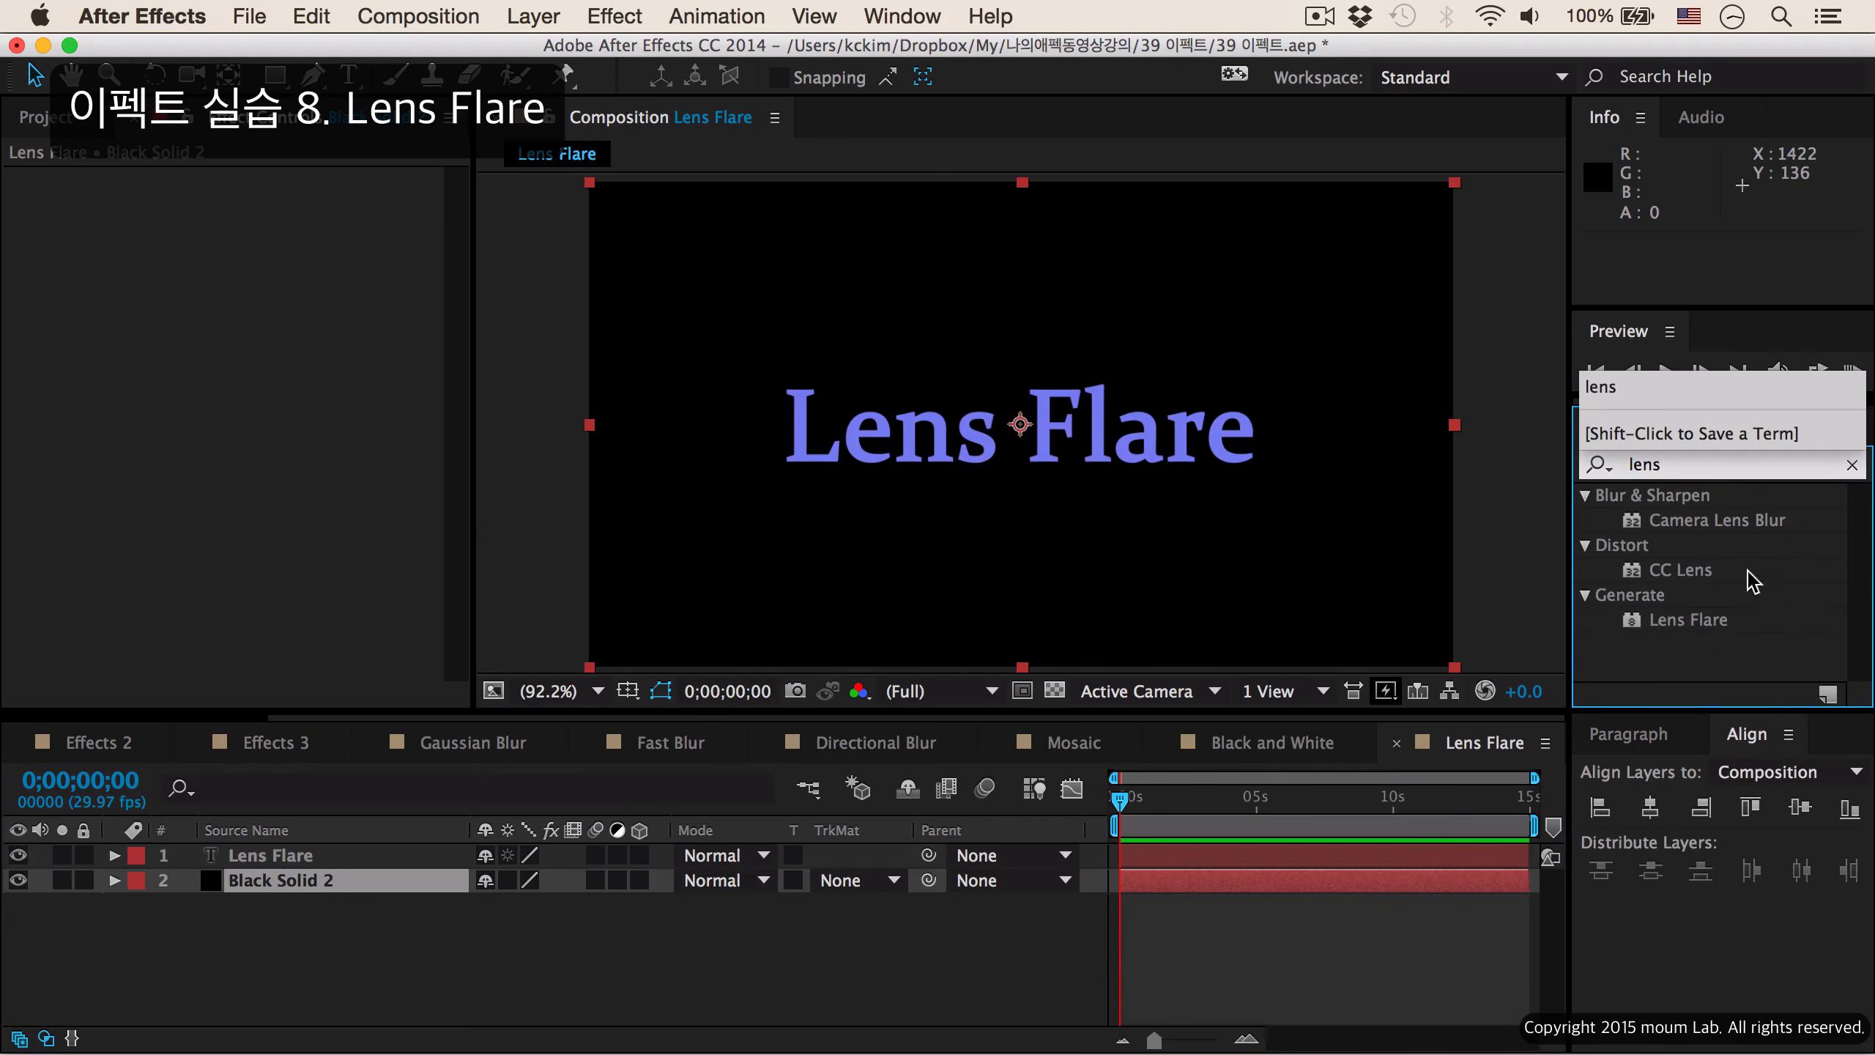
double_click(1709, 626)
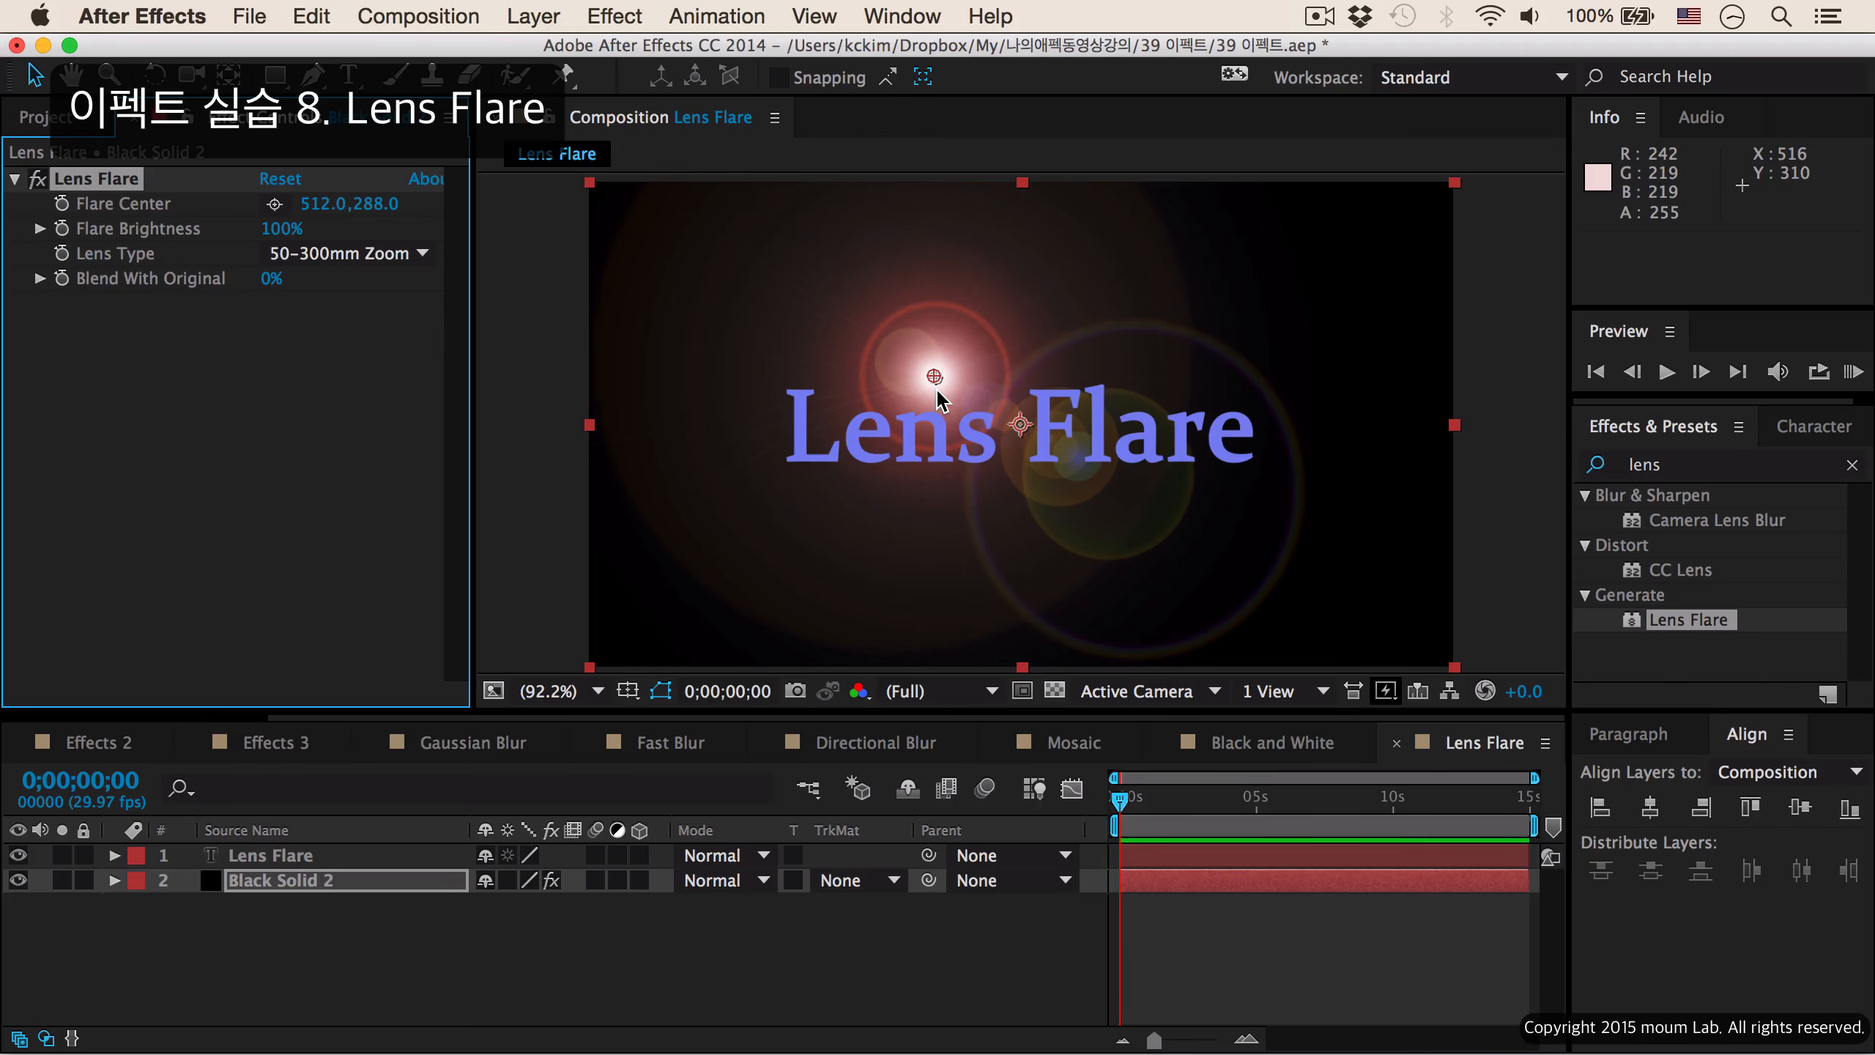
Keyframe the Flare Center from about 245, 190 at 0 seconds to about 1091, 589 at 3 seconds and preview the animation.
left_click_drag(938, 391, 759, 326)
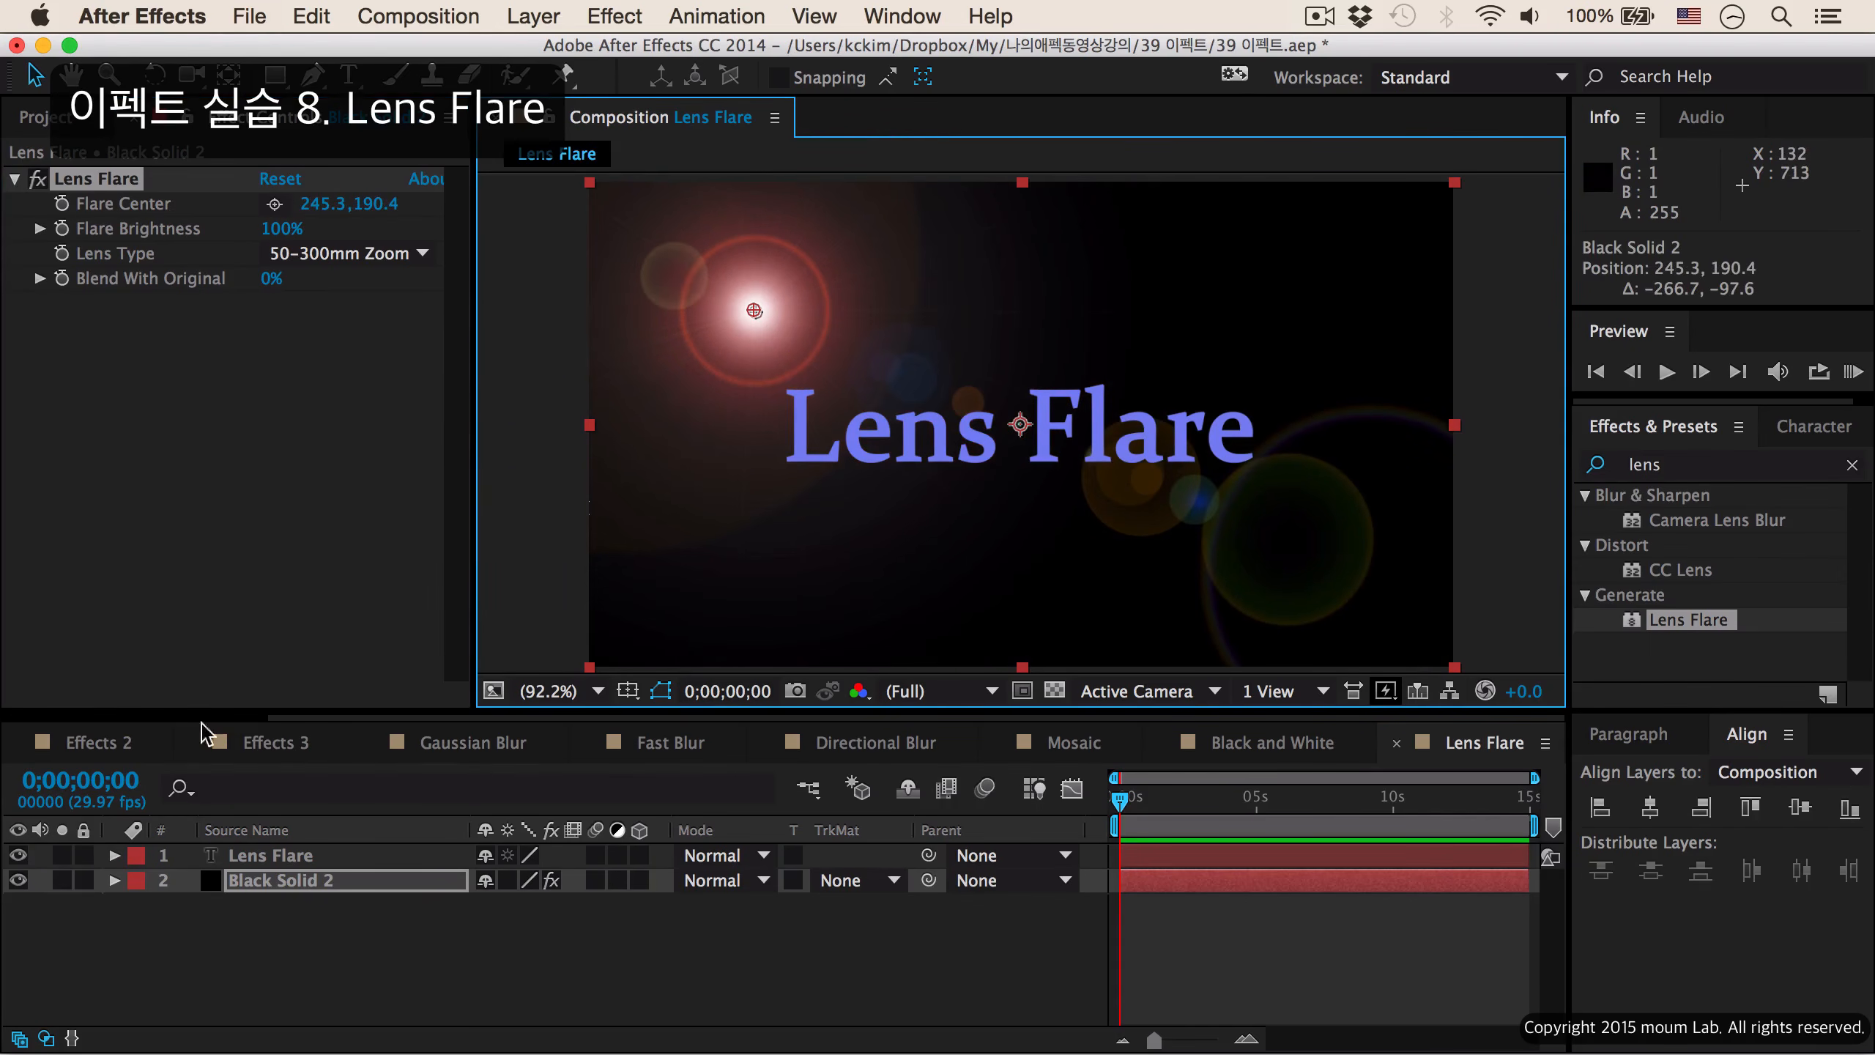
left_click(63, 205)
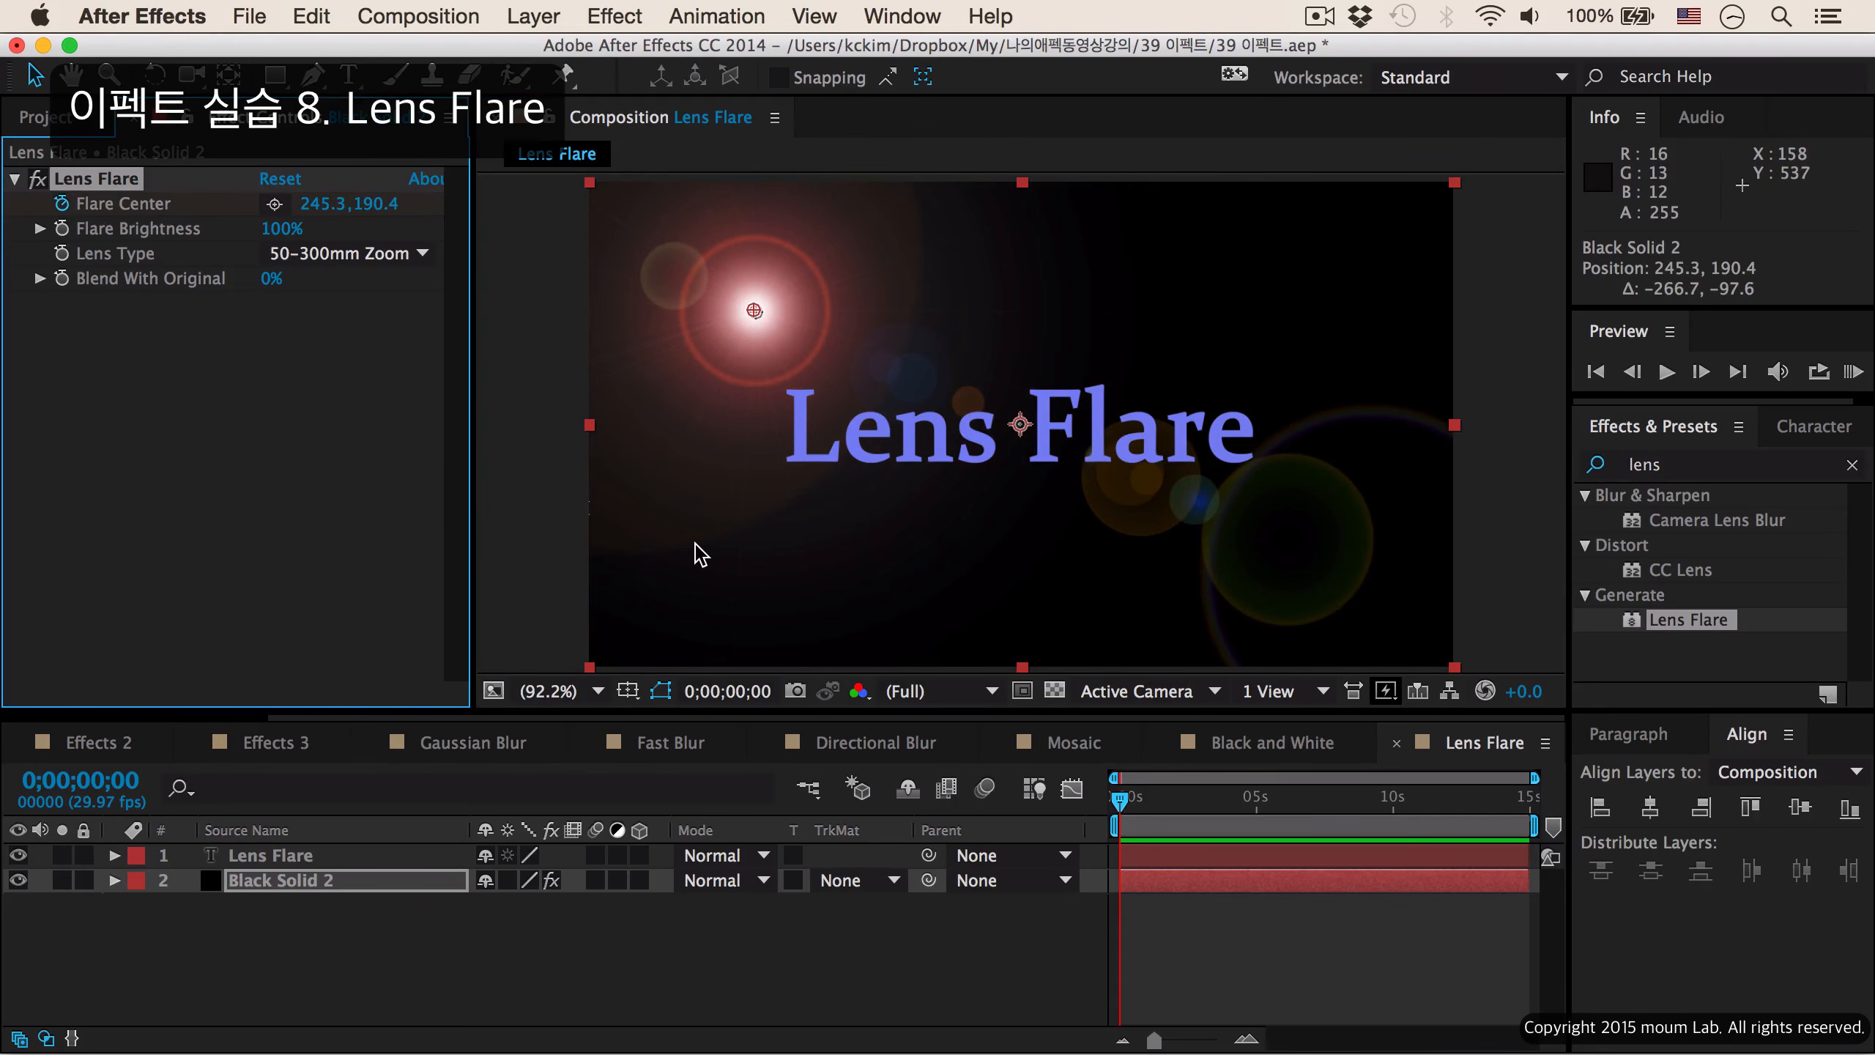
left_click(1202, 809)
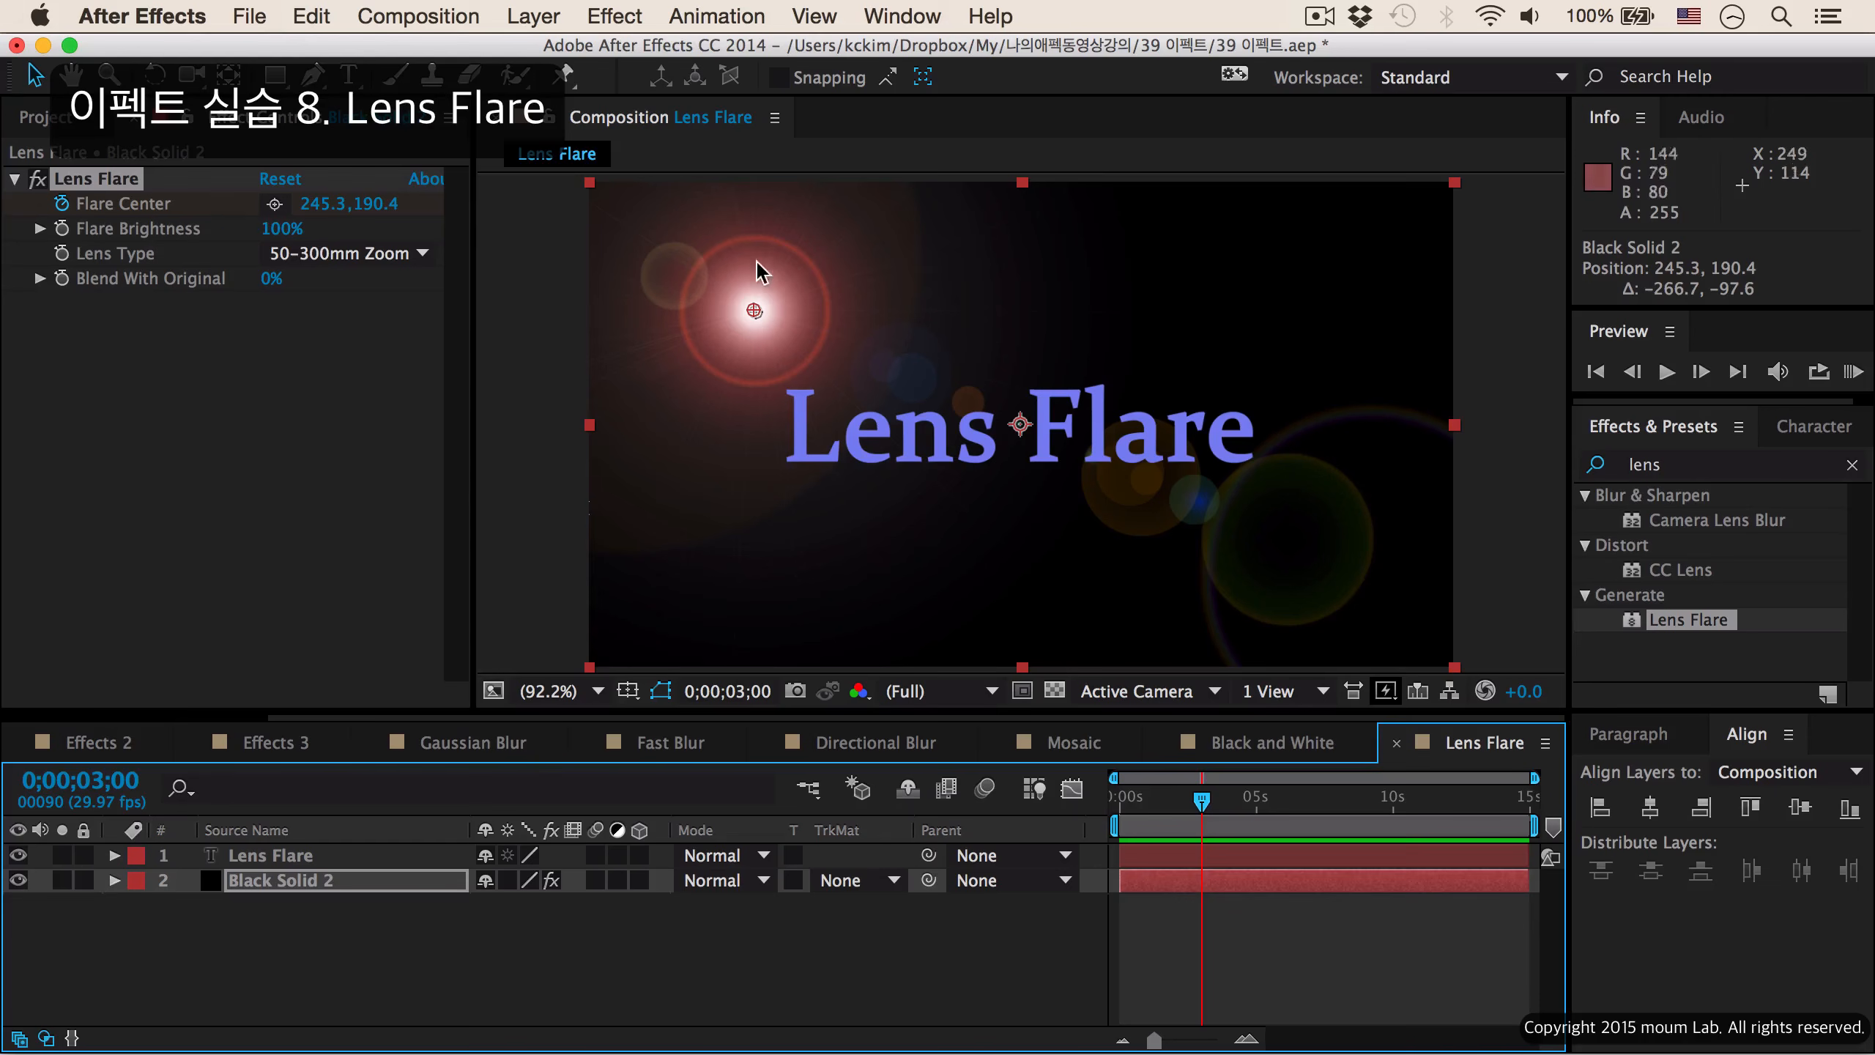
left_click_drag(754, 312, 1351, 599)
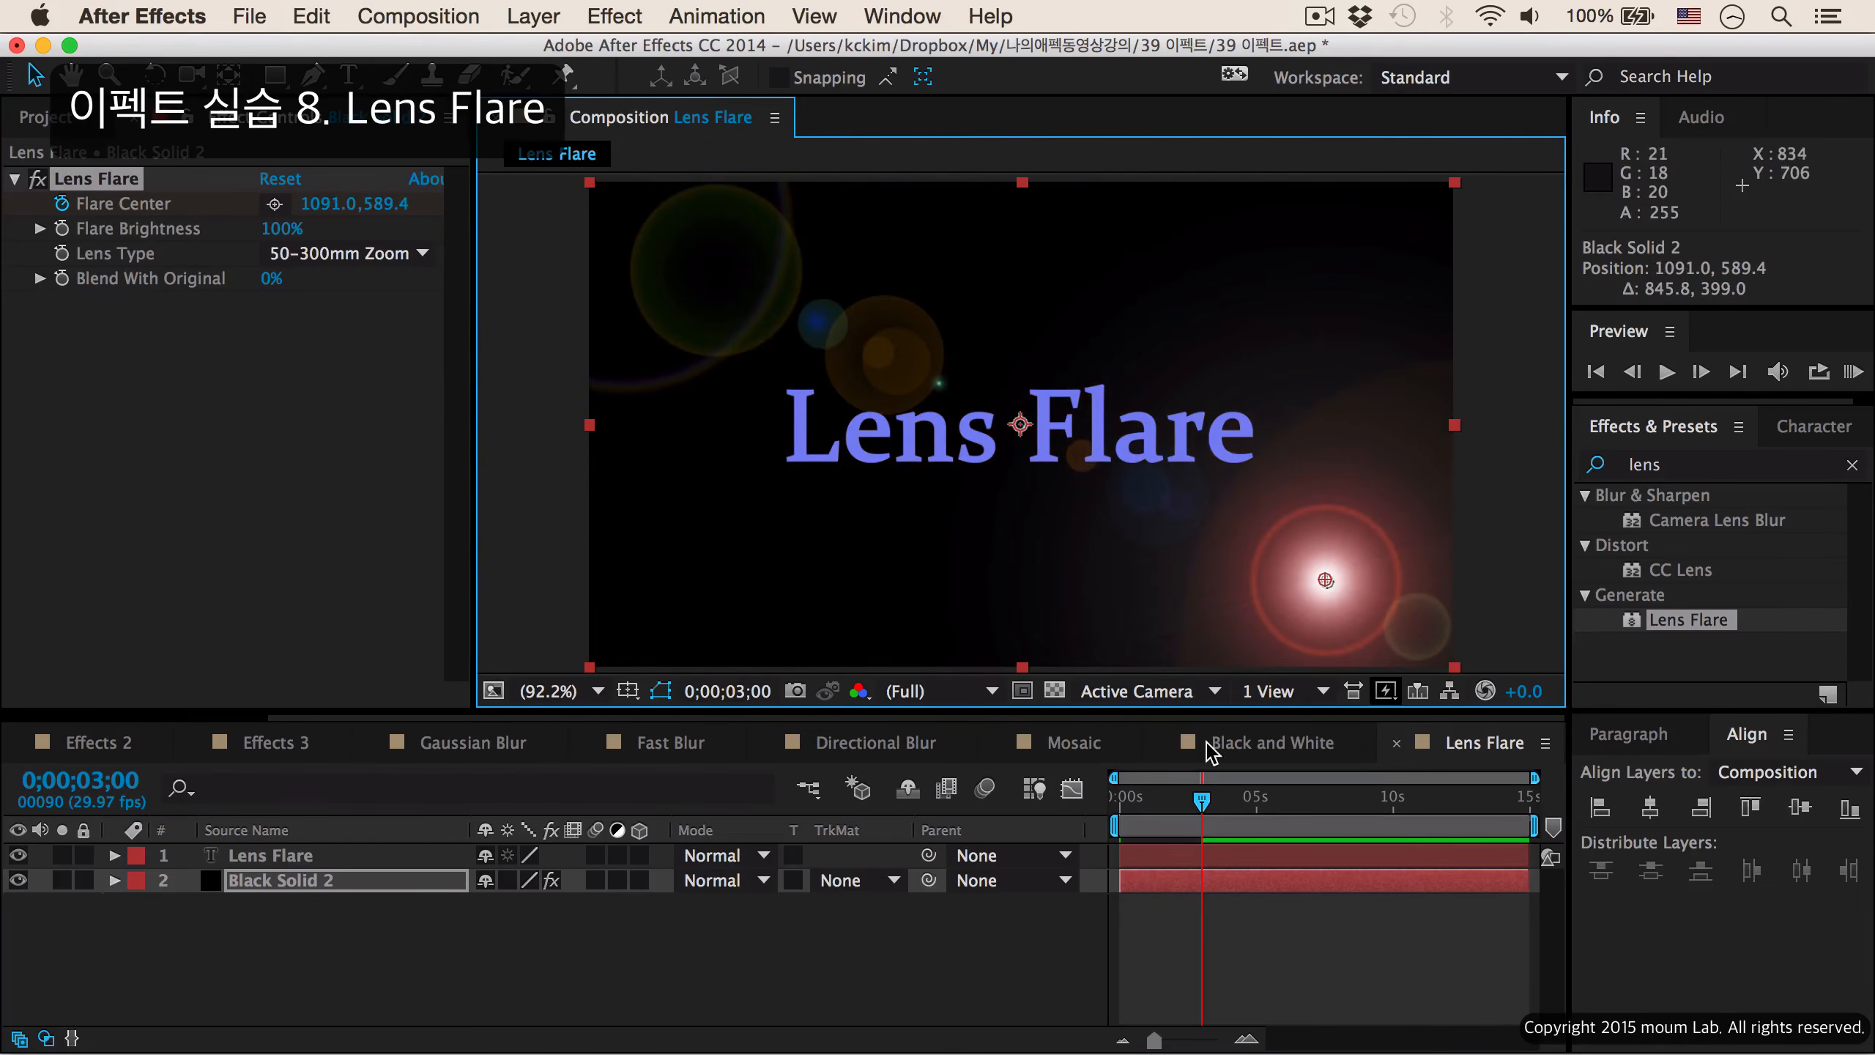
key("KP_0")
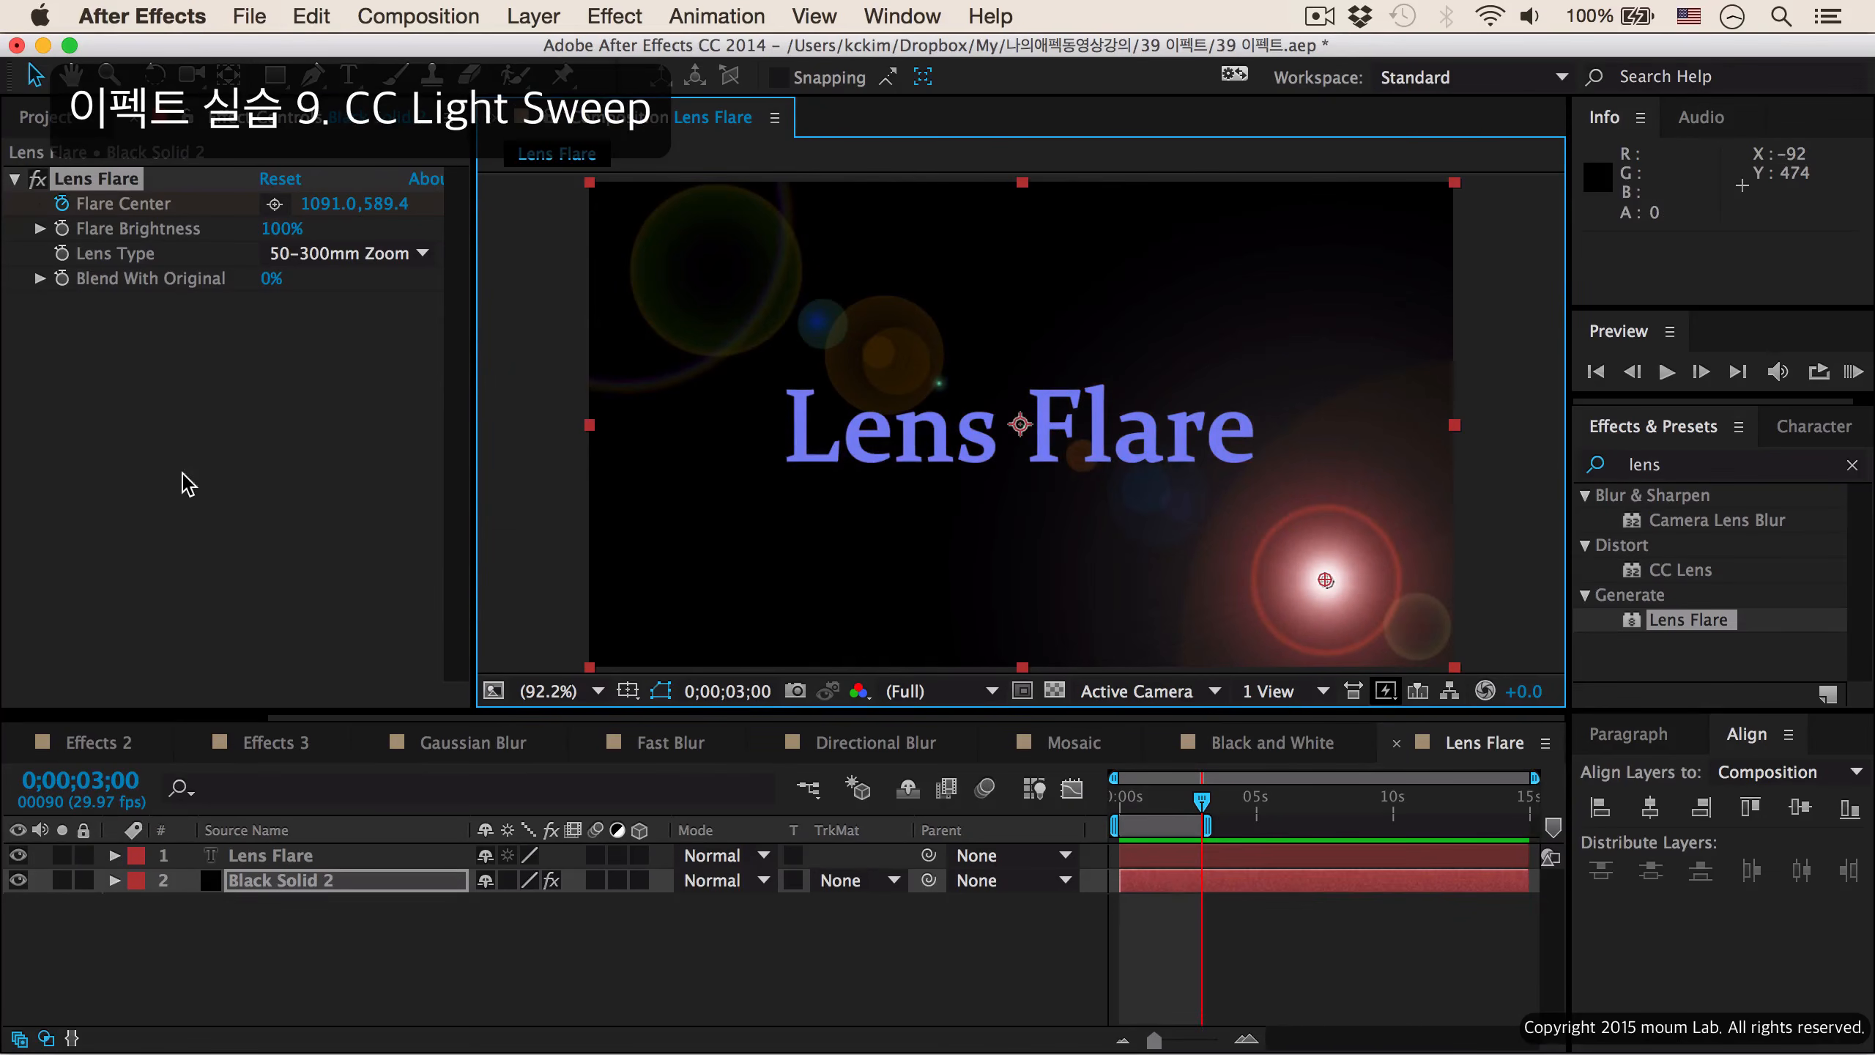
Create a new composition named "CC Light Sweep" with the HDV/HDTV 720 29.97 preset and a 15-second duration.
key("super+n")
type("CC Light Sweep")
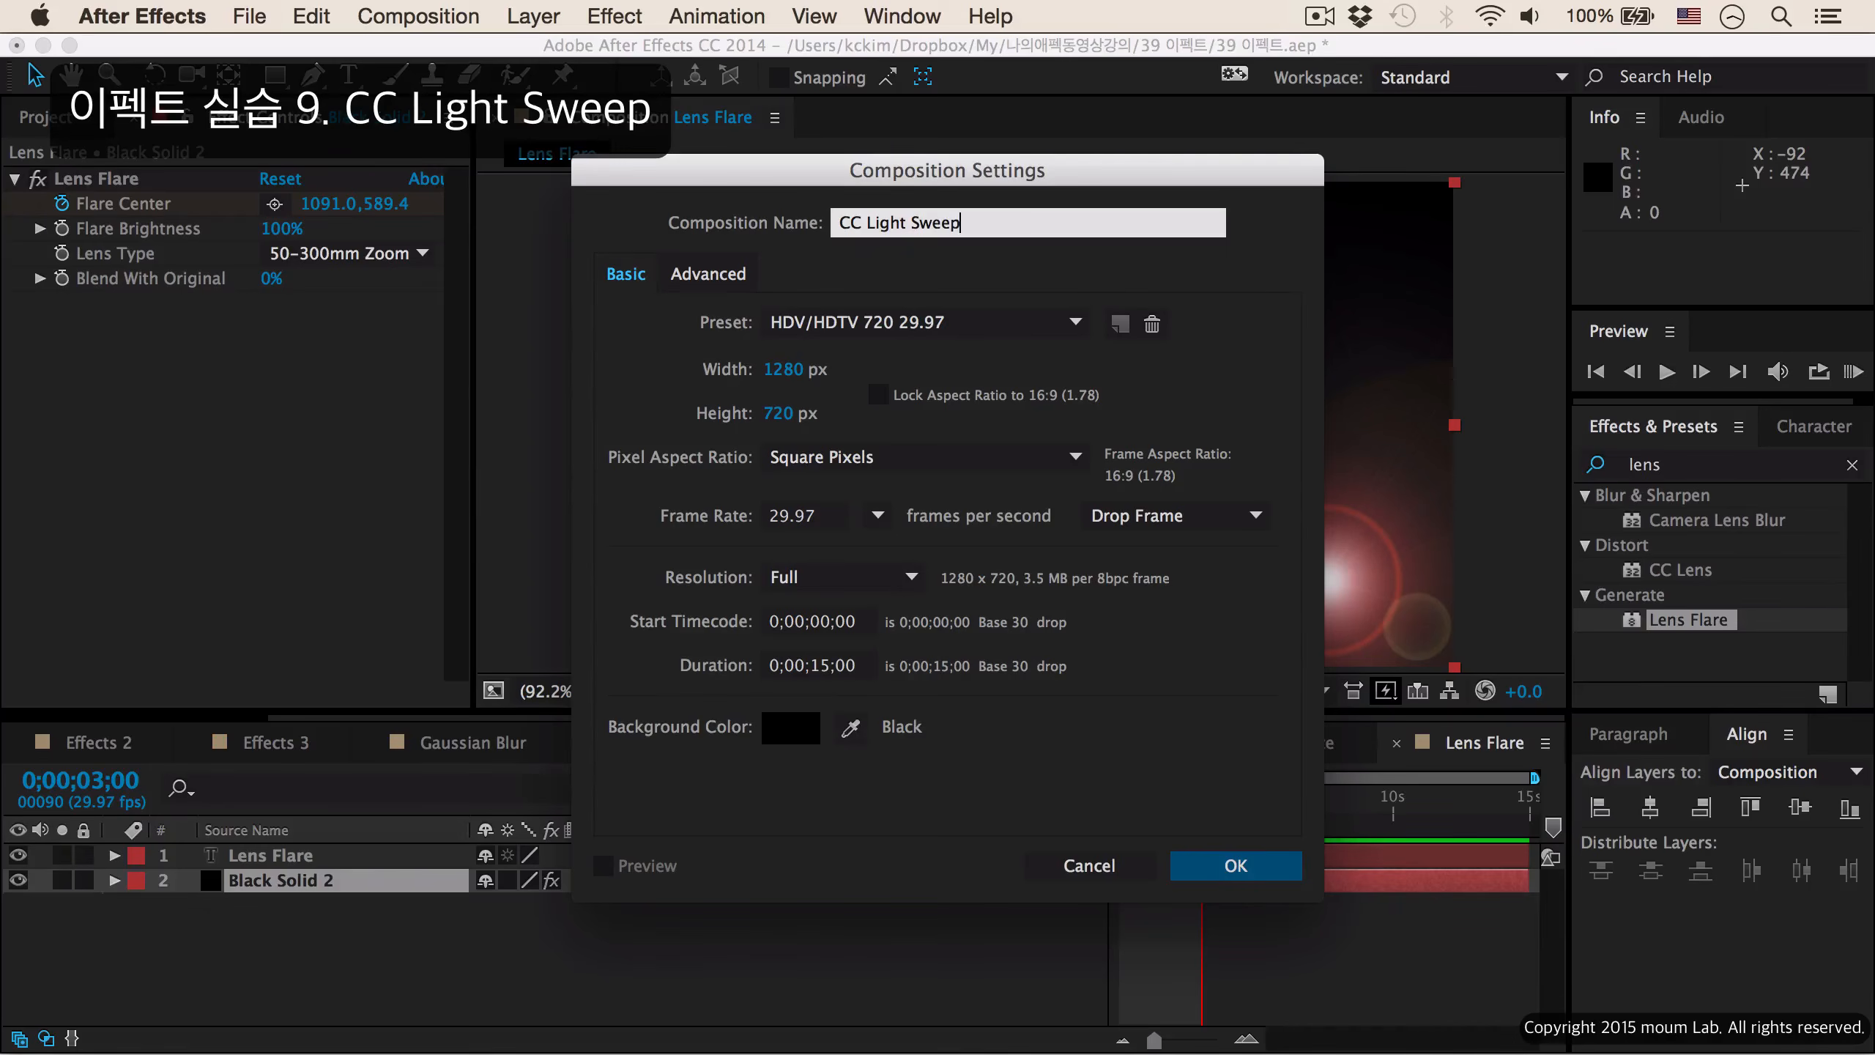
key("Return")
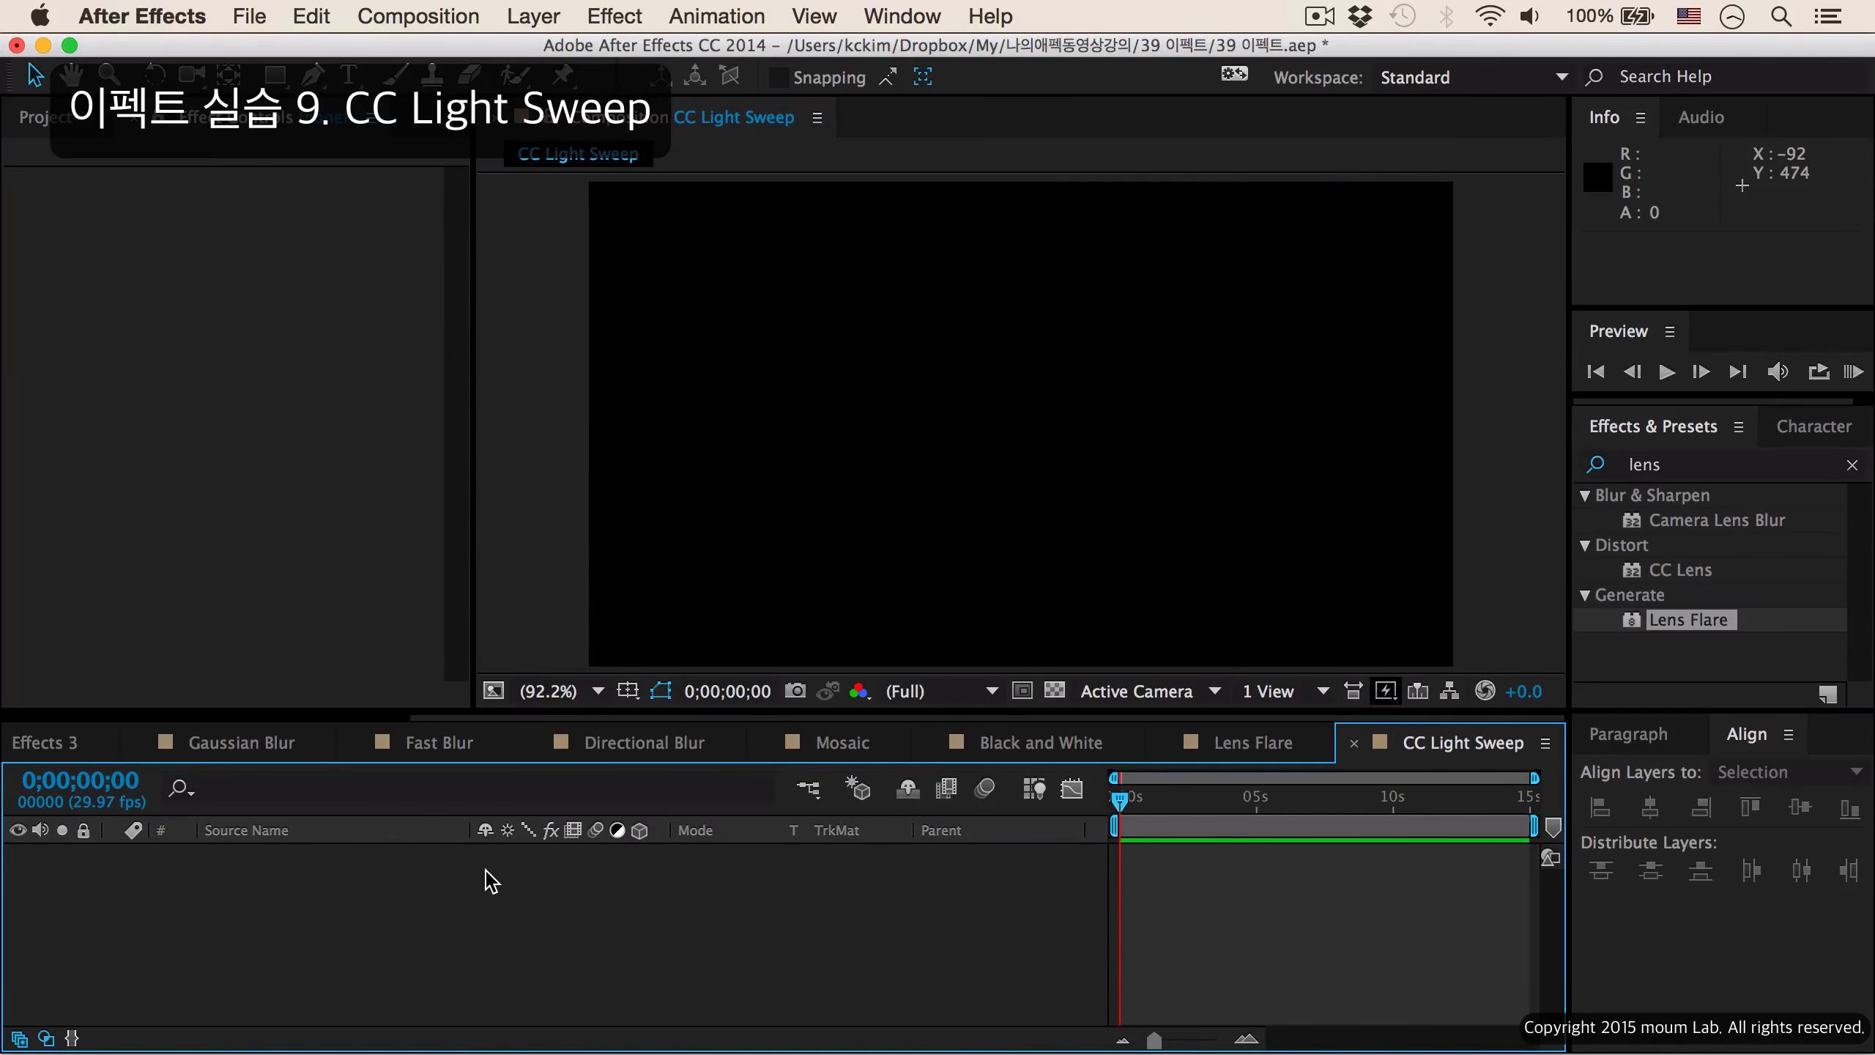
Add a text layer reading "CC Light Sweep" and centre it horizontally and vertically in the composition.
key("super+t")
left_click(849, 397)
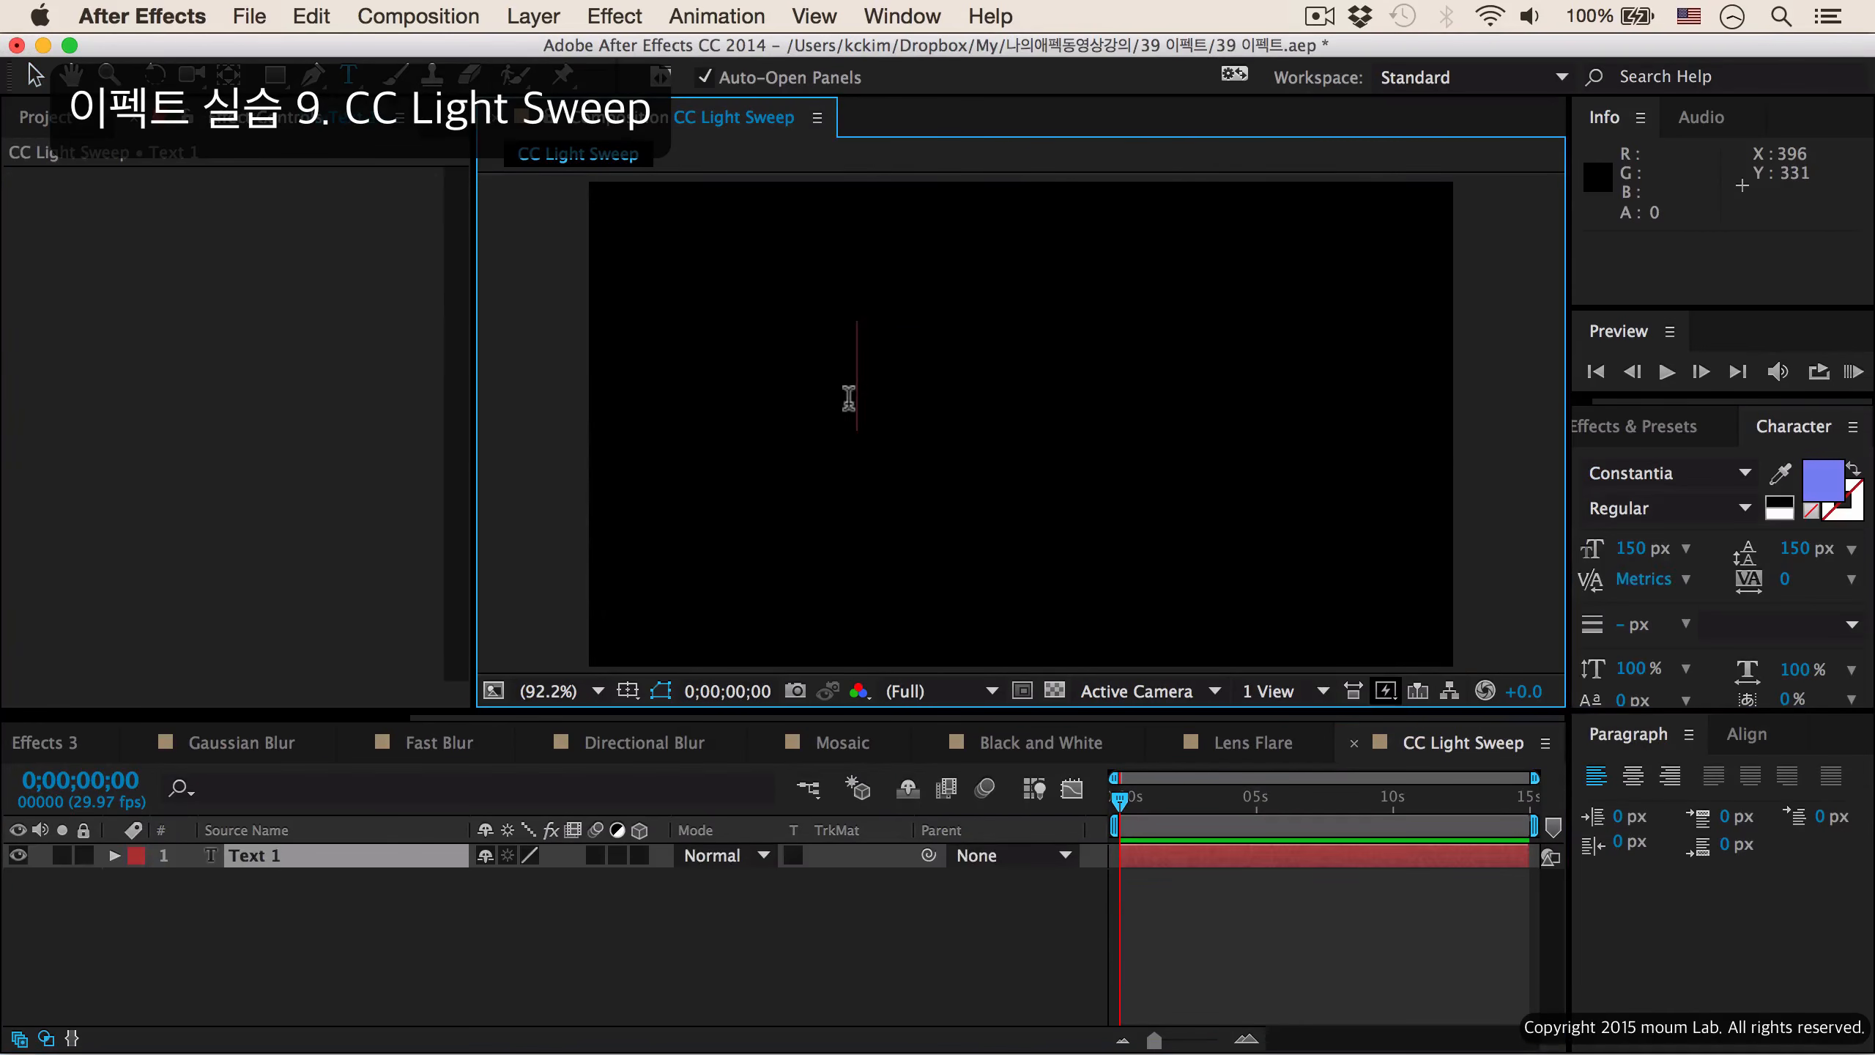
type("CC Light Sw")
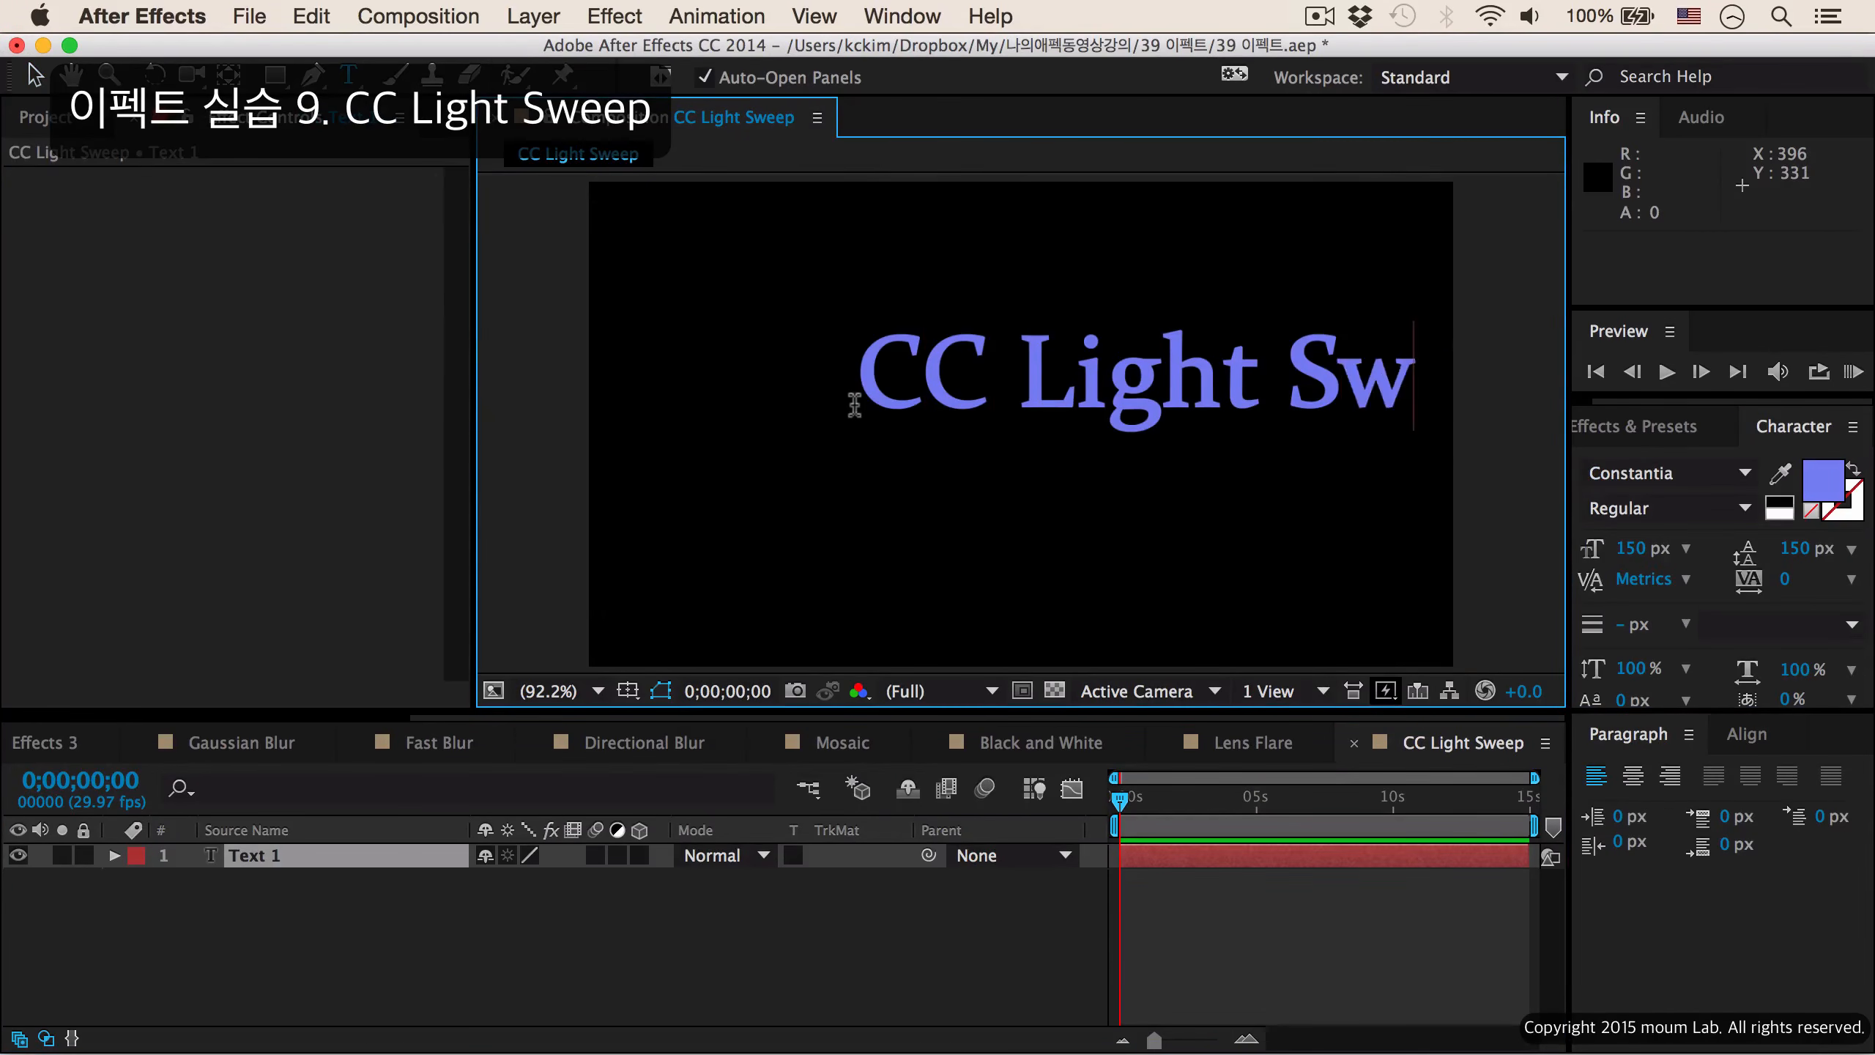
type("eep")
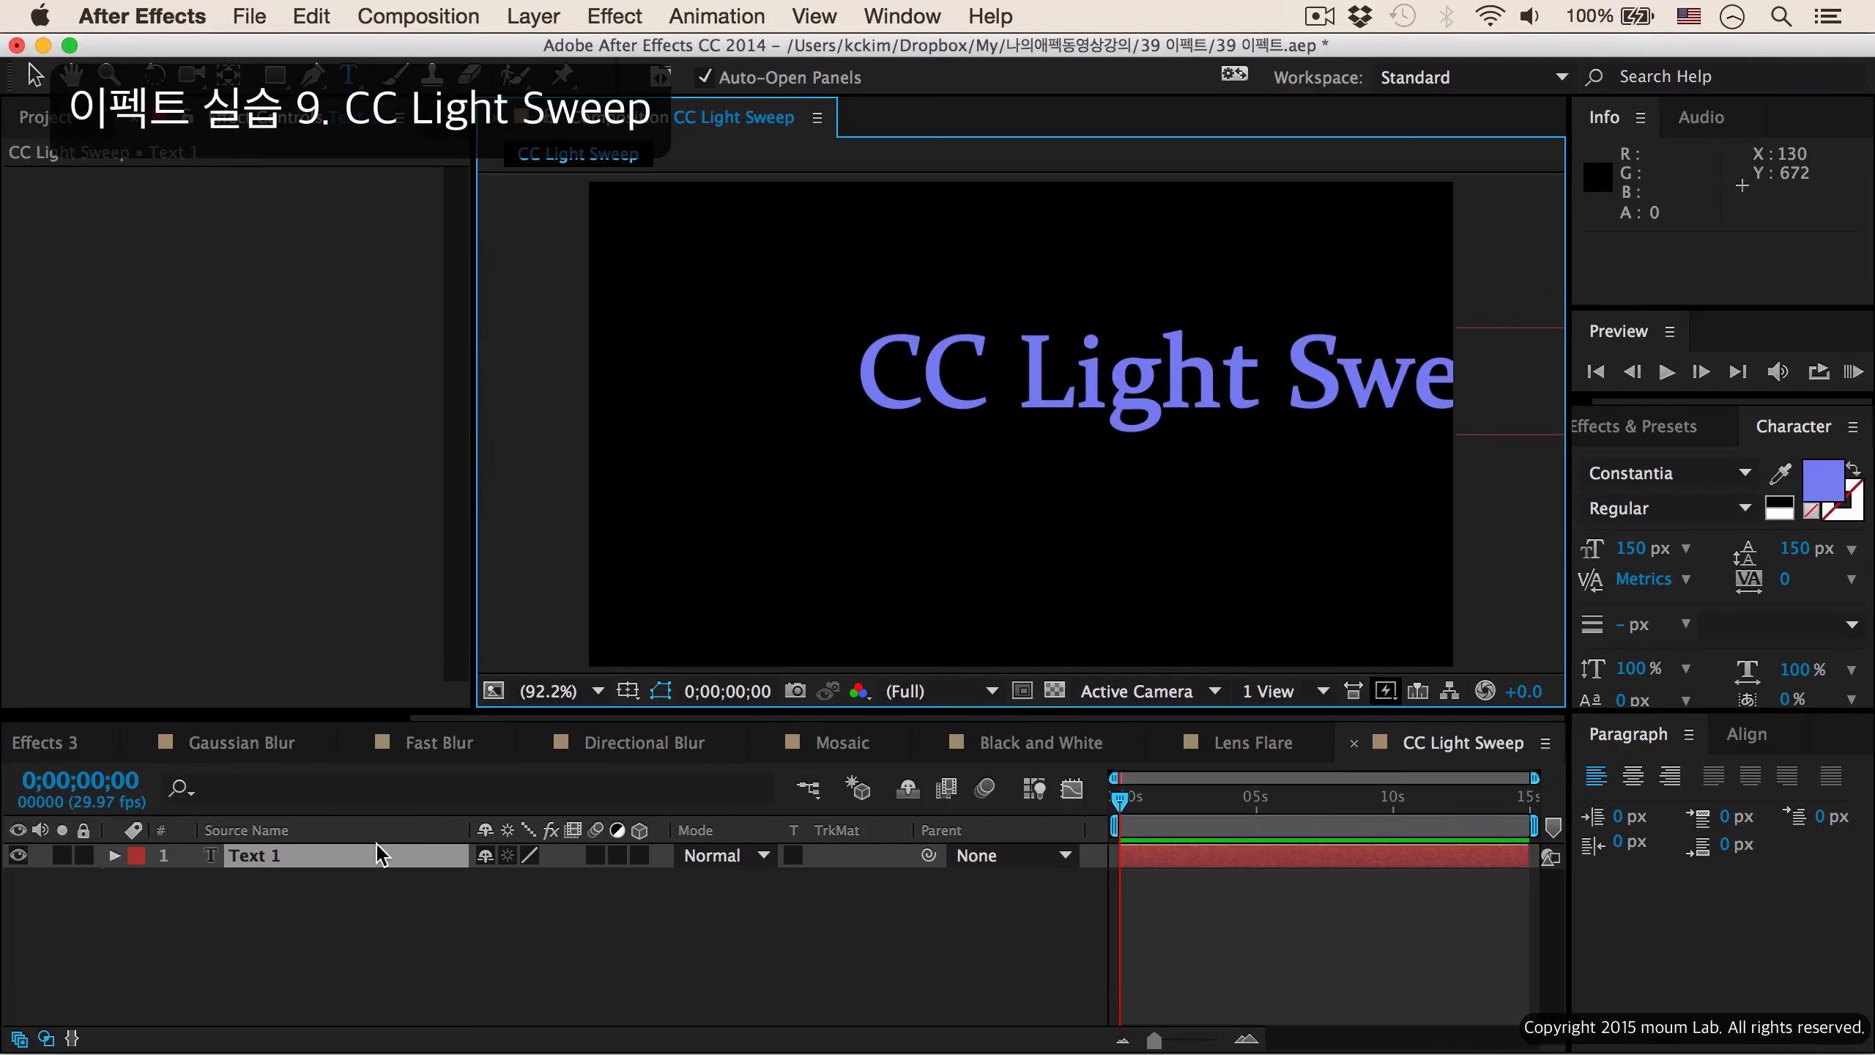
left_click(379, 855)
left_click(1747, 734)
left_click(1650, 807)
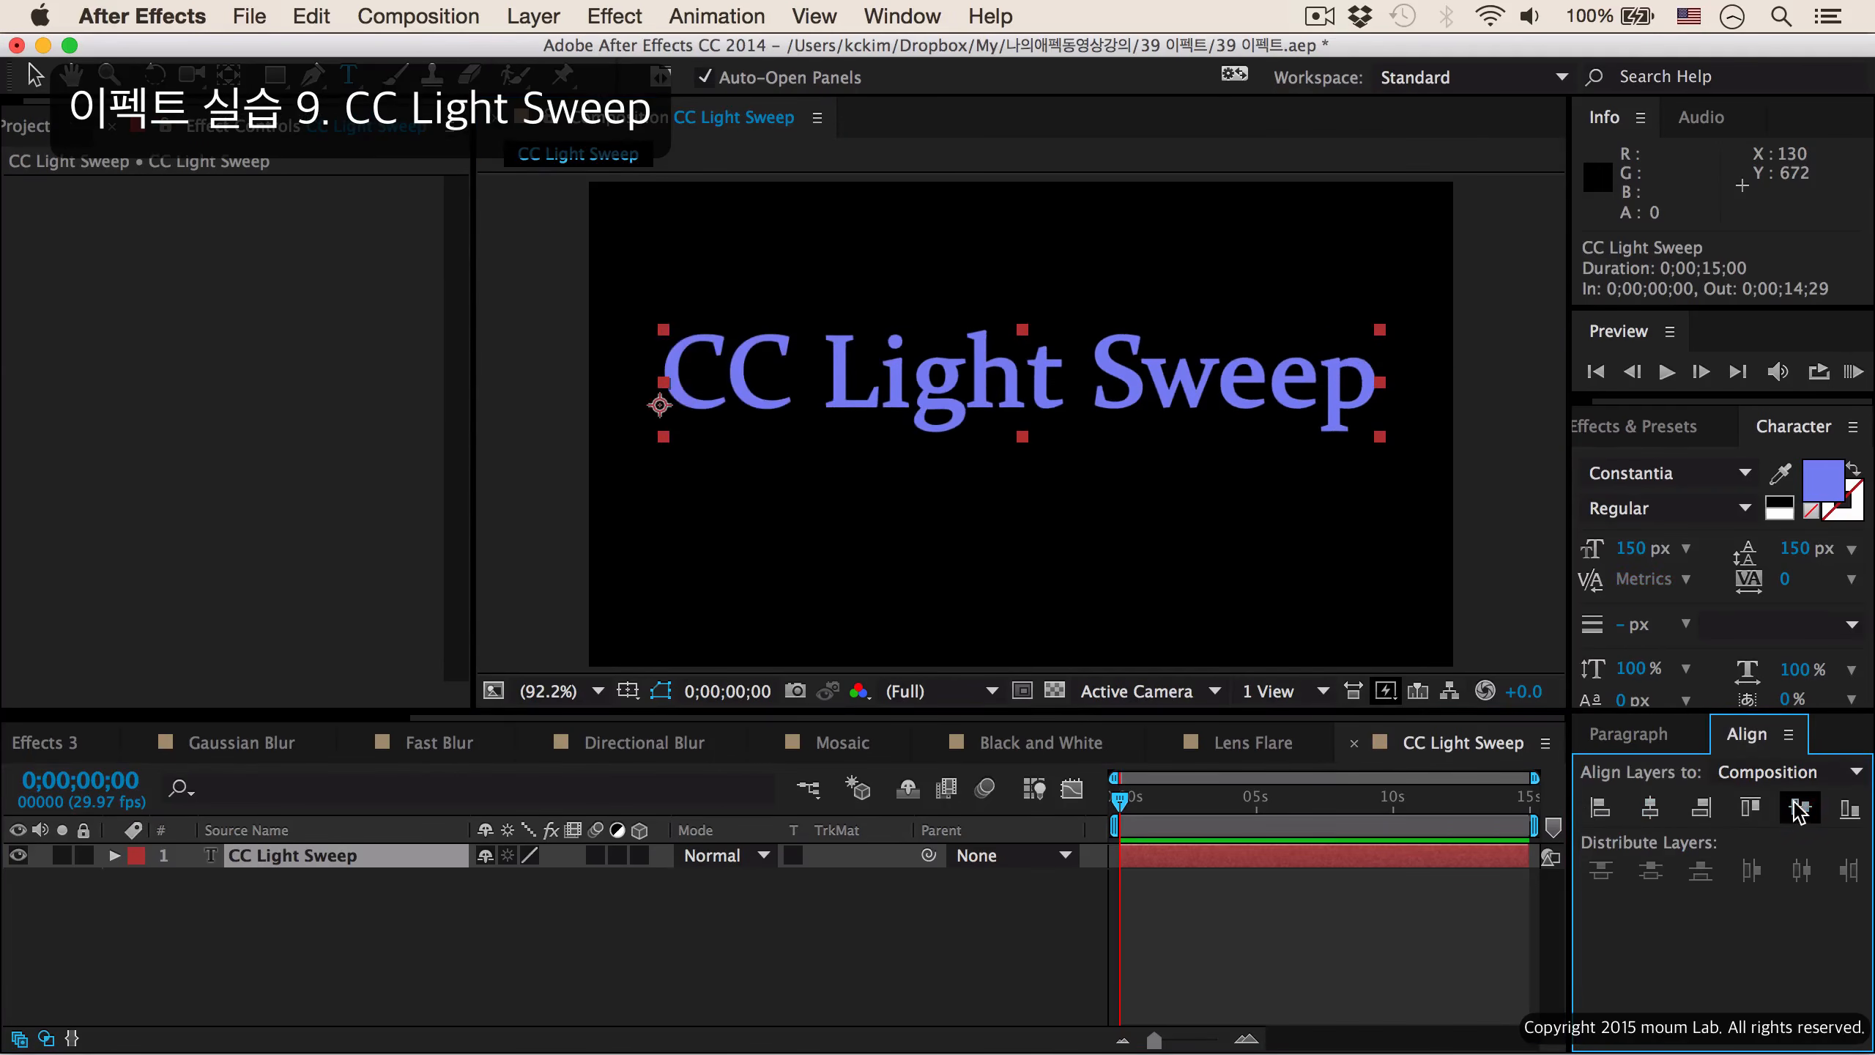
left_click(1800, 807)
Find the CC Light Sweep effect by searching for "light swee" and apply it to the text layer.
left_click(1633, 436)
left_click(1575, 467)
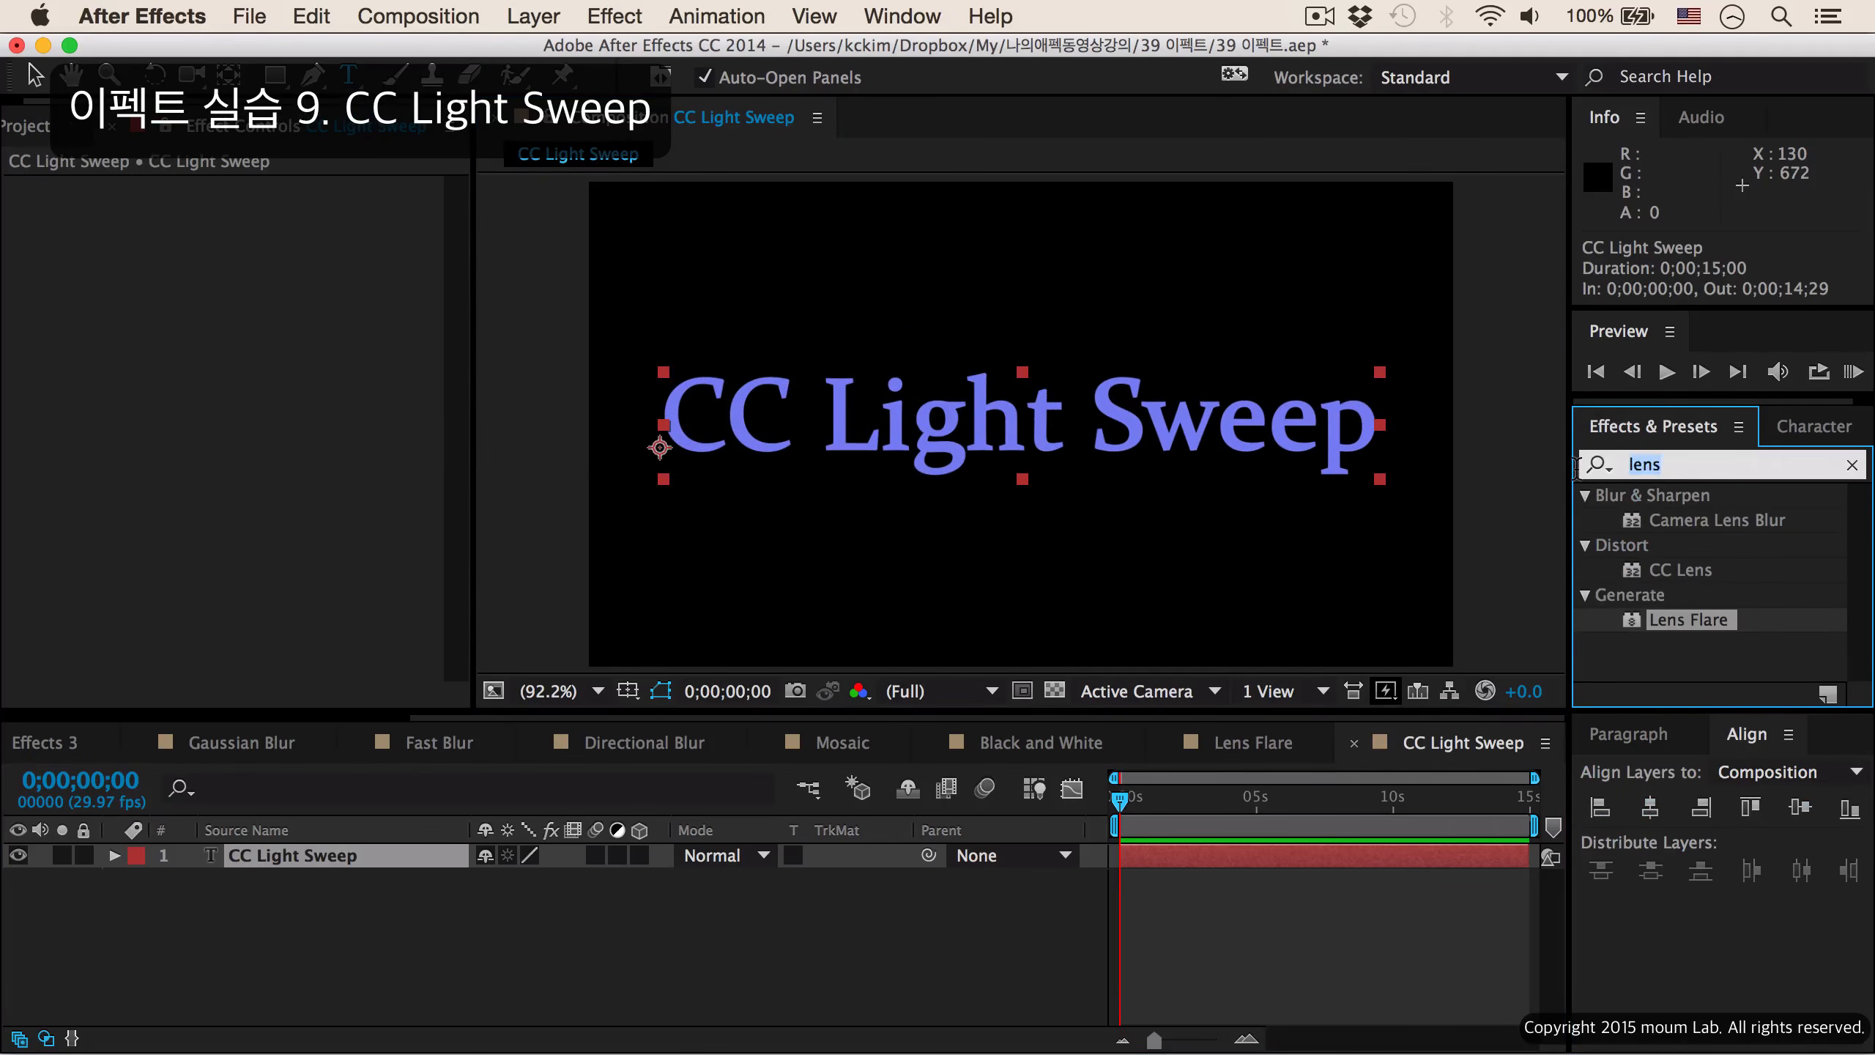
type("light swee")
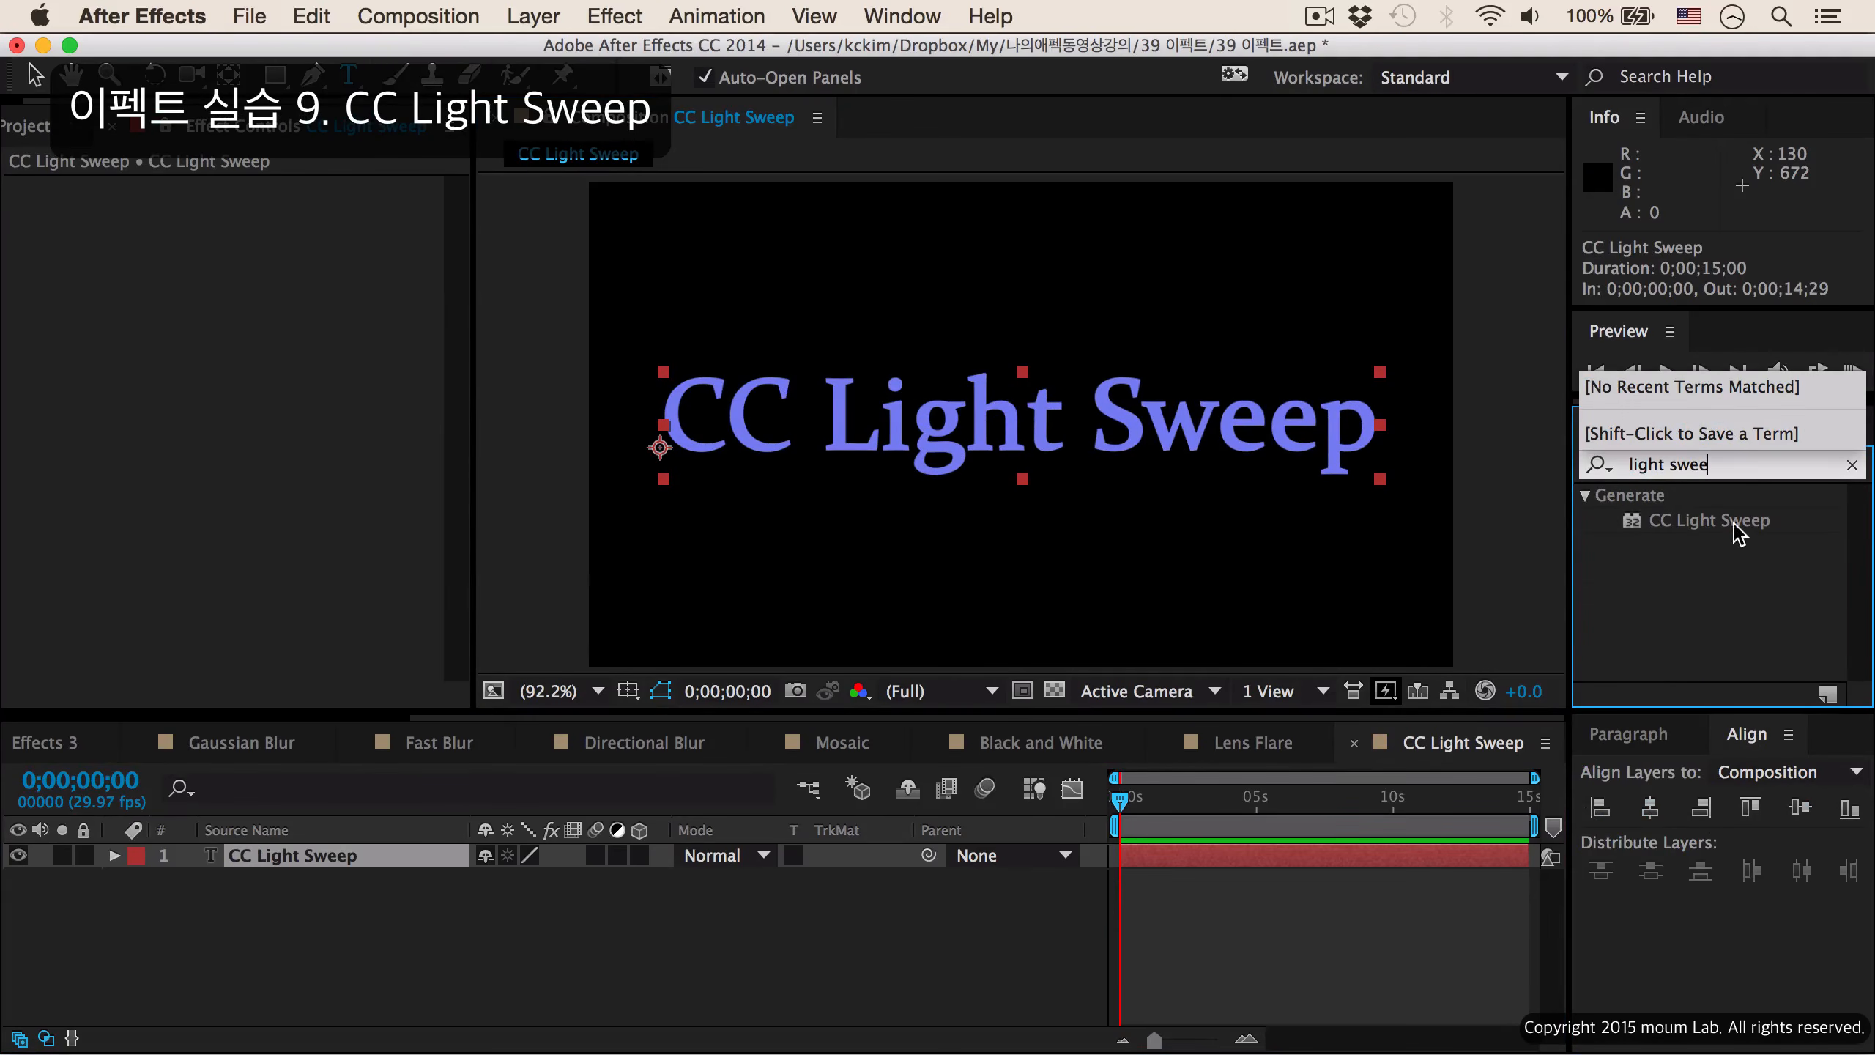
double_click(1736, 522)
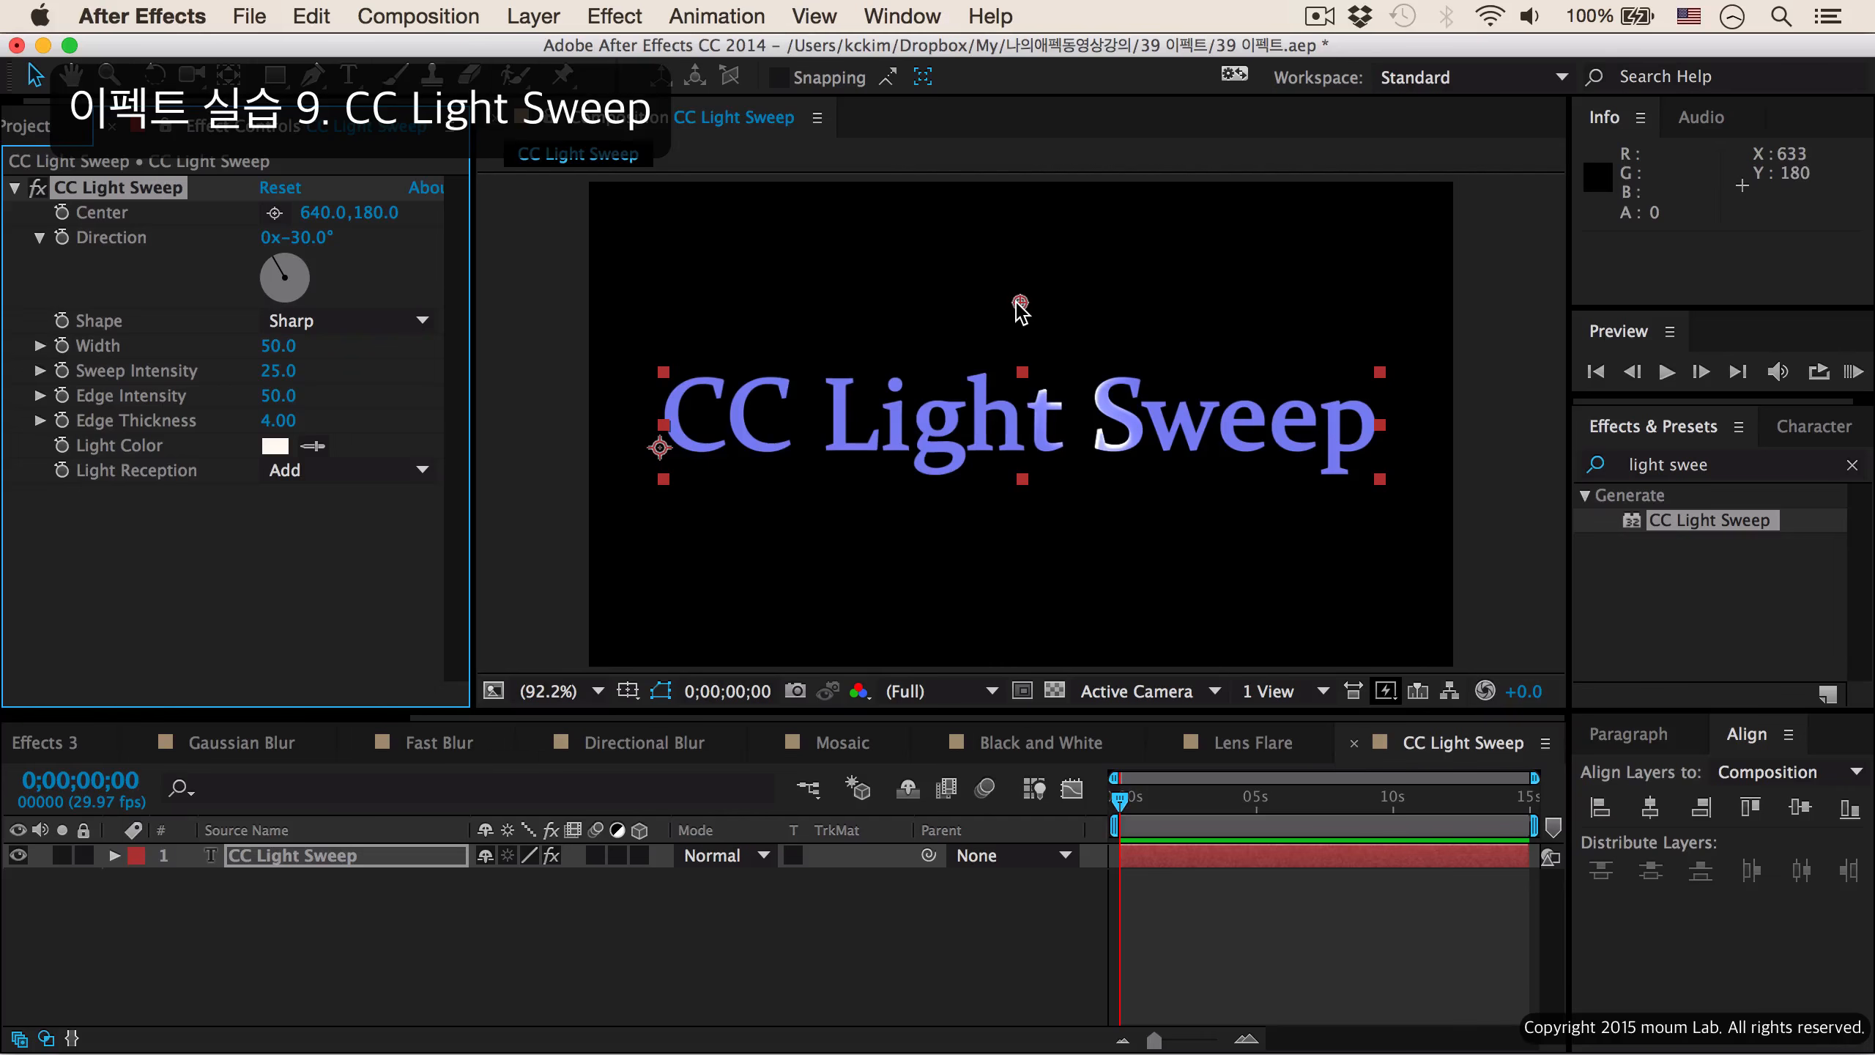
Keyframe the sweep's Center at about 100, 150 at 0 seconds and rotate its Direction to about 132°.
left_click_drag(1021, 303, 656, 282)
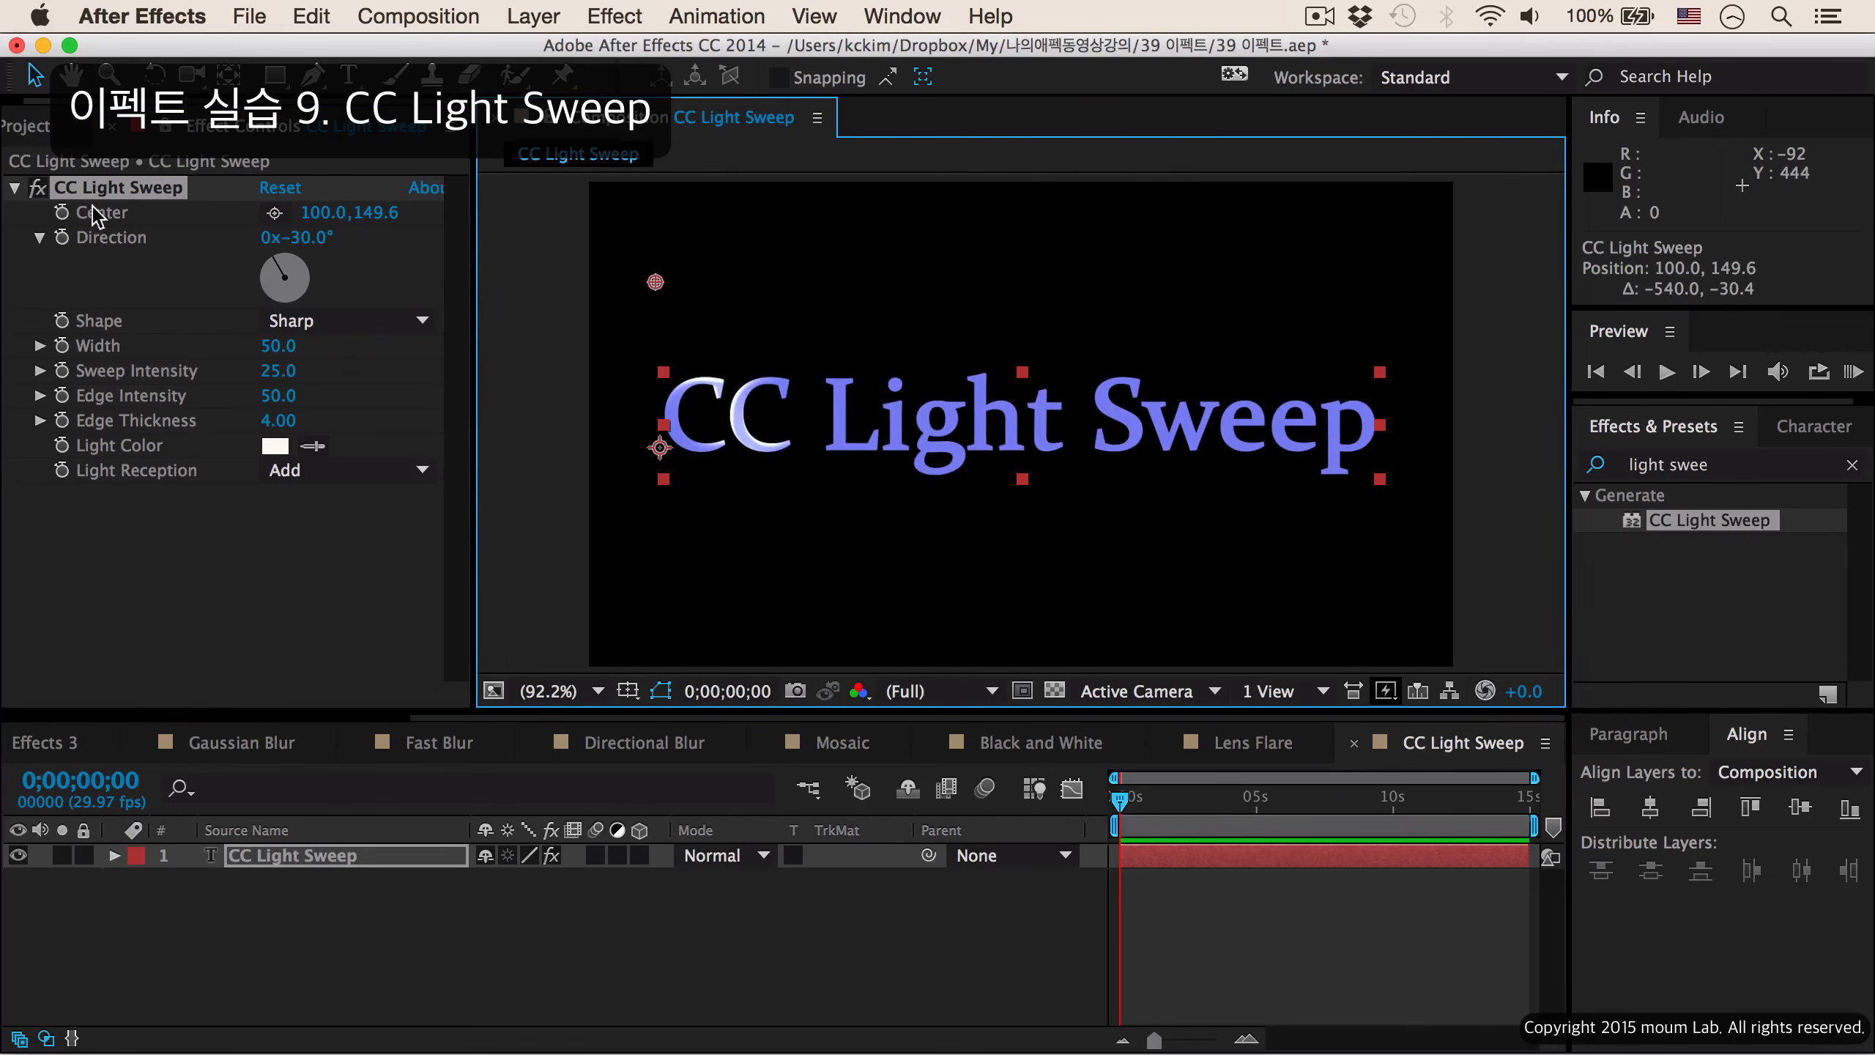
left_click(63, 213)
left_click_drag(285, 263, 307, 293)
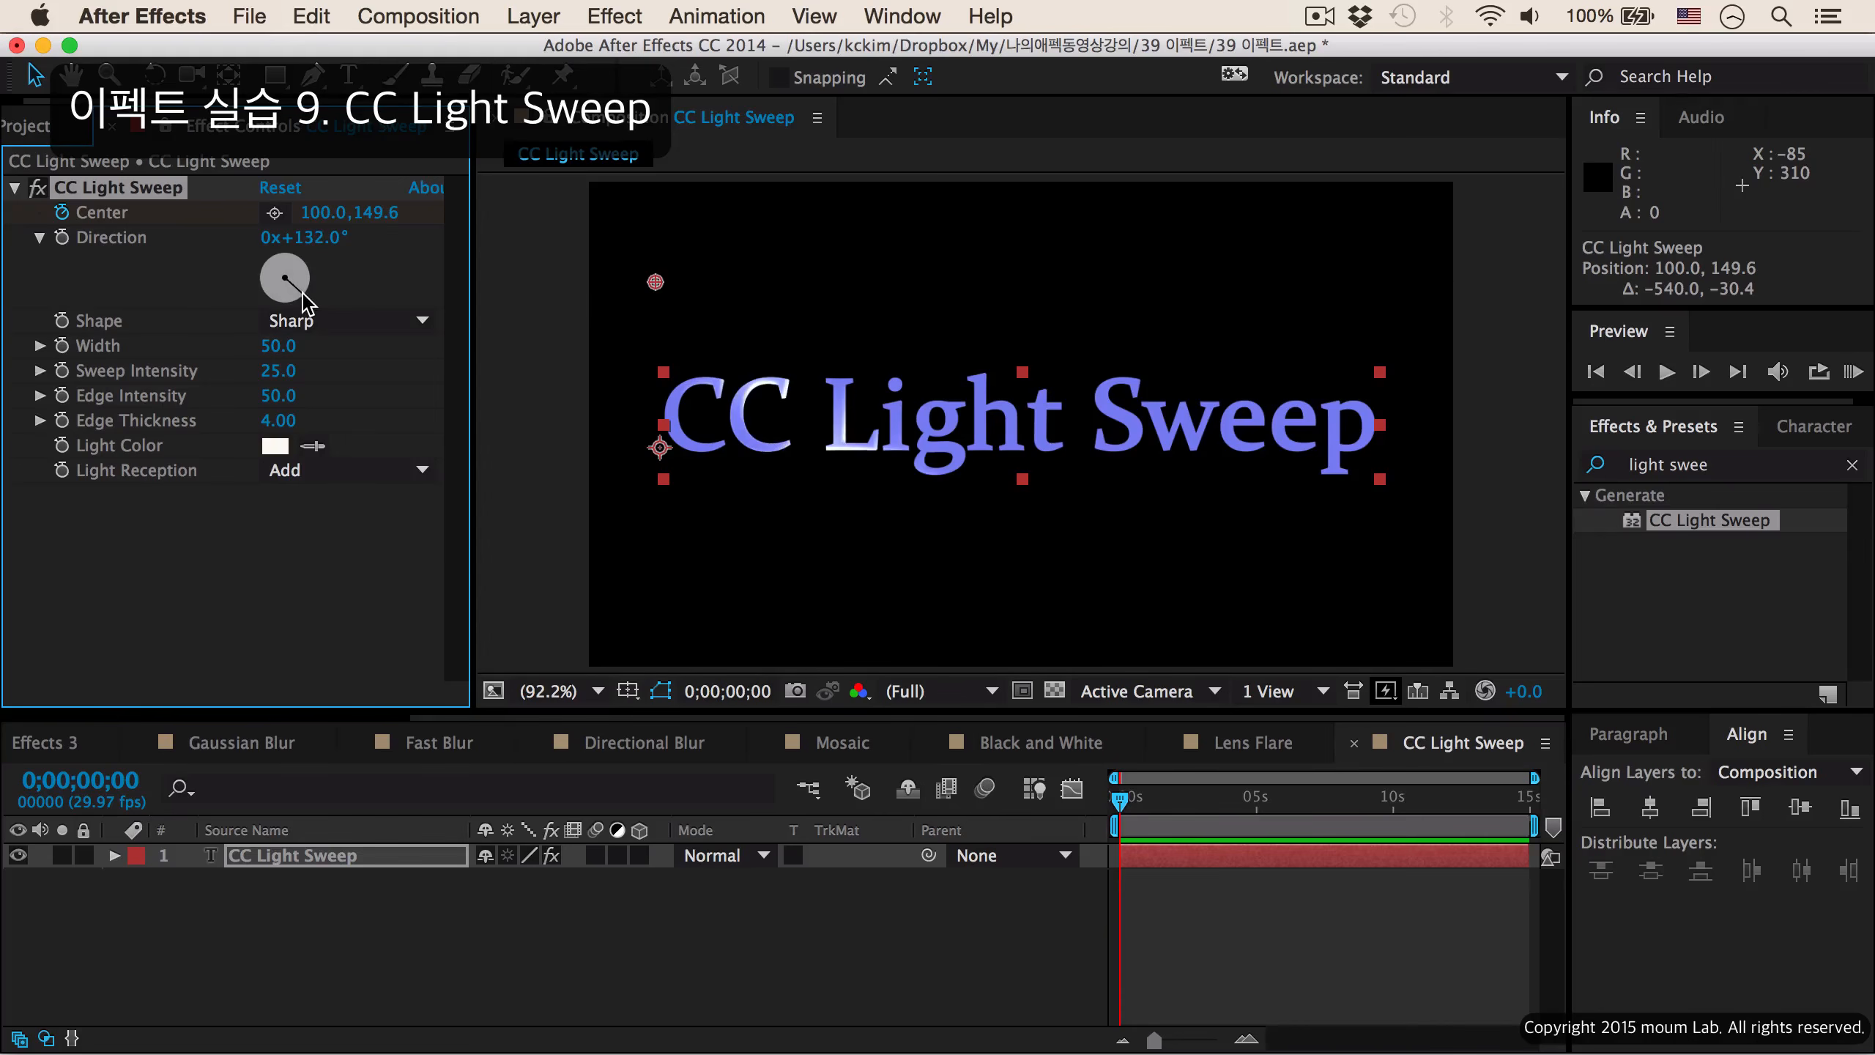
Keyframe the sweep's Center at about 857, 145 at 3 seconds, end the work area there and preview the animation.
left_click(1193, 806)
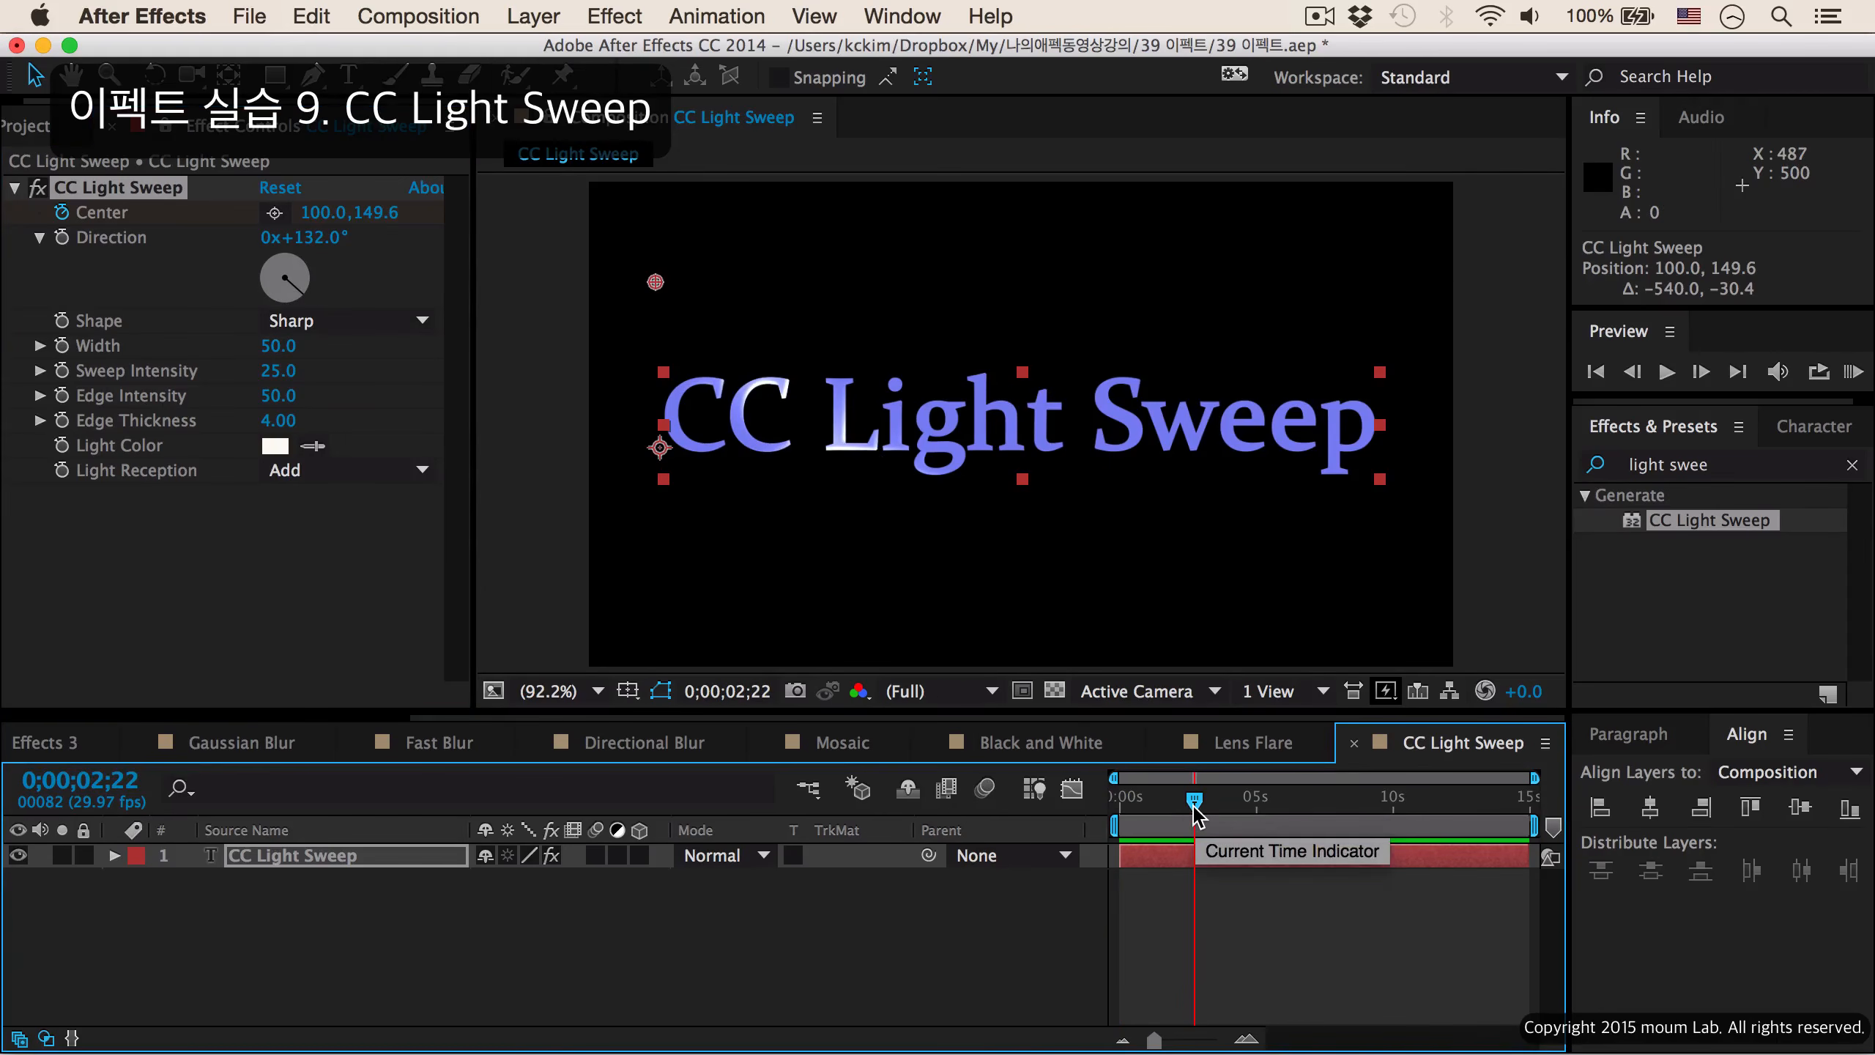
key("shift+Page_Down")
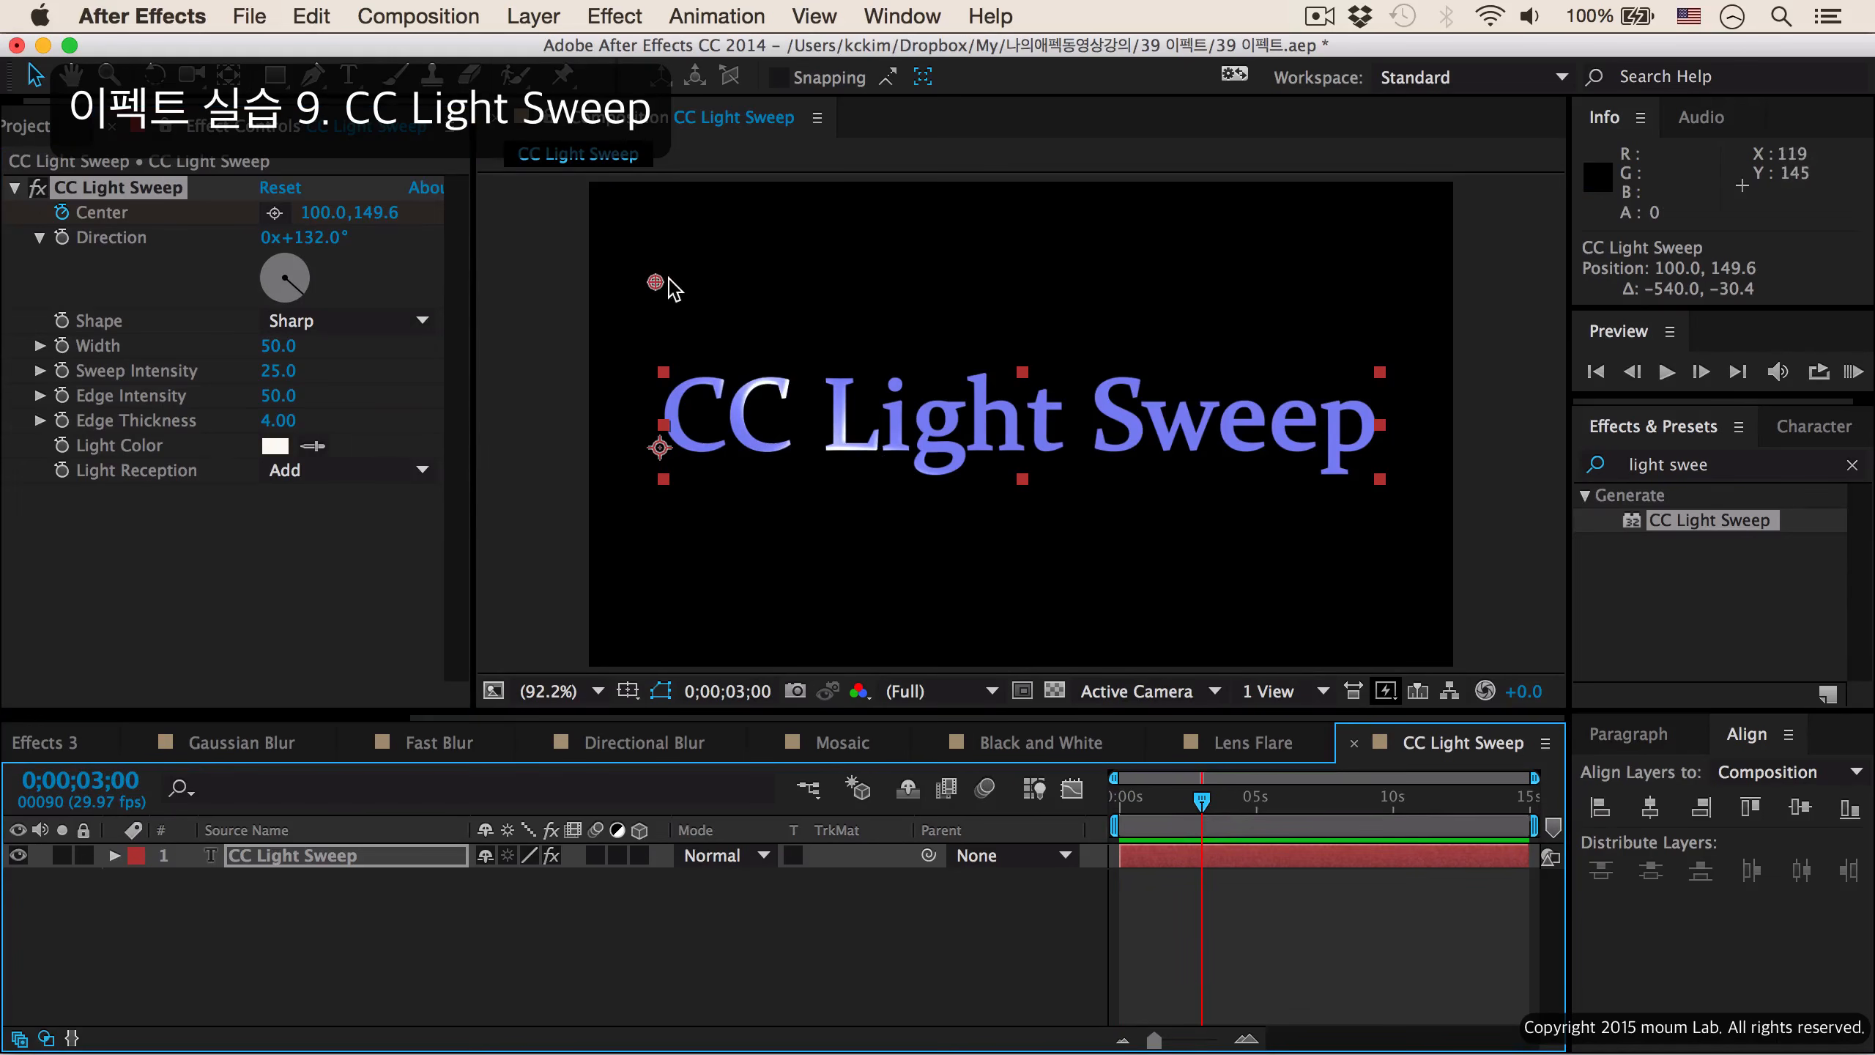
left_click_drag(657, 285, 1169, 280)
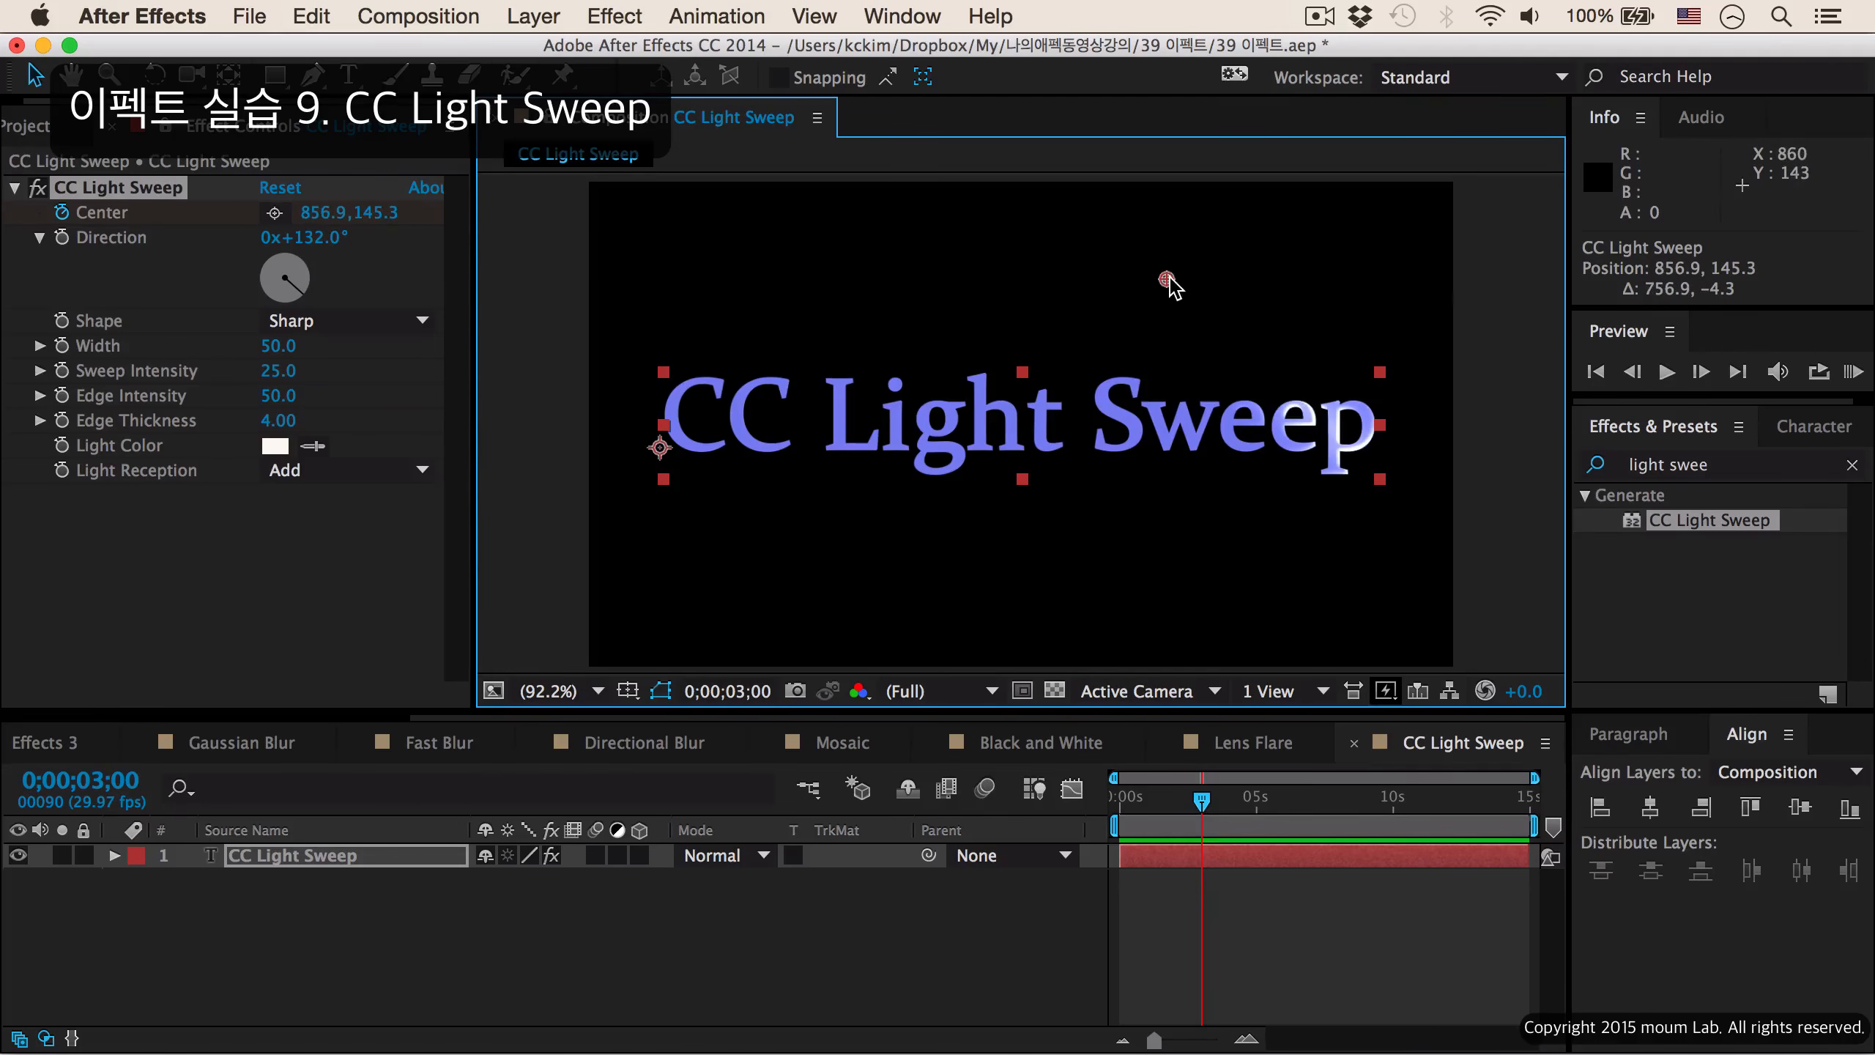
key("n")
key("KP_0")
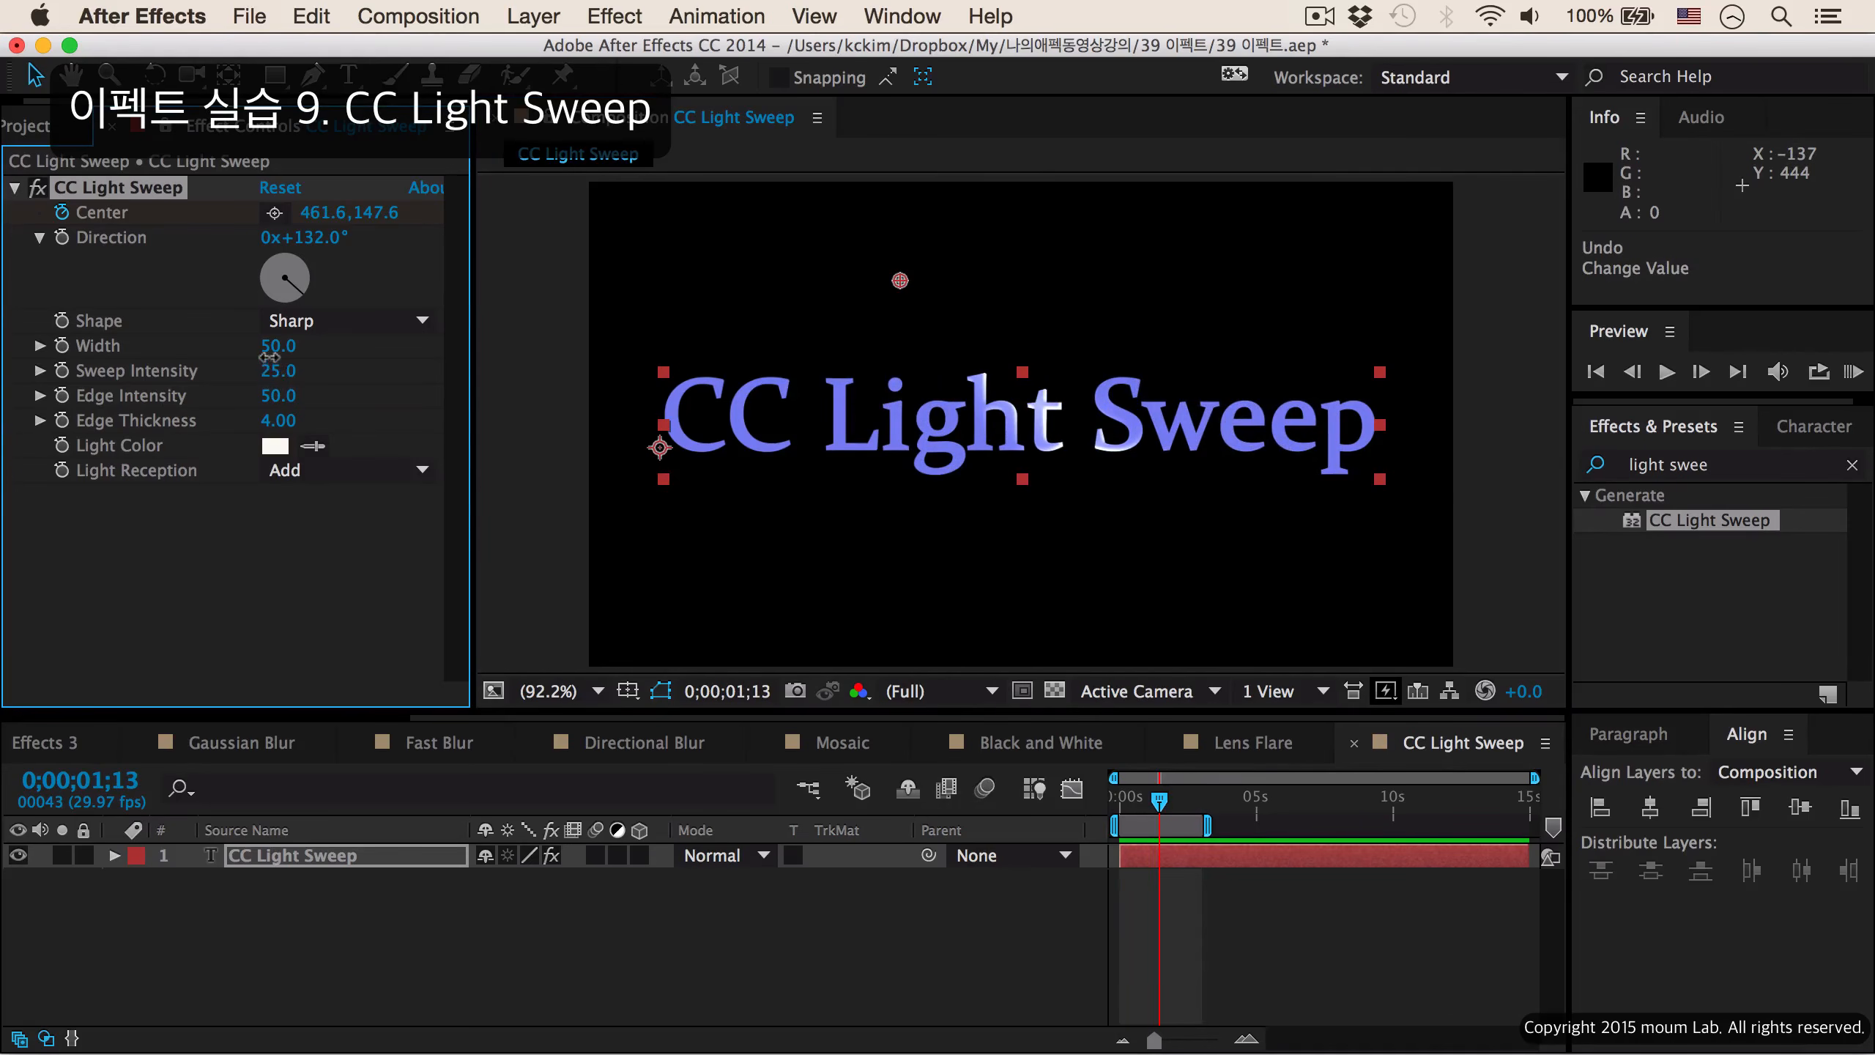
Set the light sweep's Sweep Intensity to 100 and preview the animation.
left_click(277, 370)
type("100")
key("Return")
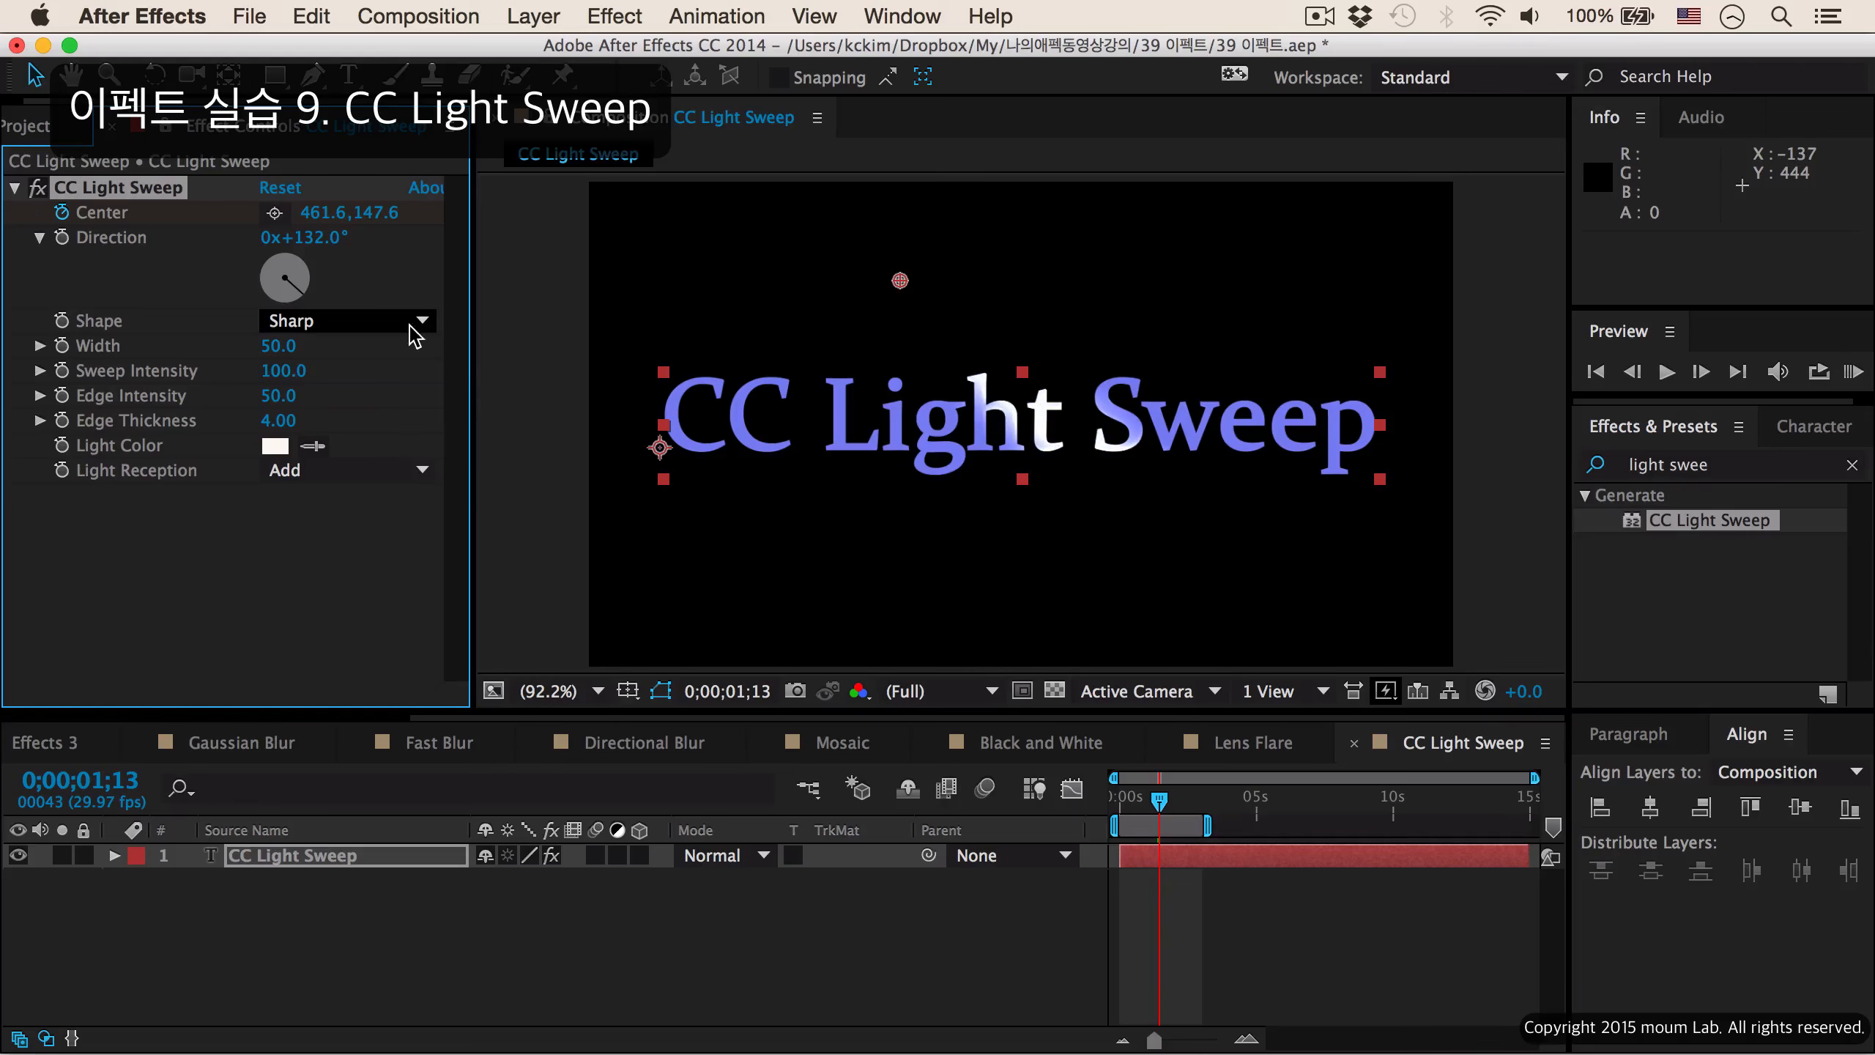
key("KP_0")
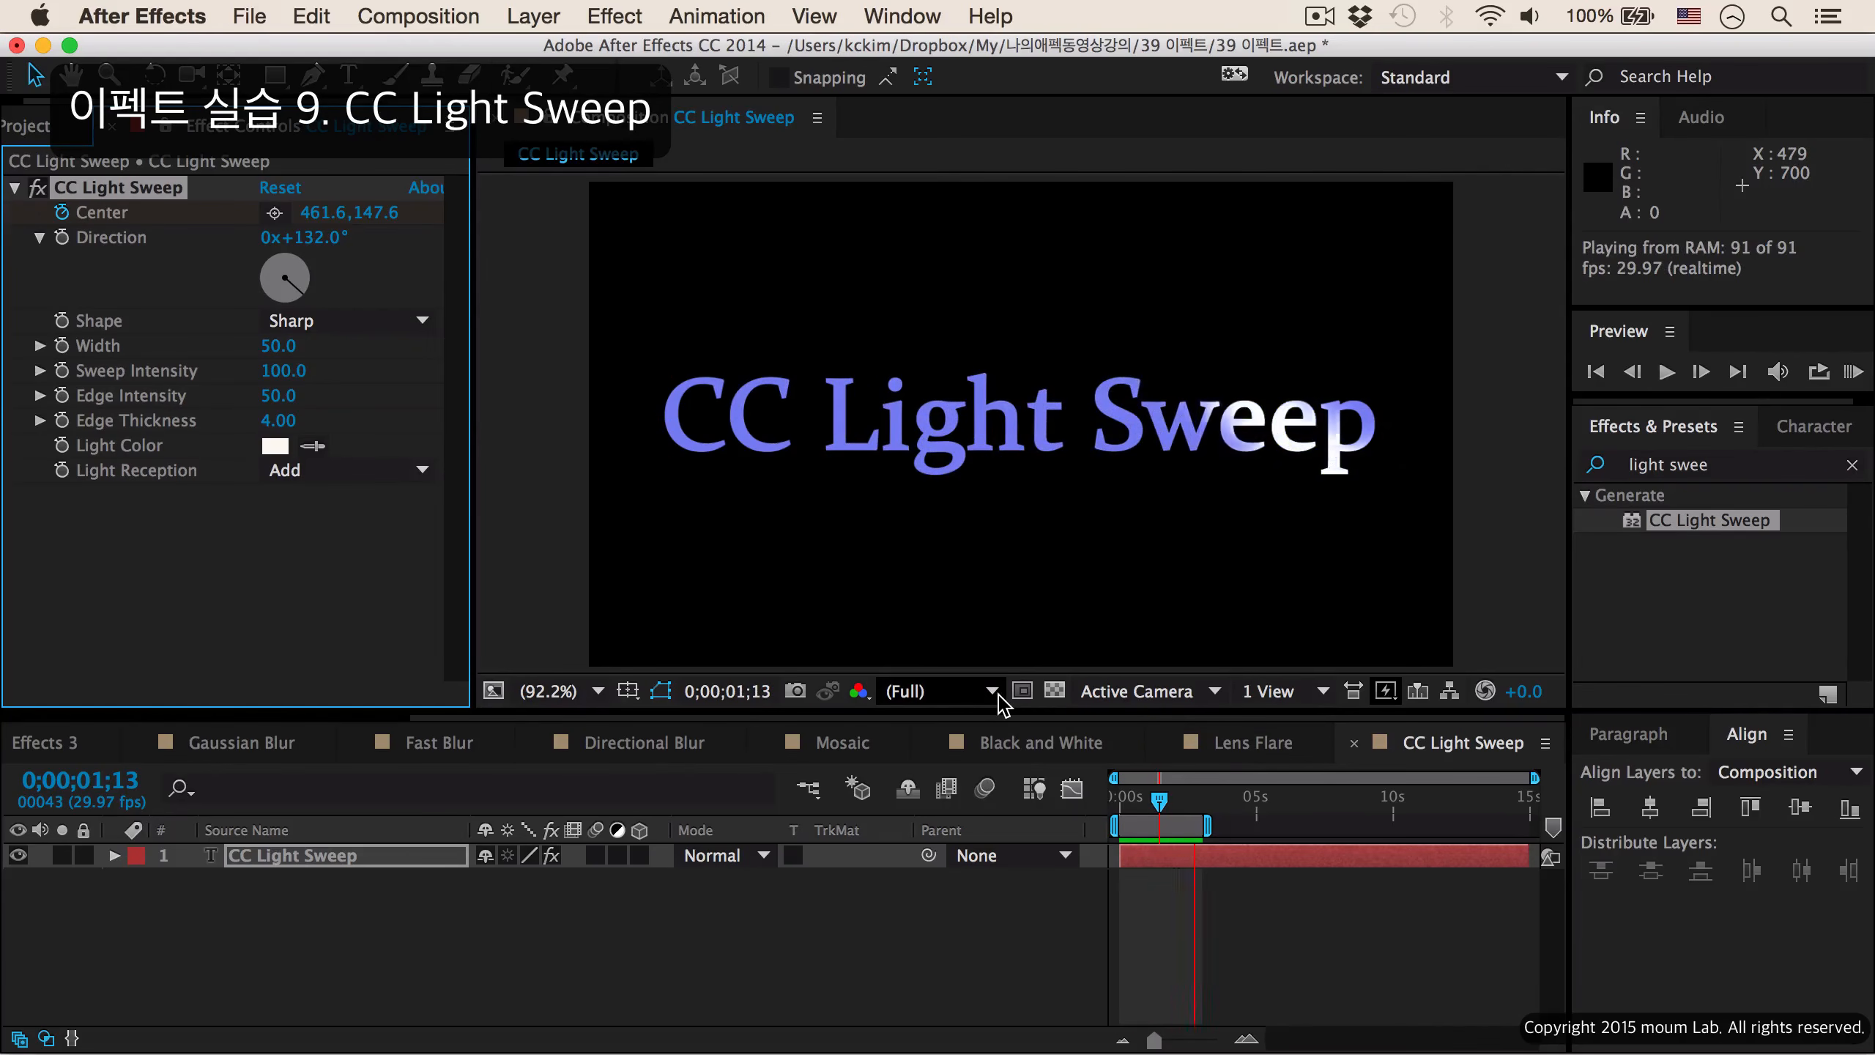
key("space")
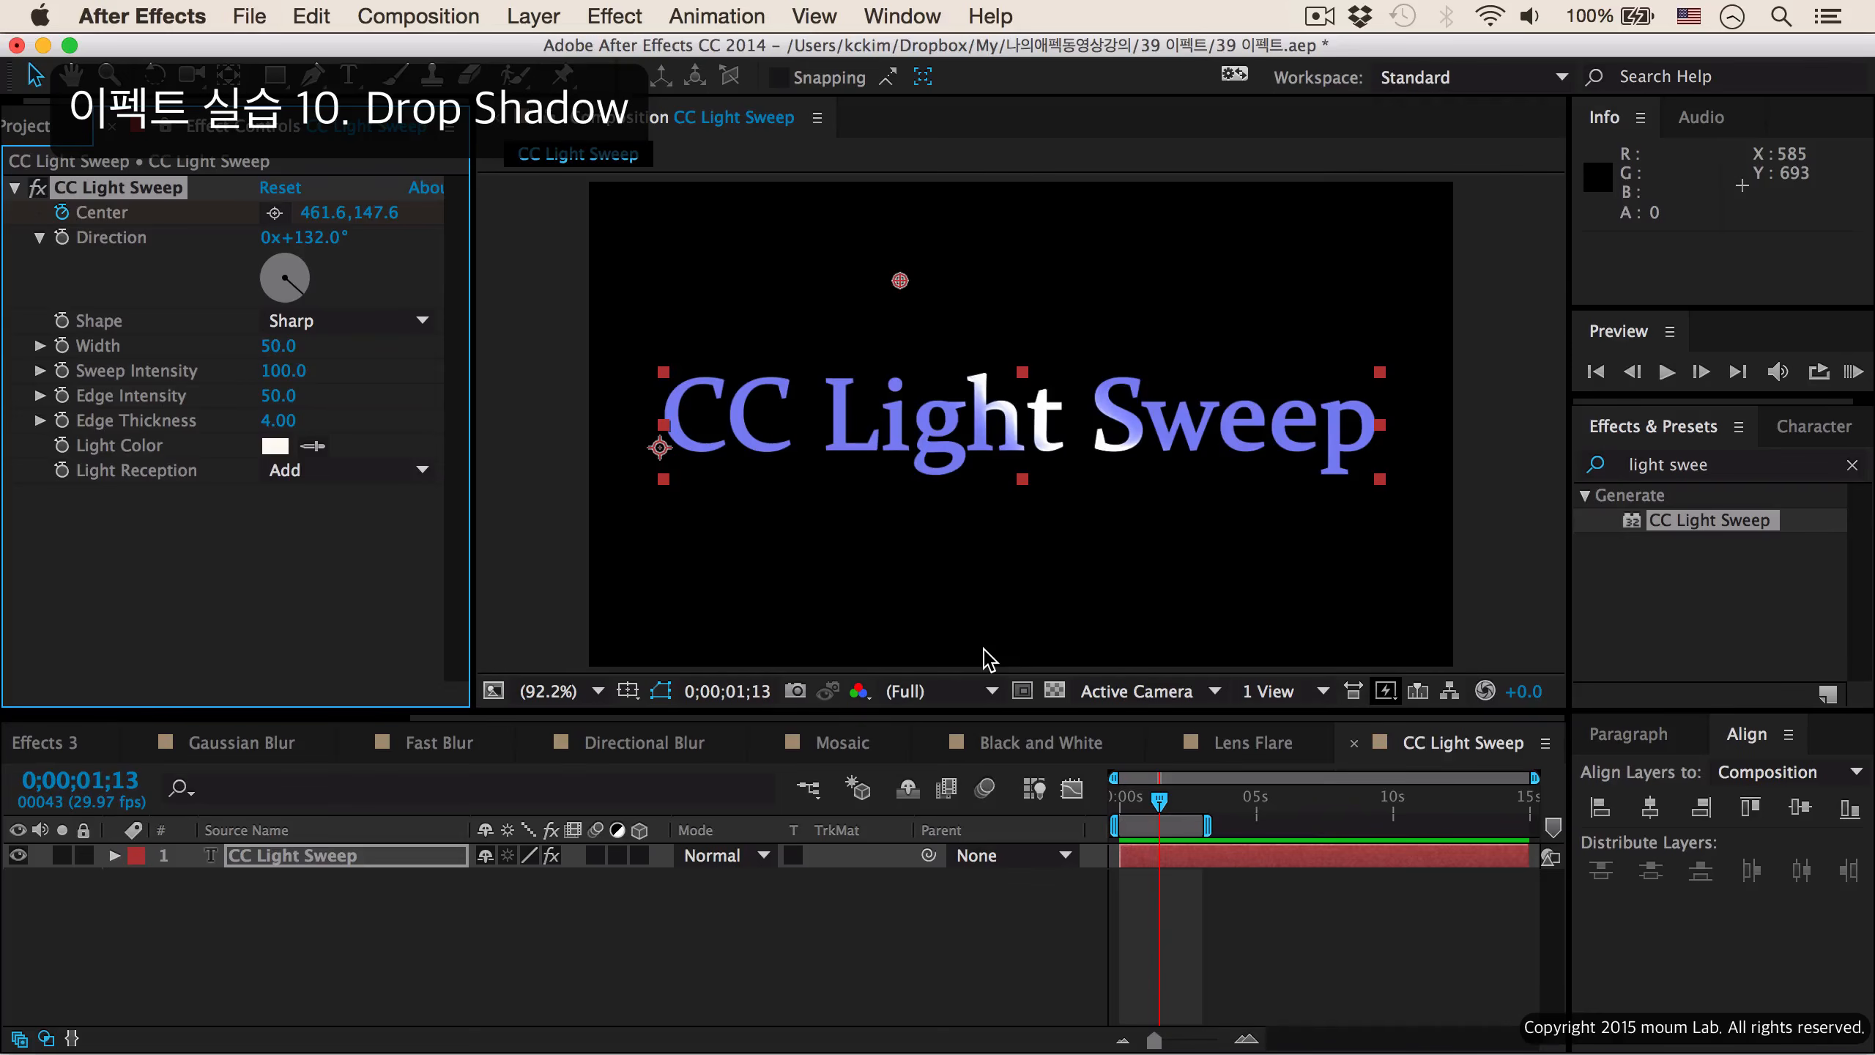
Create a new composition named "Drop Shadow" with the HDV/HDTV 720 29.97 preset and a 15-second duration.
key("super+n")
type("Drop Shadow")
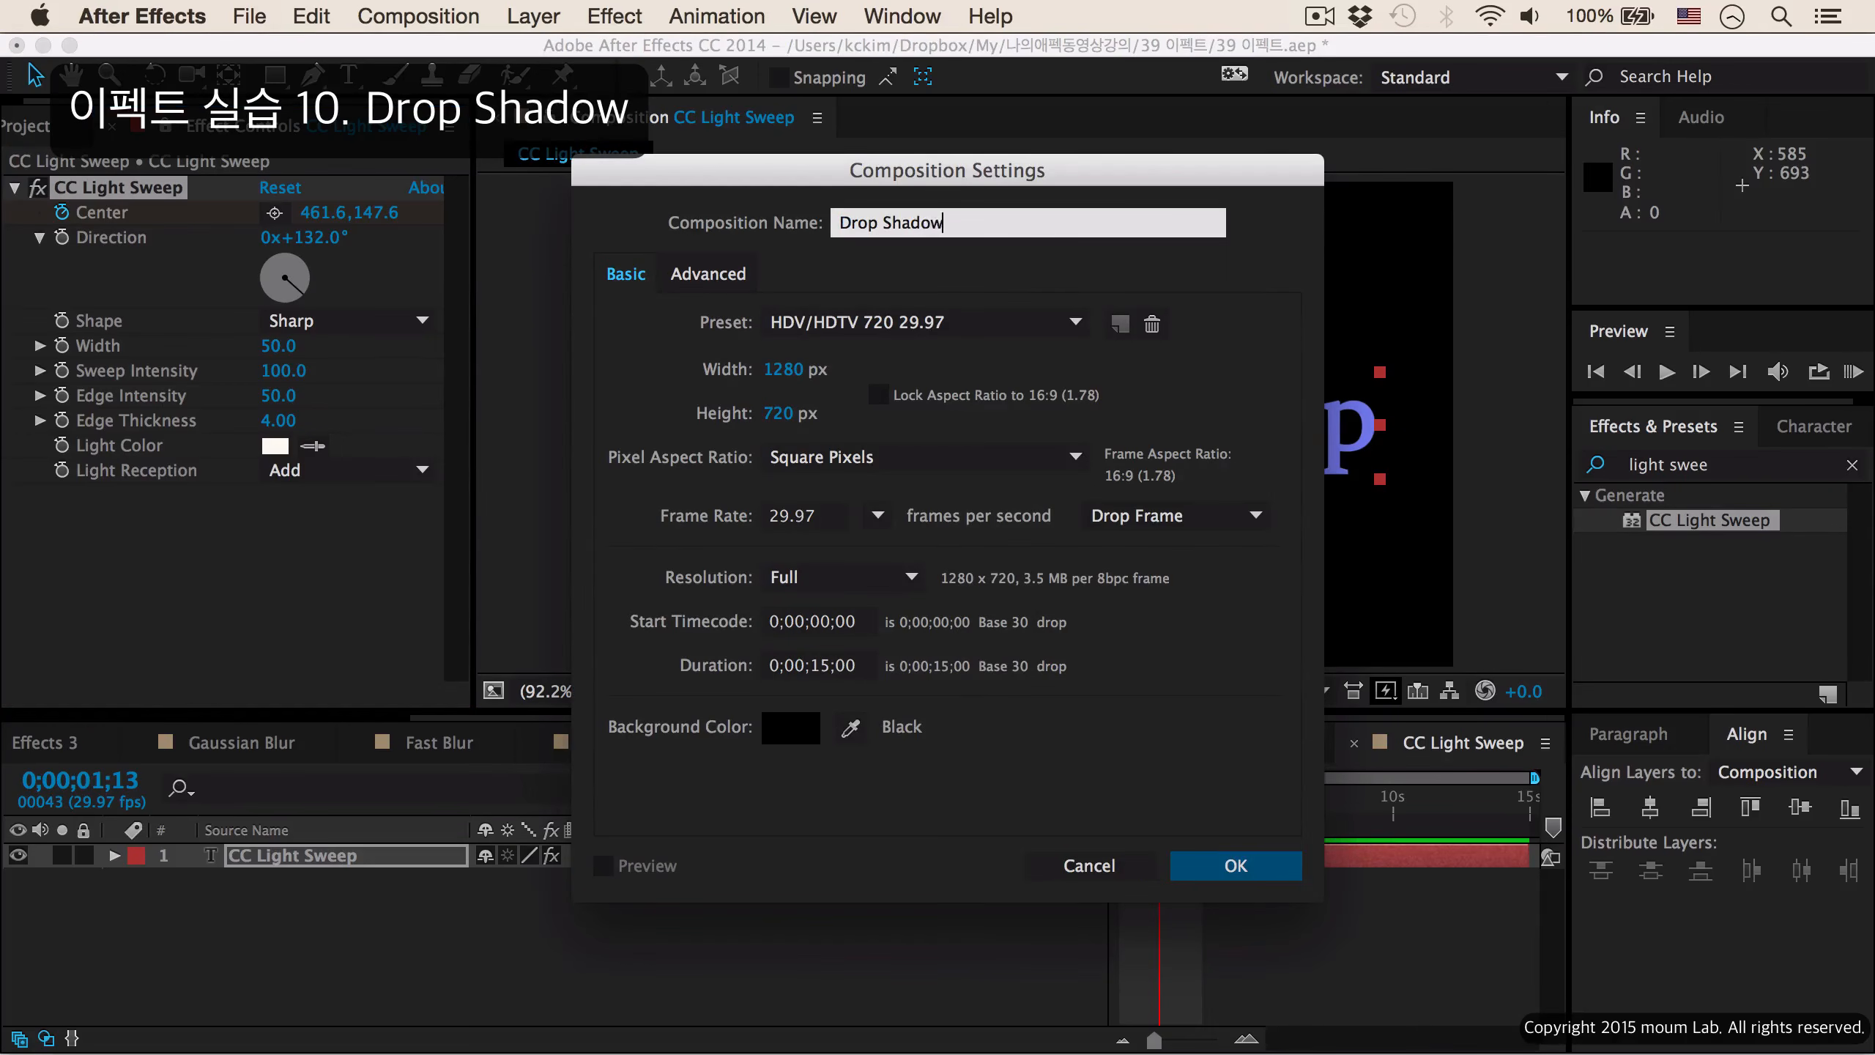
key("Return")
Add a text layer reading "Drop Shadow" in the new composition.
key("super+t")
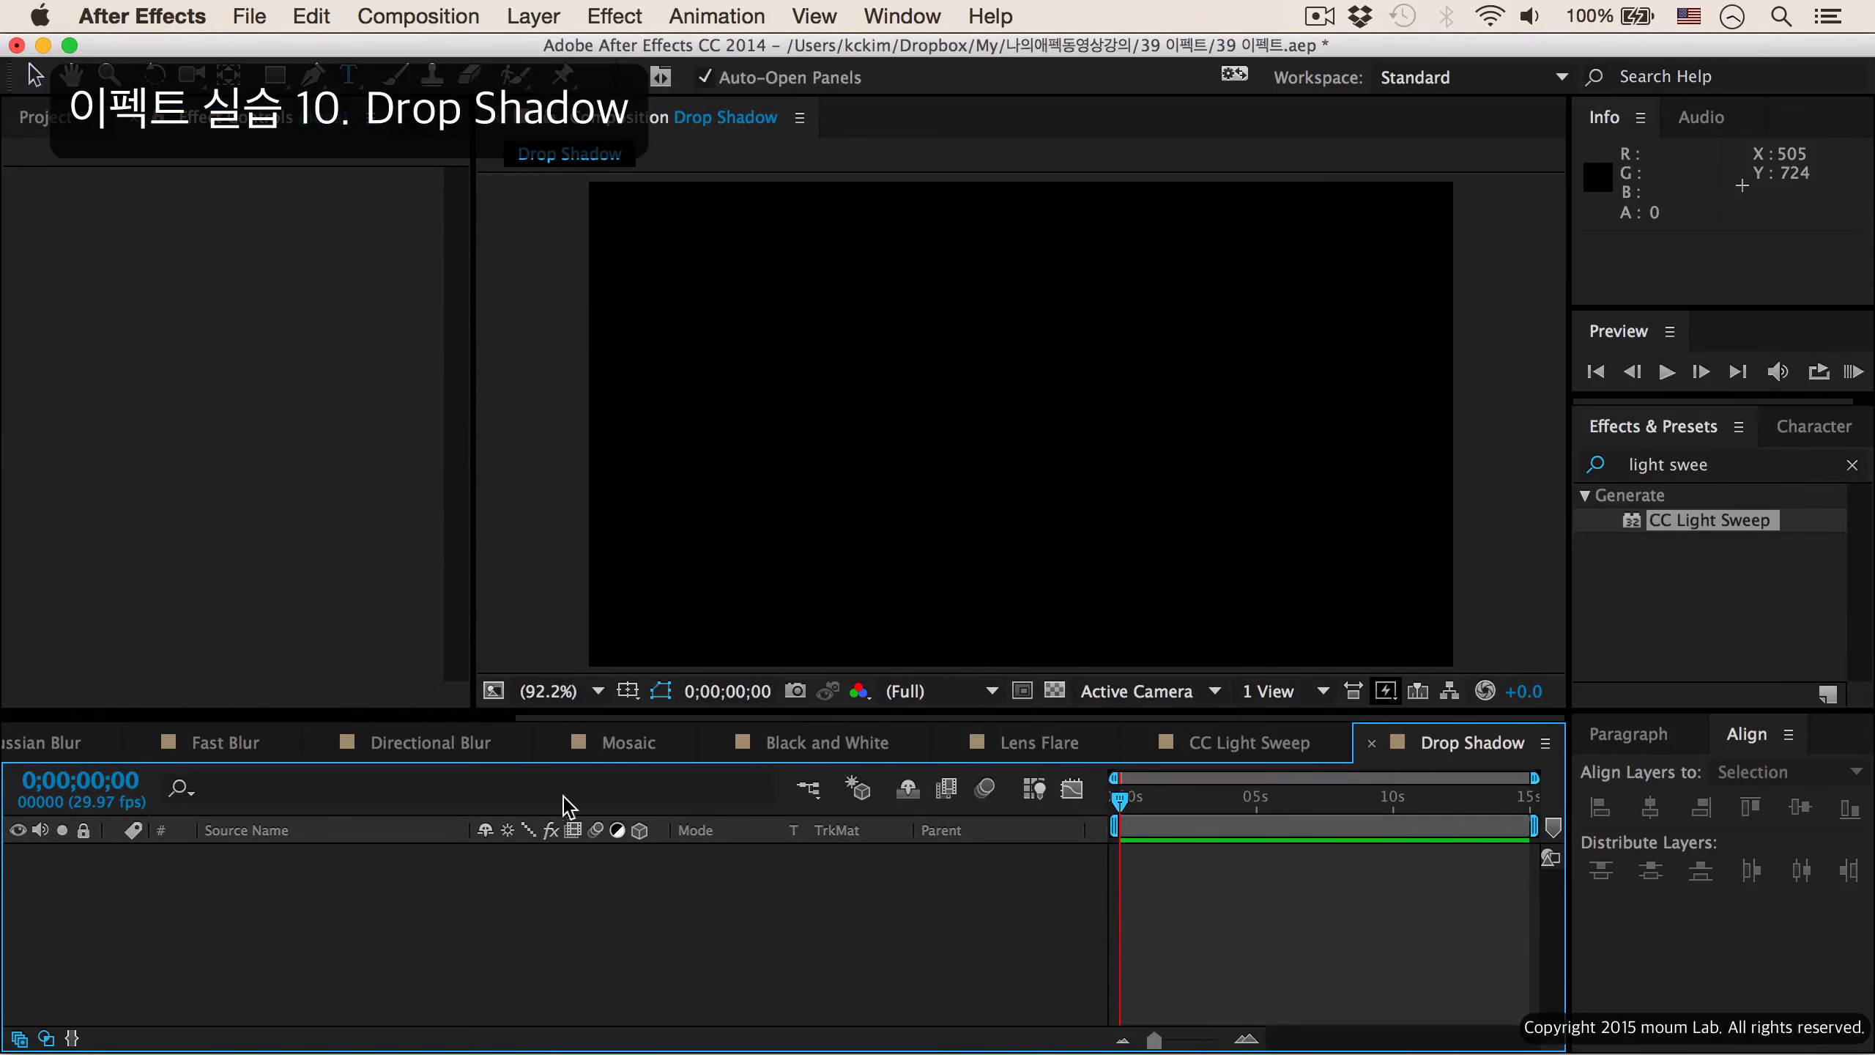
left_click(835, 399)
type("Drop Shadow")
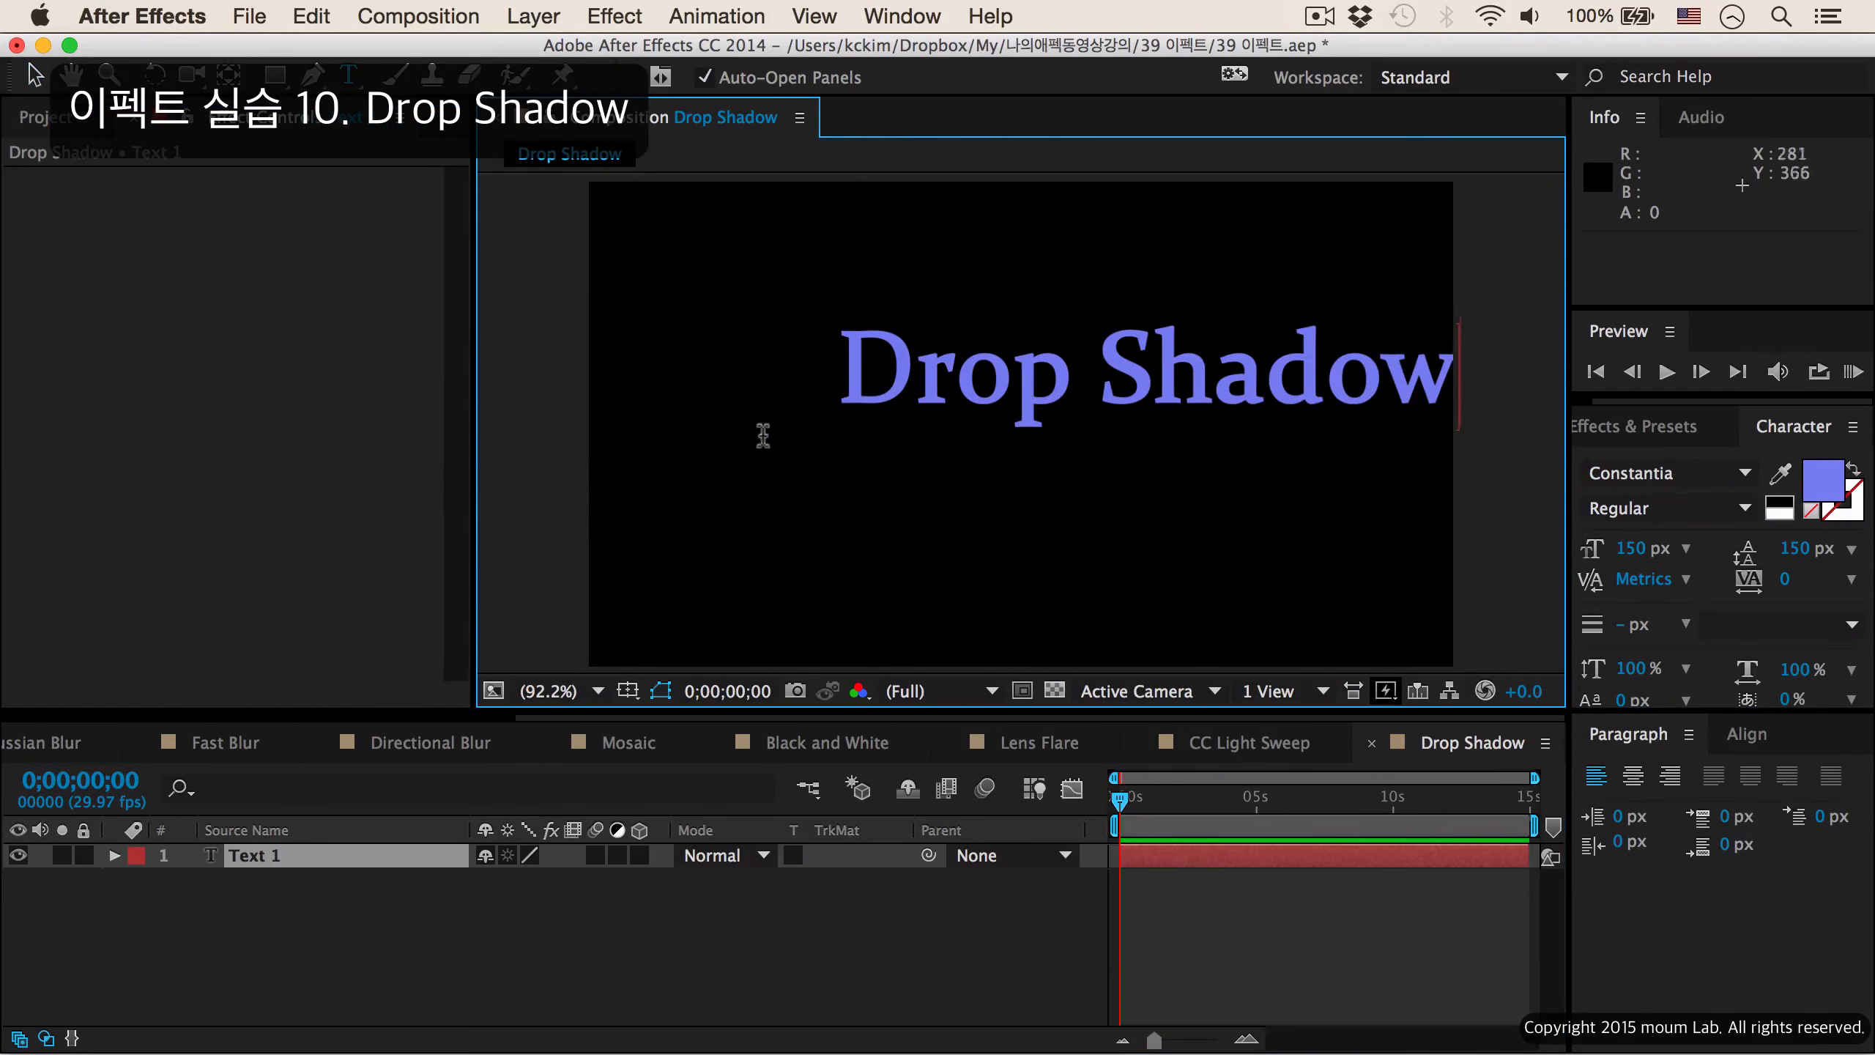
Center the "Drop Shadow" text layer horizontally and vertically in the composition.
left_click(325, 866)
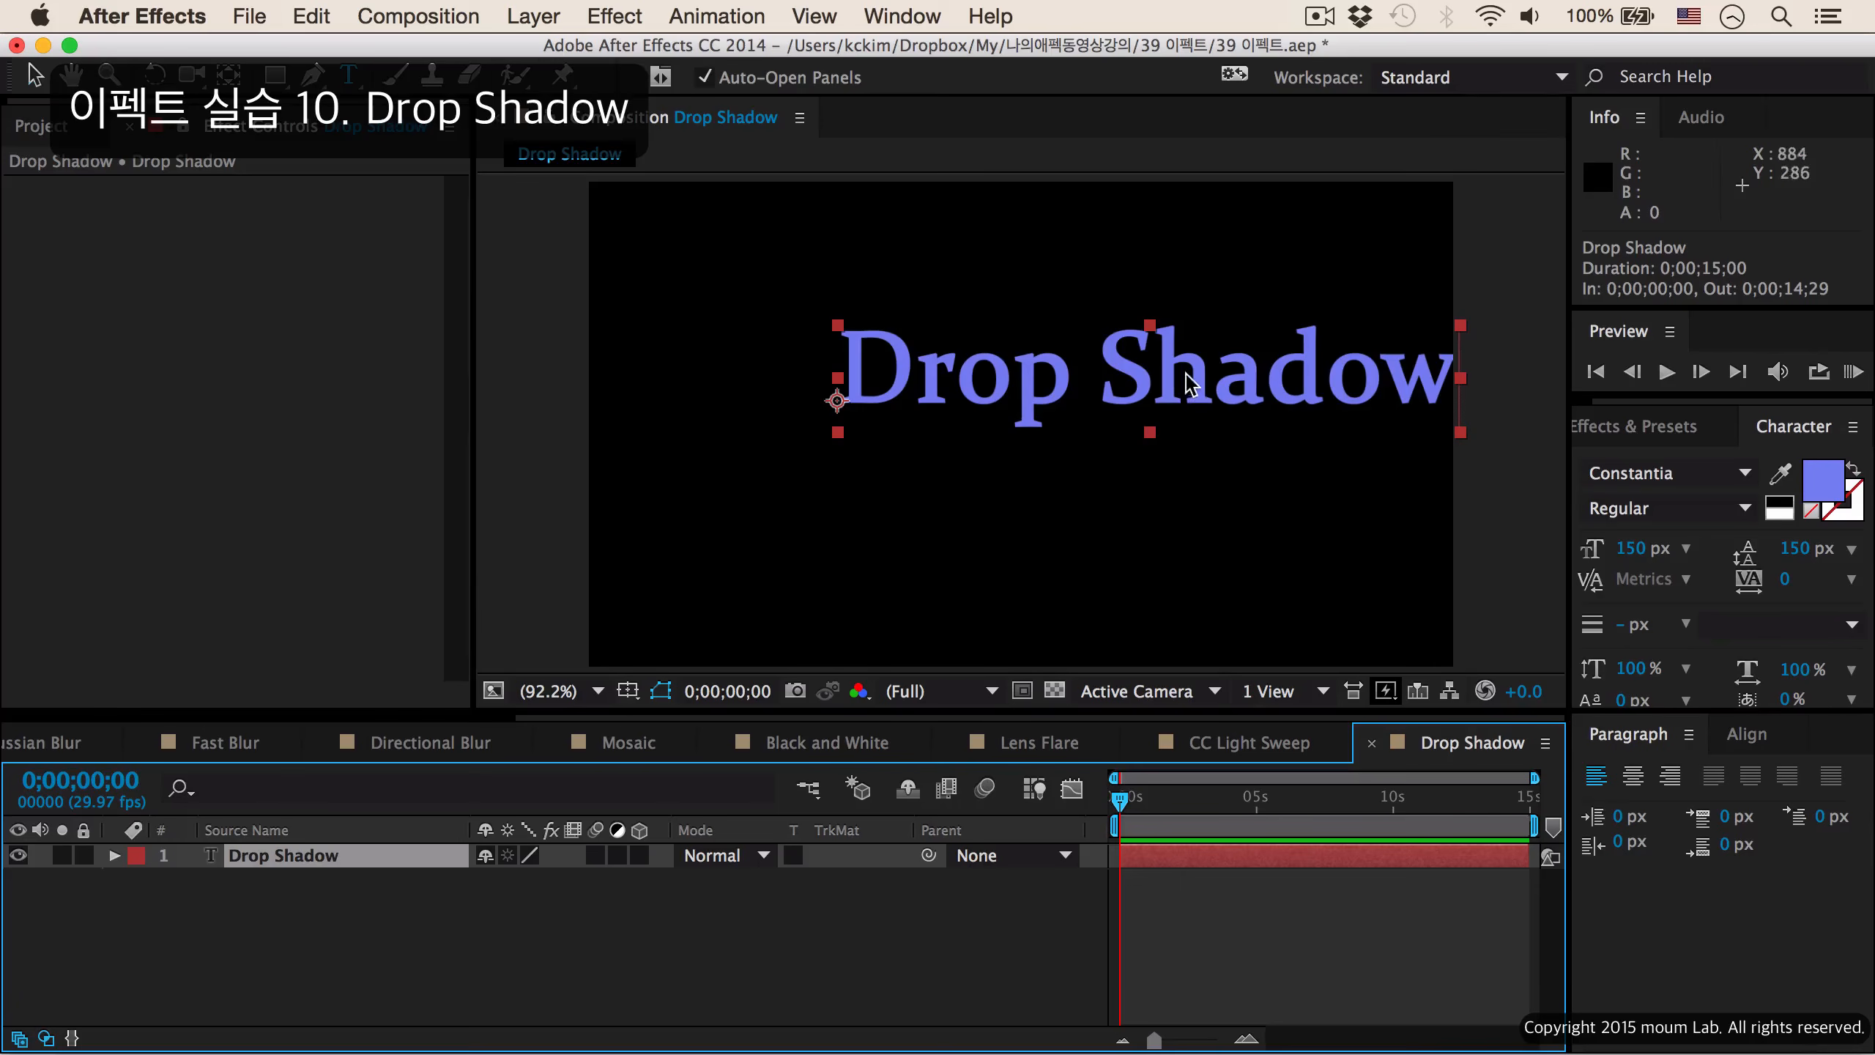
key("v")
left_click(1748, 733)
left_click(1651, 807)
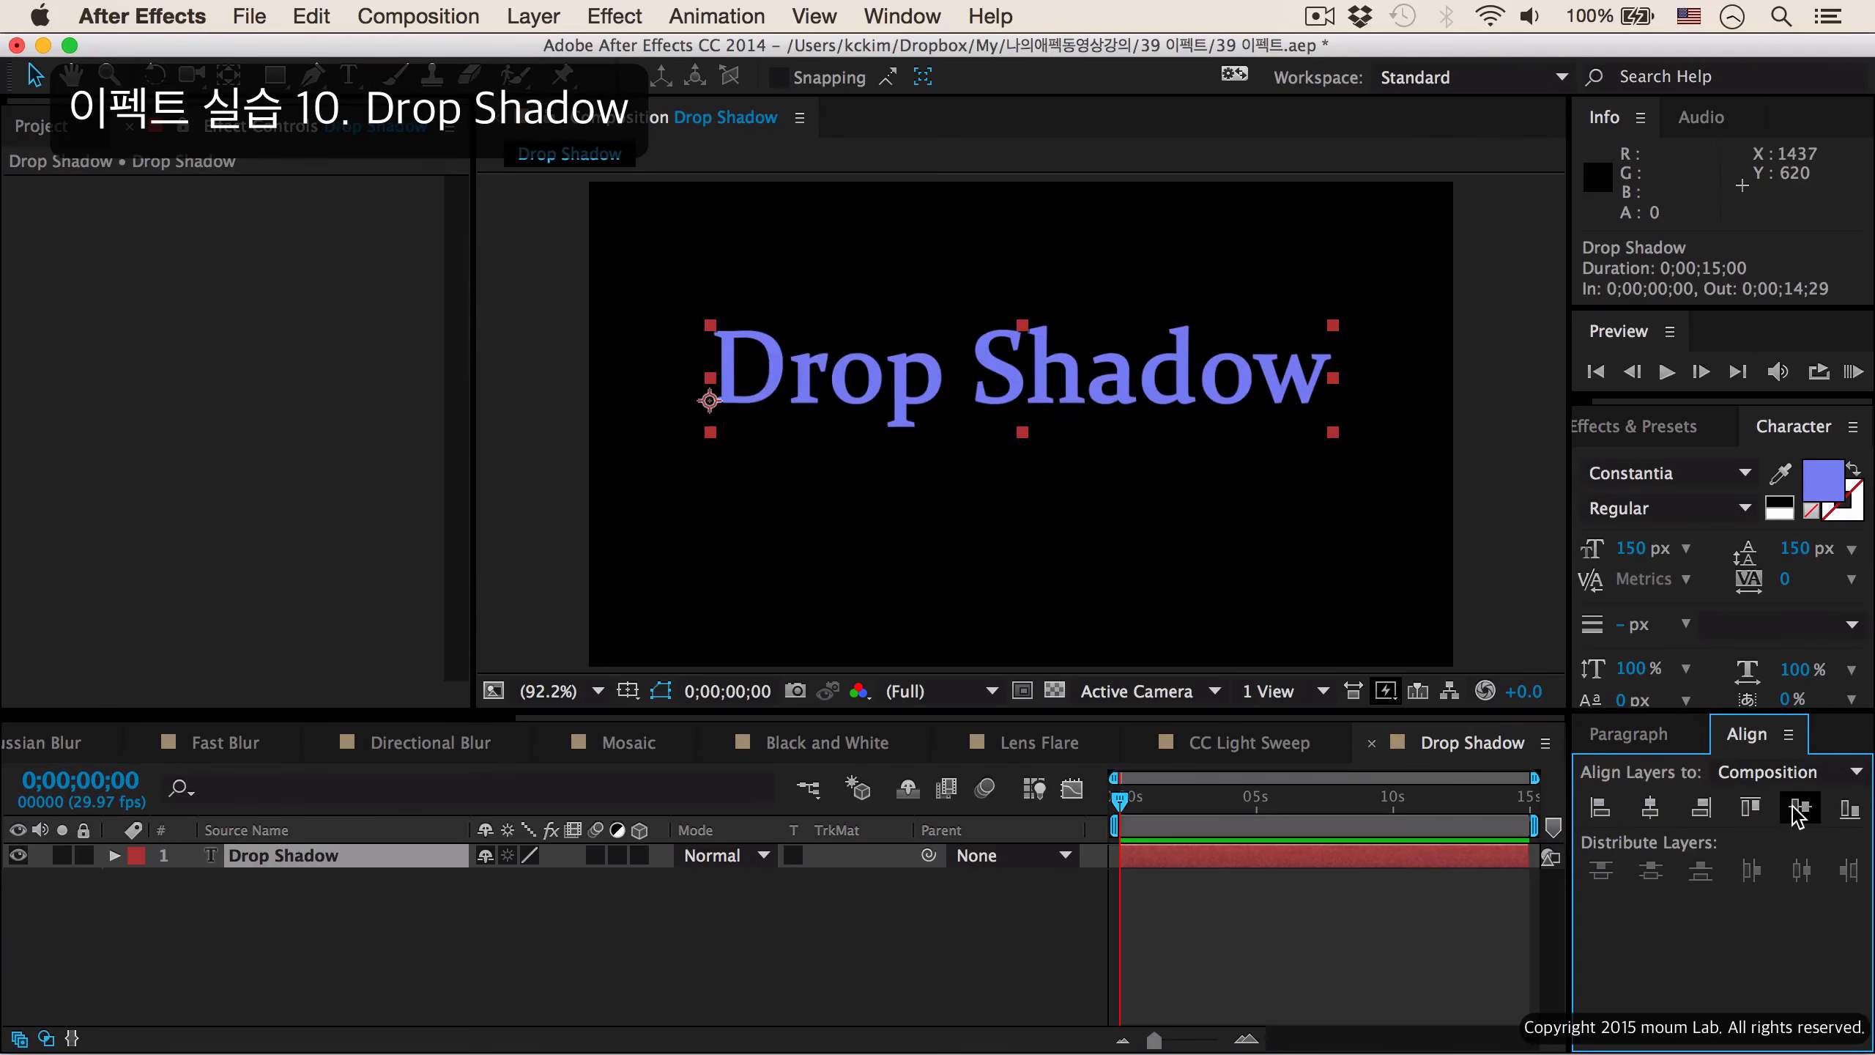
left_click(1799, 806)
Search the effects for "drop sha" and apply the Drop Shadow effect to the text layer.
left_click(1630, 436)
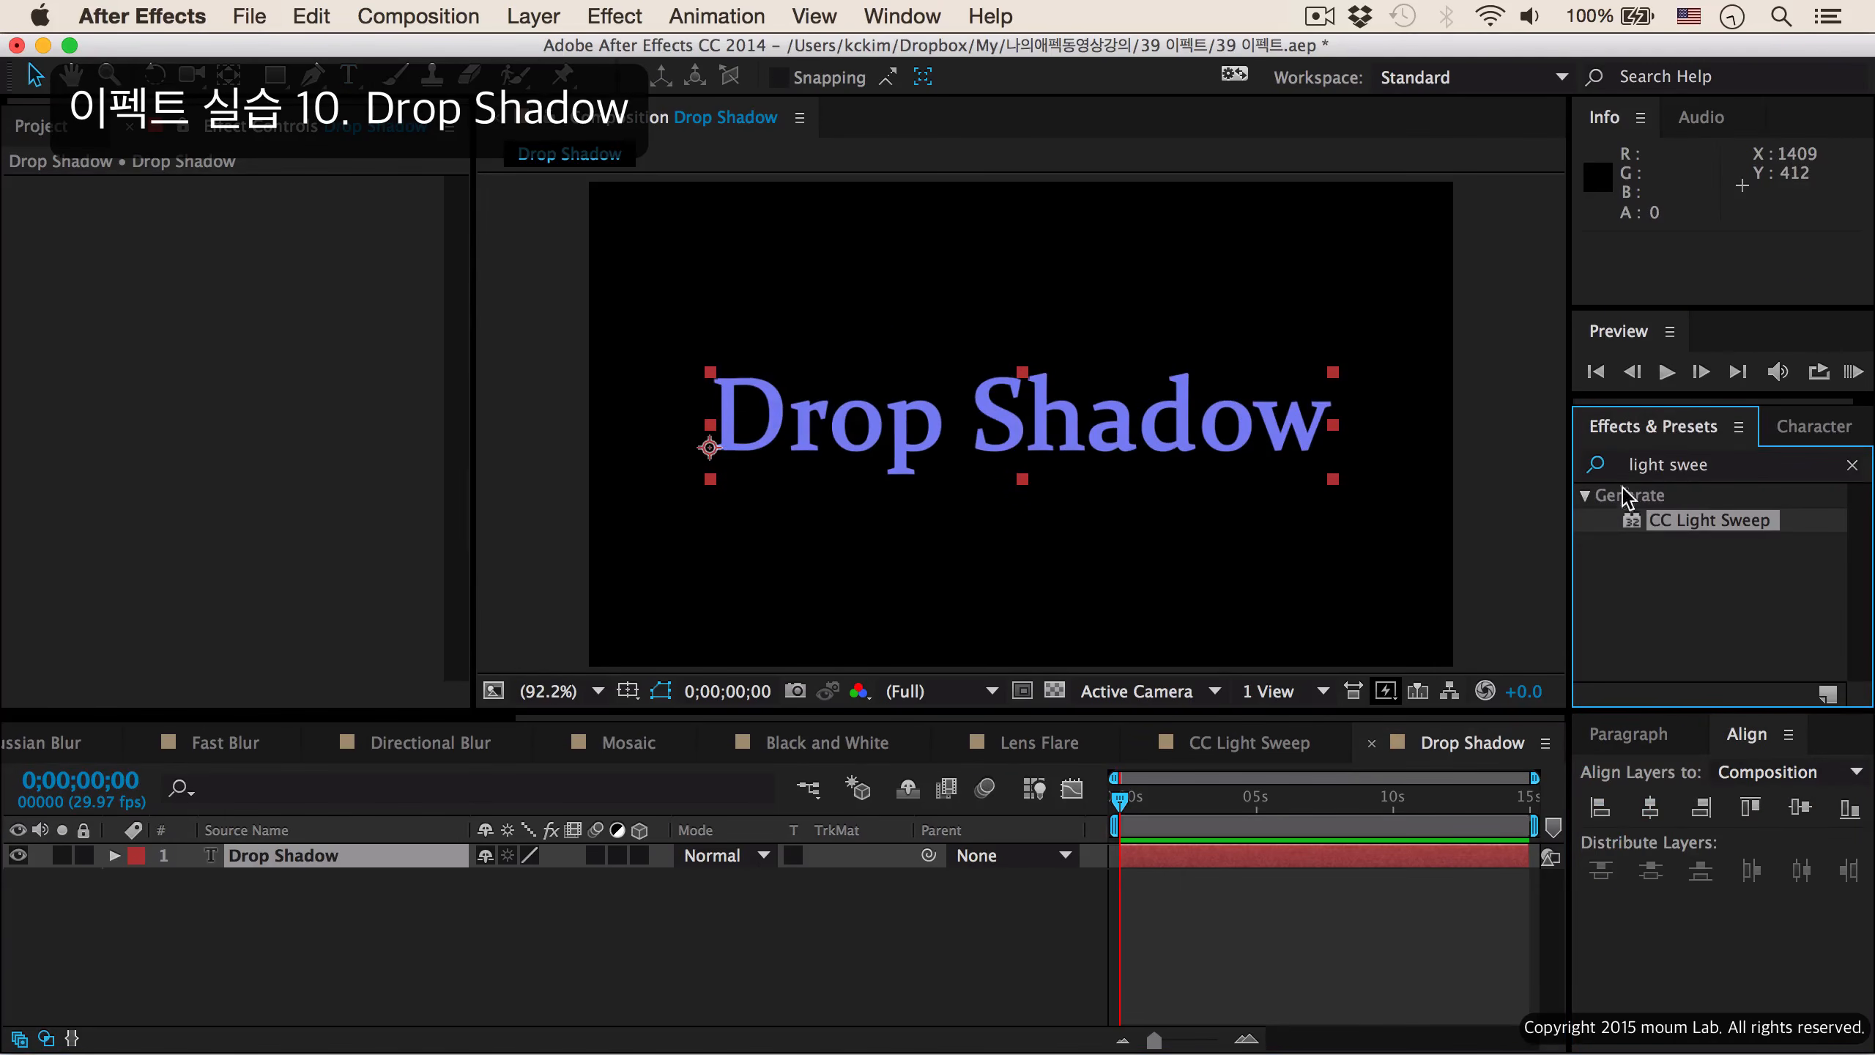
double_click(1671, 465)
left_click_drag(1718, 463, 1550, 465)
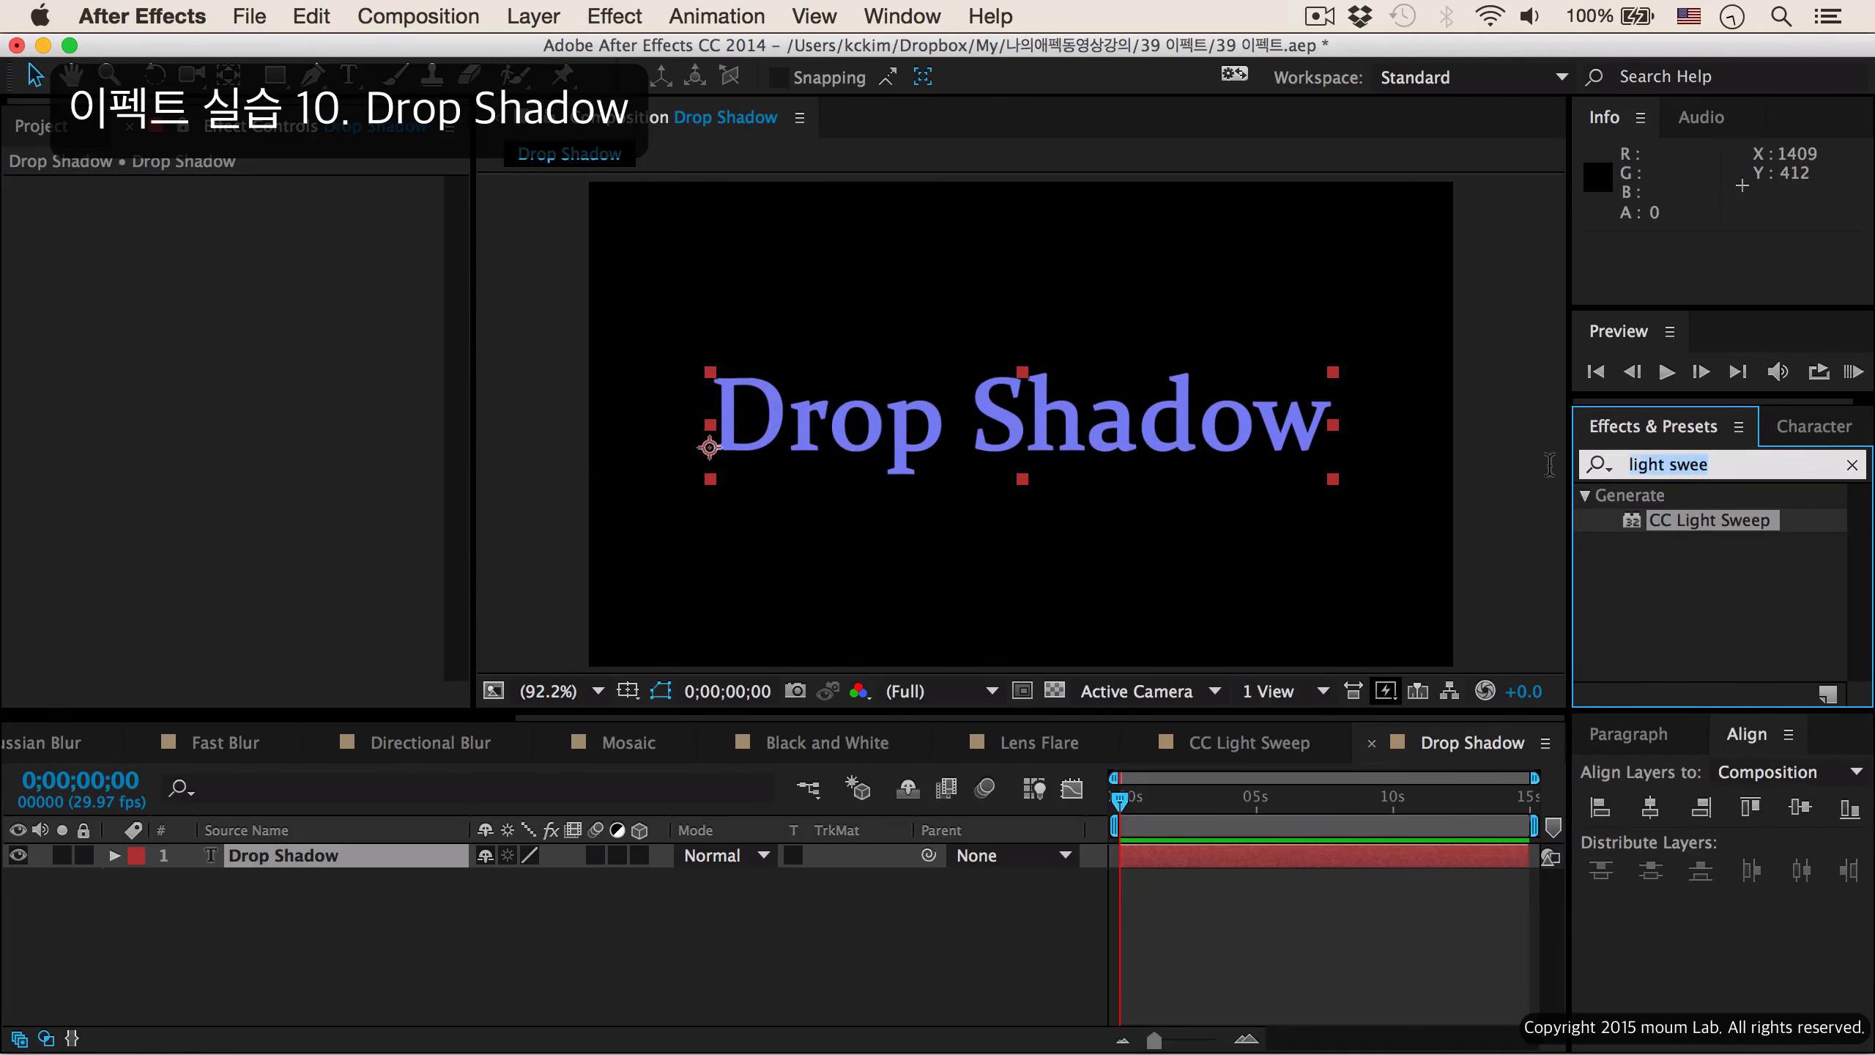
type("drop sha")
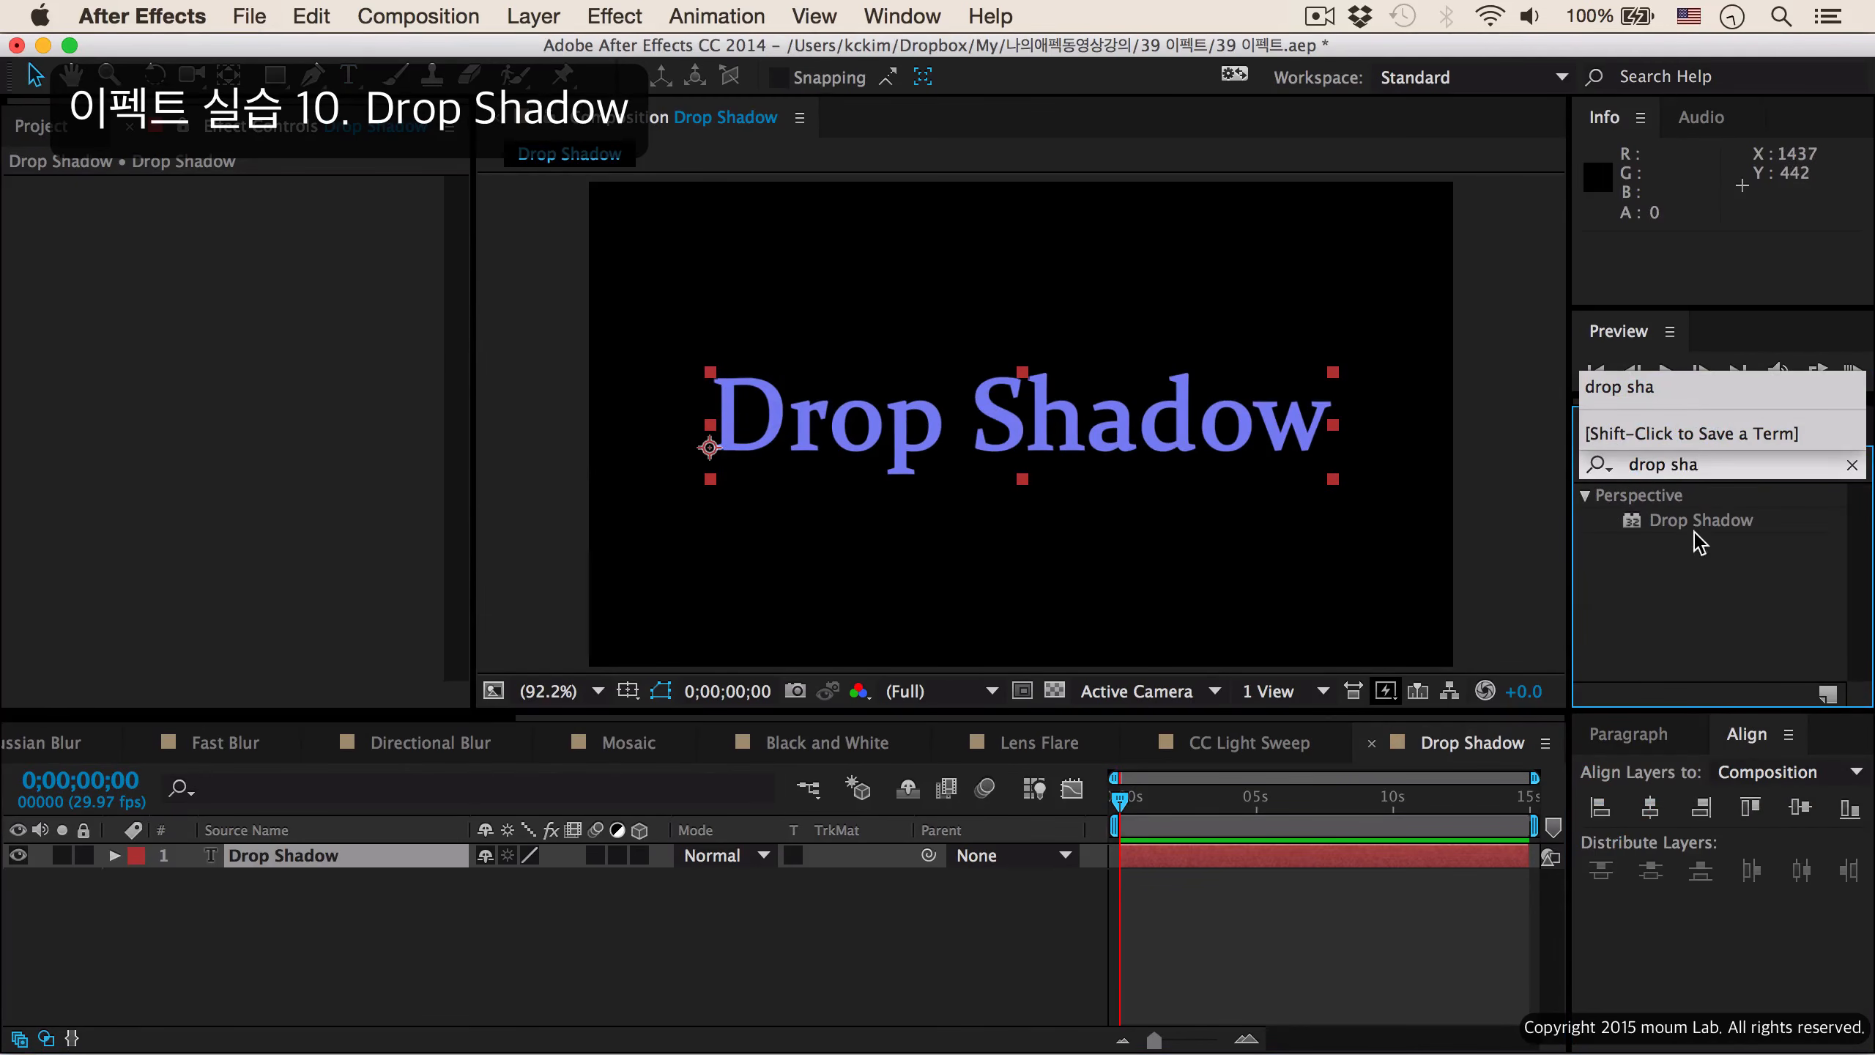
double_click(1696, 529)
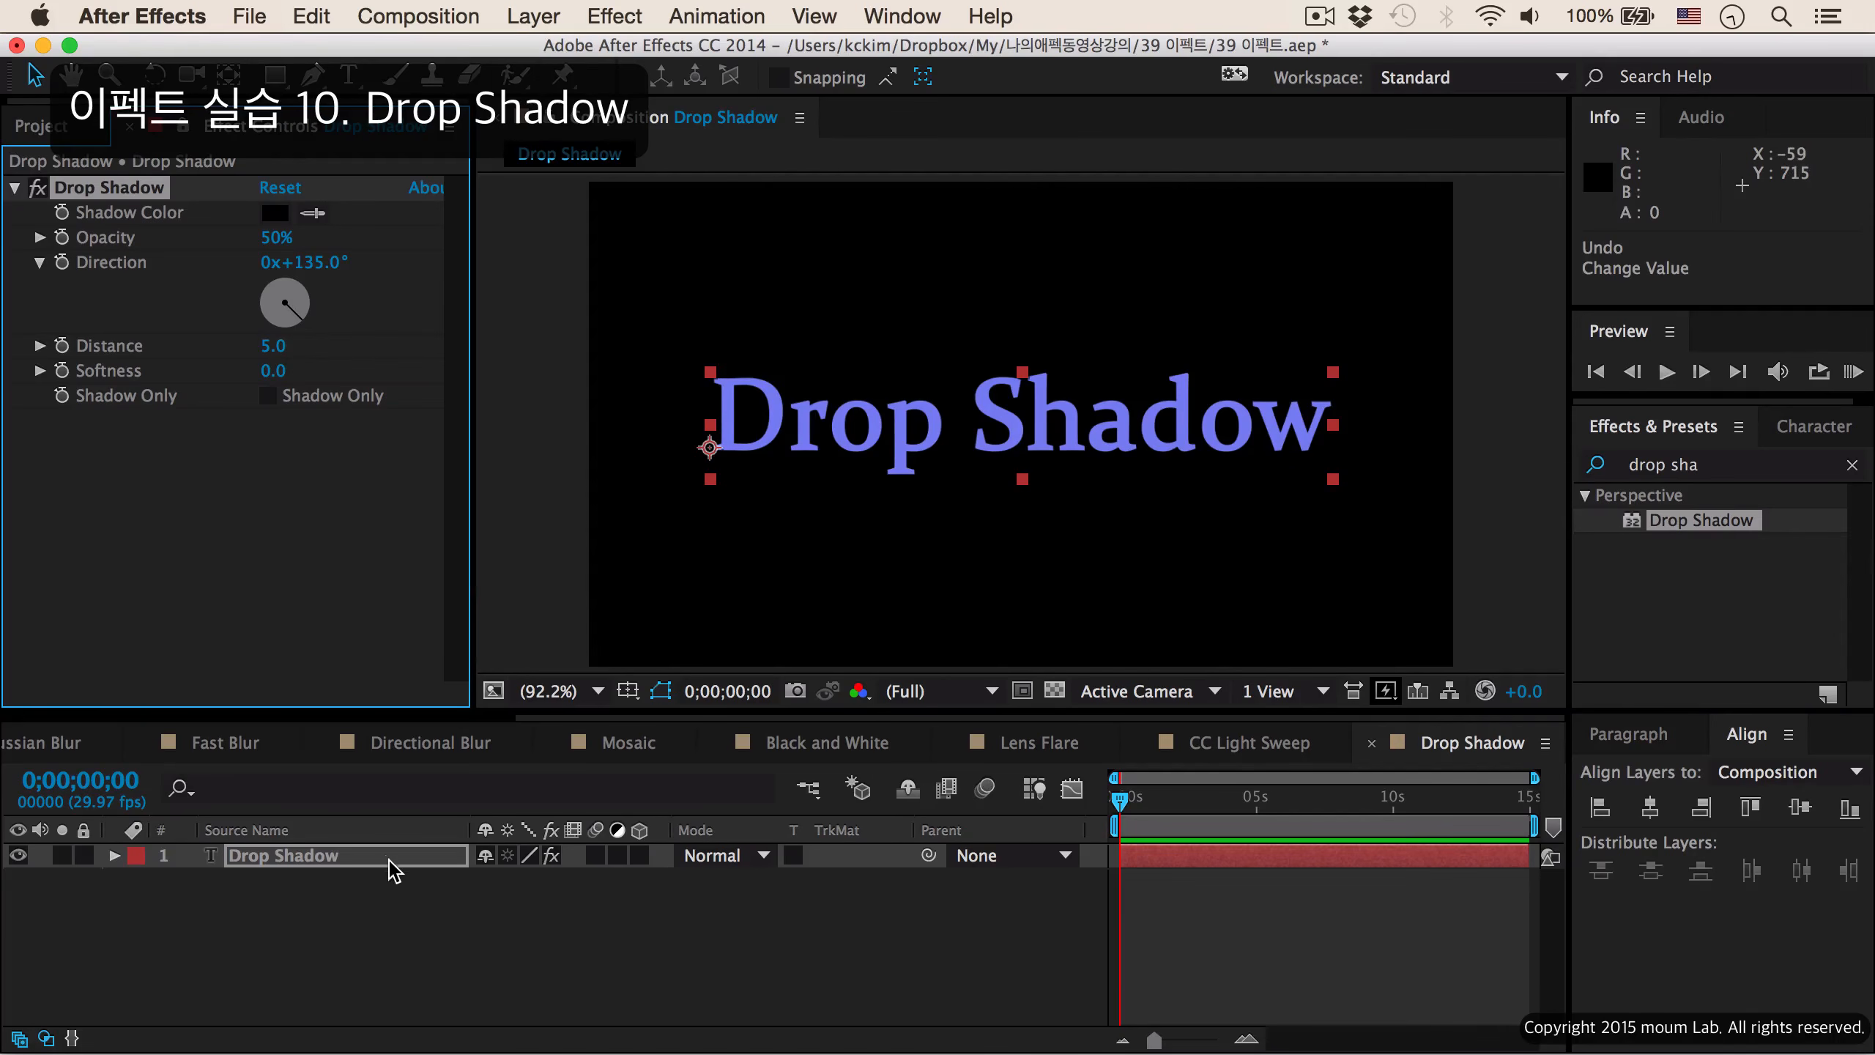
Create a white (FFFFFF) 1280 x 720 px solid and place it behind the "Drop Shadow" text layer.
left_click(444, 910)
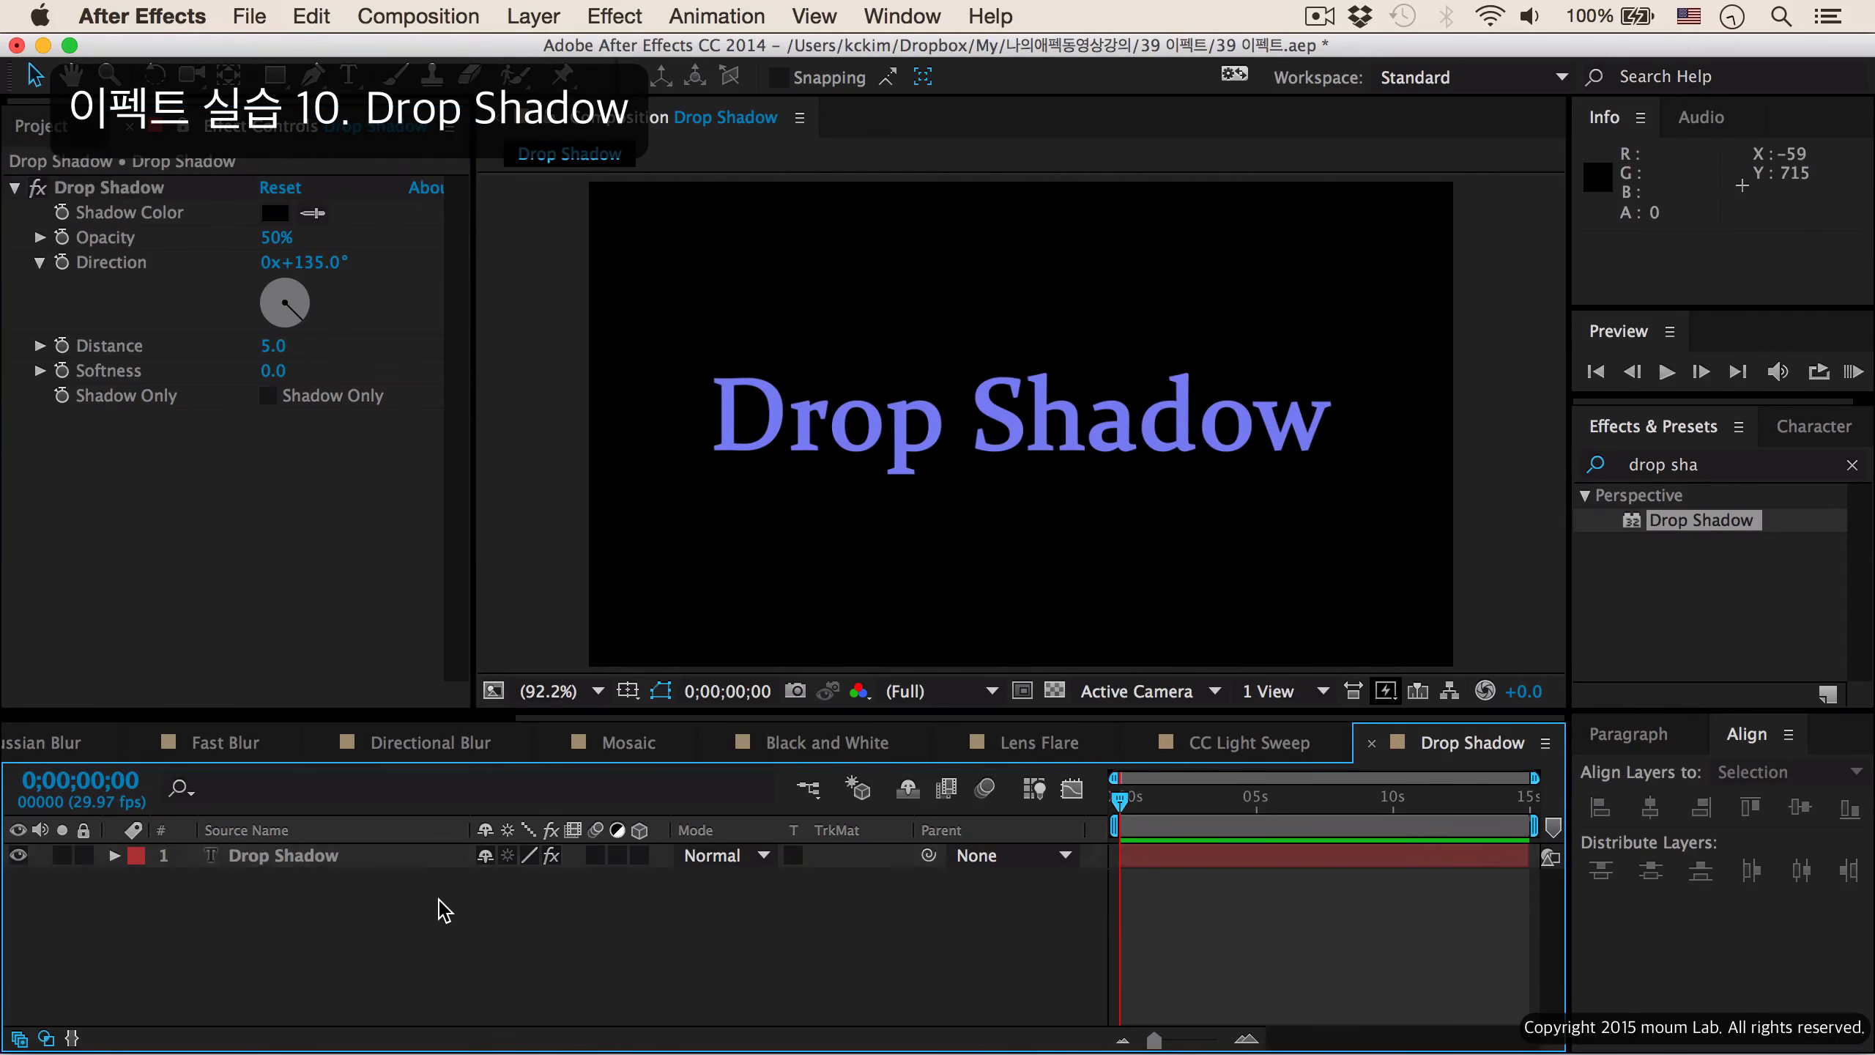
key("super+y")
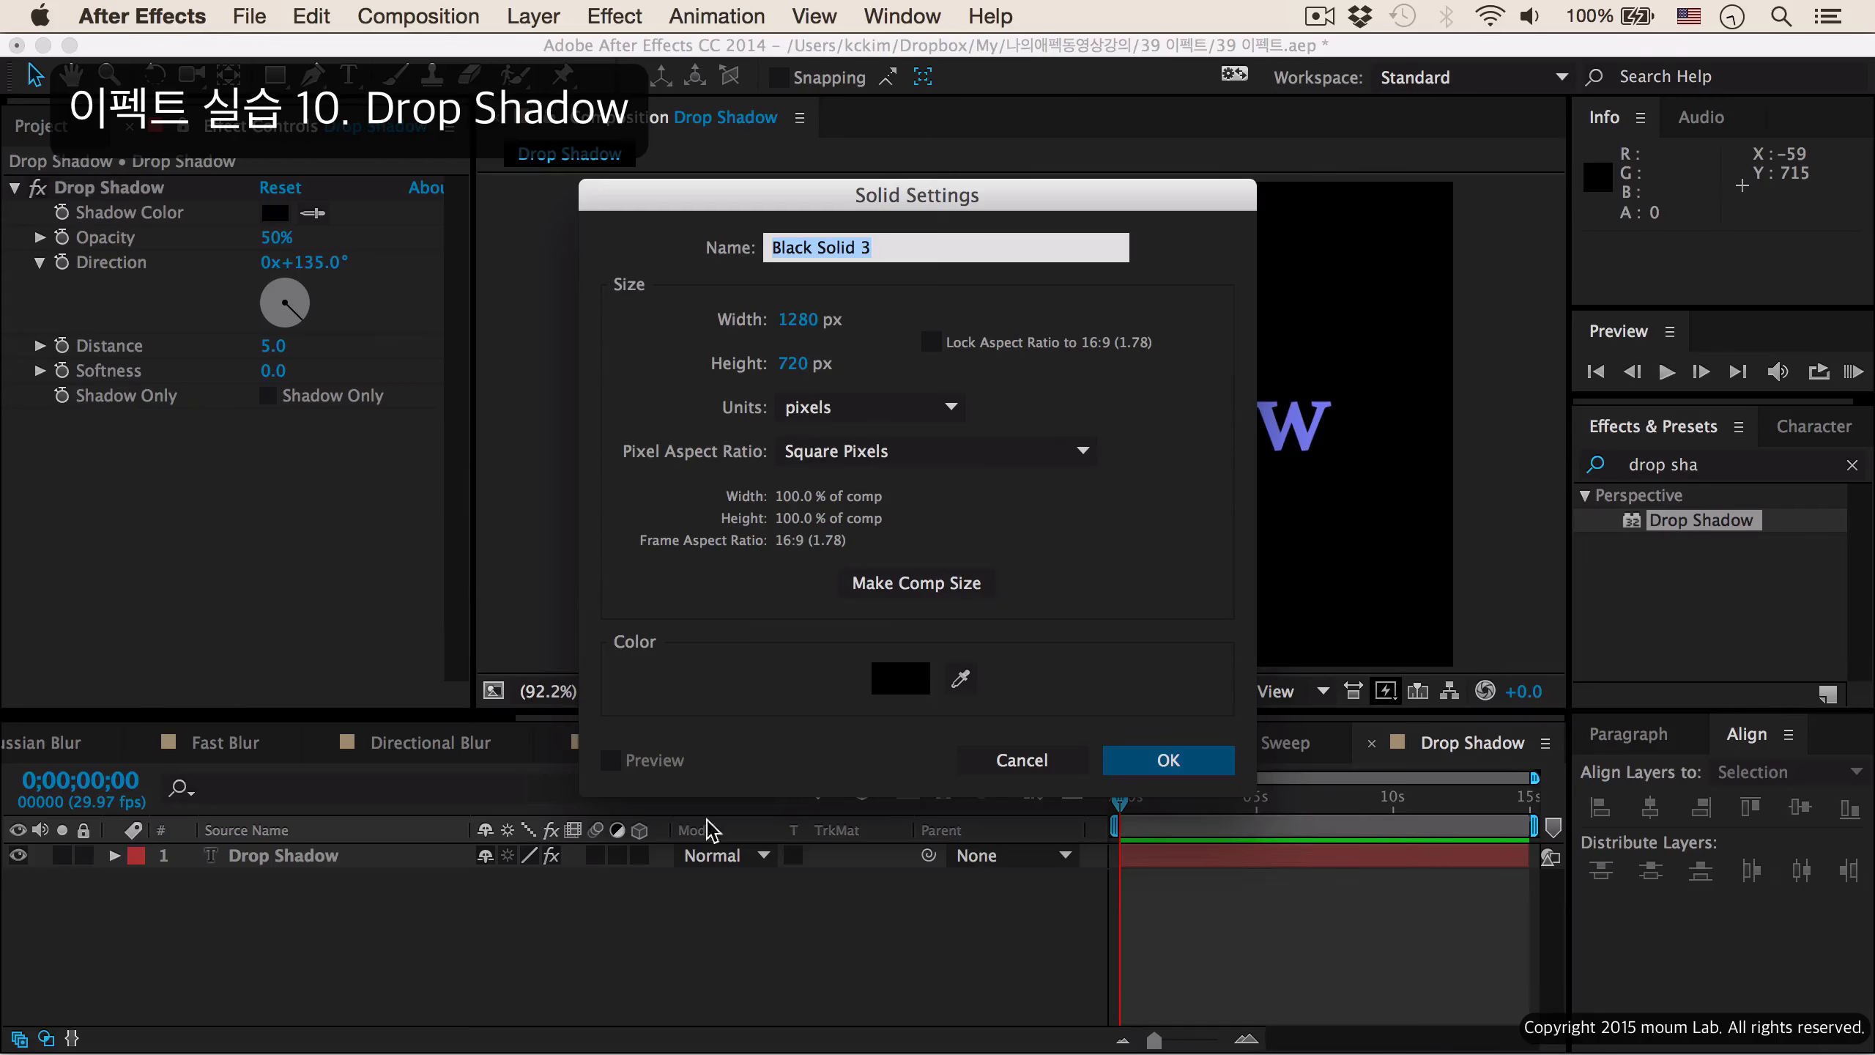
left_click(905, 679)
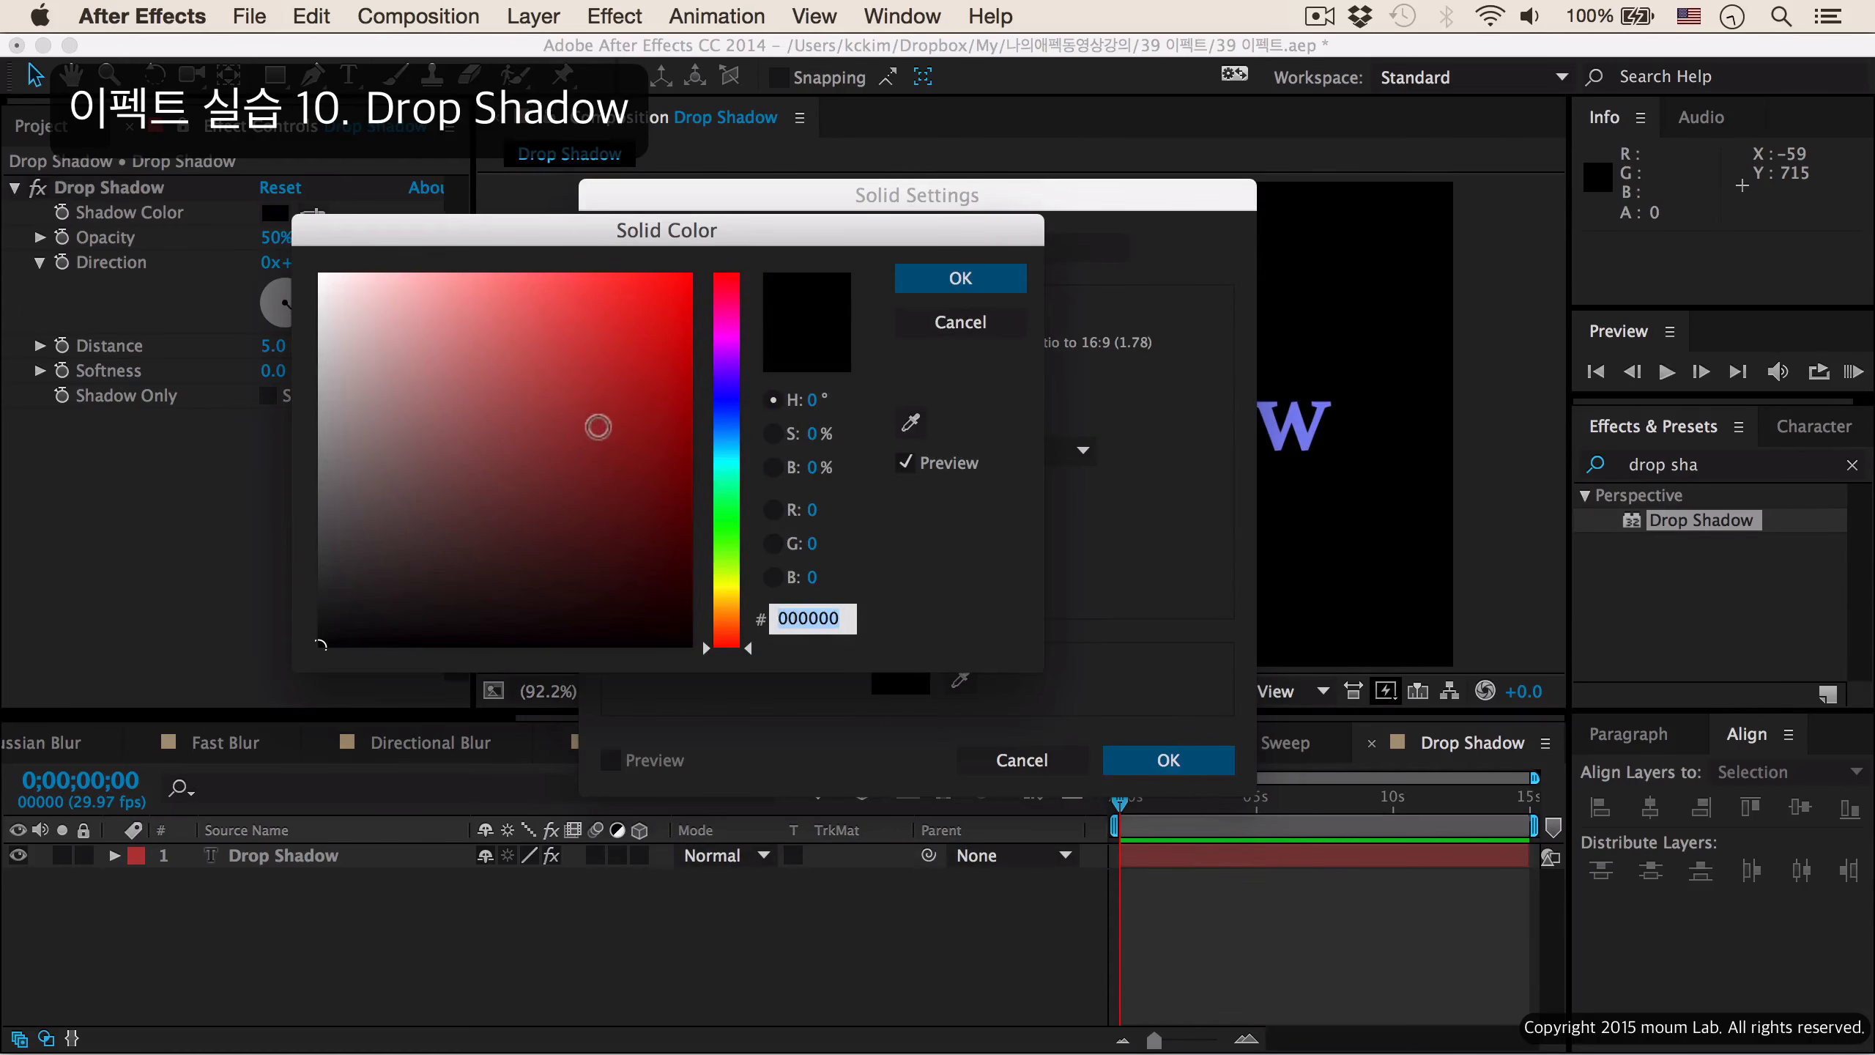
type("FFFFFF")
left_click(944, 277)
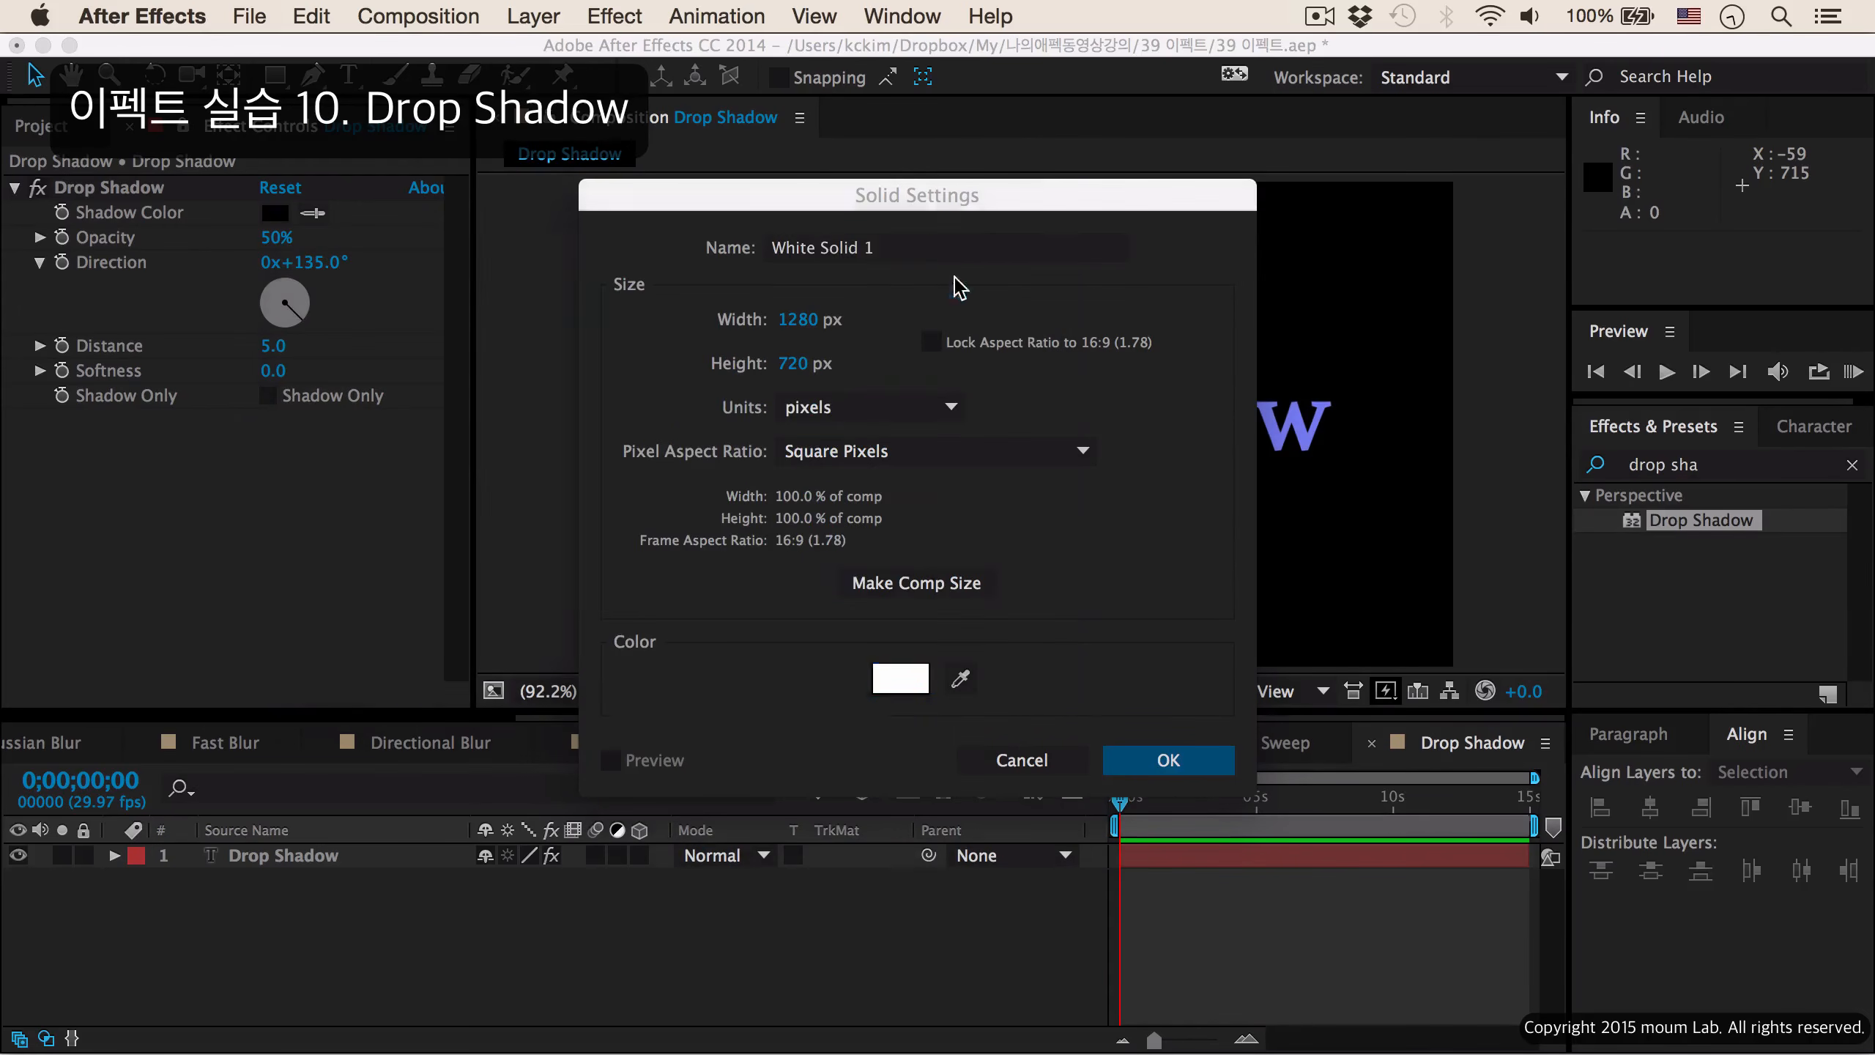
left_click(1166, 762)
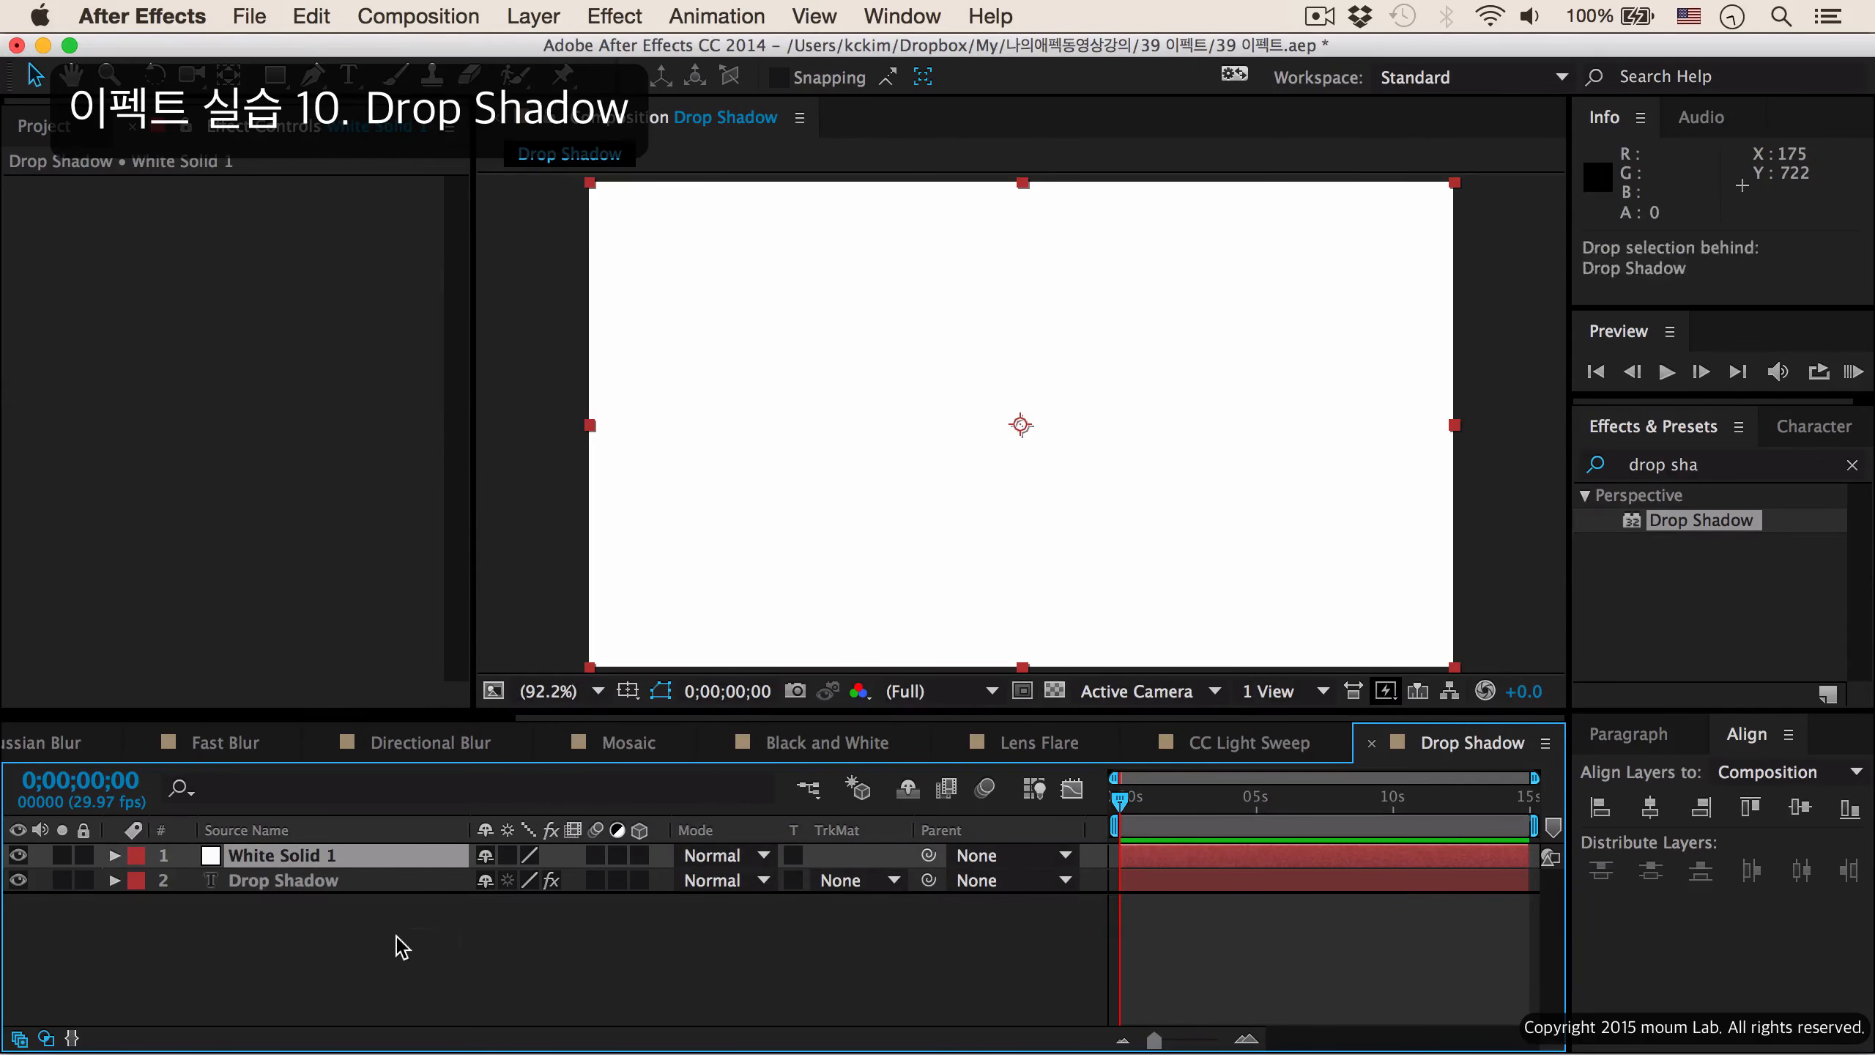
key("super+bracketleft")
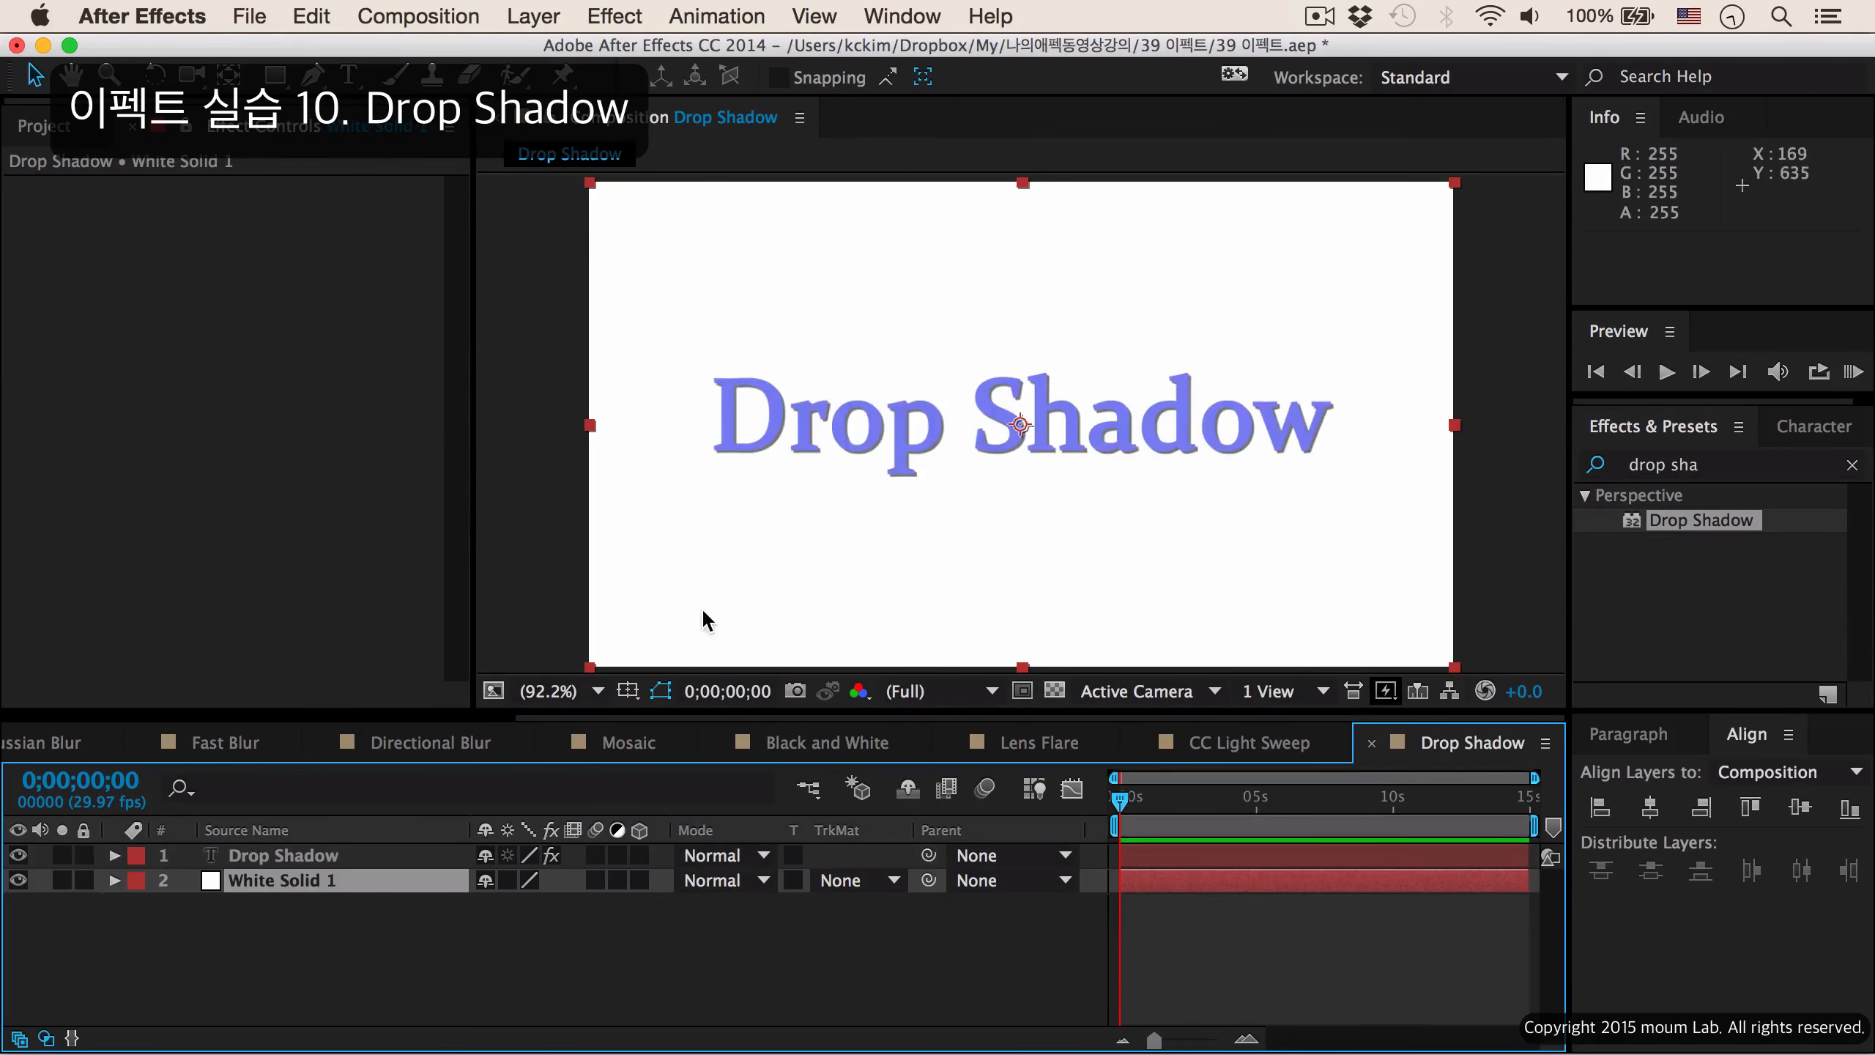
Set the text's shadow Distance to 17, Opacity to 41% and Softness to 13, and briefly check the result with Shadow Only.
left_click(273, 855)
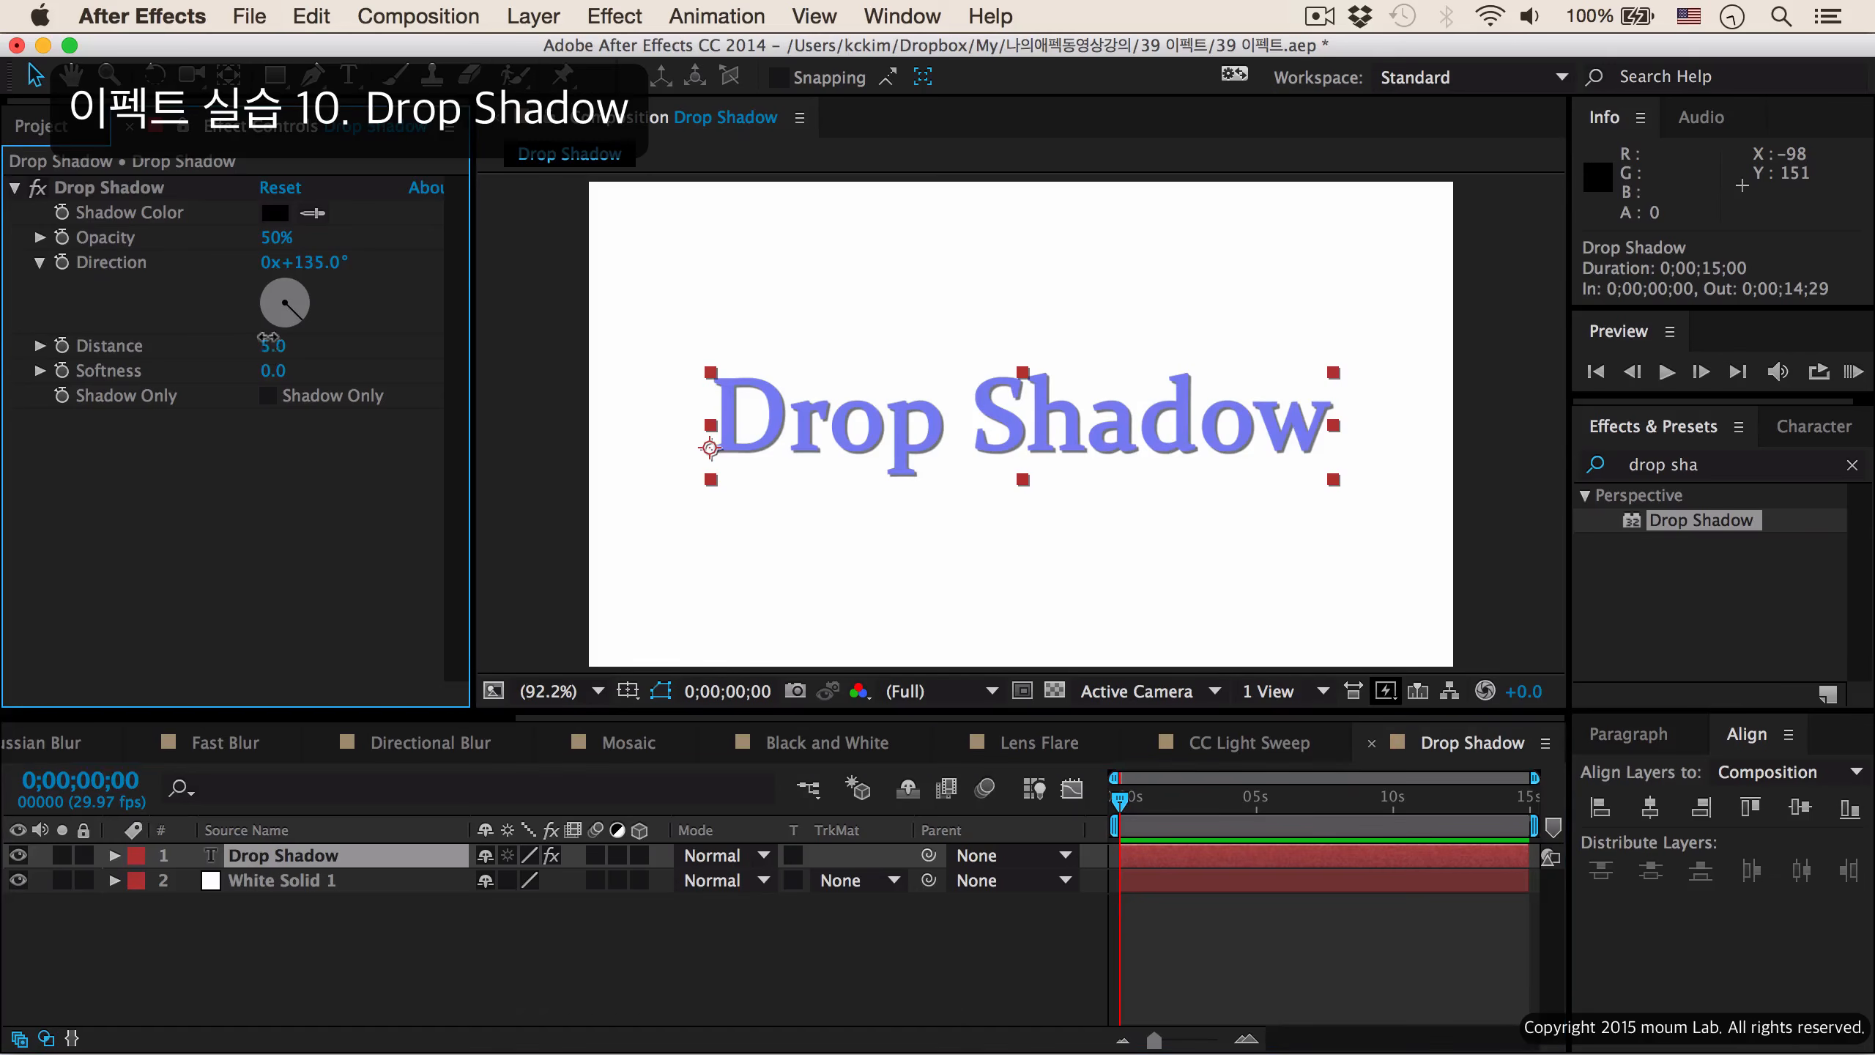
left_click_drag(268, 340, 279, 337)
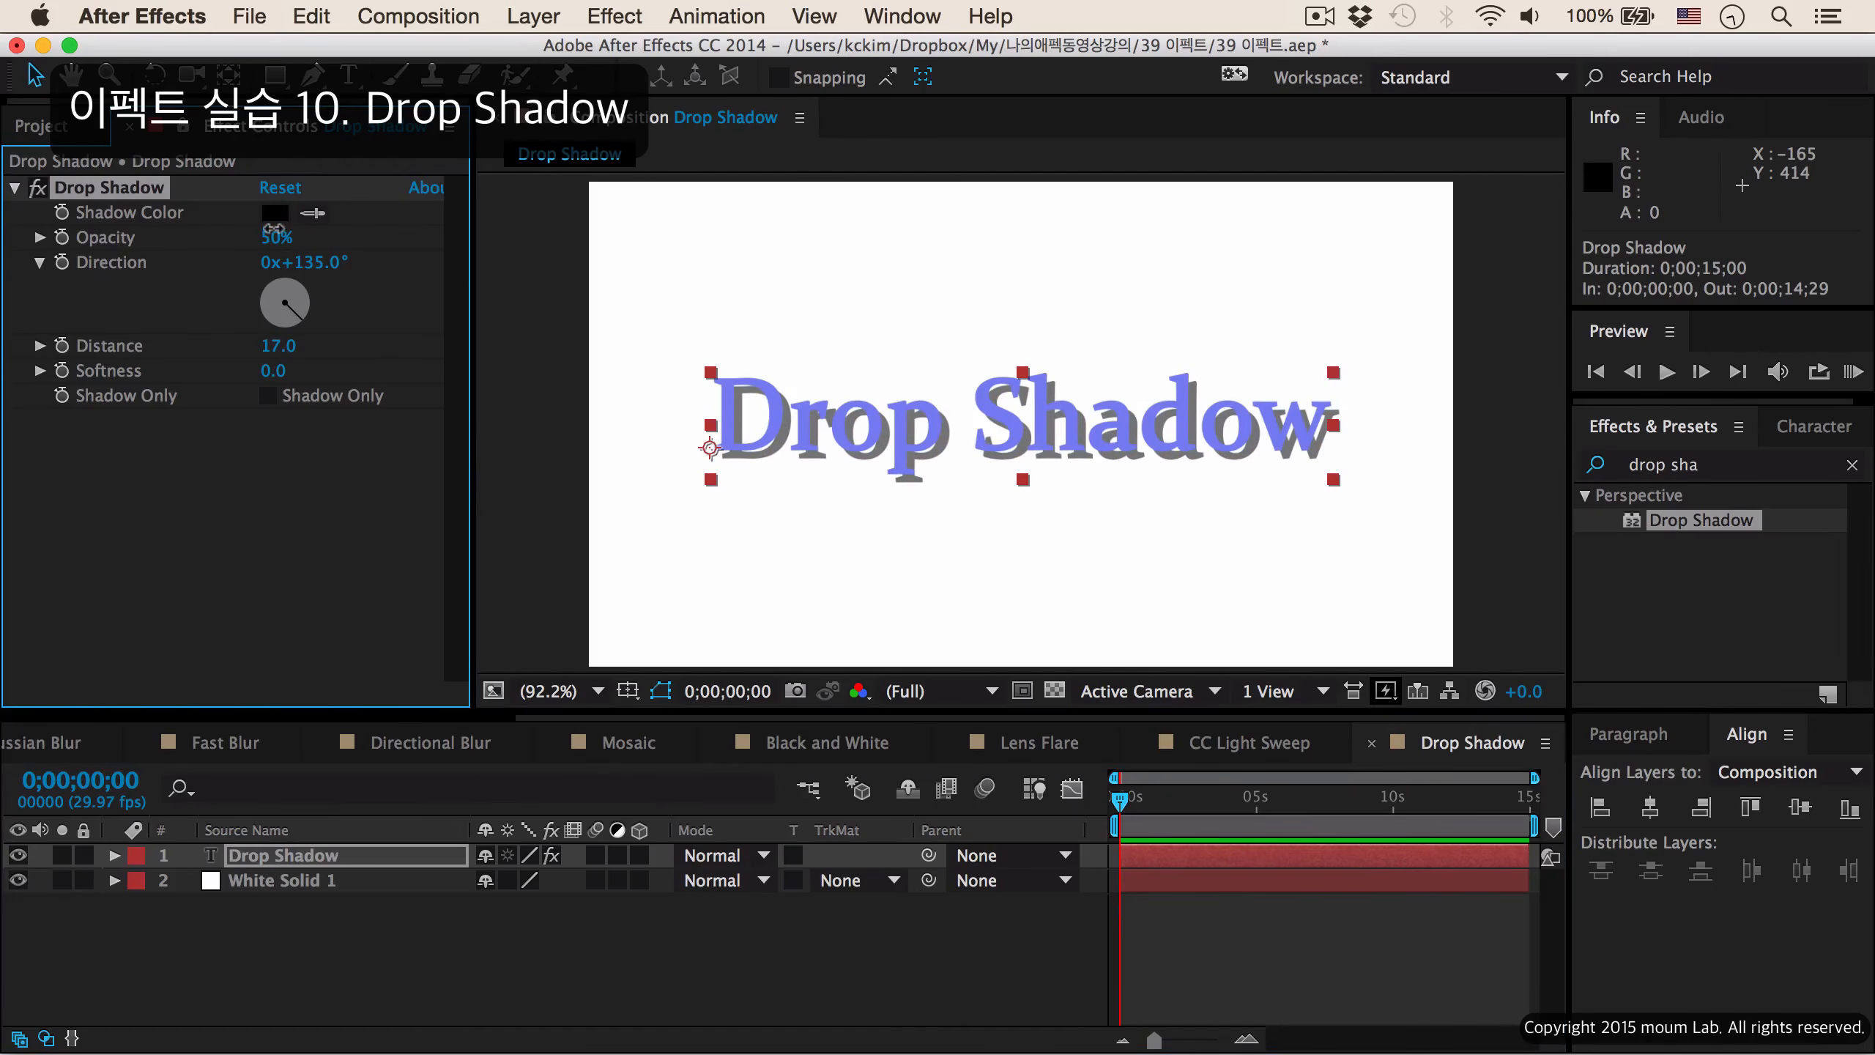
left_click_drag(246, 231, 243, 231)
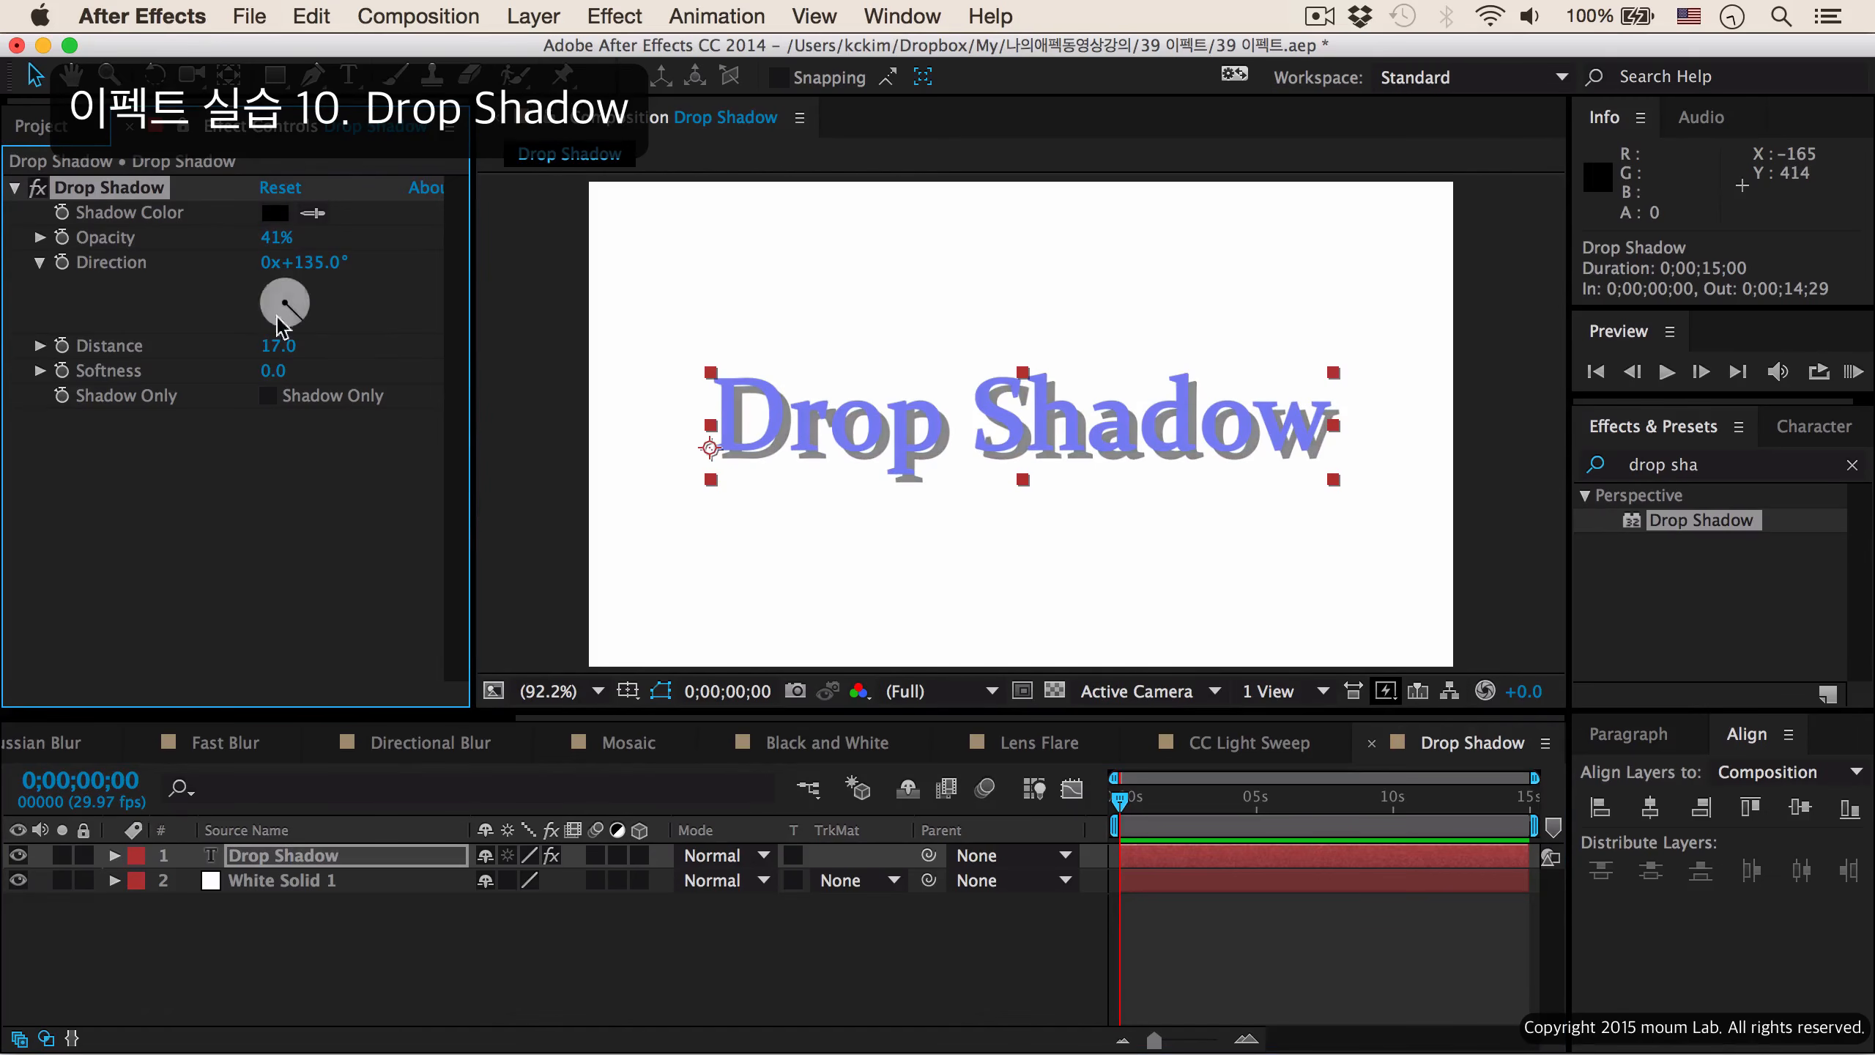
left_click_drag(270, 367, 285, 366)
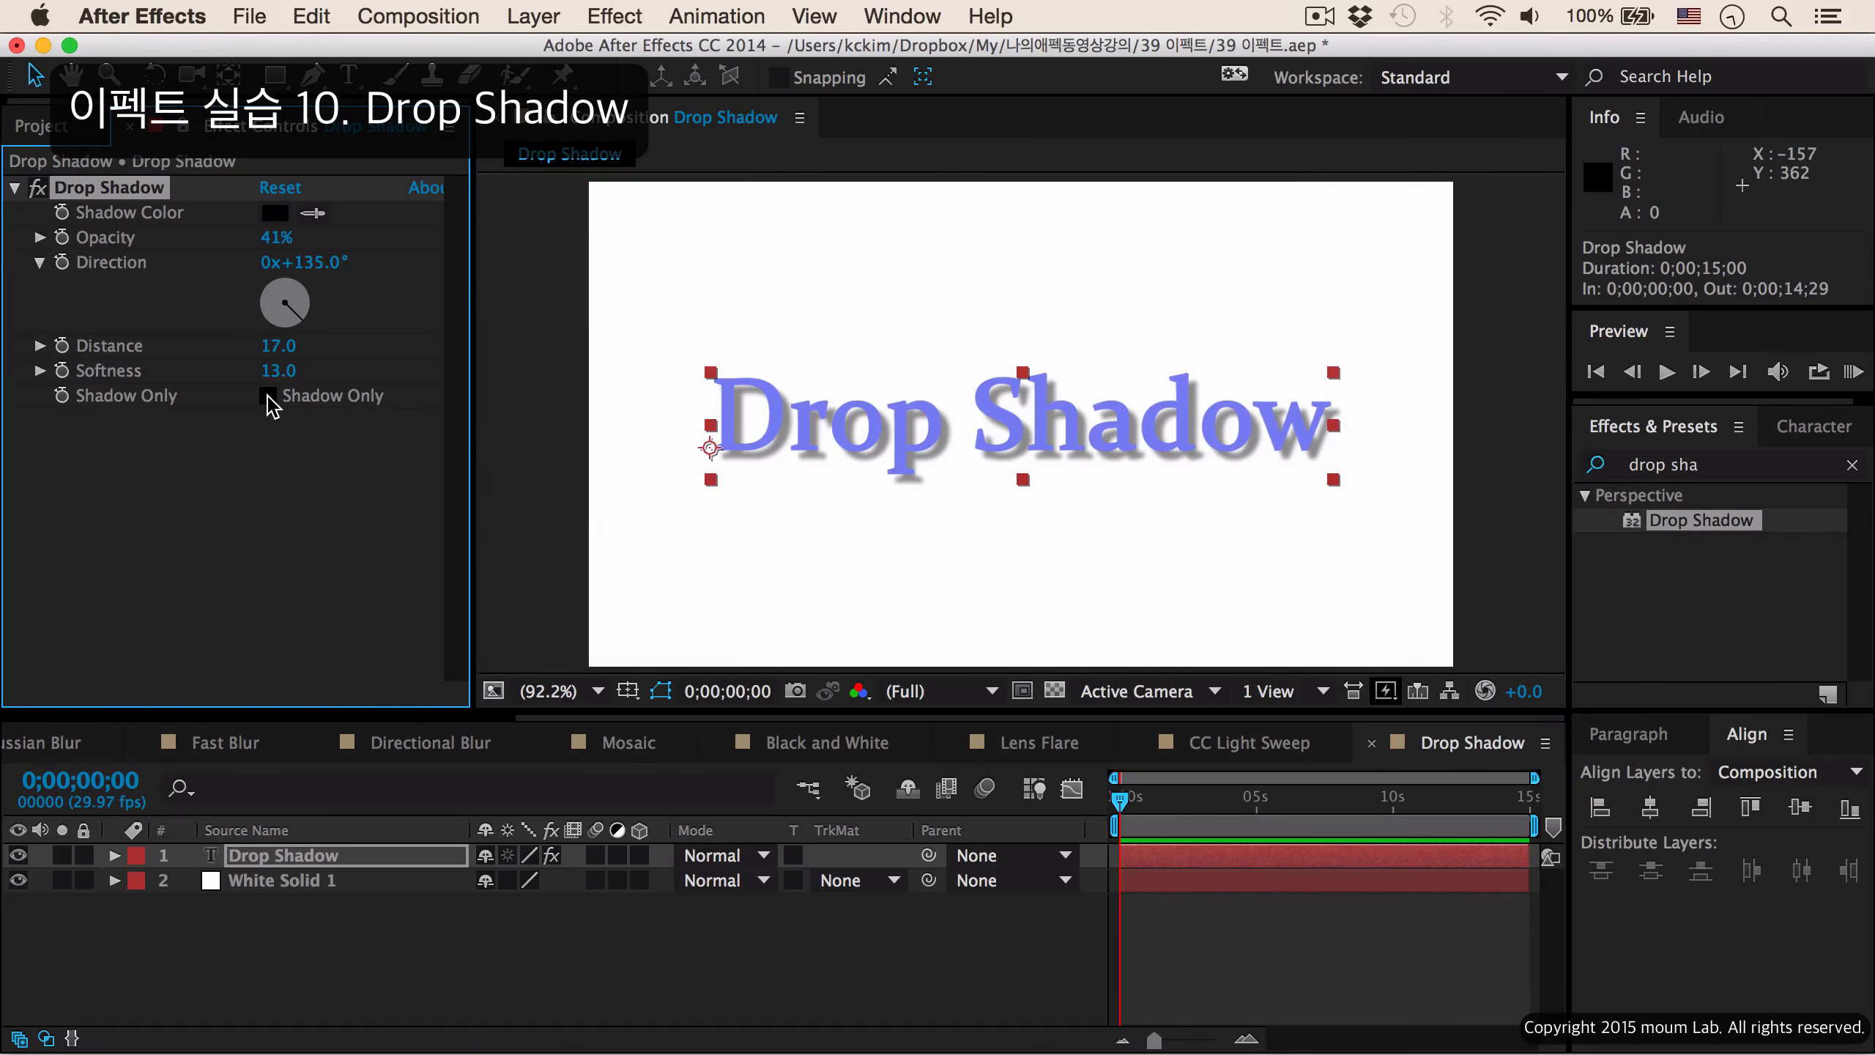
left_click(267, 397)
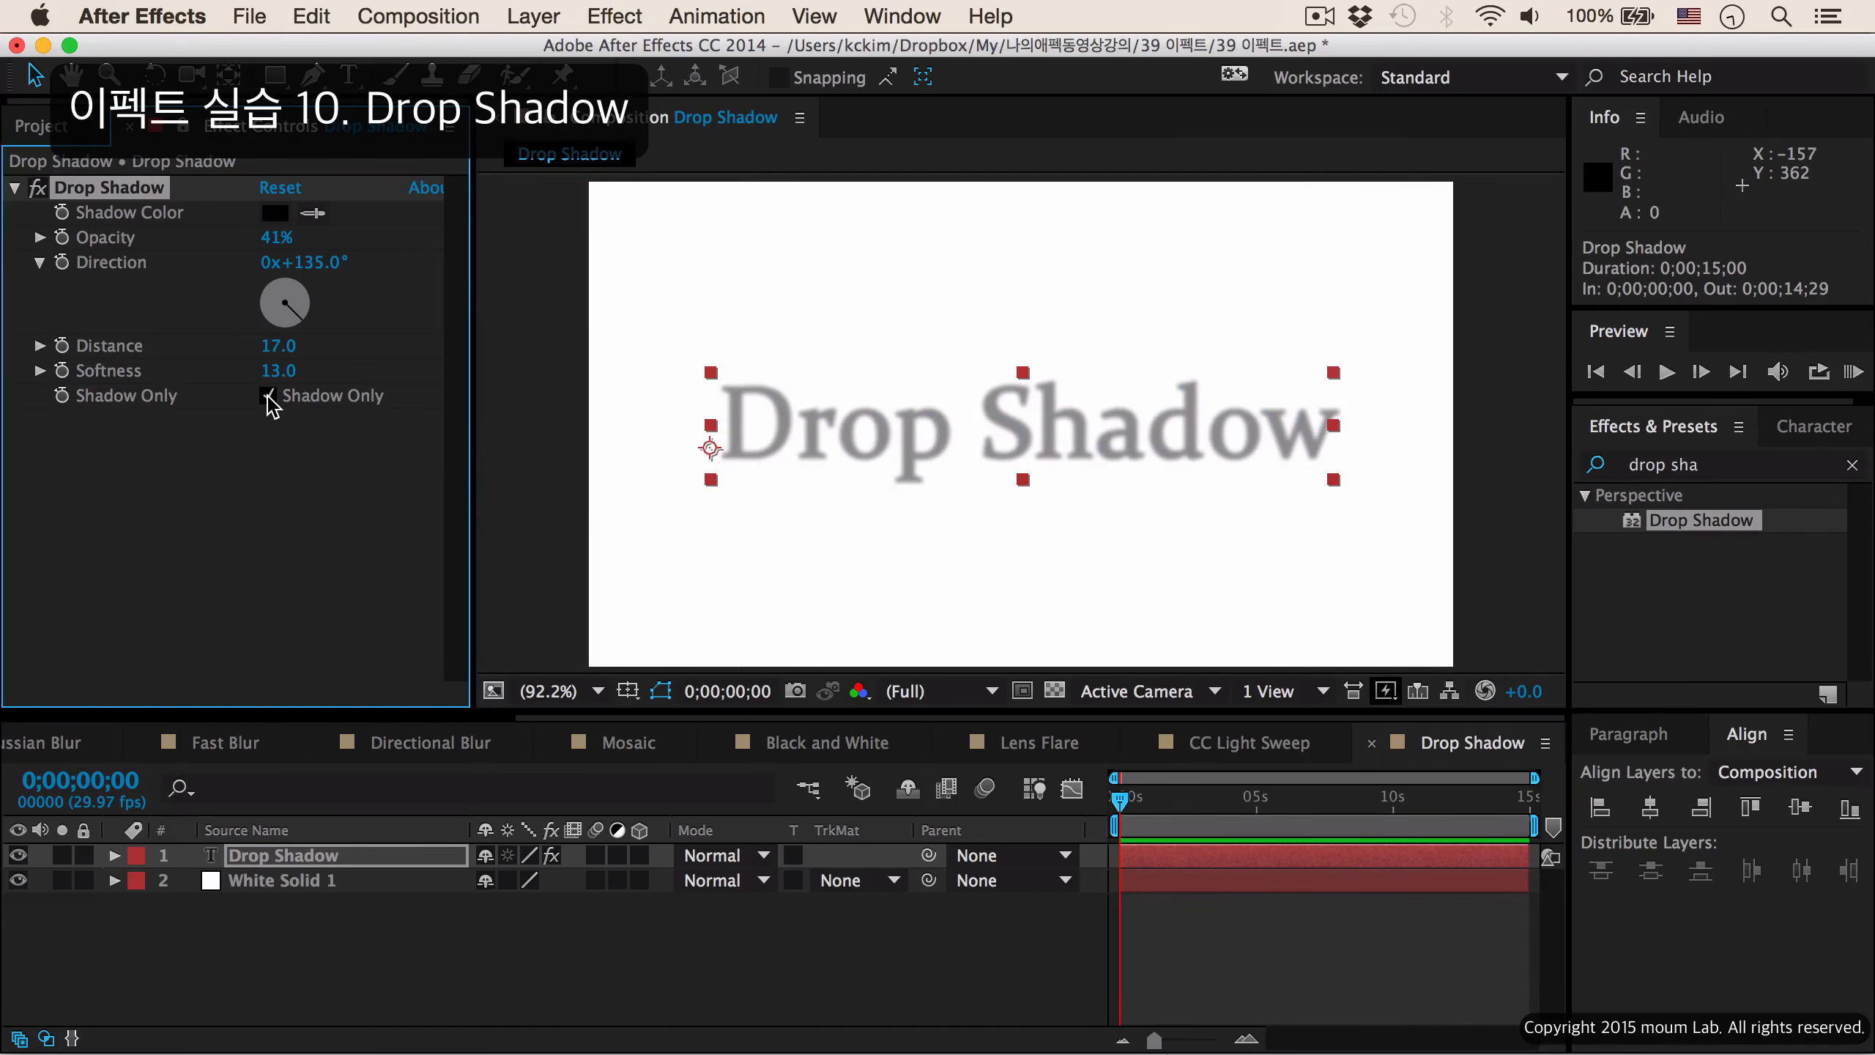
left_click(268, 397)
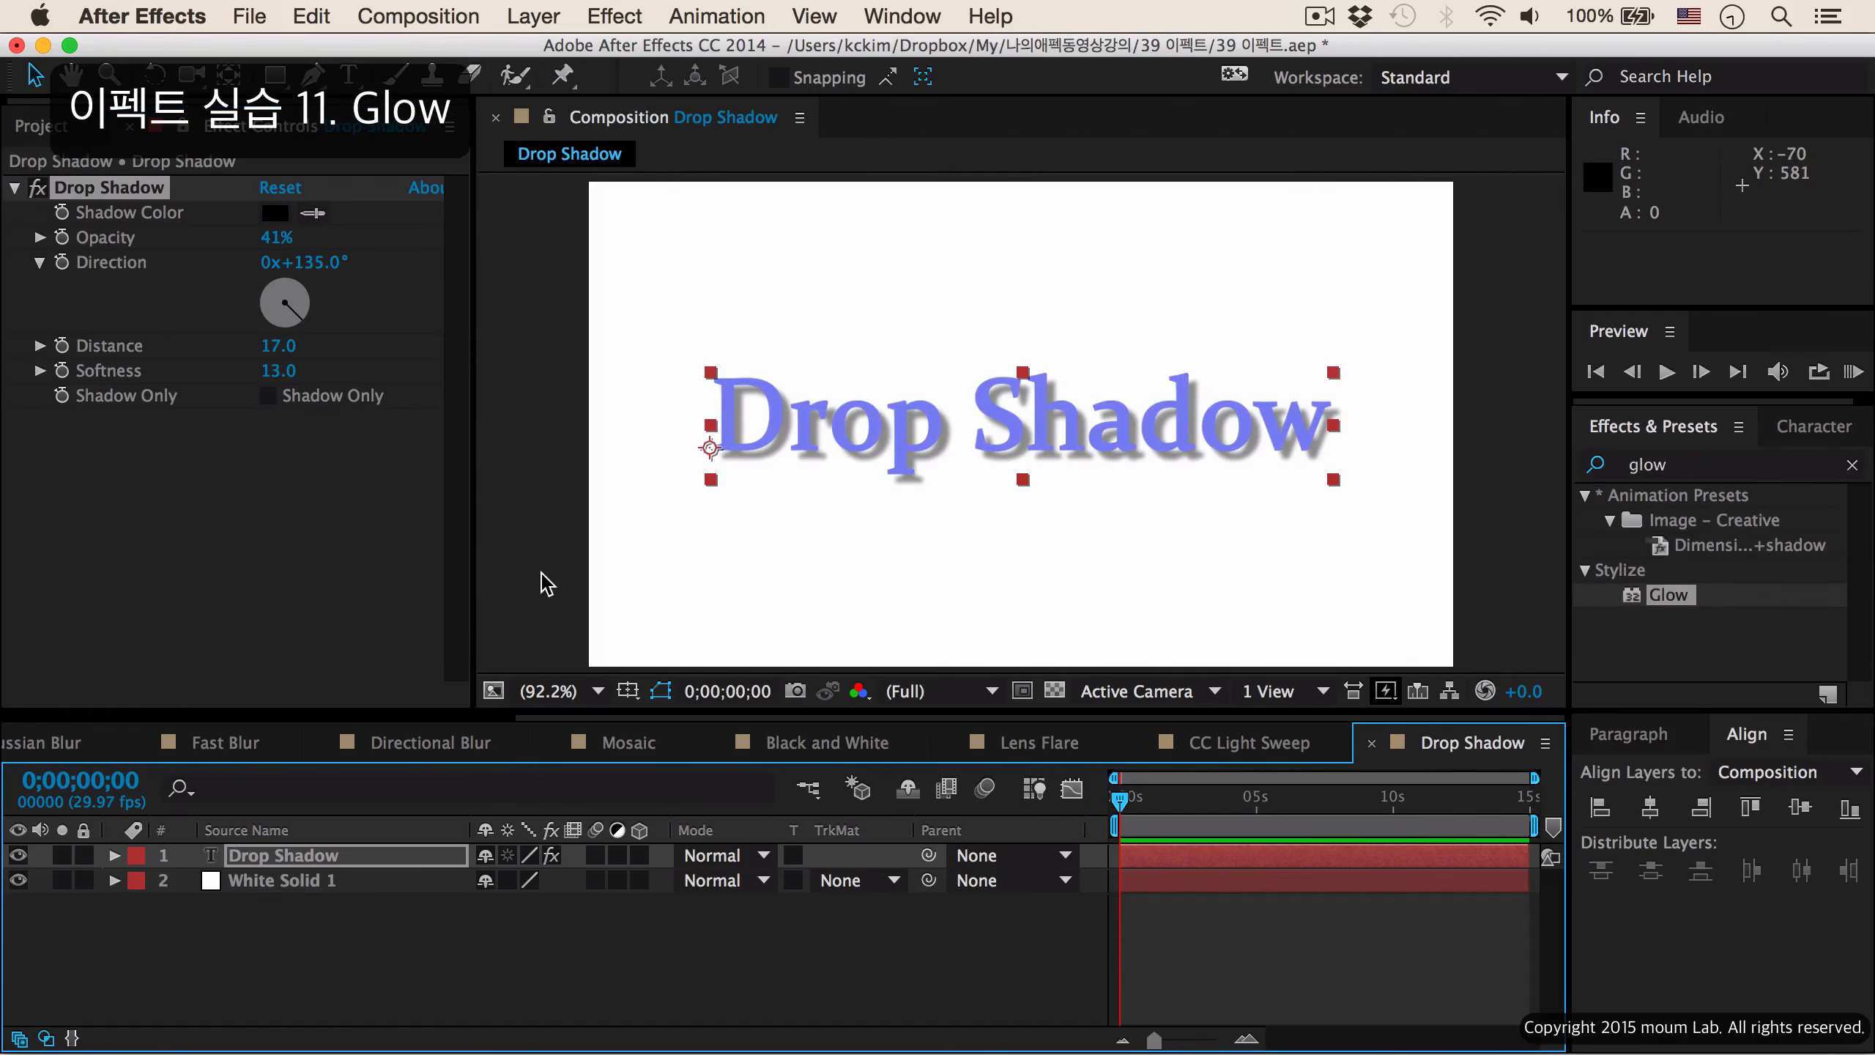
Create a 15-second HDV/HDTV 720 29.97 composition named "Glow" and add a full-frame white solid to it.
key("super+n")
type("C")
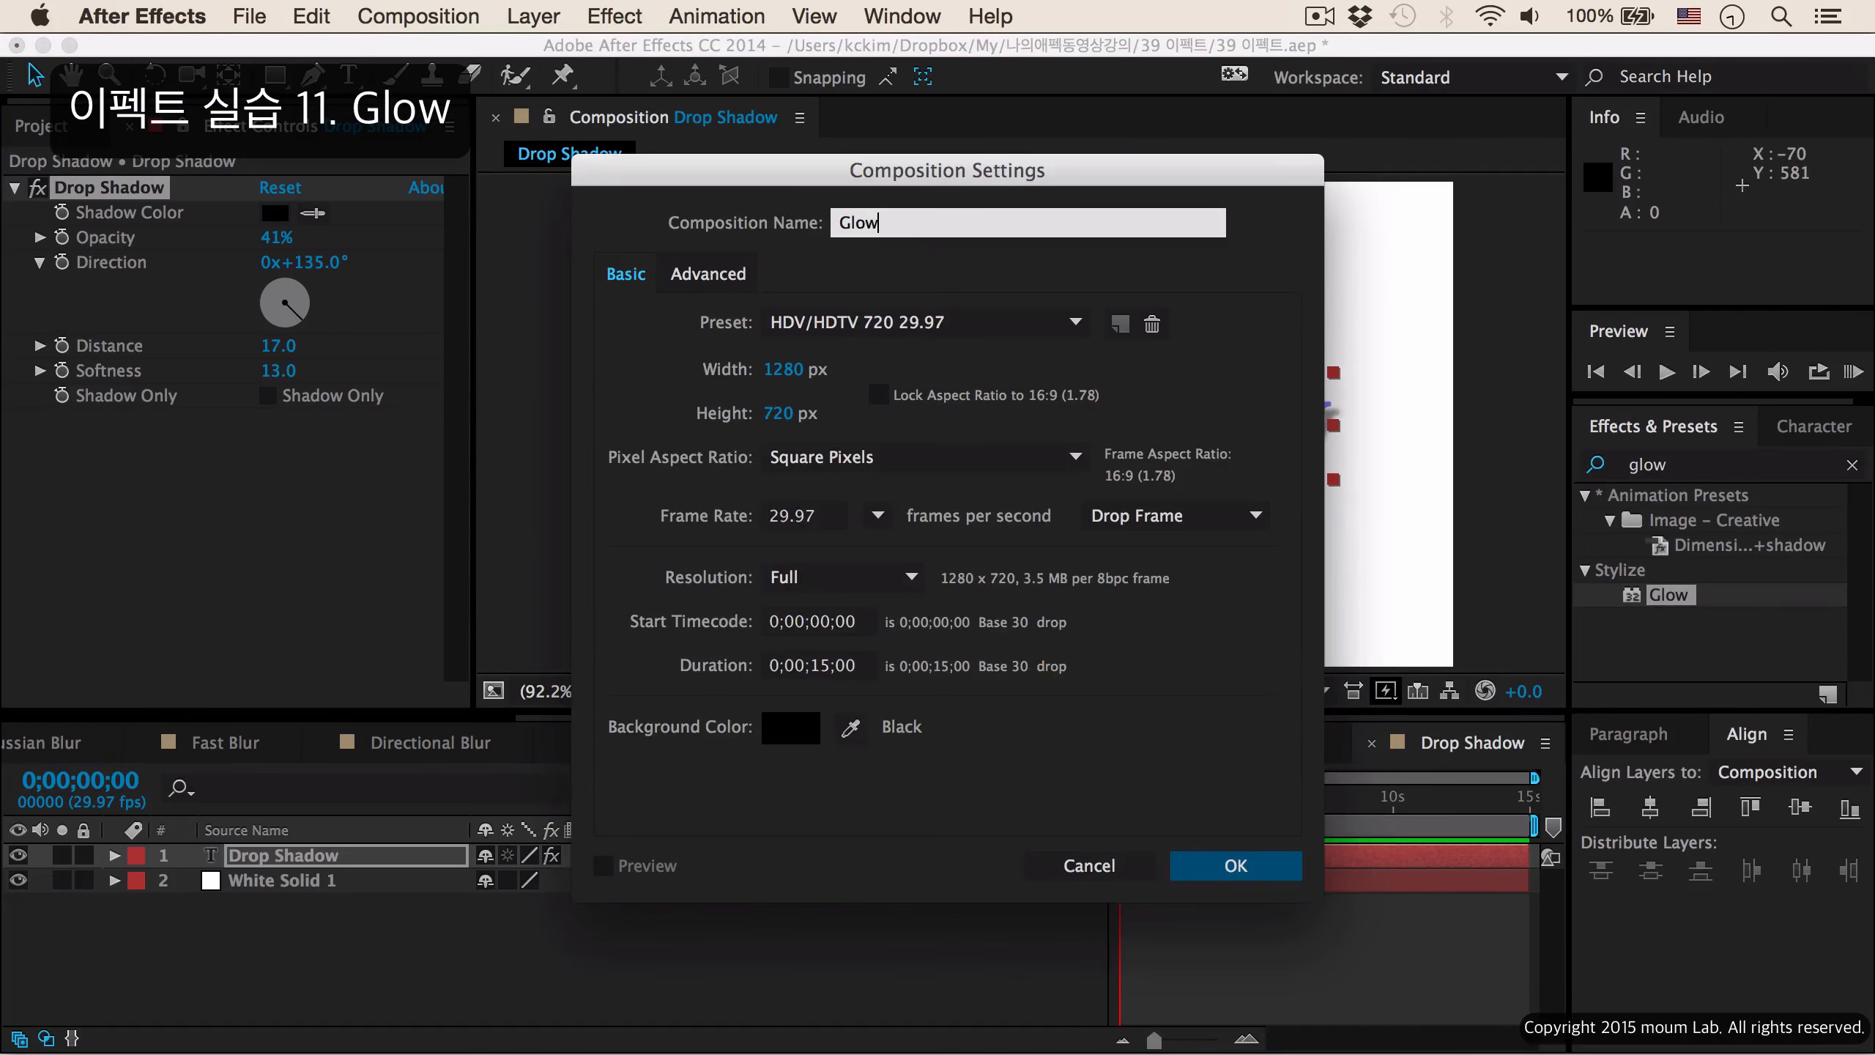
key("Return")
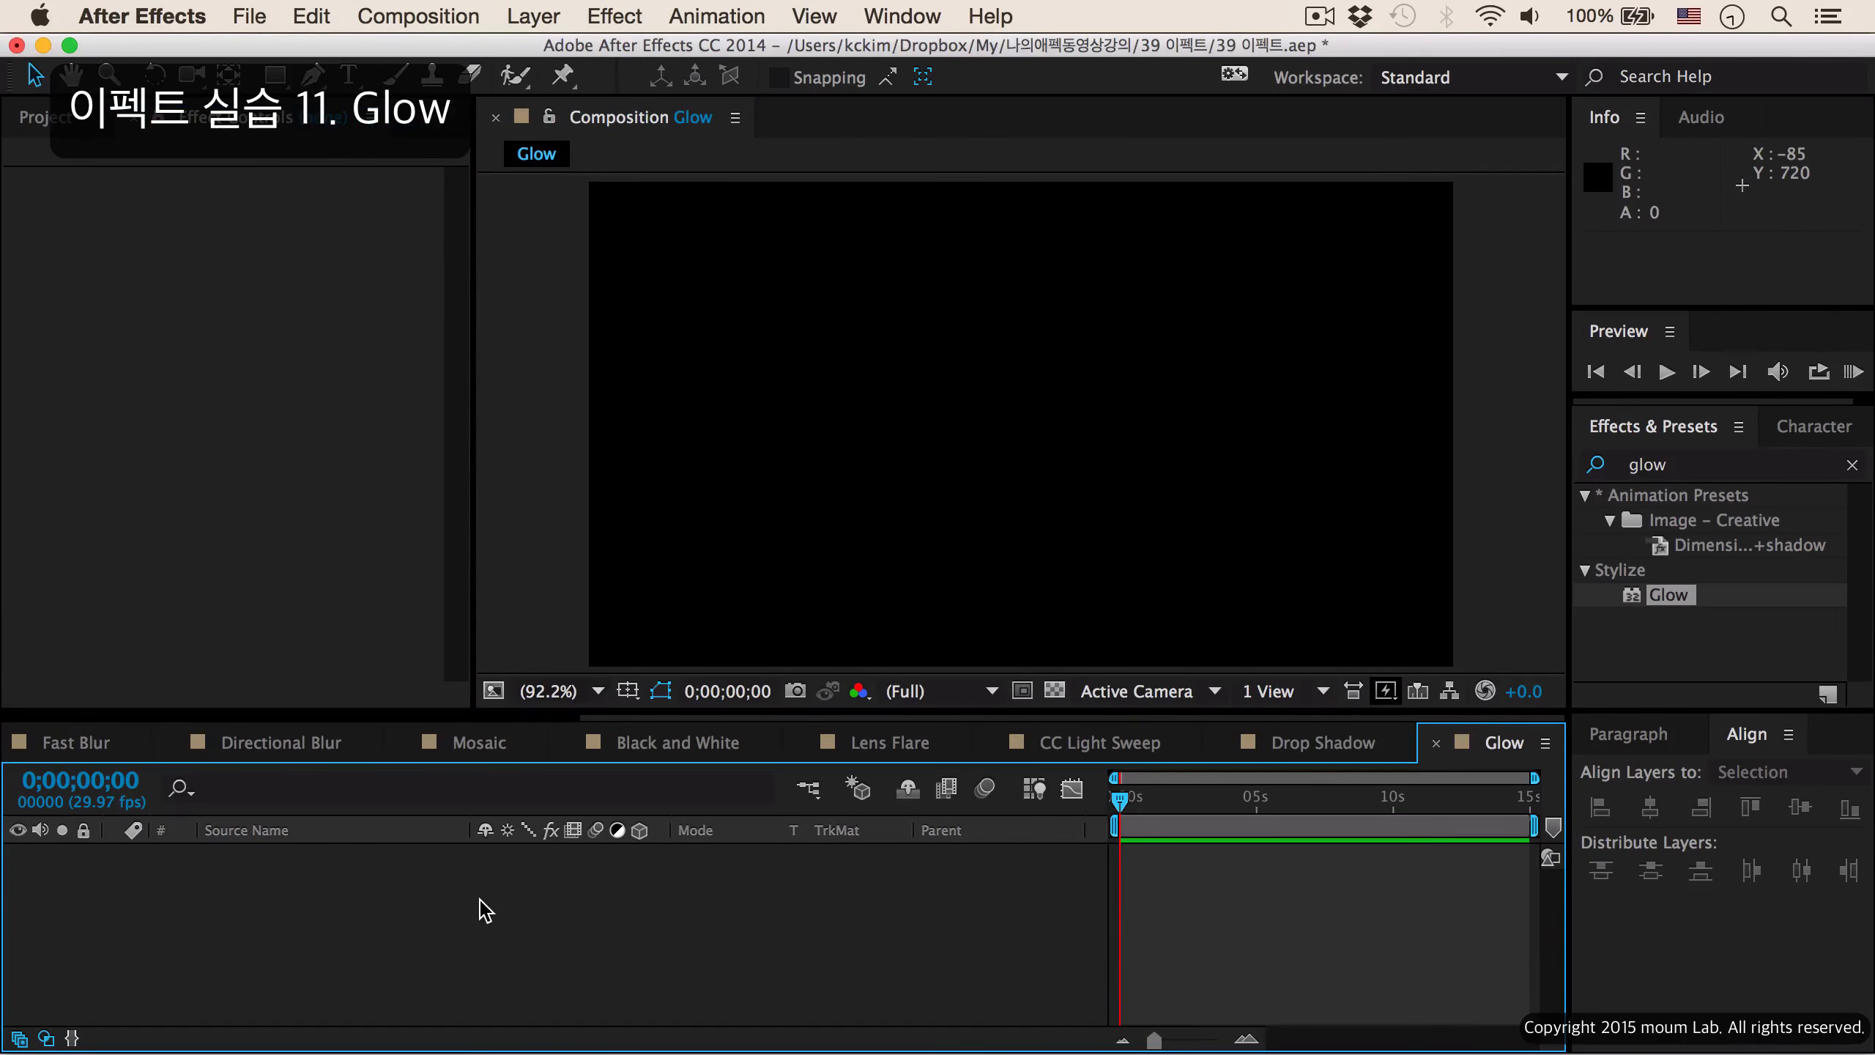
key("super+y")
left_click(1166, 760)
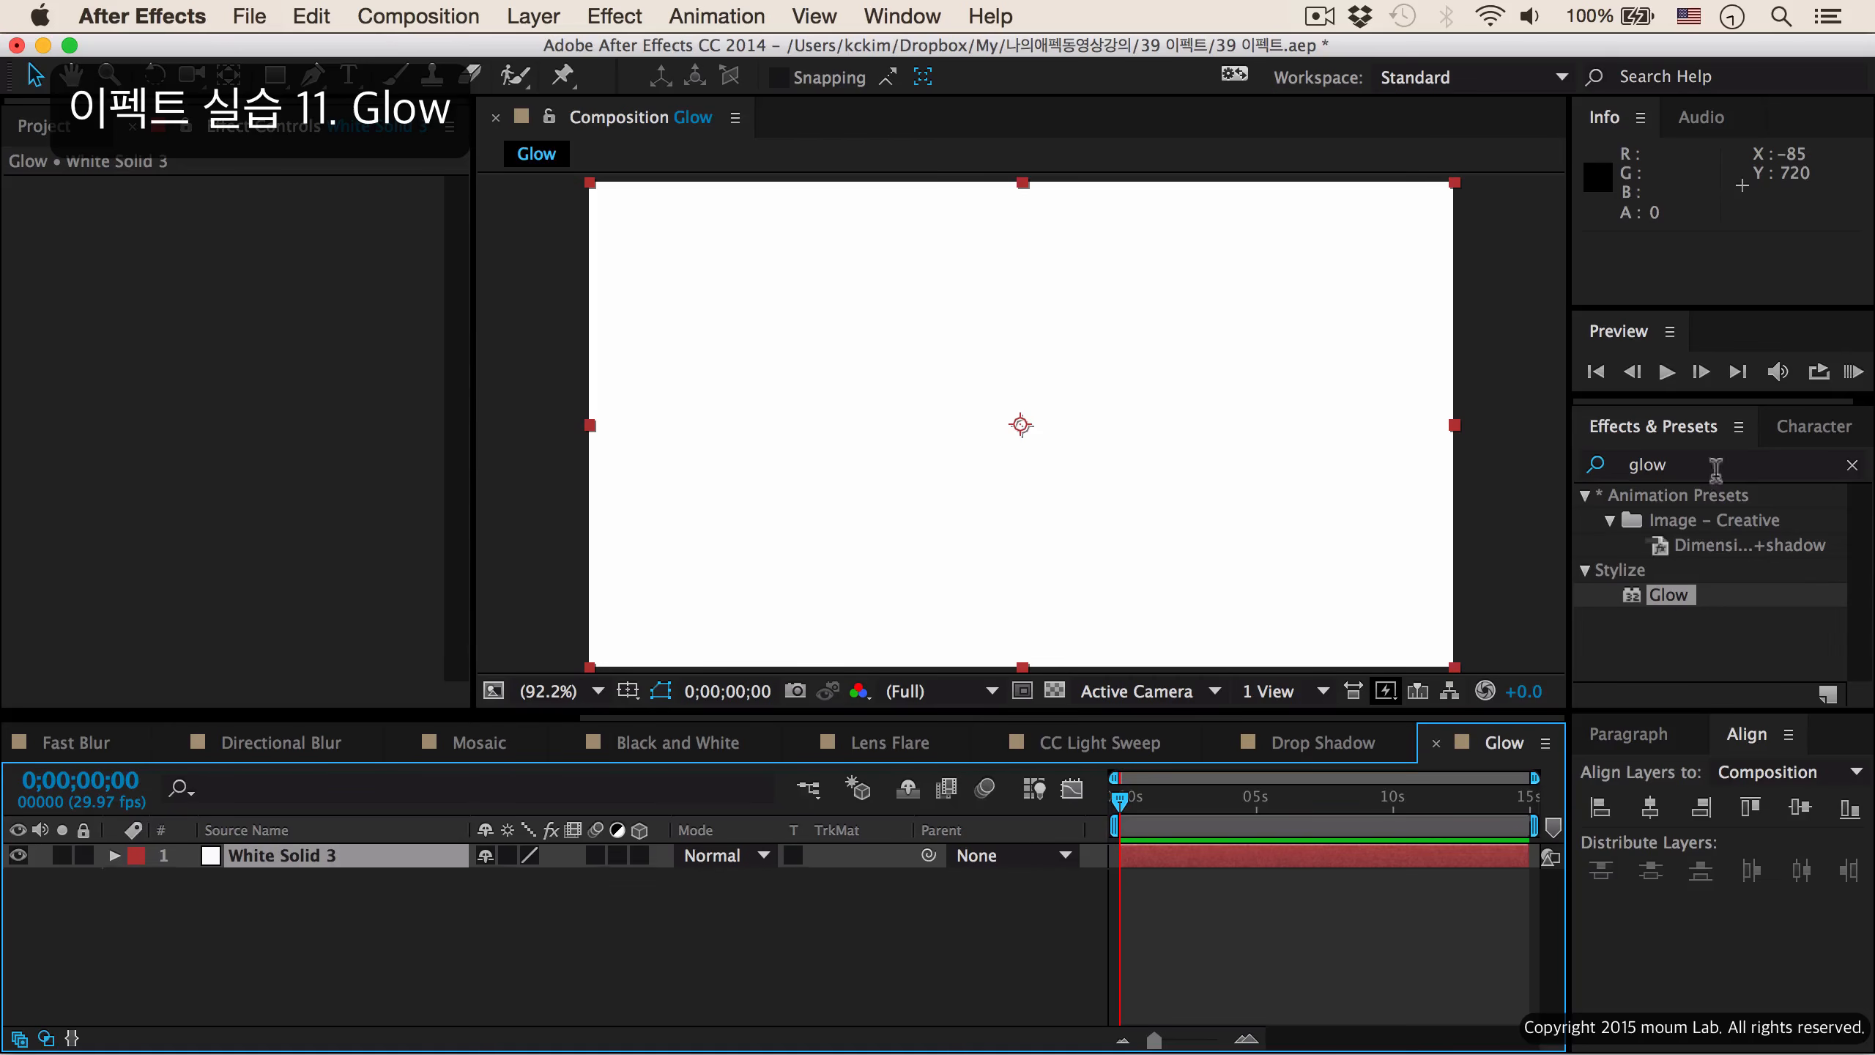
Add a text layer reading "Glow" above the white solid.
left_click(607, 956)
key("super+t")
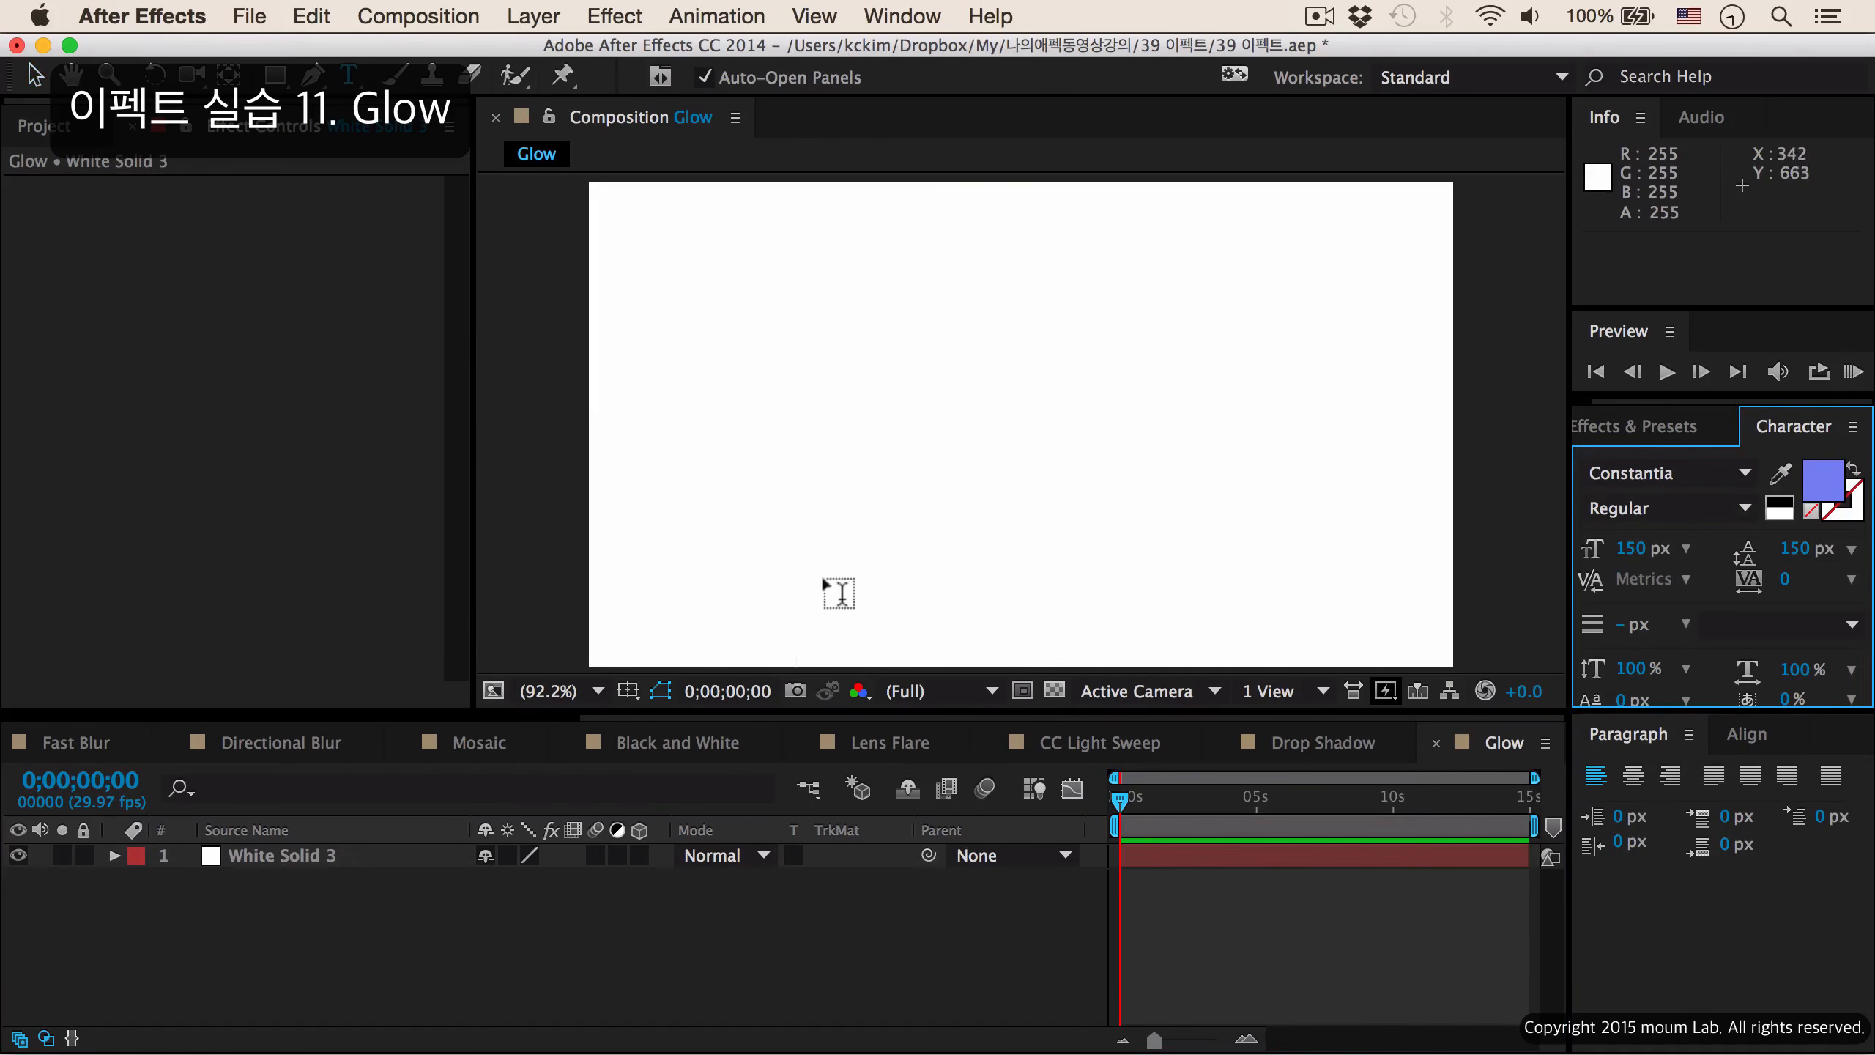
left_click(850, 426)
type("Glow")
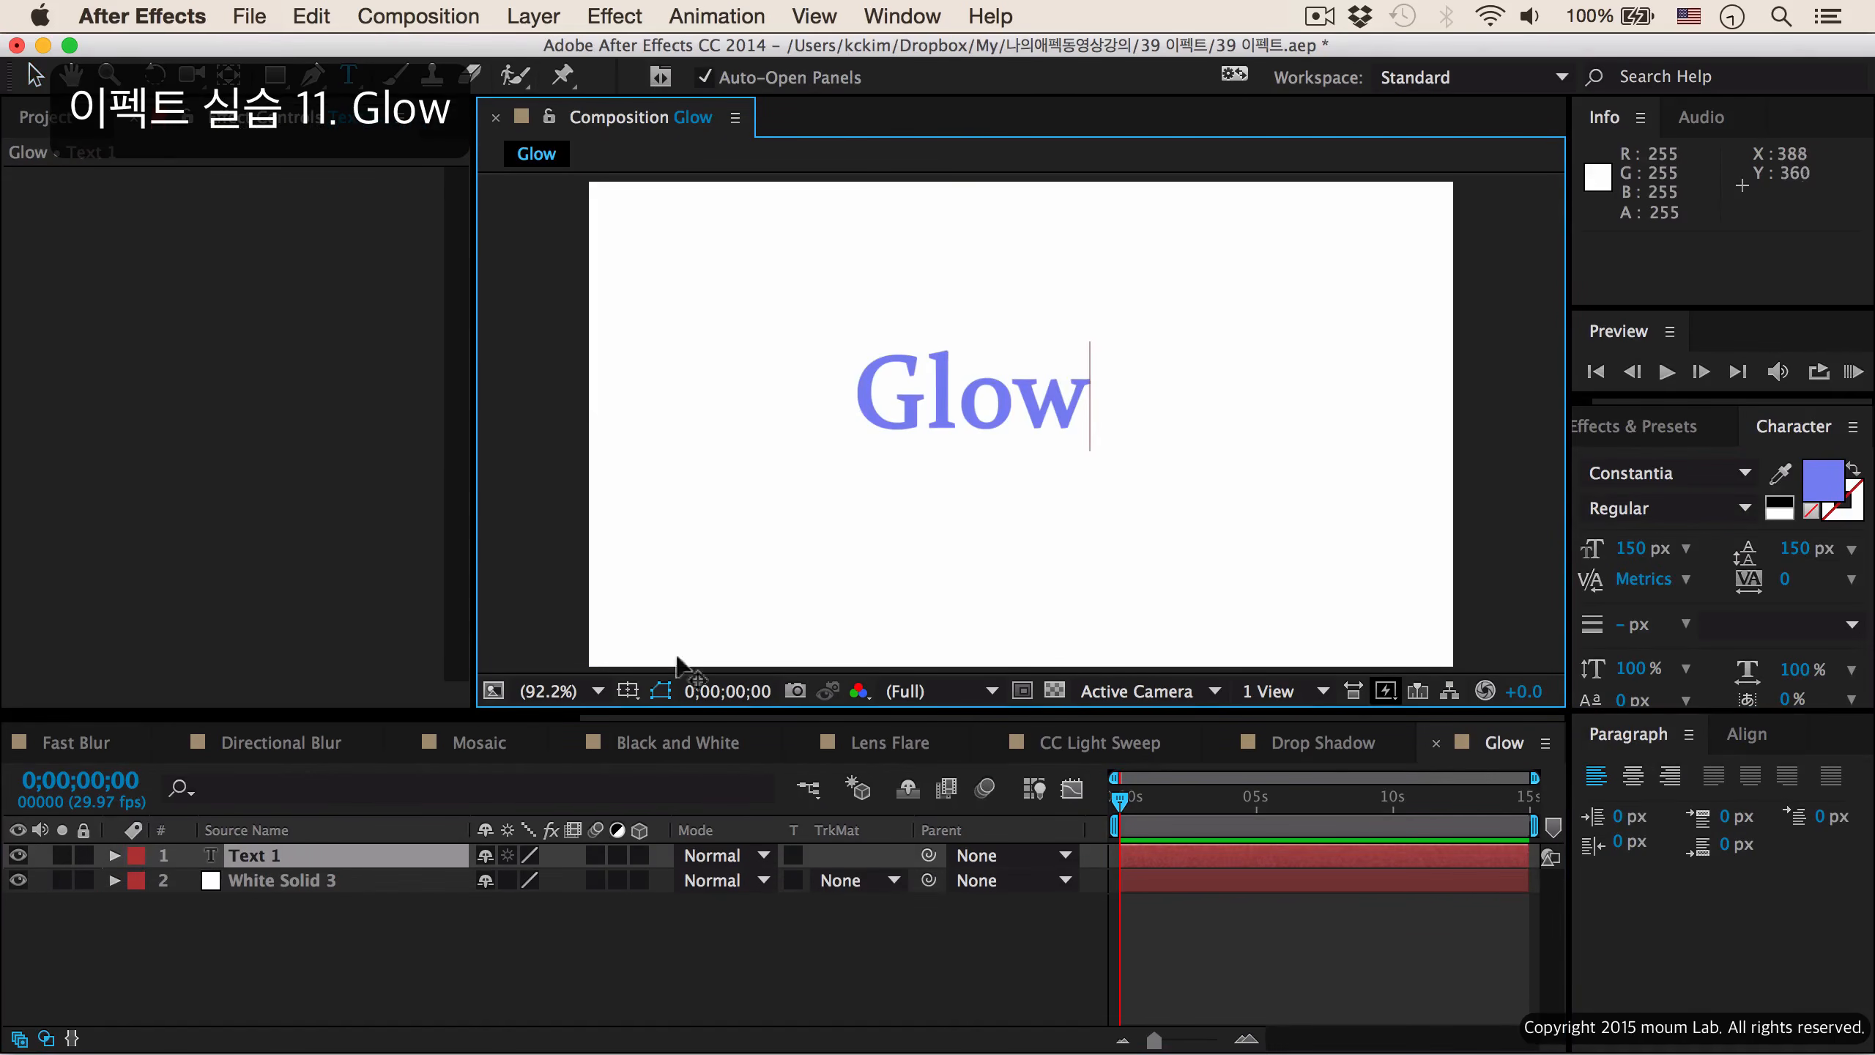
Center the "Glow" text layer horizontally and vertically in the composition.
left_click(395, 860)
left_click(1736, 735)
left_click(1658, 813)
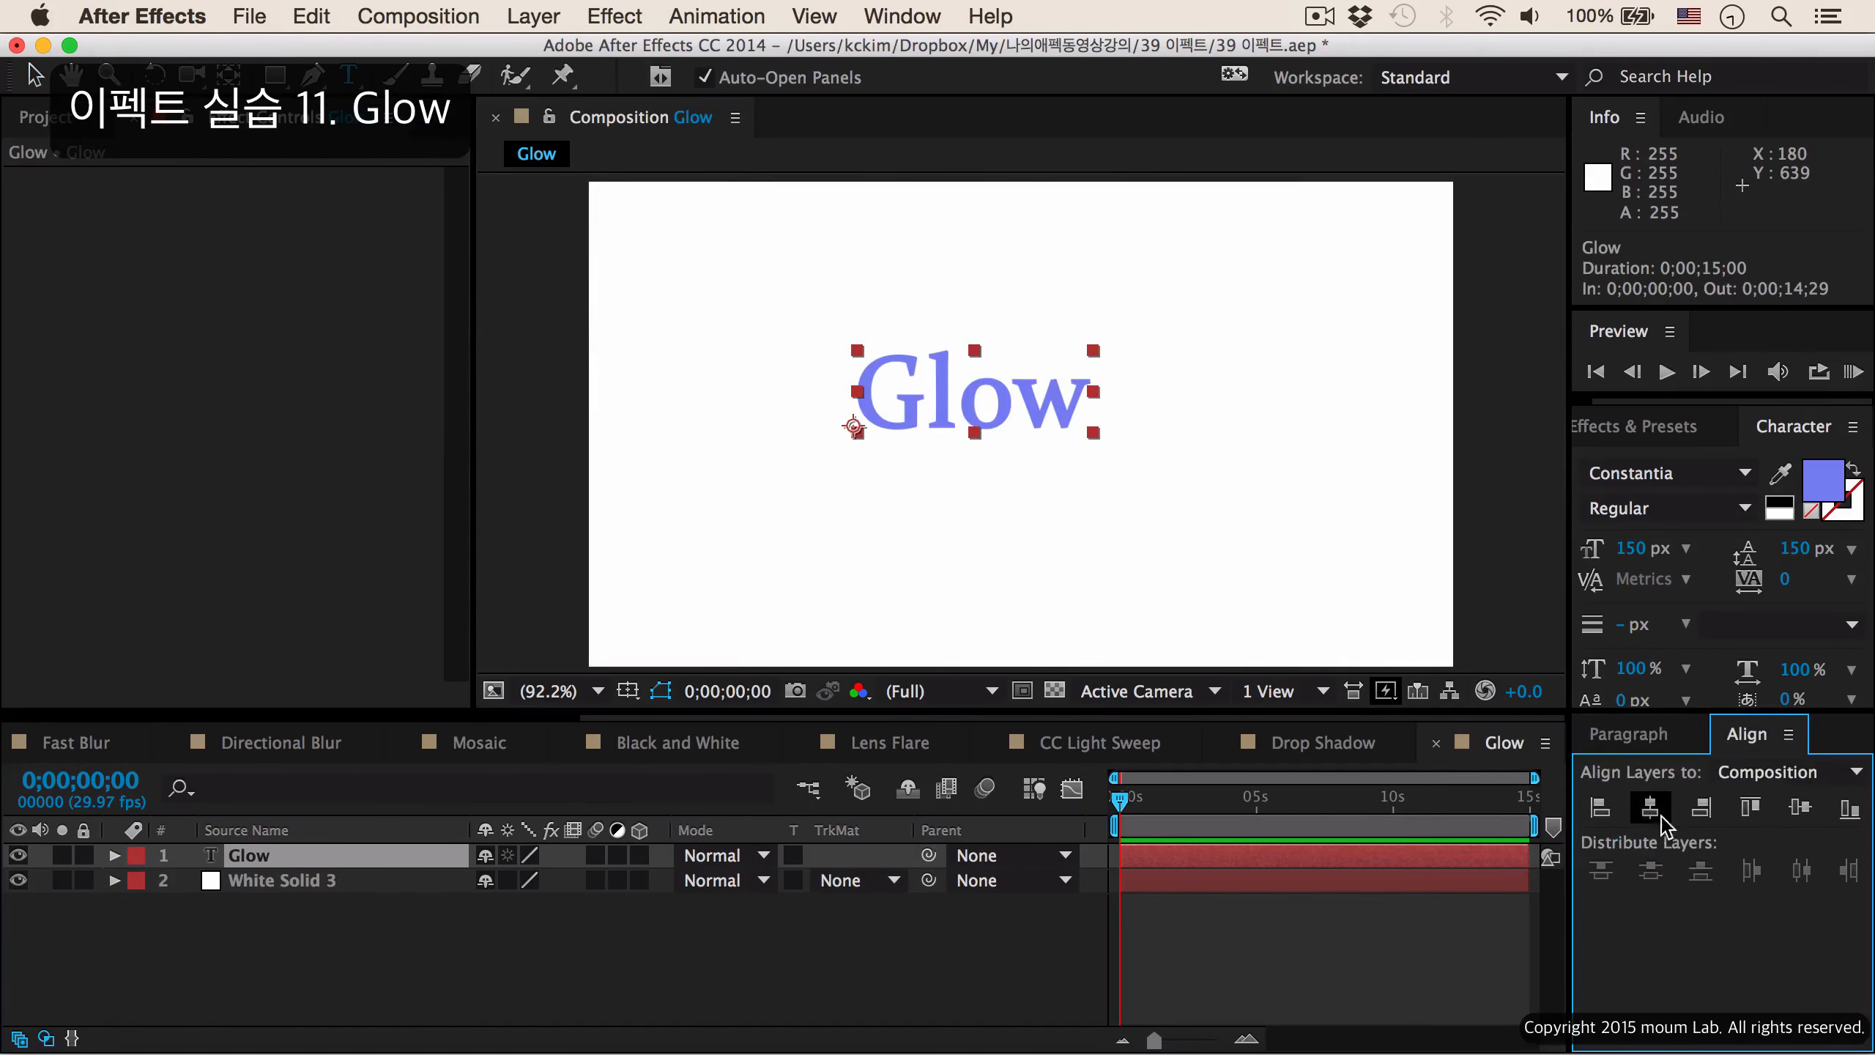
left_click(1807, 813)
Apply the Stylize Glow effect to the text and set its Glow Radius to 57 and Glow Intensity to 1.2.
left_click(1661, 436)
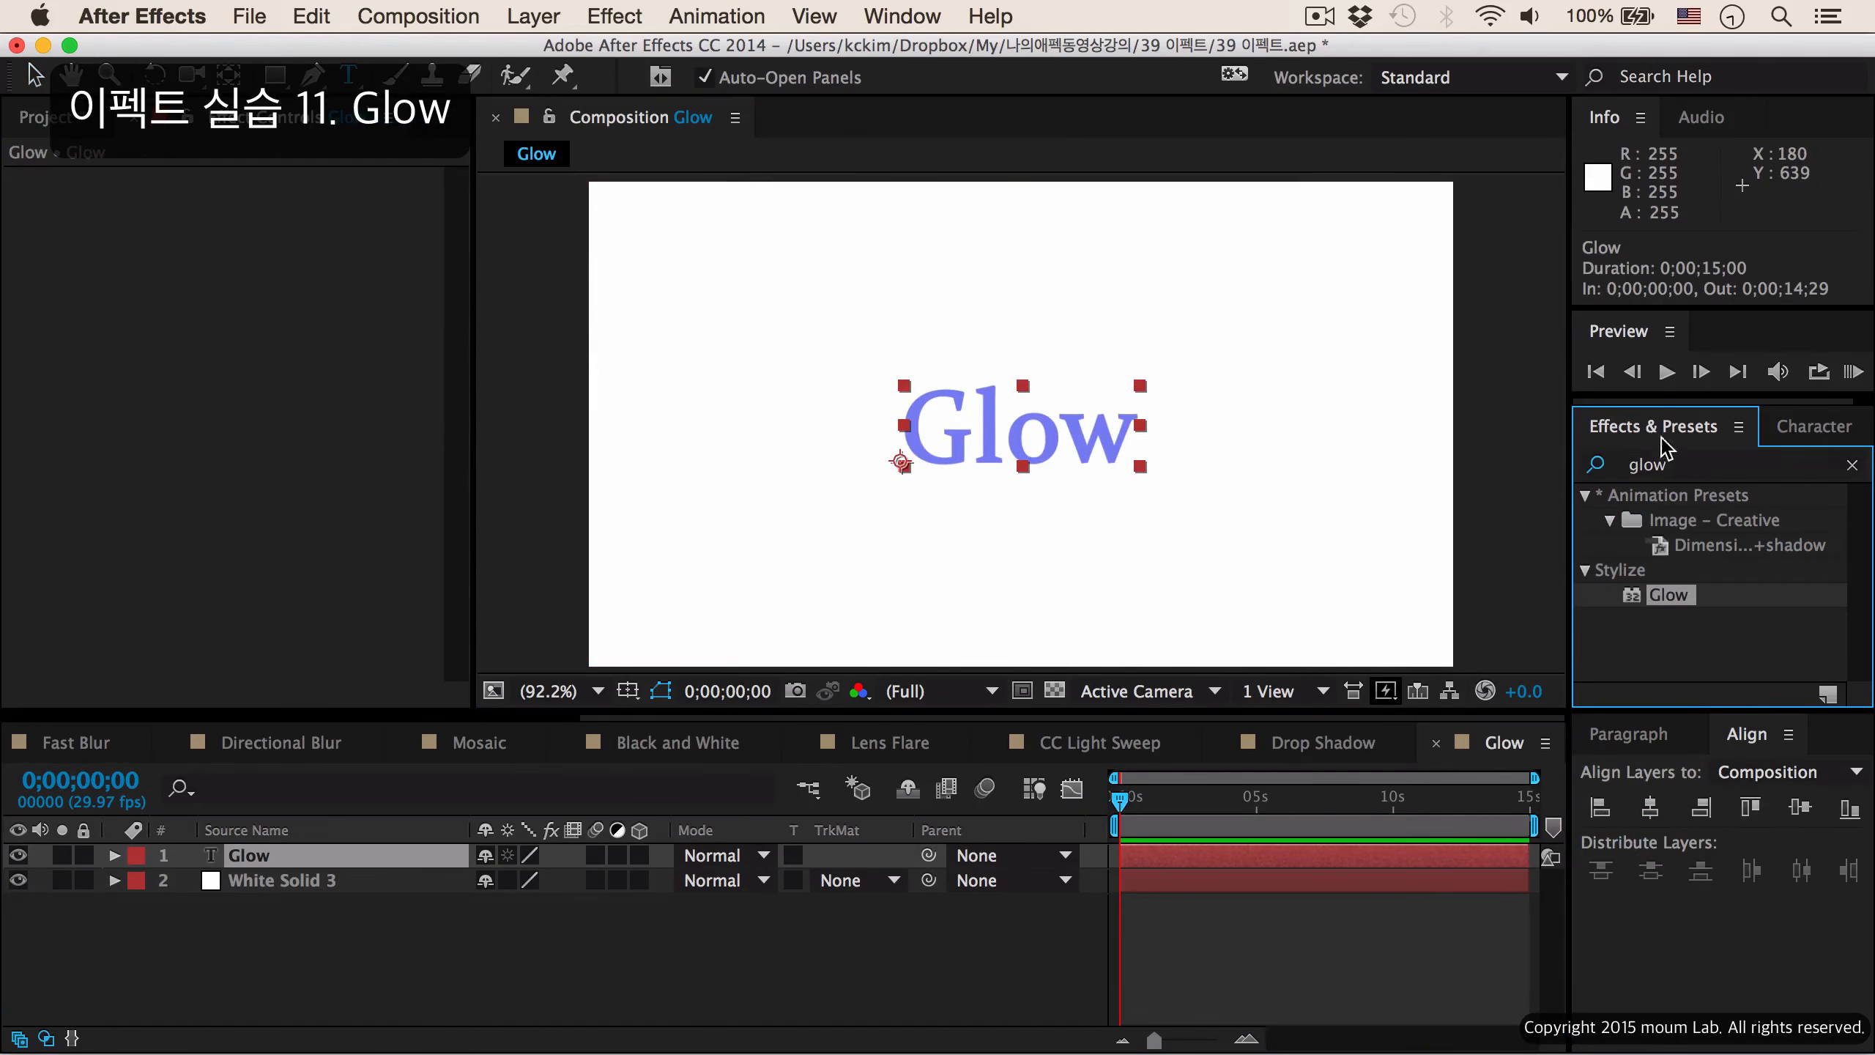
left_click(1681, 470)
double_click(1671, 596)
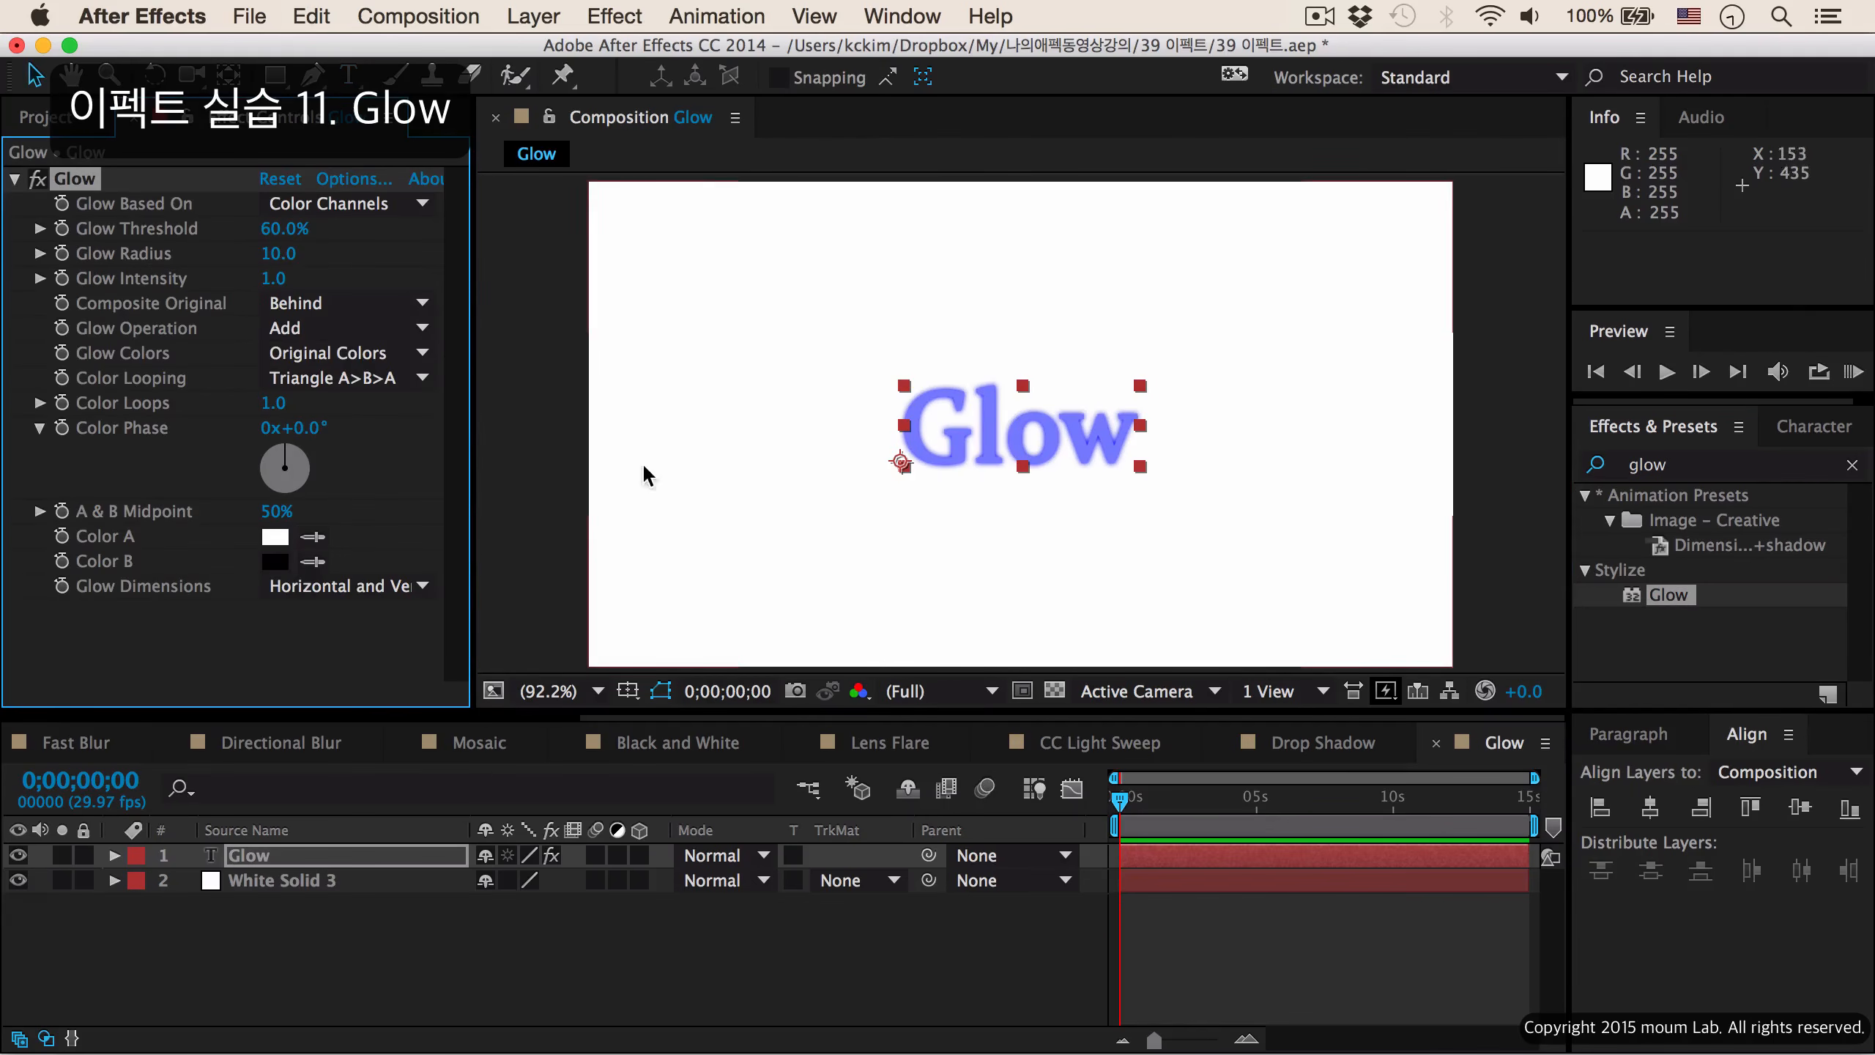
left_click_drag(274, 271, 353, 246)
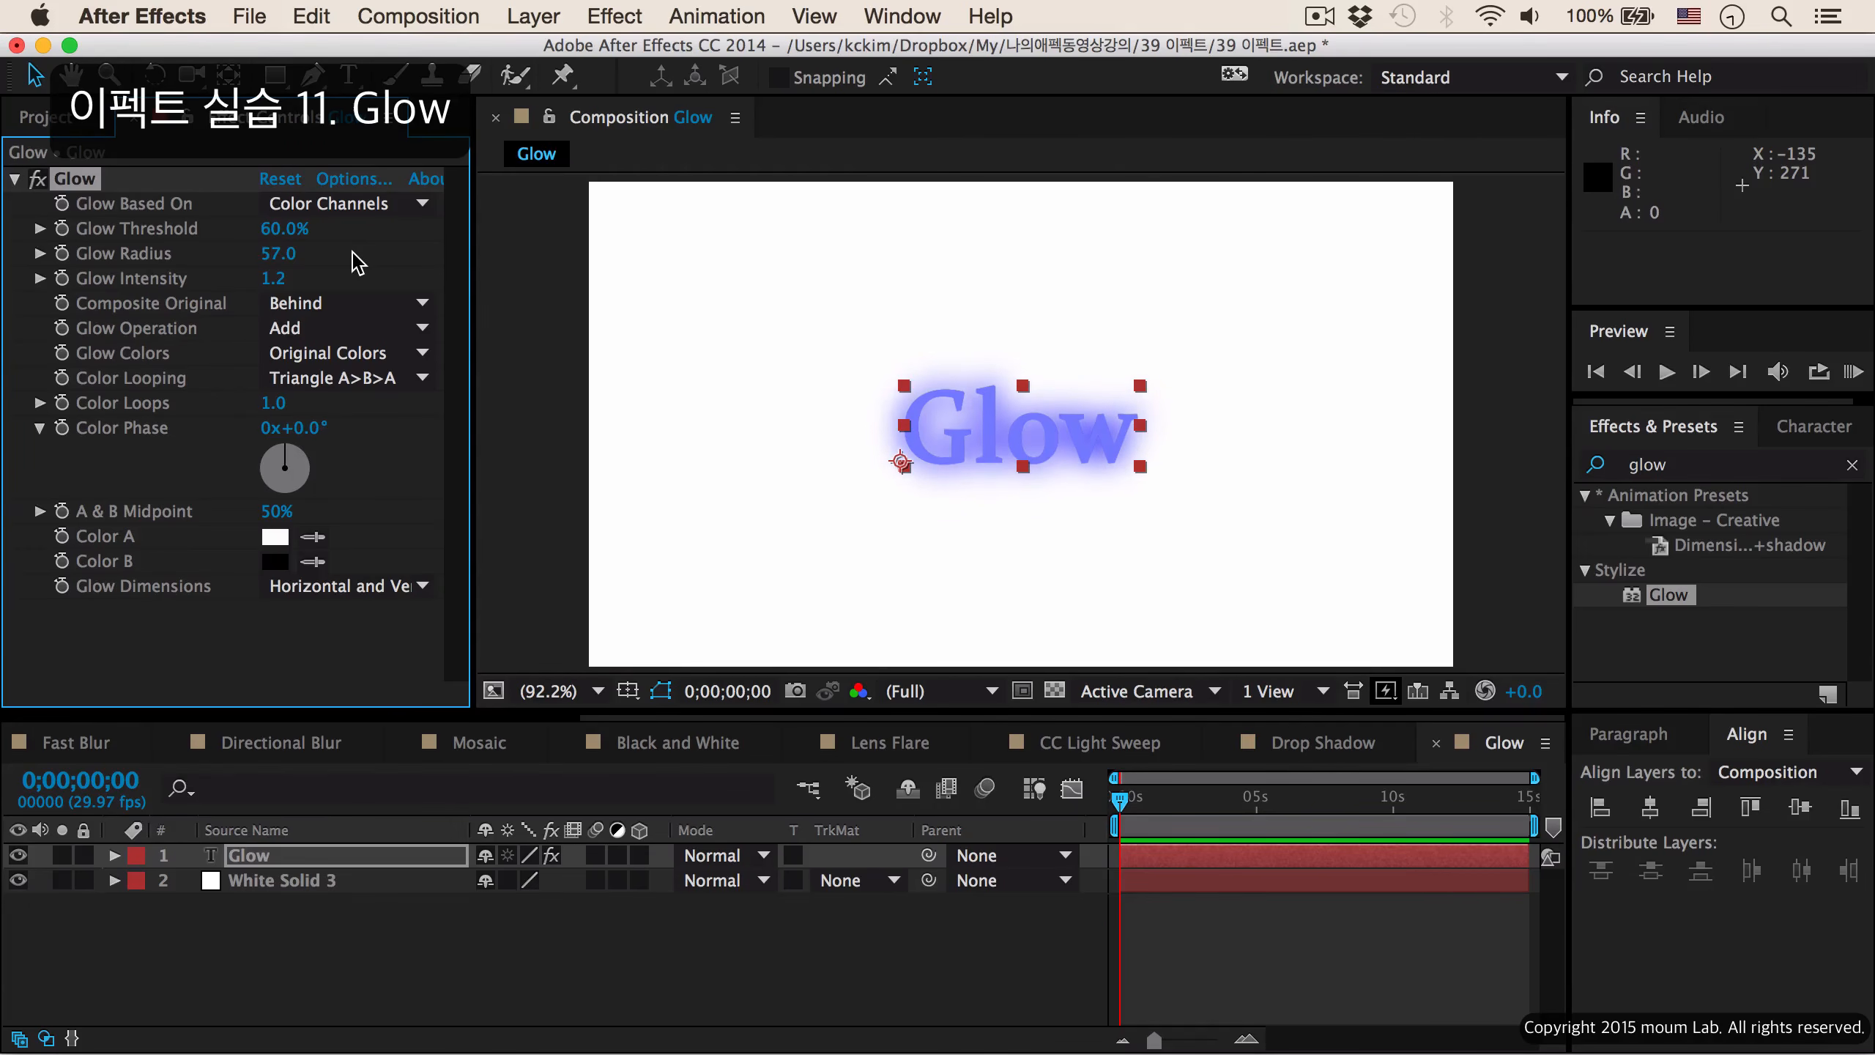
Create a new composition named "Gradient Ramp" with the HDV/HDTV 720 29.97 preset and a 15-second duration.
key("super+t")
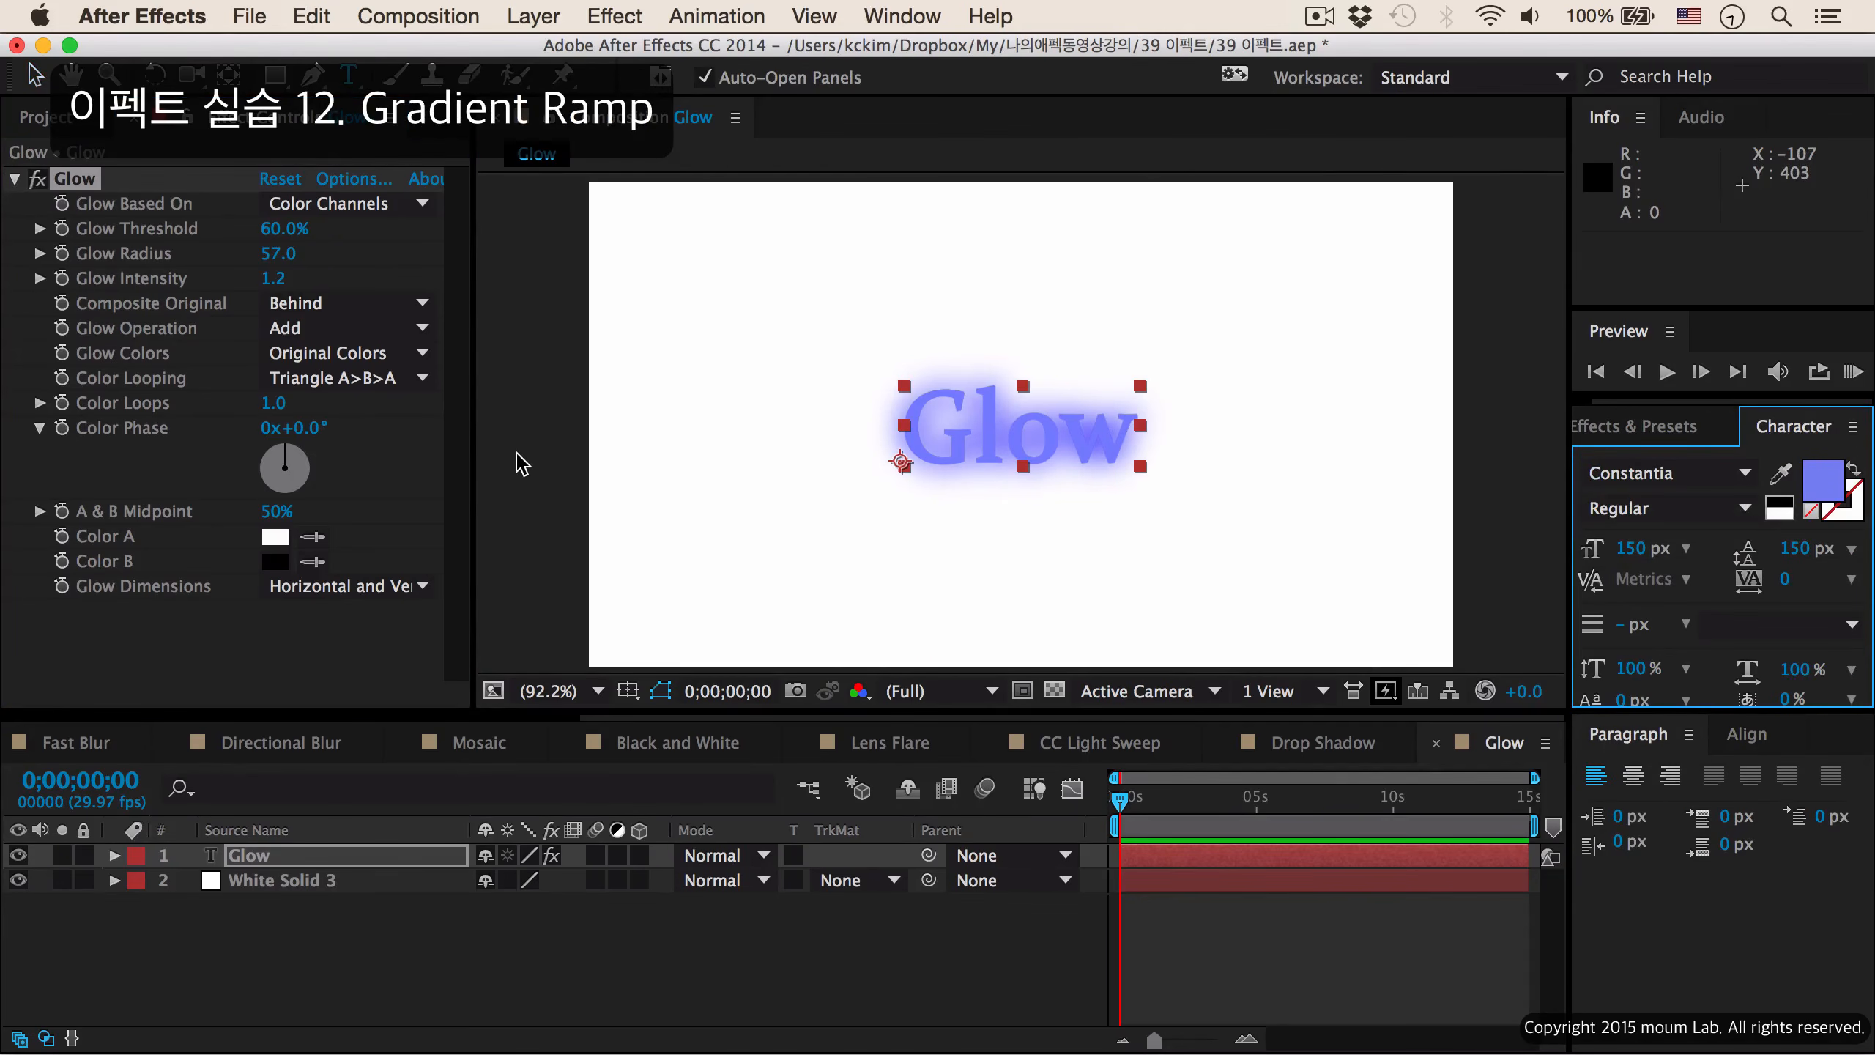
key("super+n")
type("Gra")
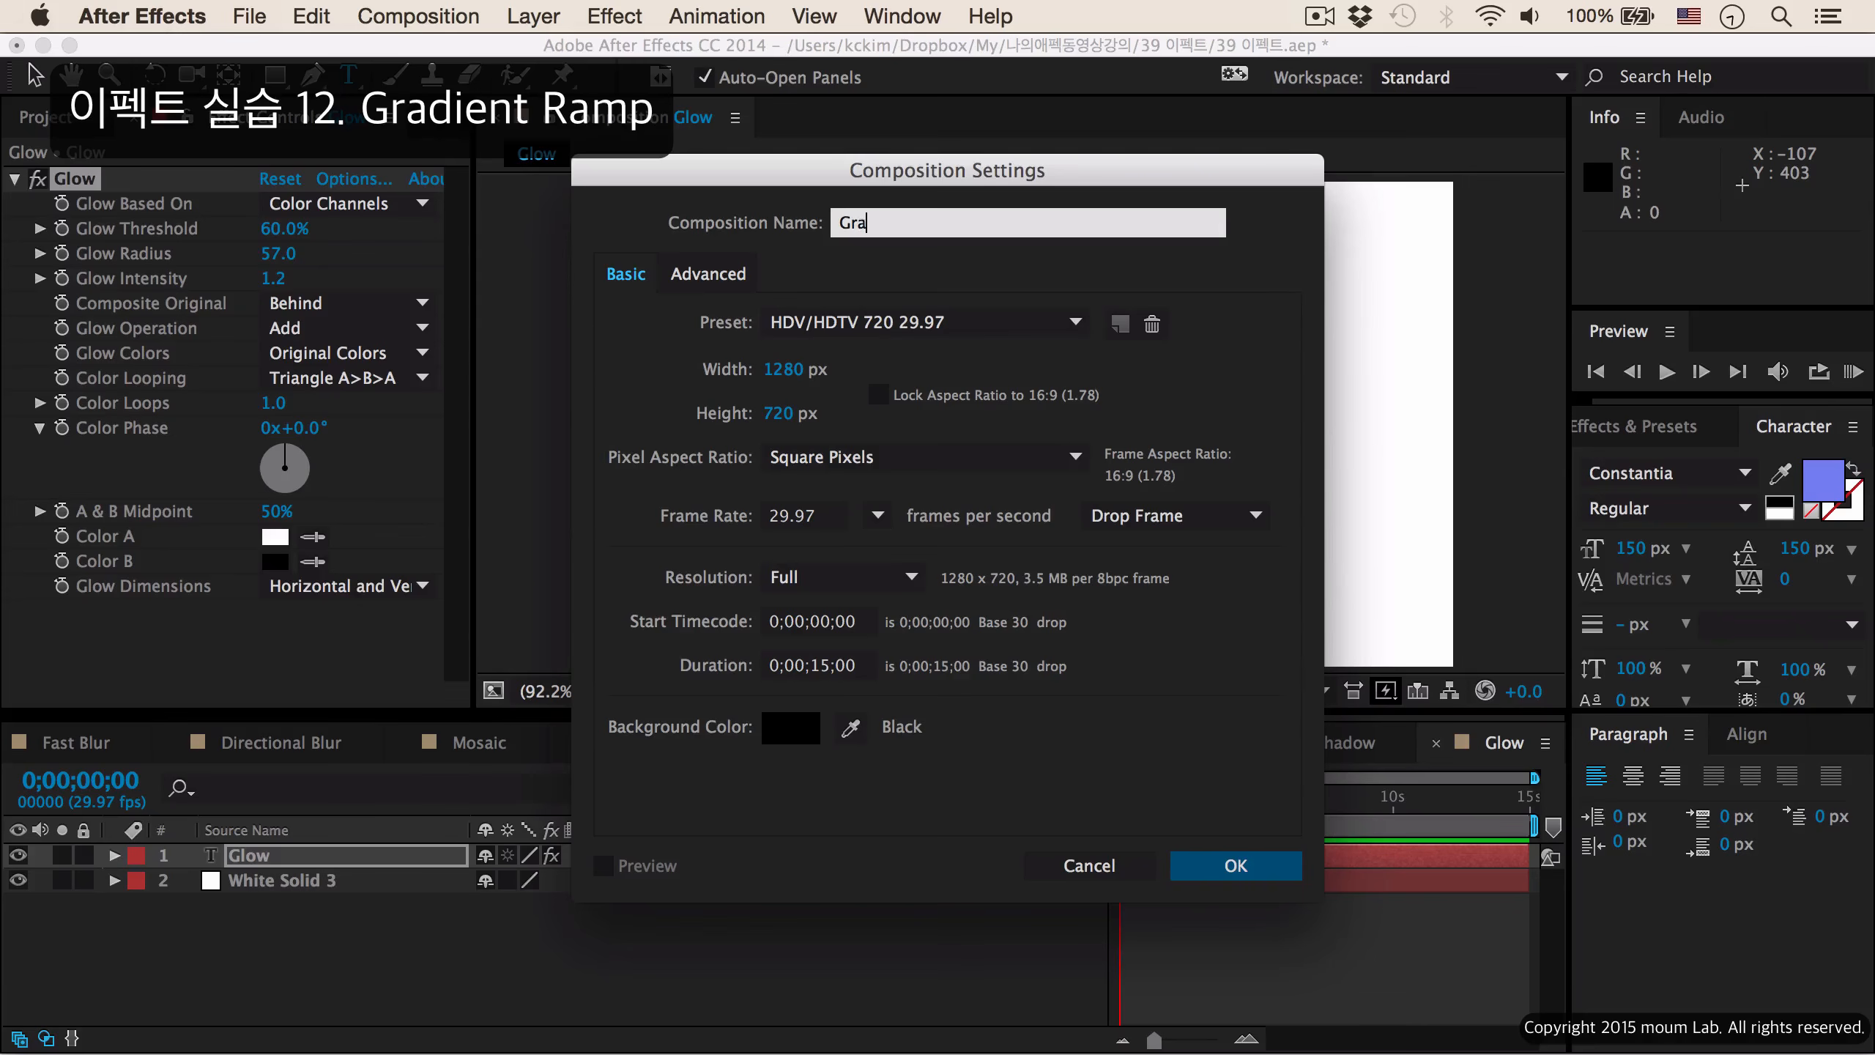
type("dient Ramp")
key("Return")
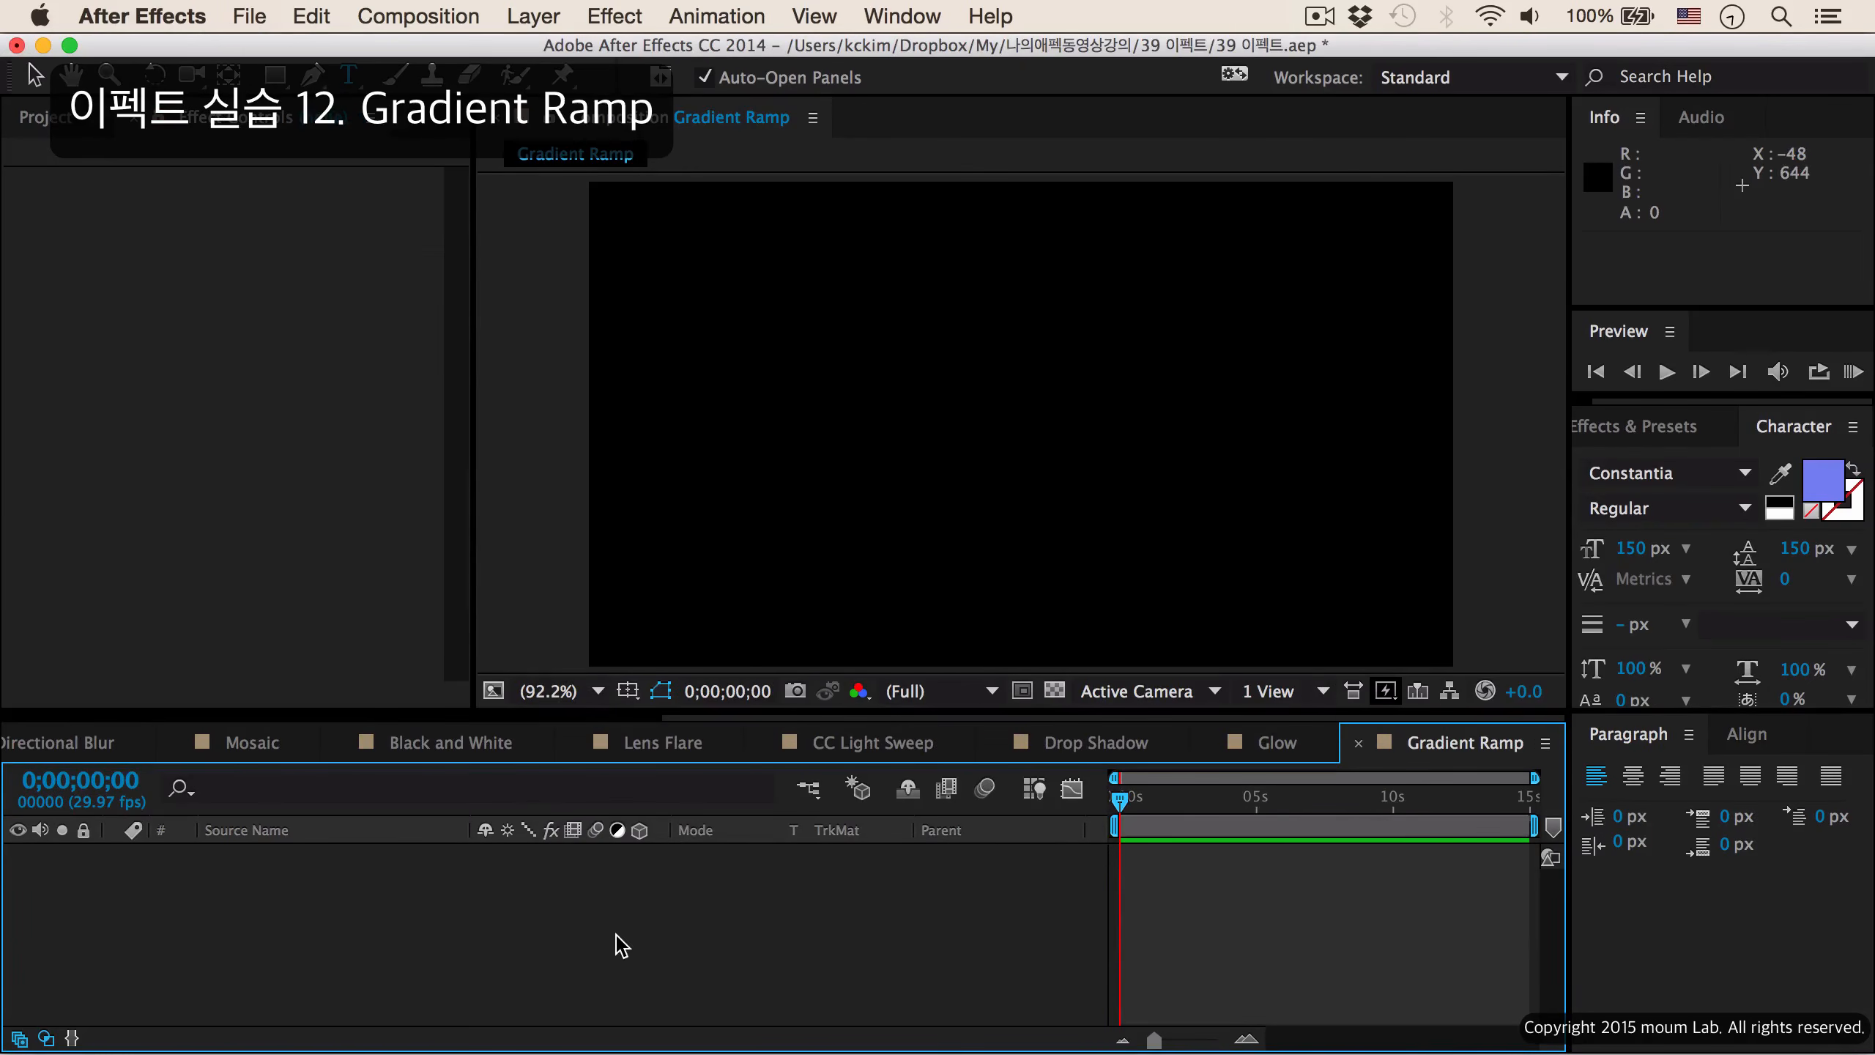
Add a text layer reading "Gradient Ramp" in the new composition.
left_click(809, 432)
type("Gra")
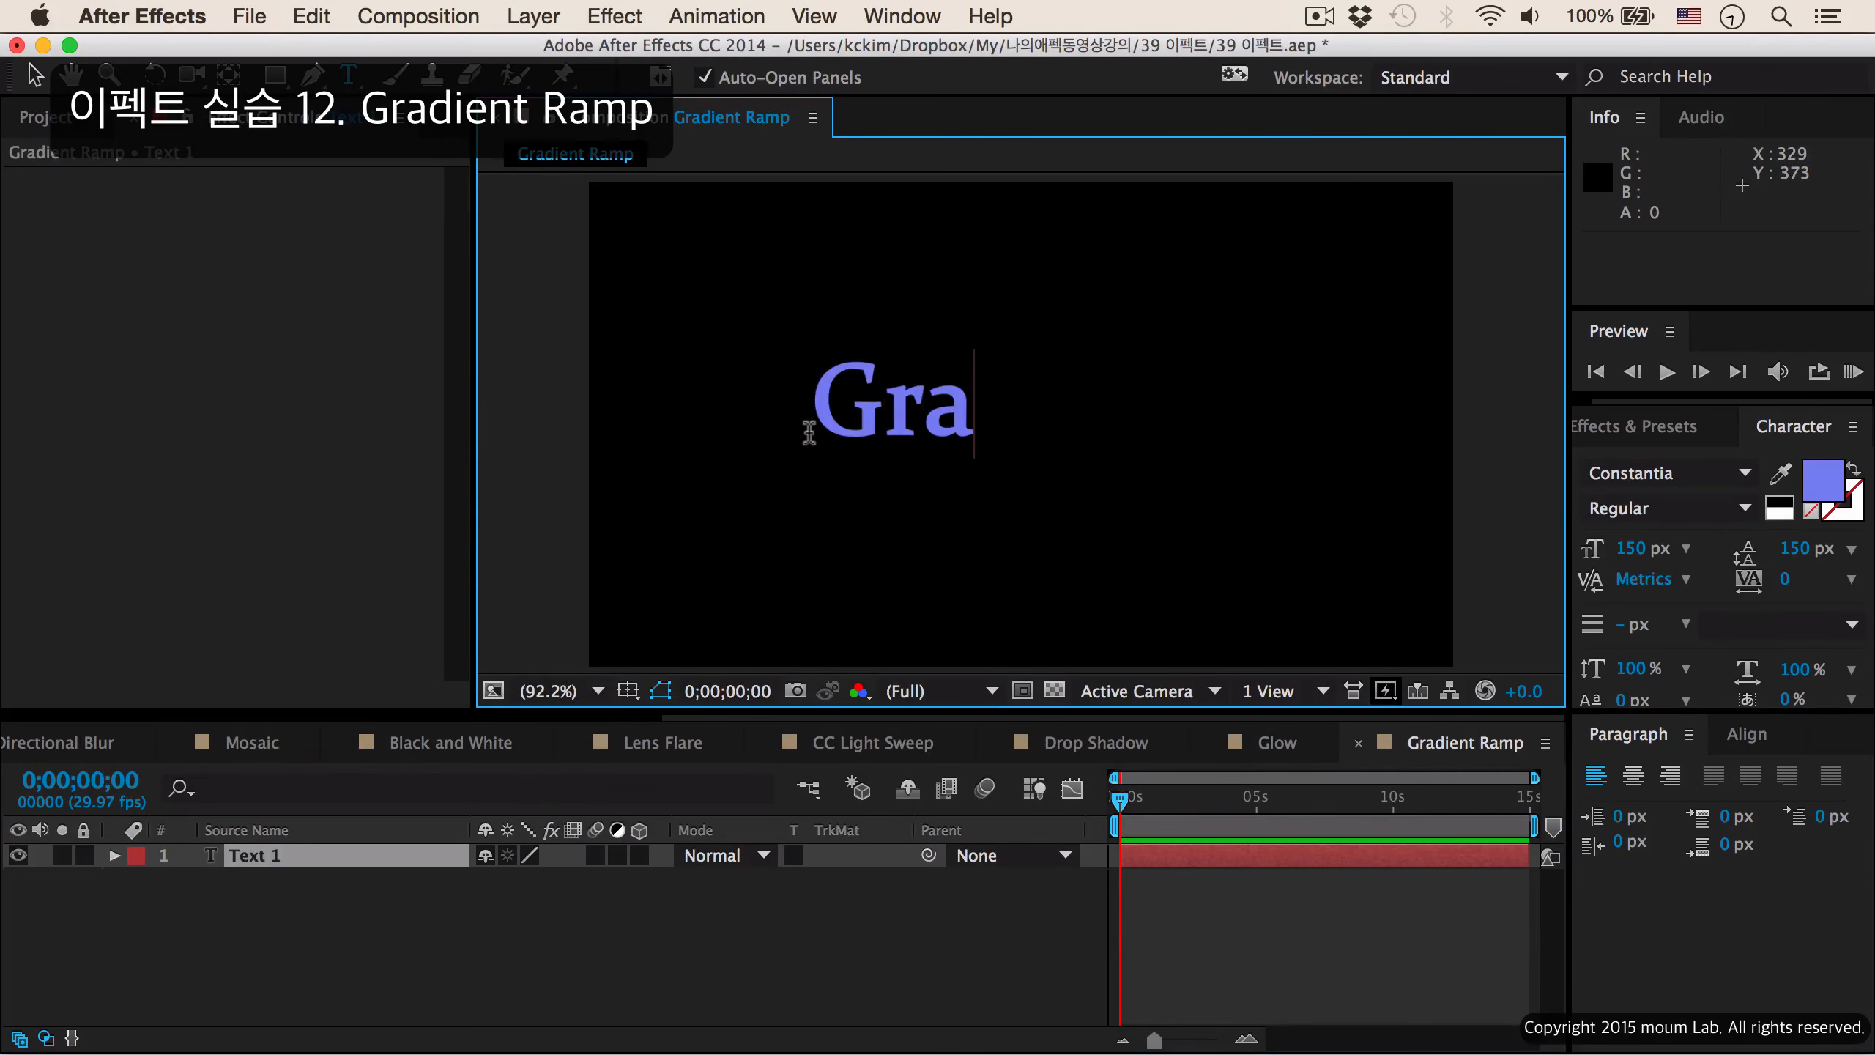
type("dient Ram")
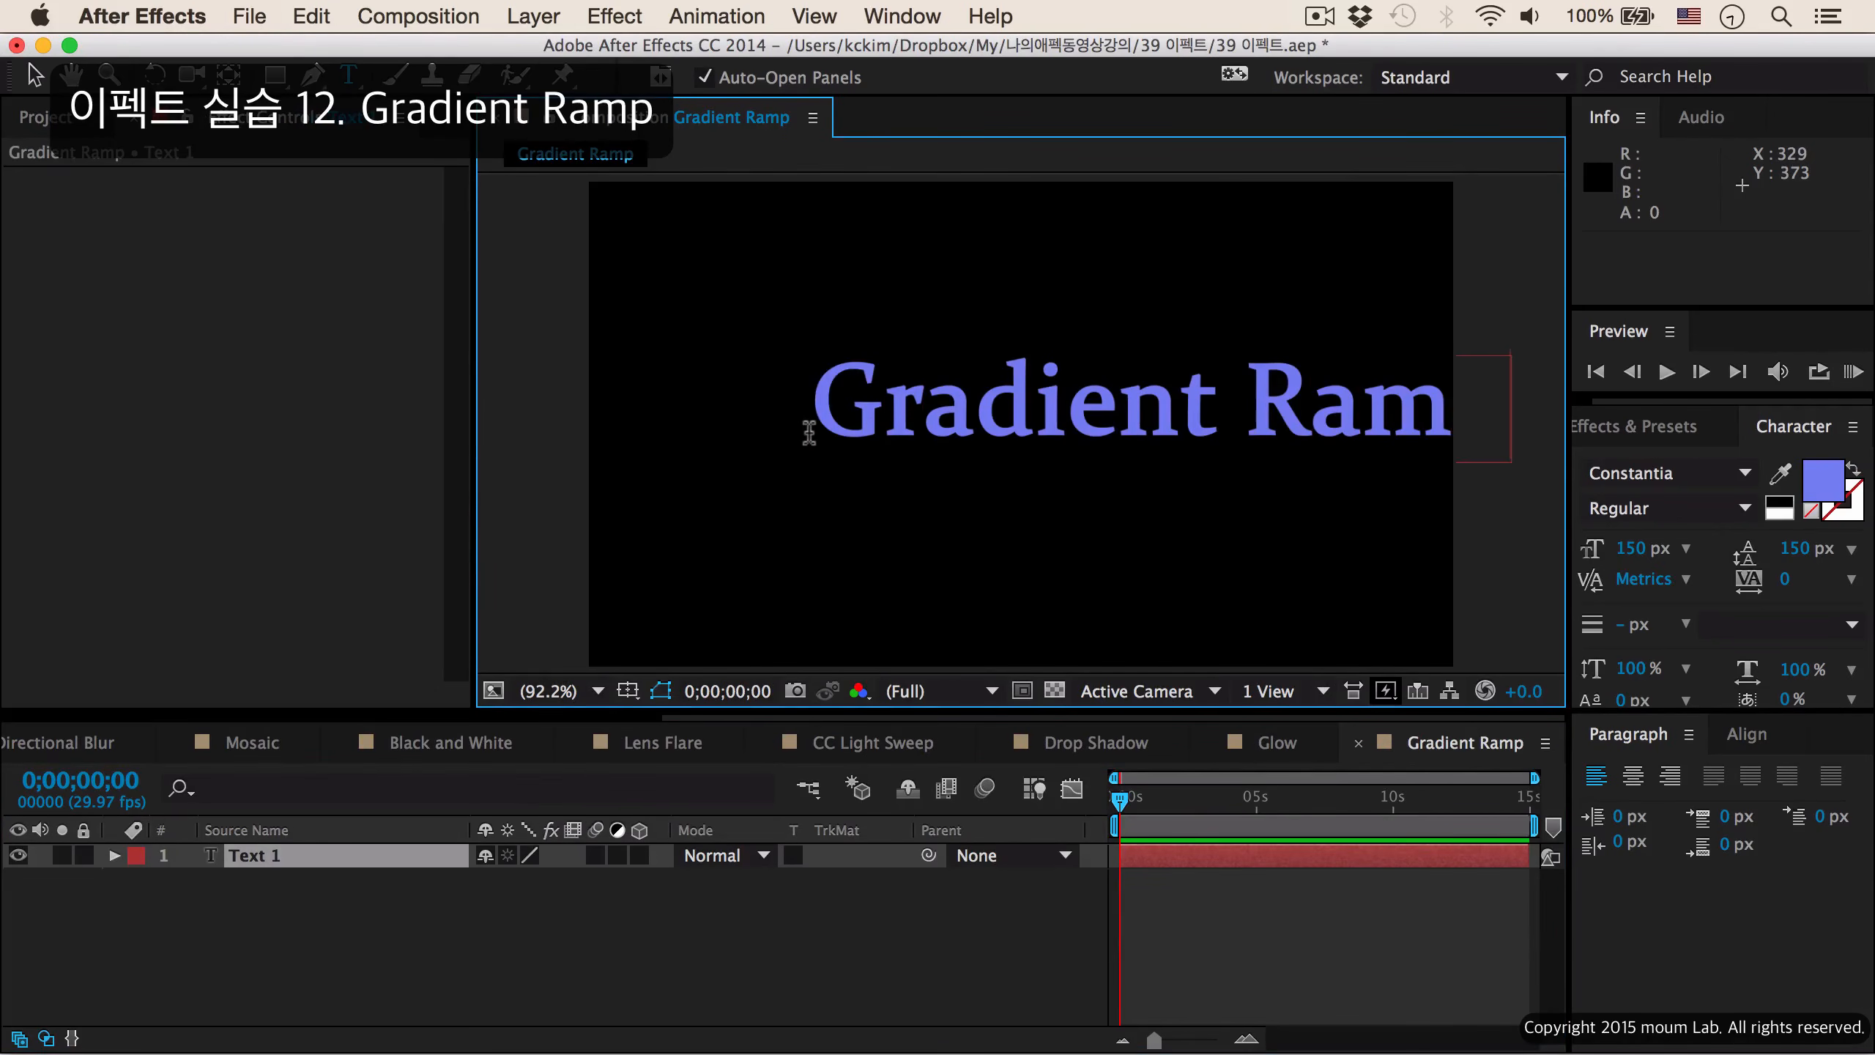
Center the "Gradient Ramp" text layer horizontally and vertically in the composition.
left_click(387, 861)
left_click(1744, 735)
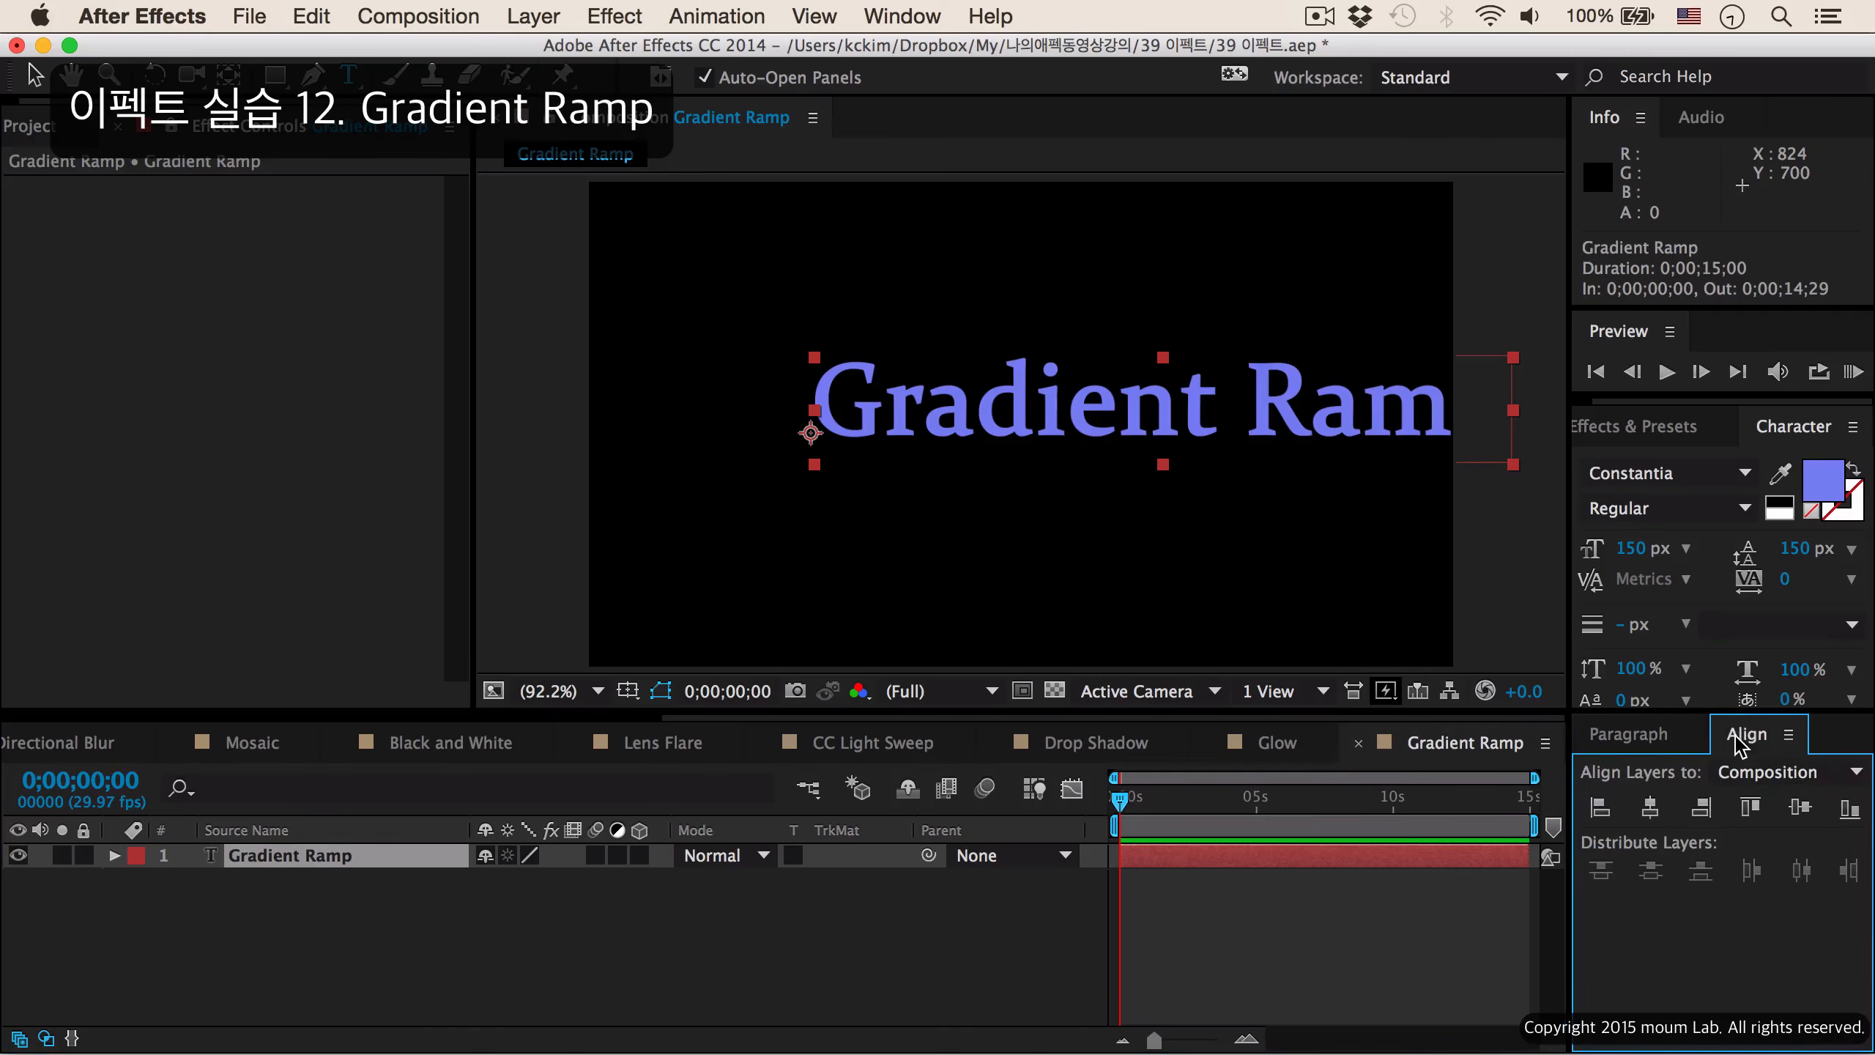
left_click(1650, 806)
left_click(1800, 806)
key("v")
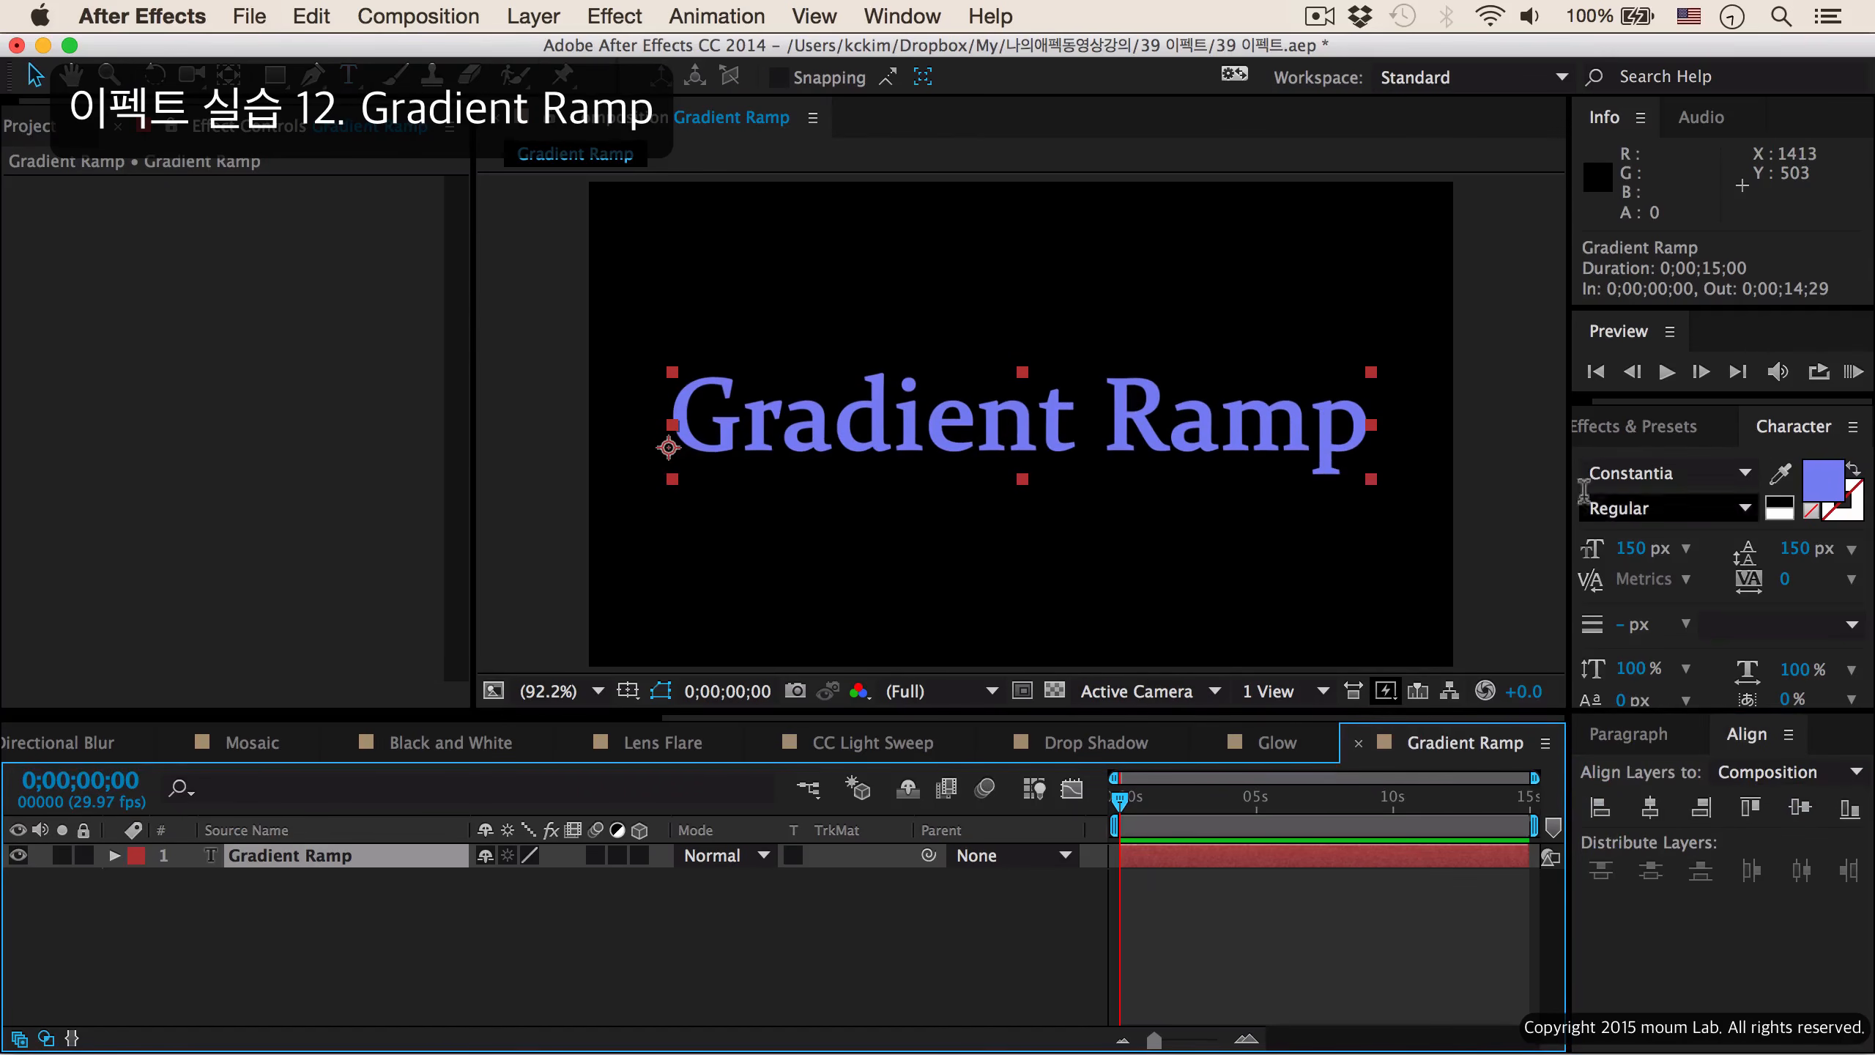
Apply the Gradient Ramp effect to the text layer and move its Start of Ramp to about 143, 117.
left_click(1624, 432)
left_click(1684, 464)
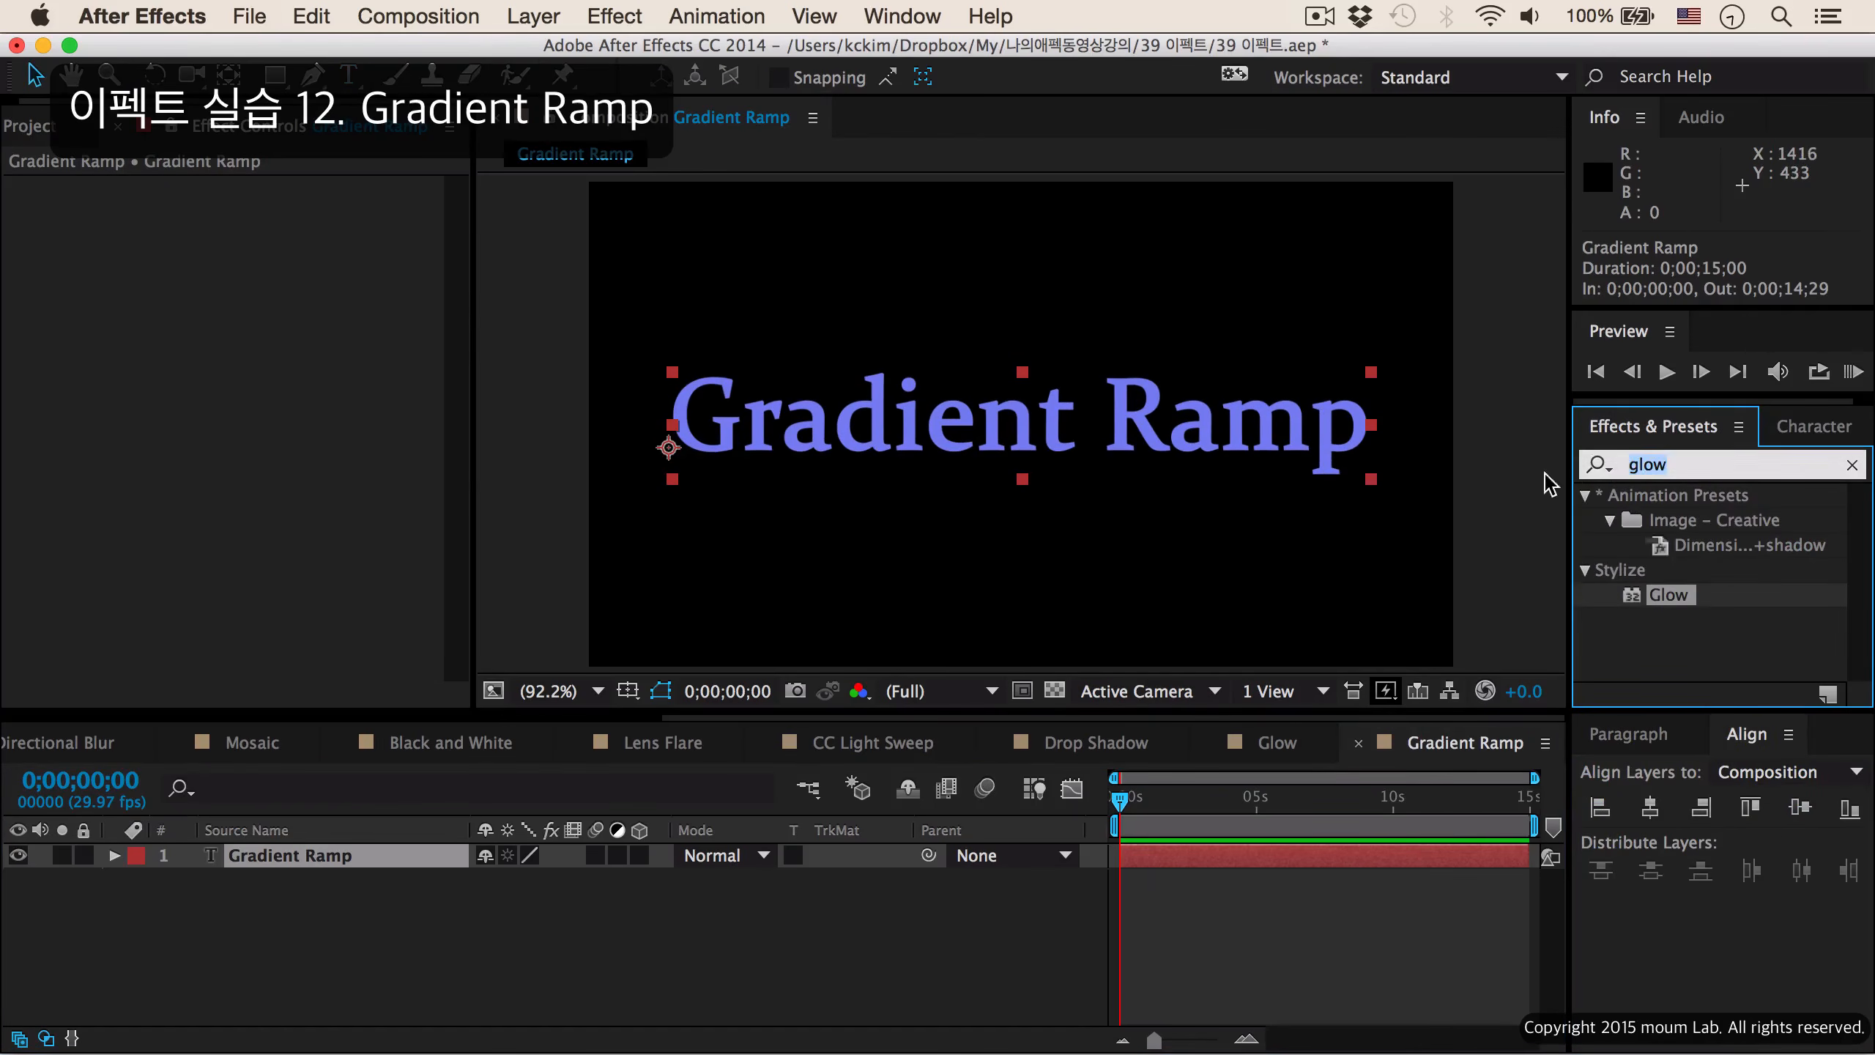
type("gradient")
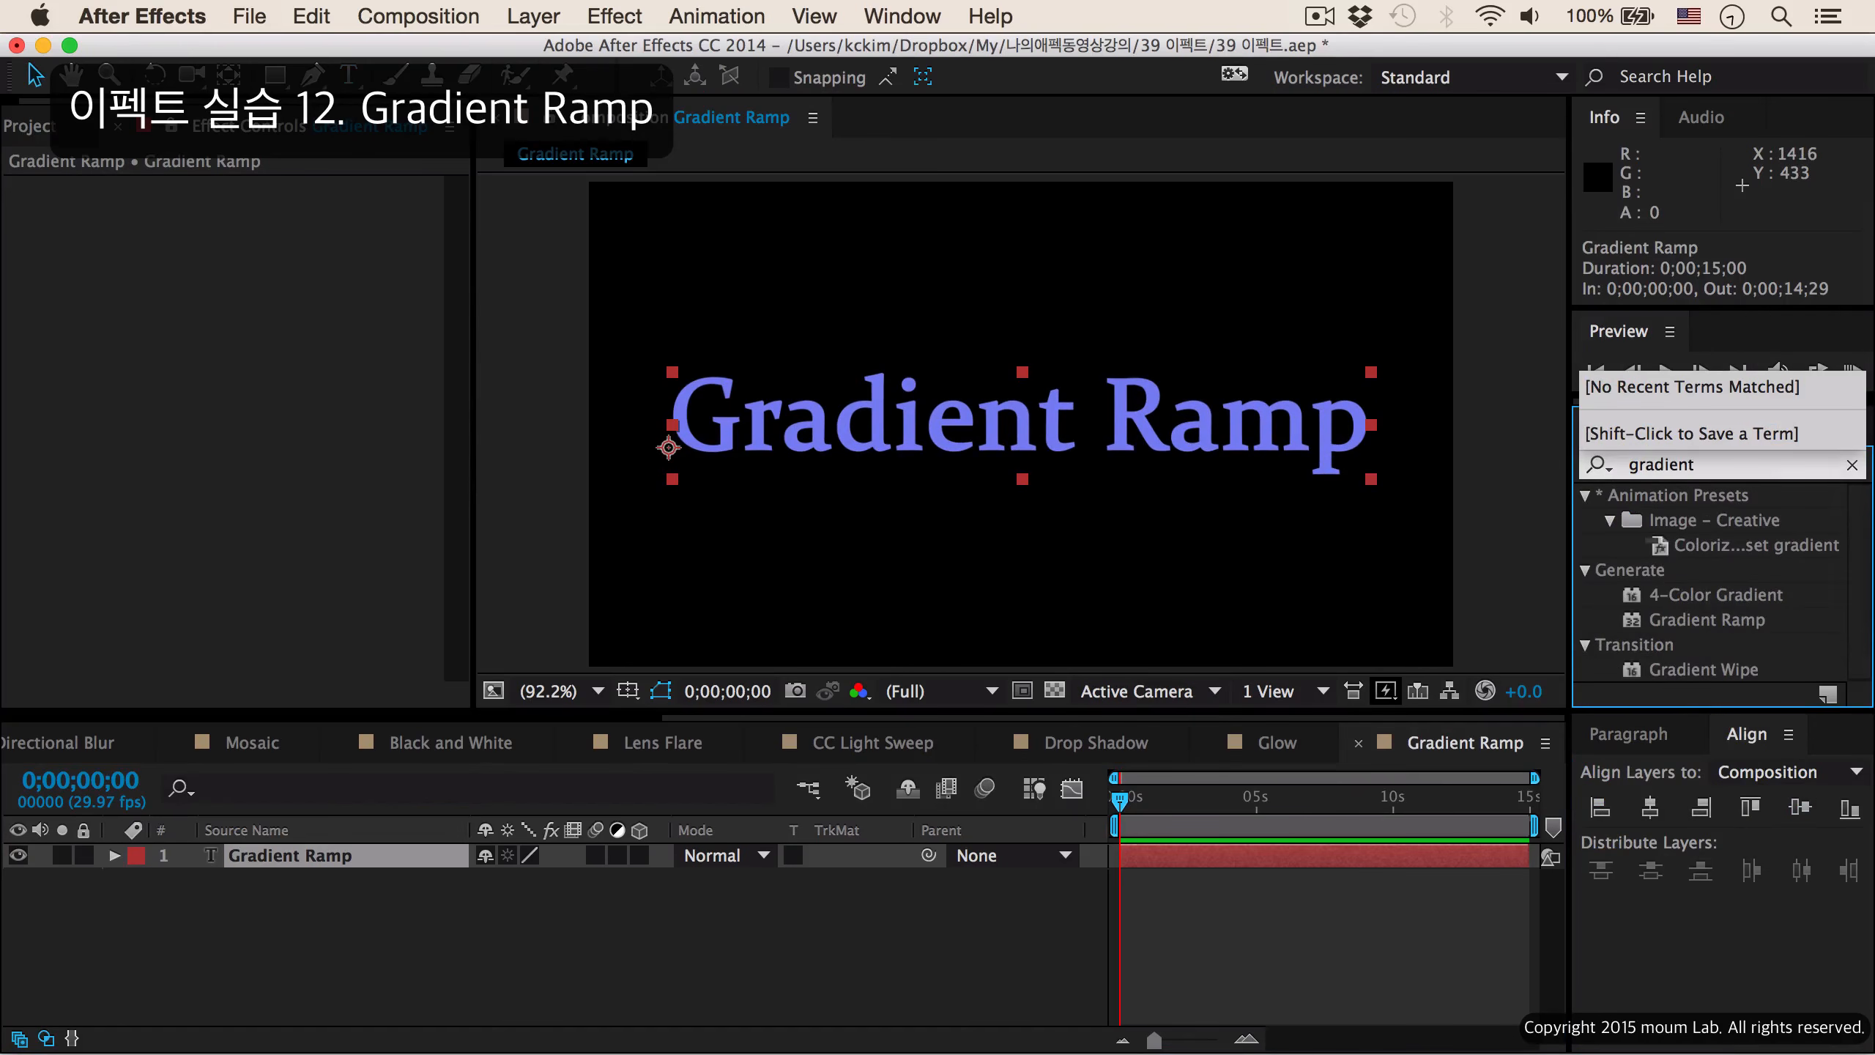
type(" ra")
double_click(1738, 521)
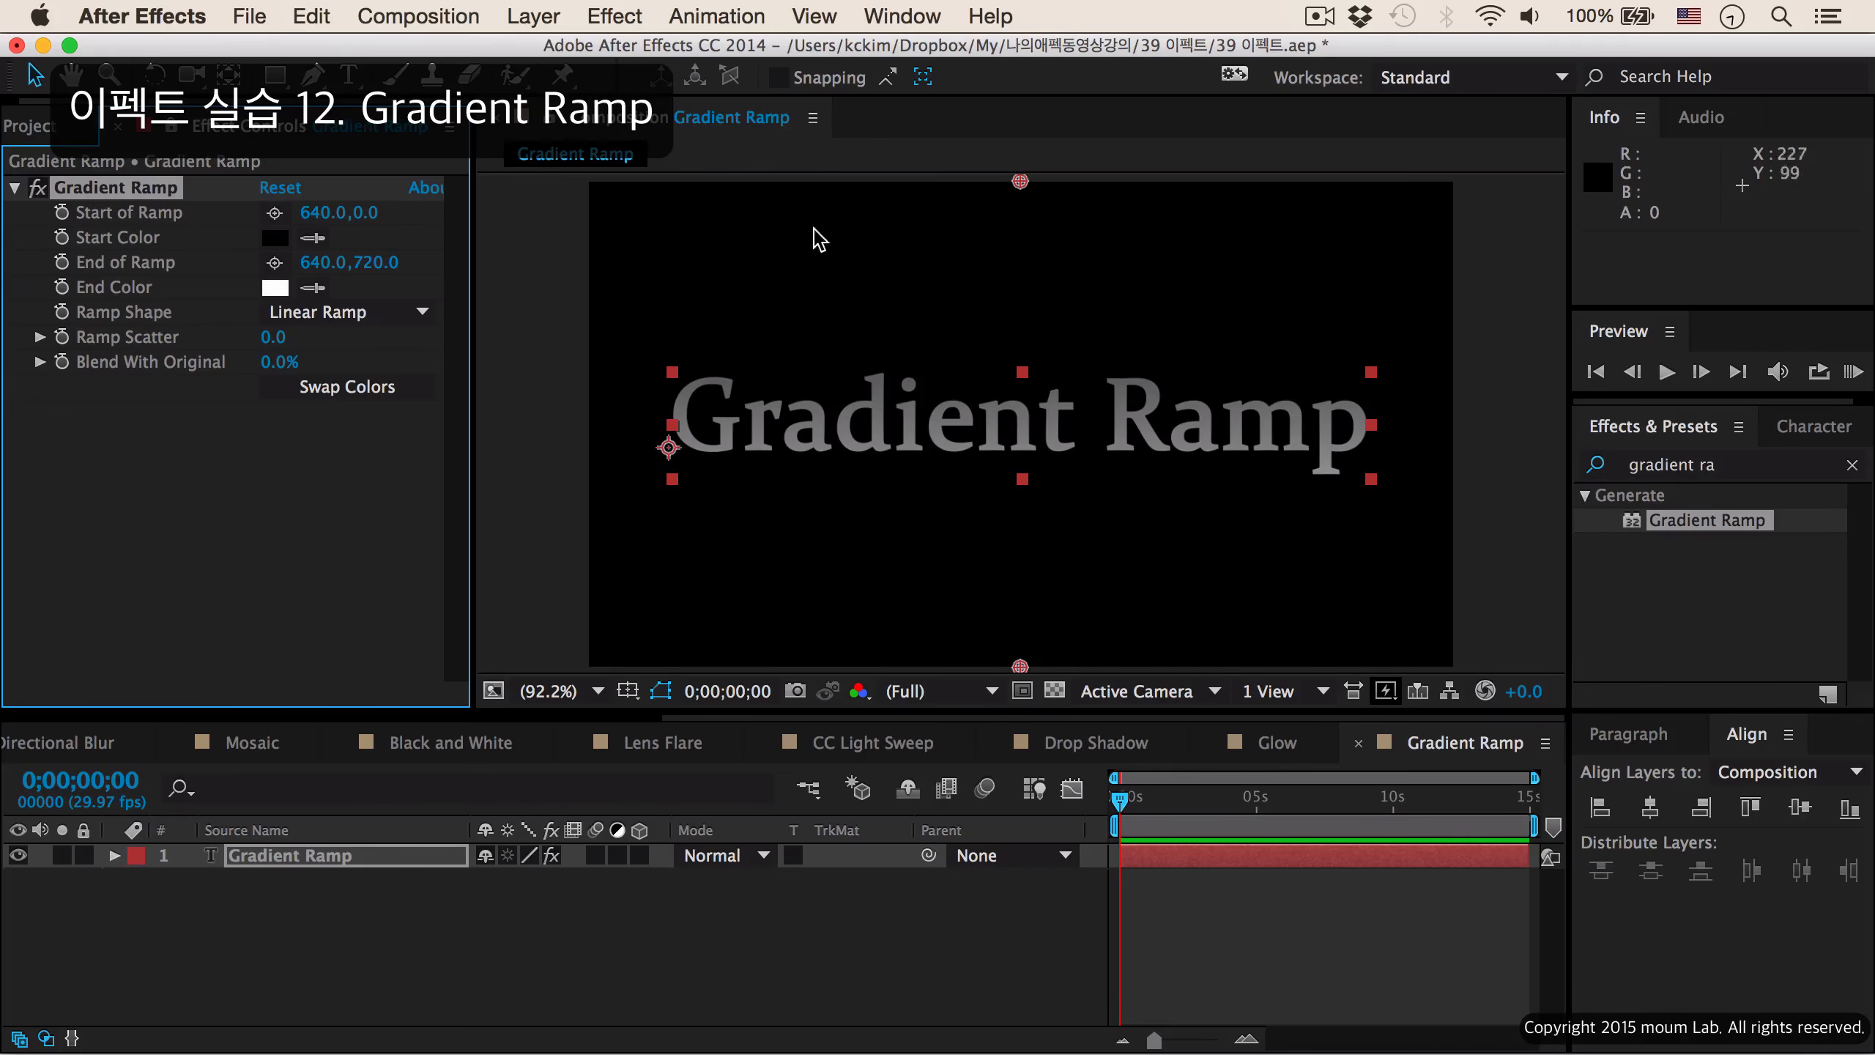
left_click_drag(1019, 185, 689, 270)
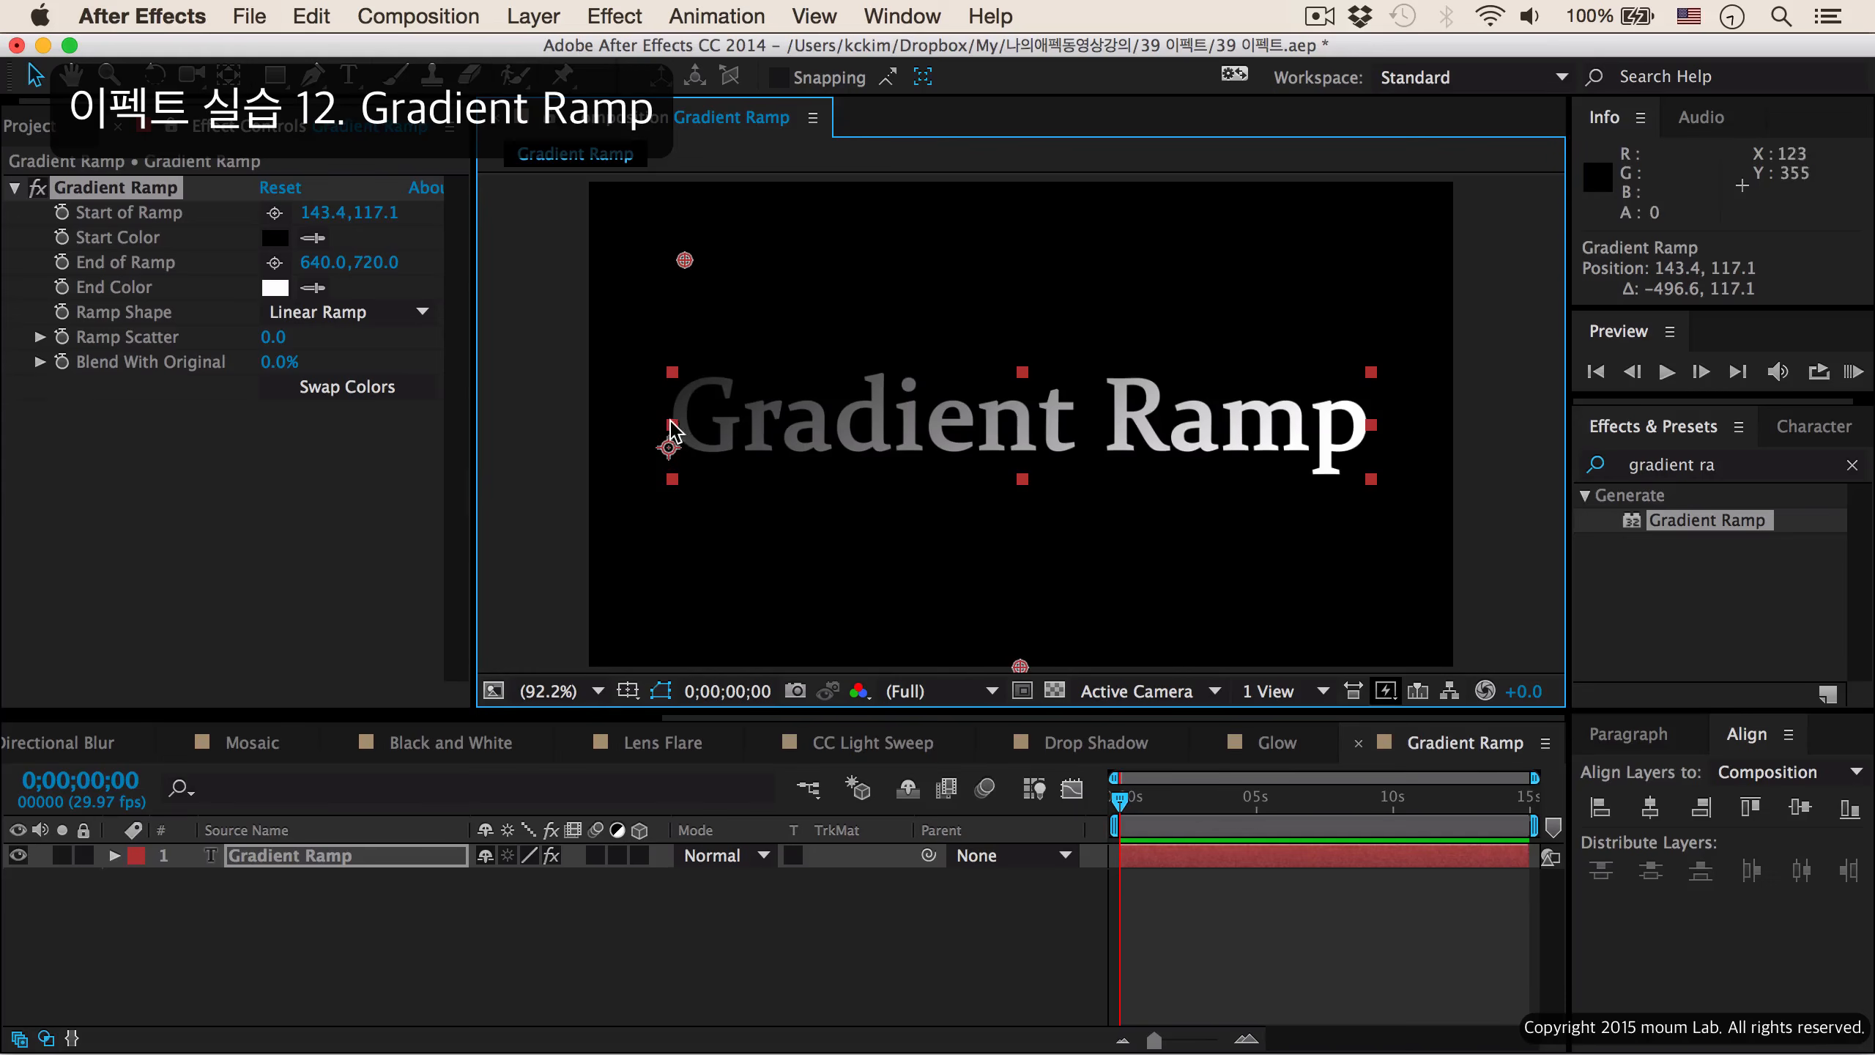
Set the Gradient Ramp's Start Color to a medium blue and its End Color to a medium green.
left_click(272, 240)
left_click(727, 427)
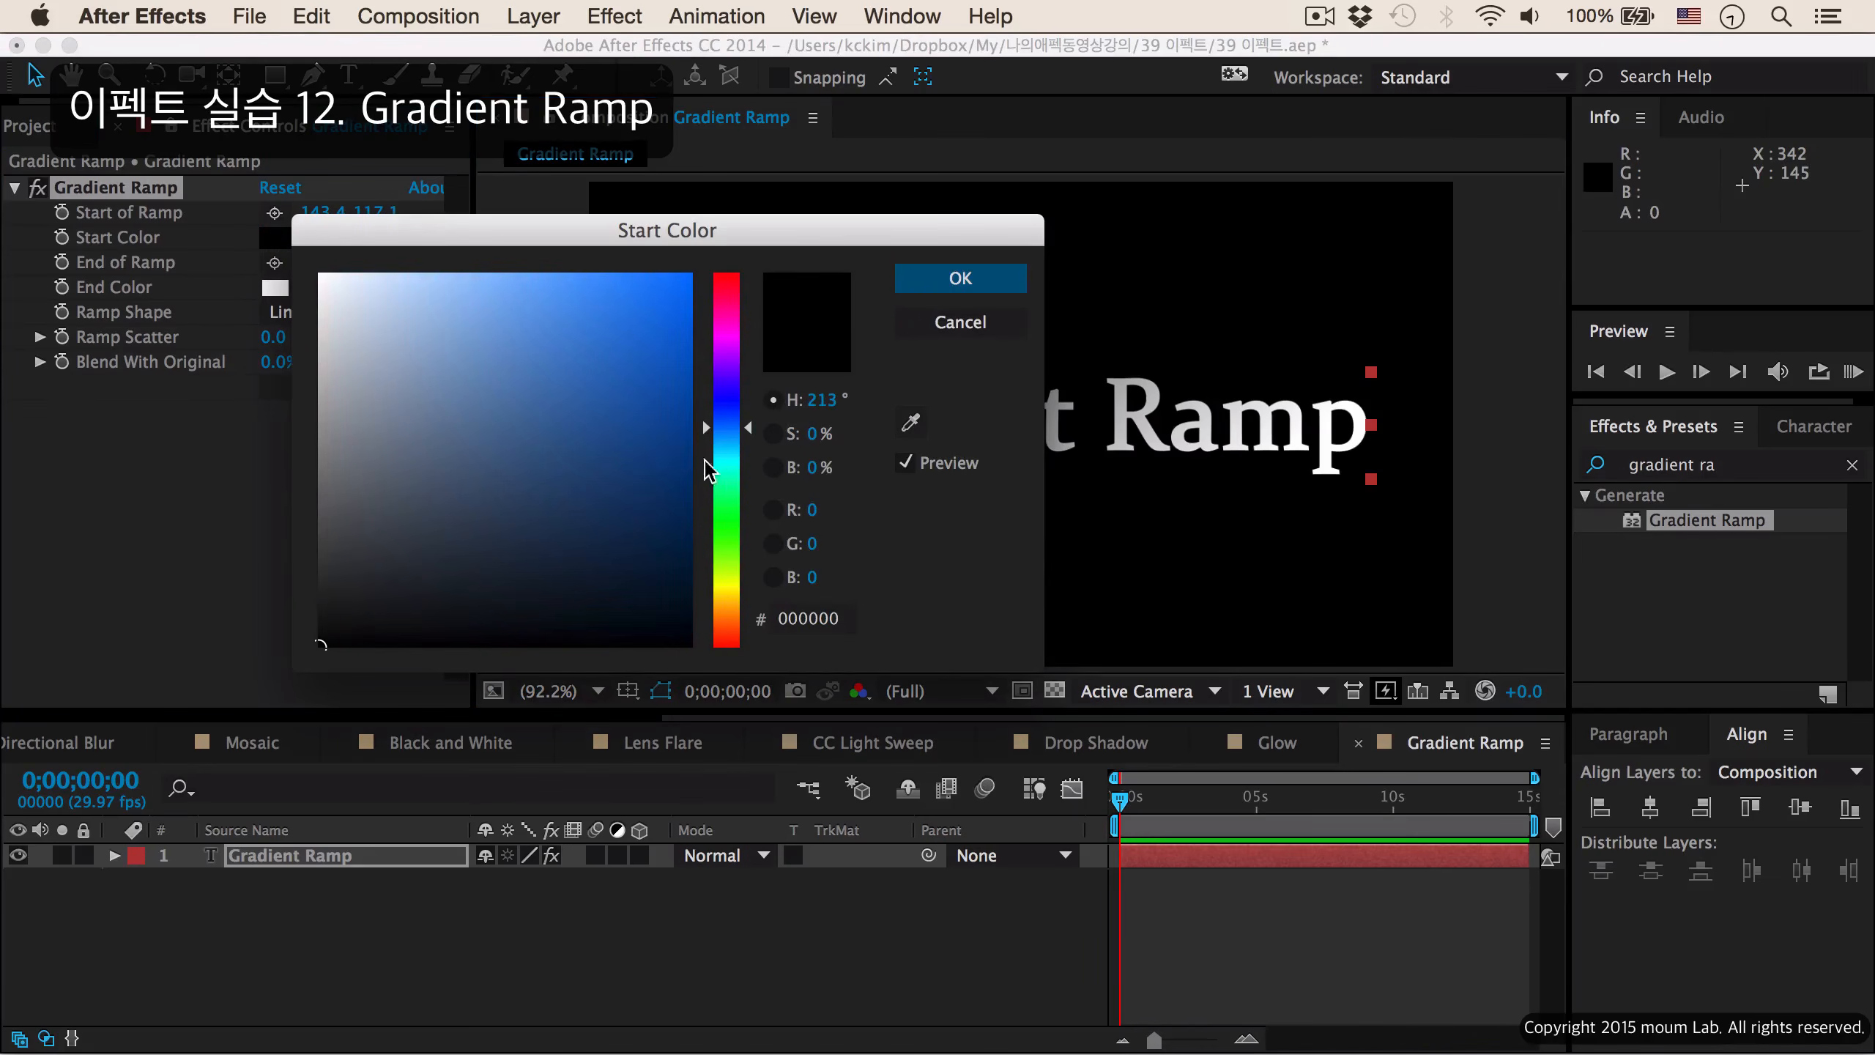
left_click(641, 406)
left_click(959, 277)
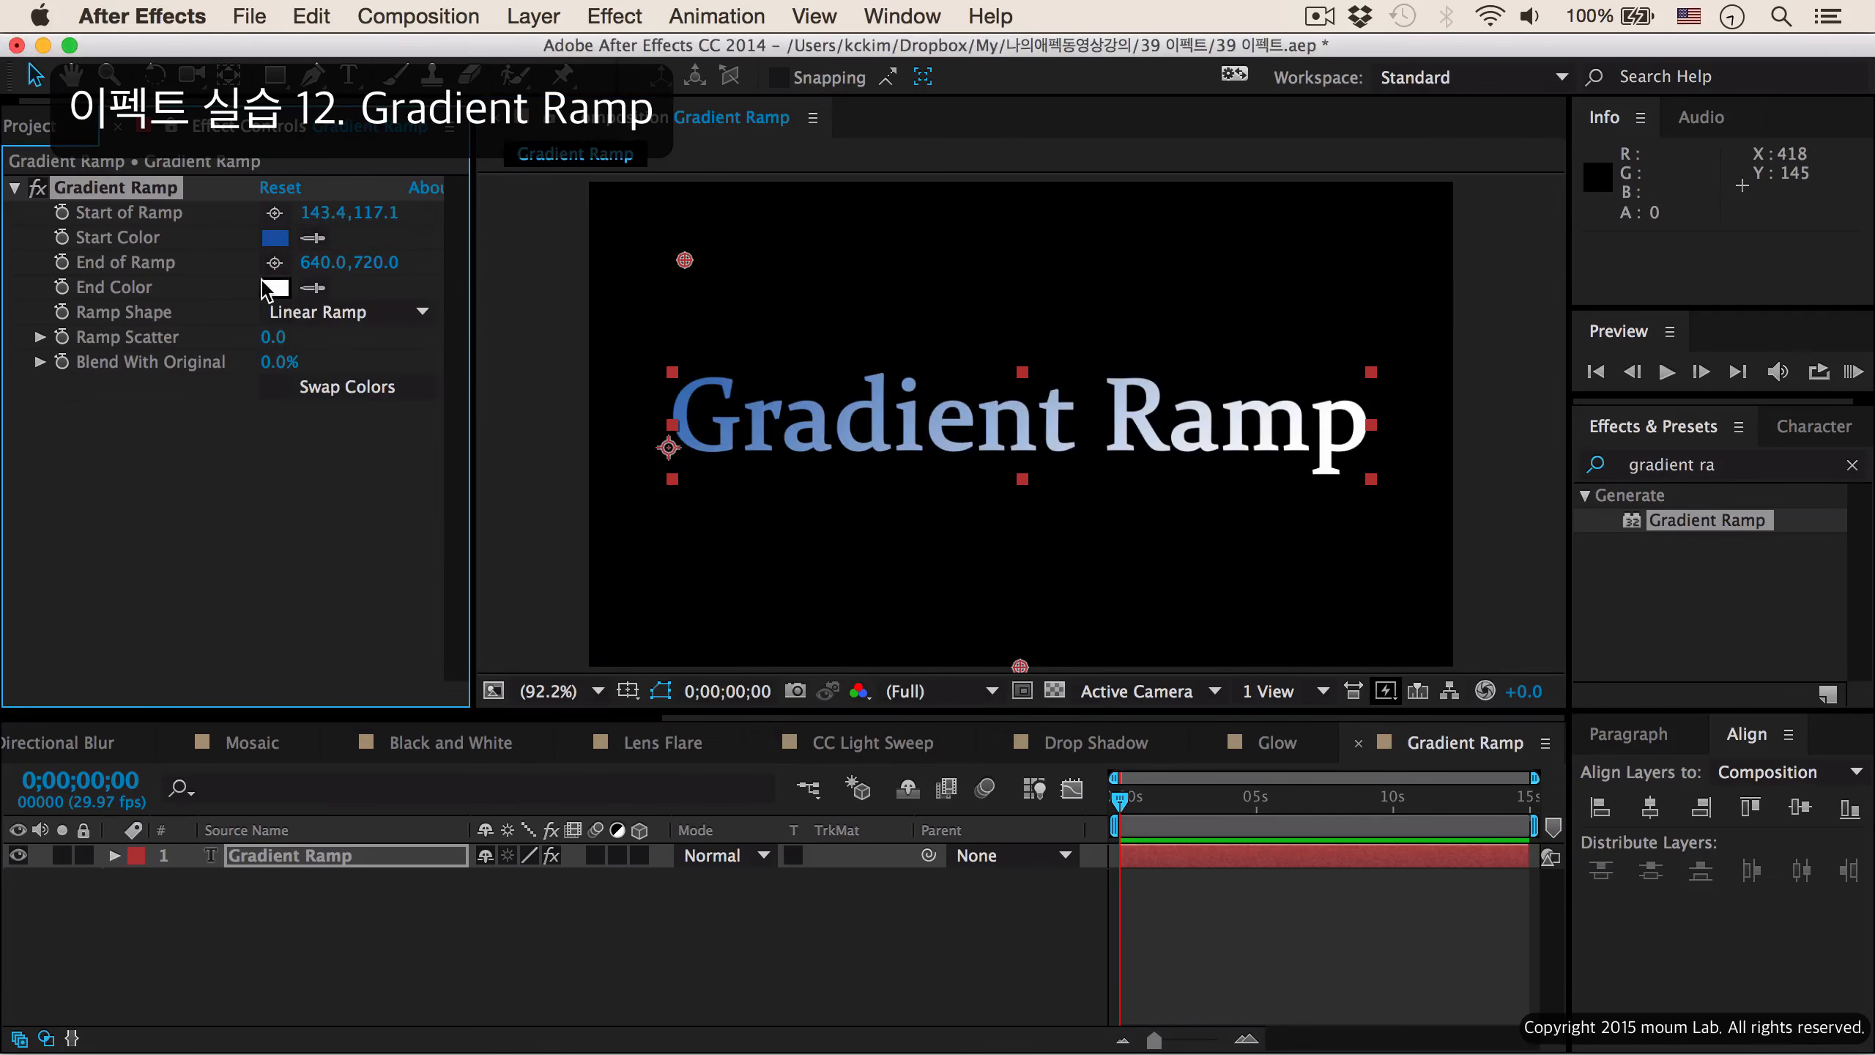
left_click(275, 287)
left_click(728, 497)
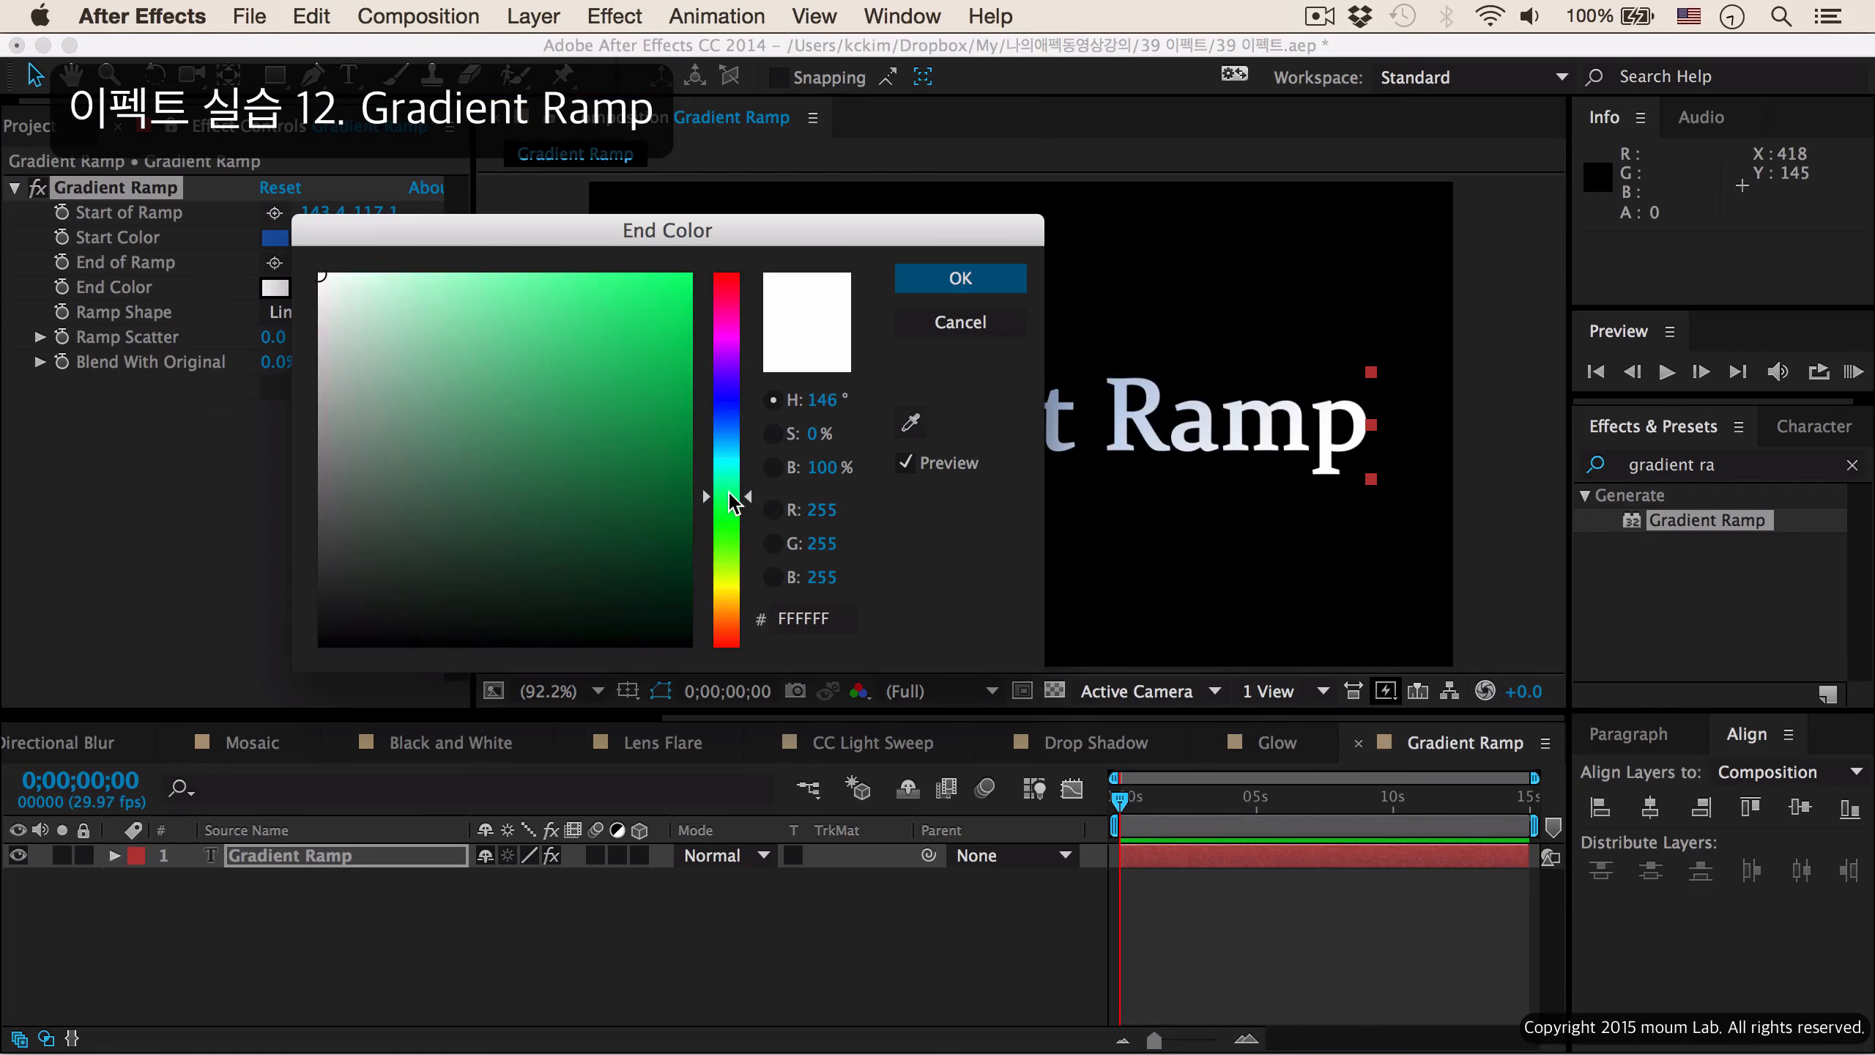
left_click(635, 422)
left_click(952, 280)
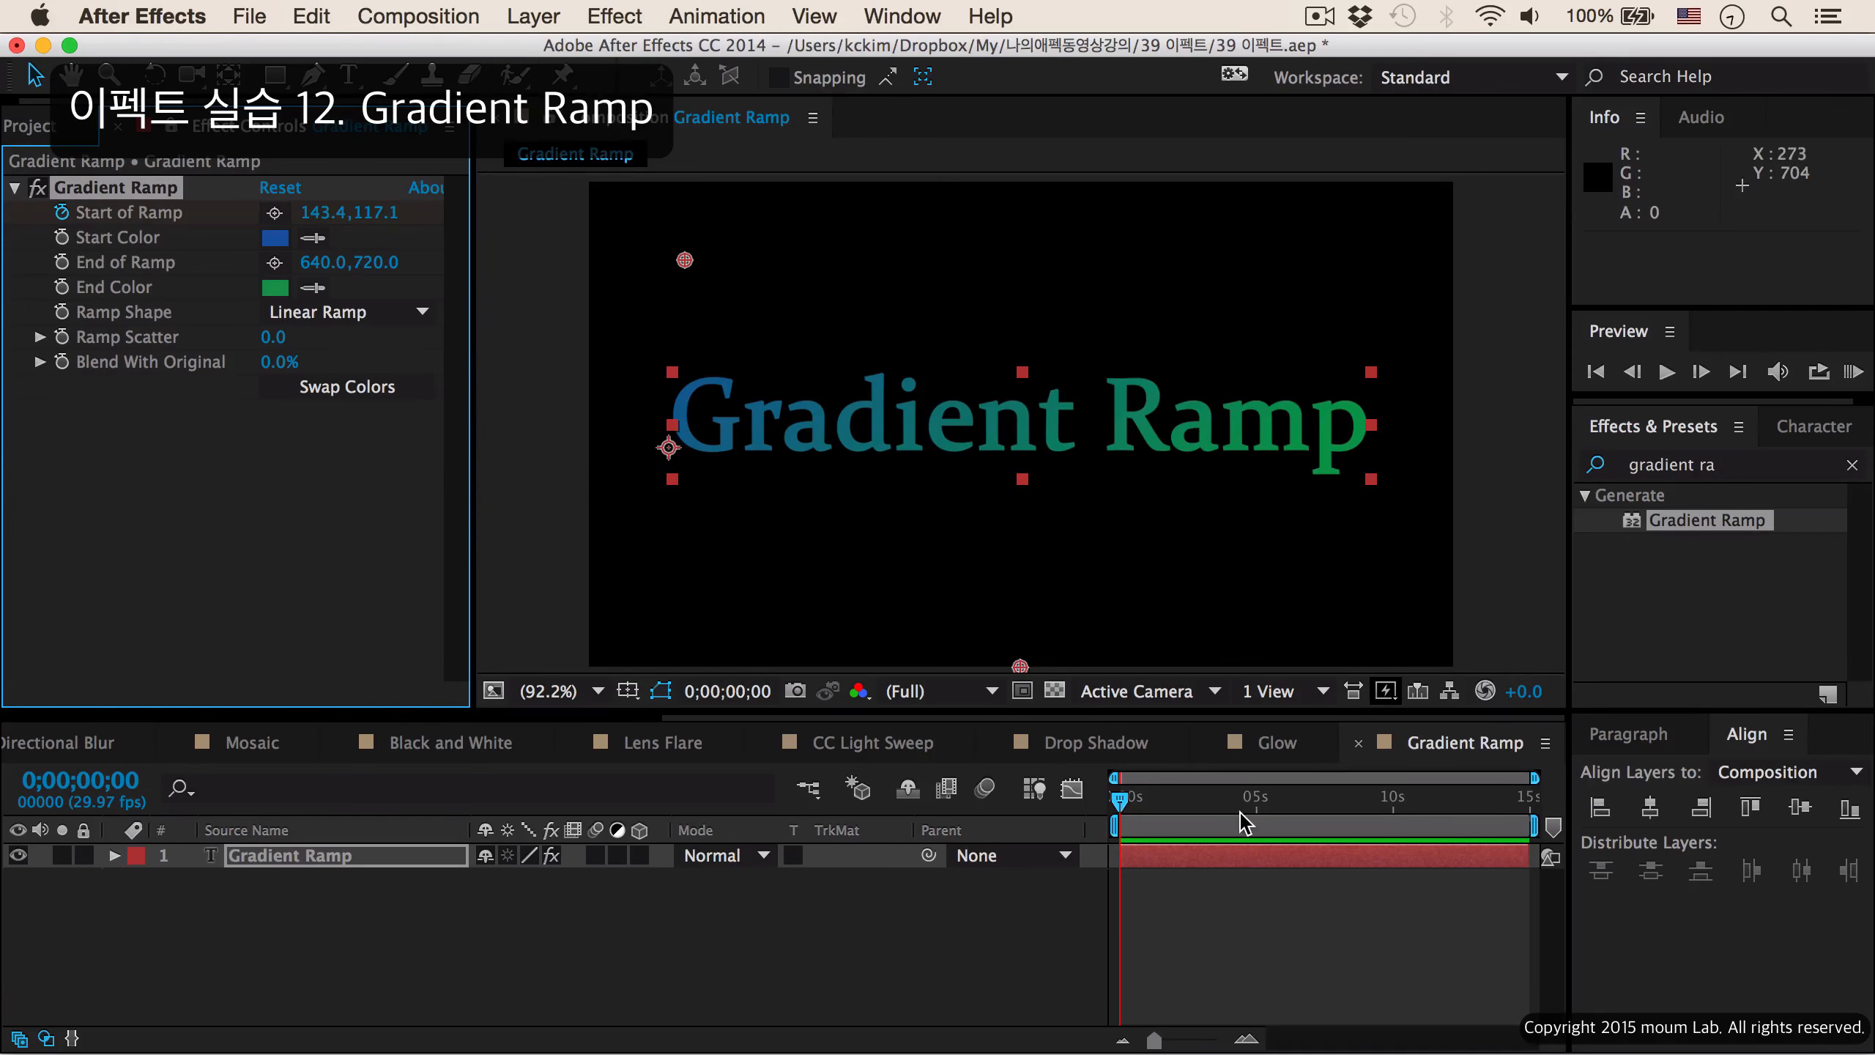
At 0;00;02;00, animate Start of Ramp to below the right end of the text and preview with the work area ending there.
left_click(1180, 804)
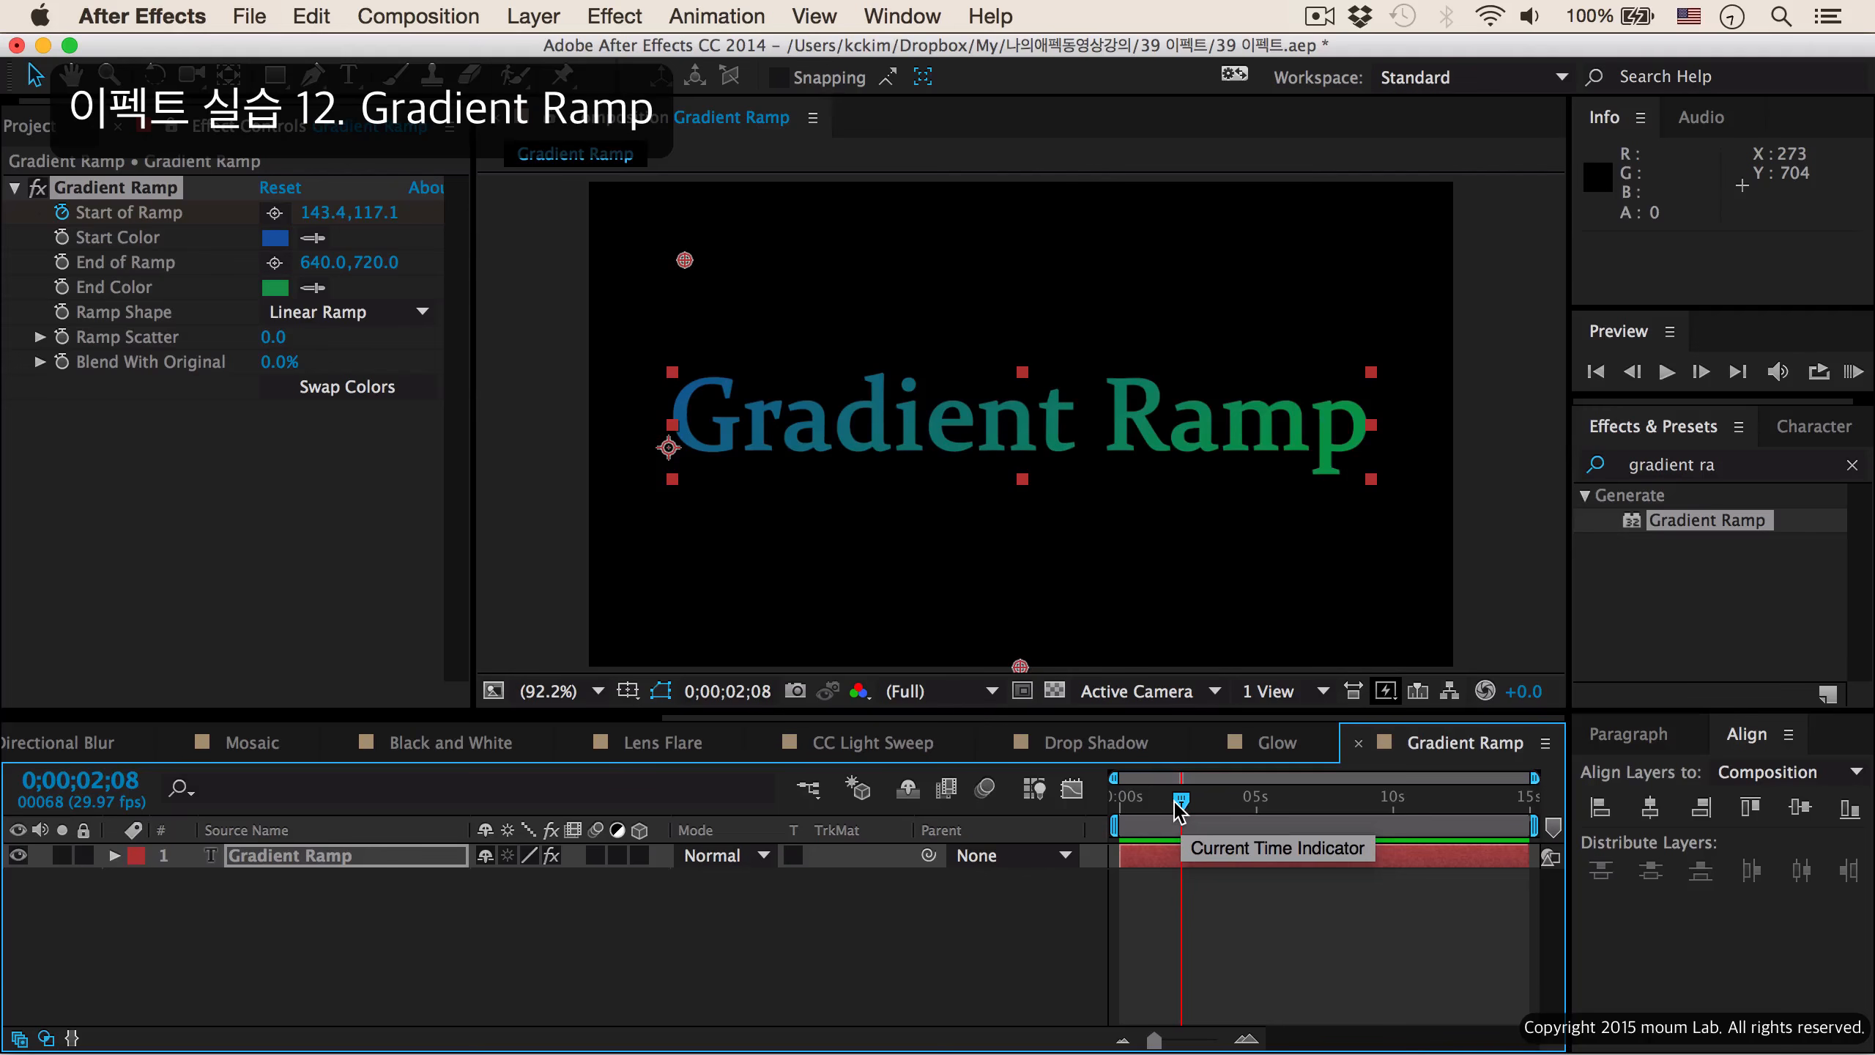
left_click(1175, 803)
left_click(1175, 801)
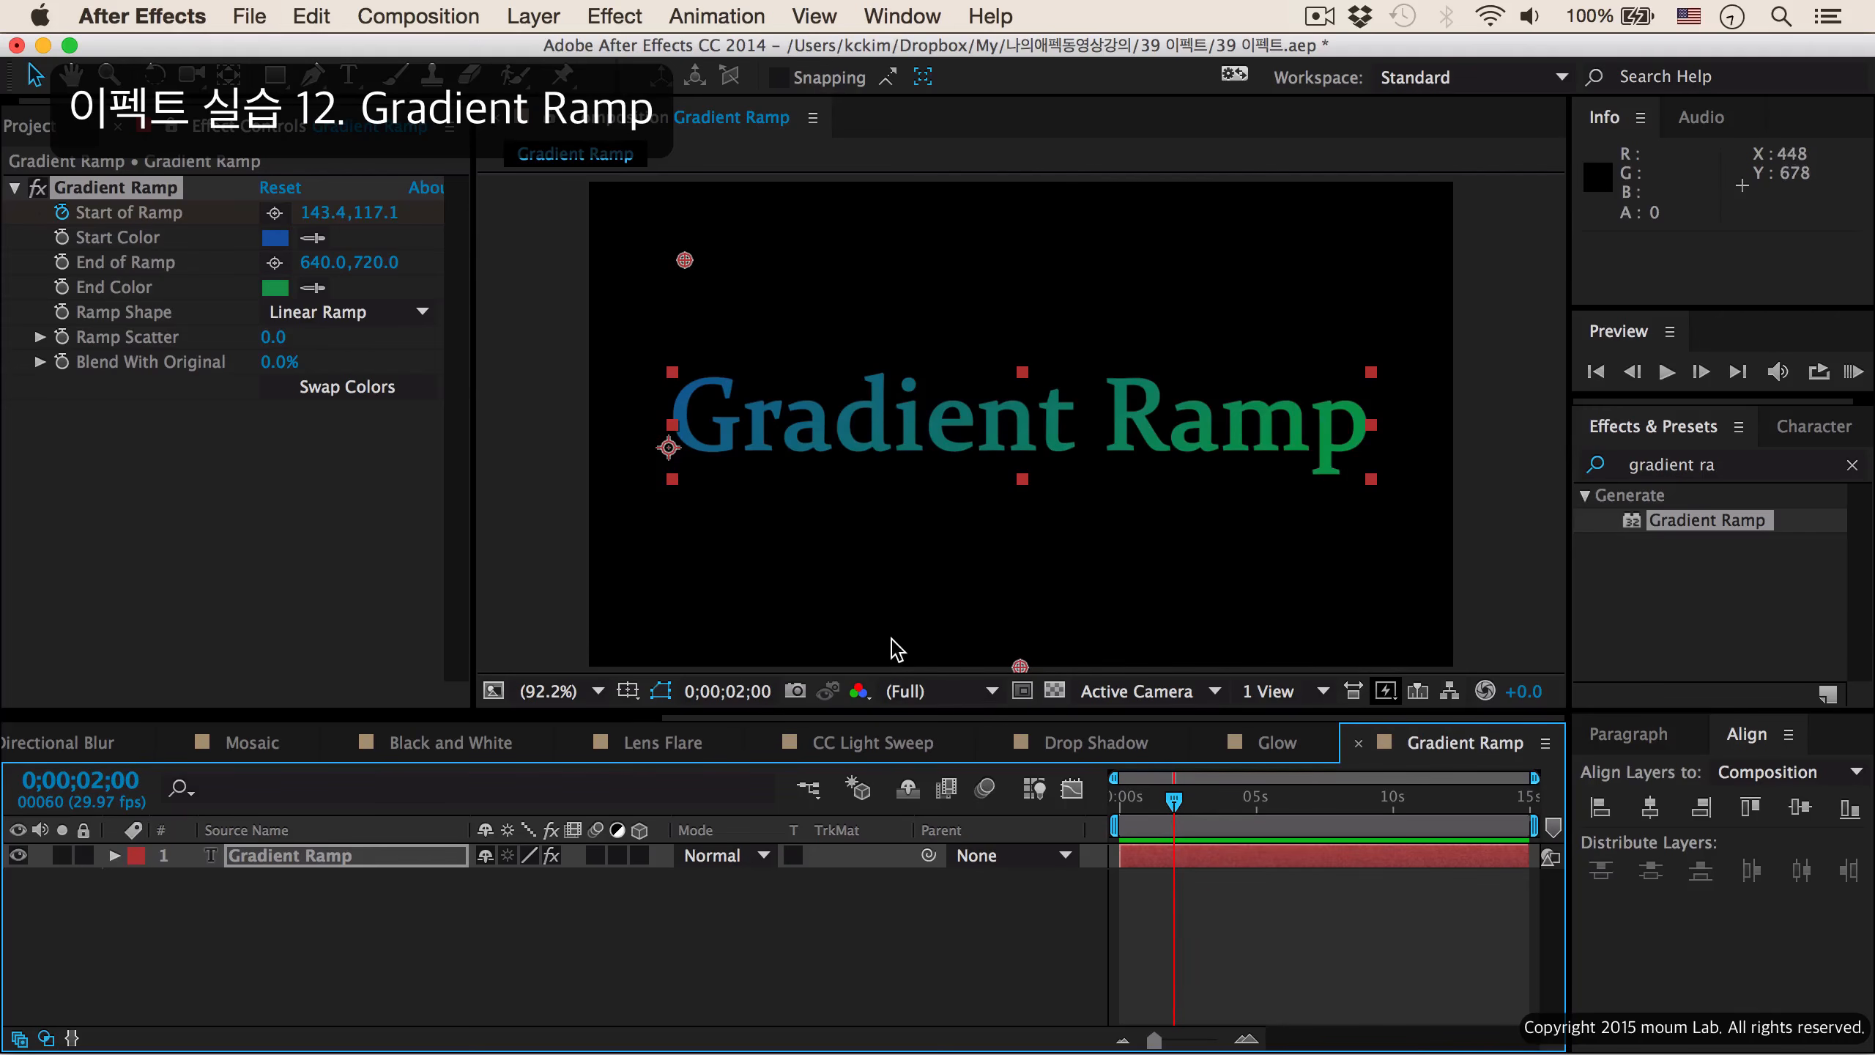
left_click_drag(693, 269, 1314, 574)
key("n")
key("KP_0")
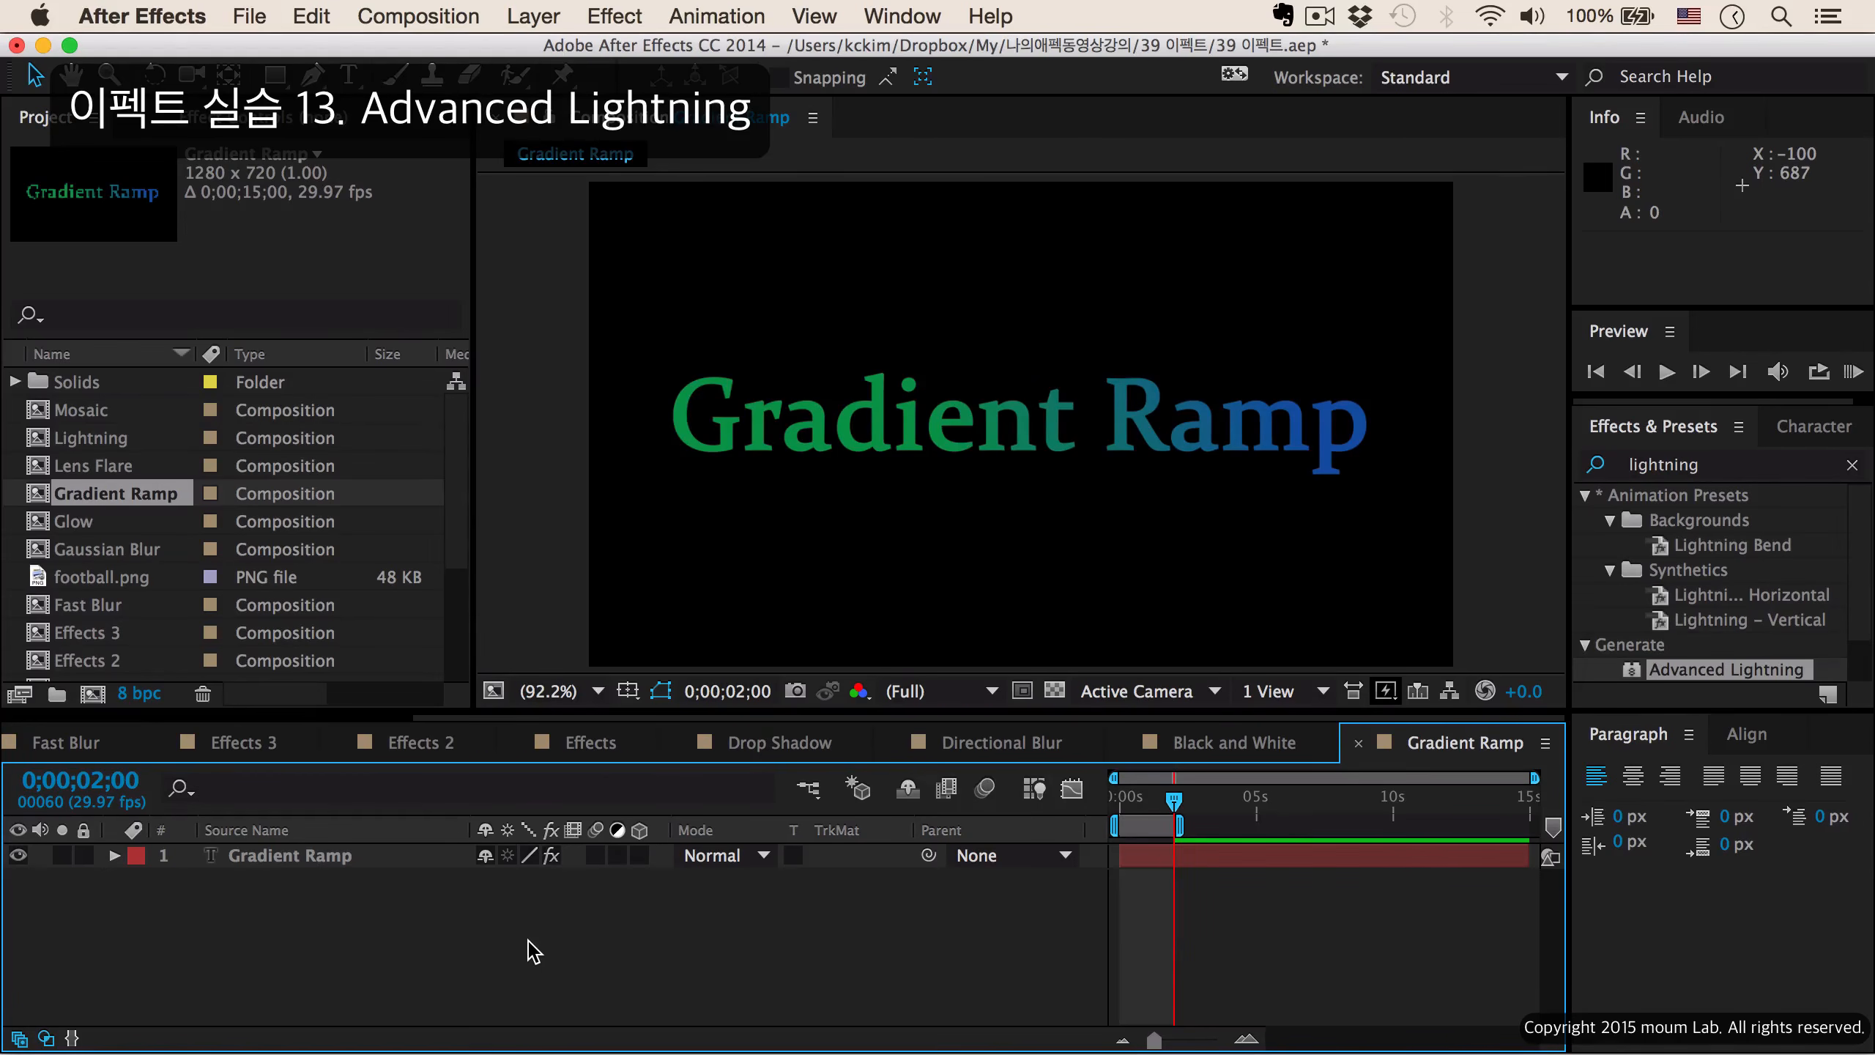
Create a new composition named "Lightning" with the HDV/HDTV 720 29.97 preset and a 15-second duration.
key("super+n")
type("Lightning")
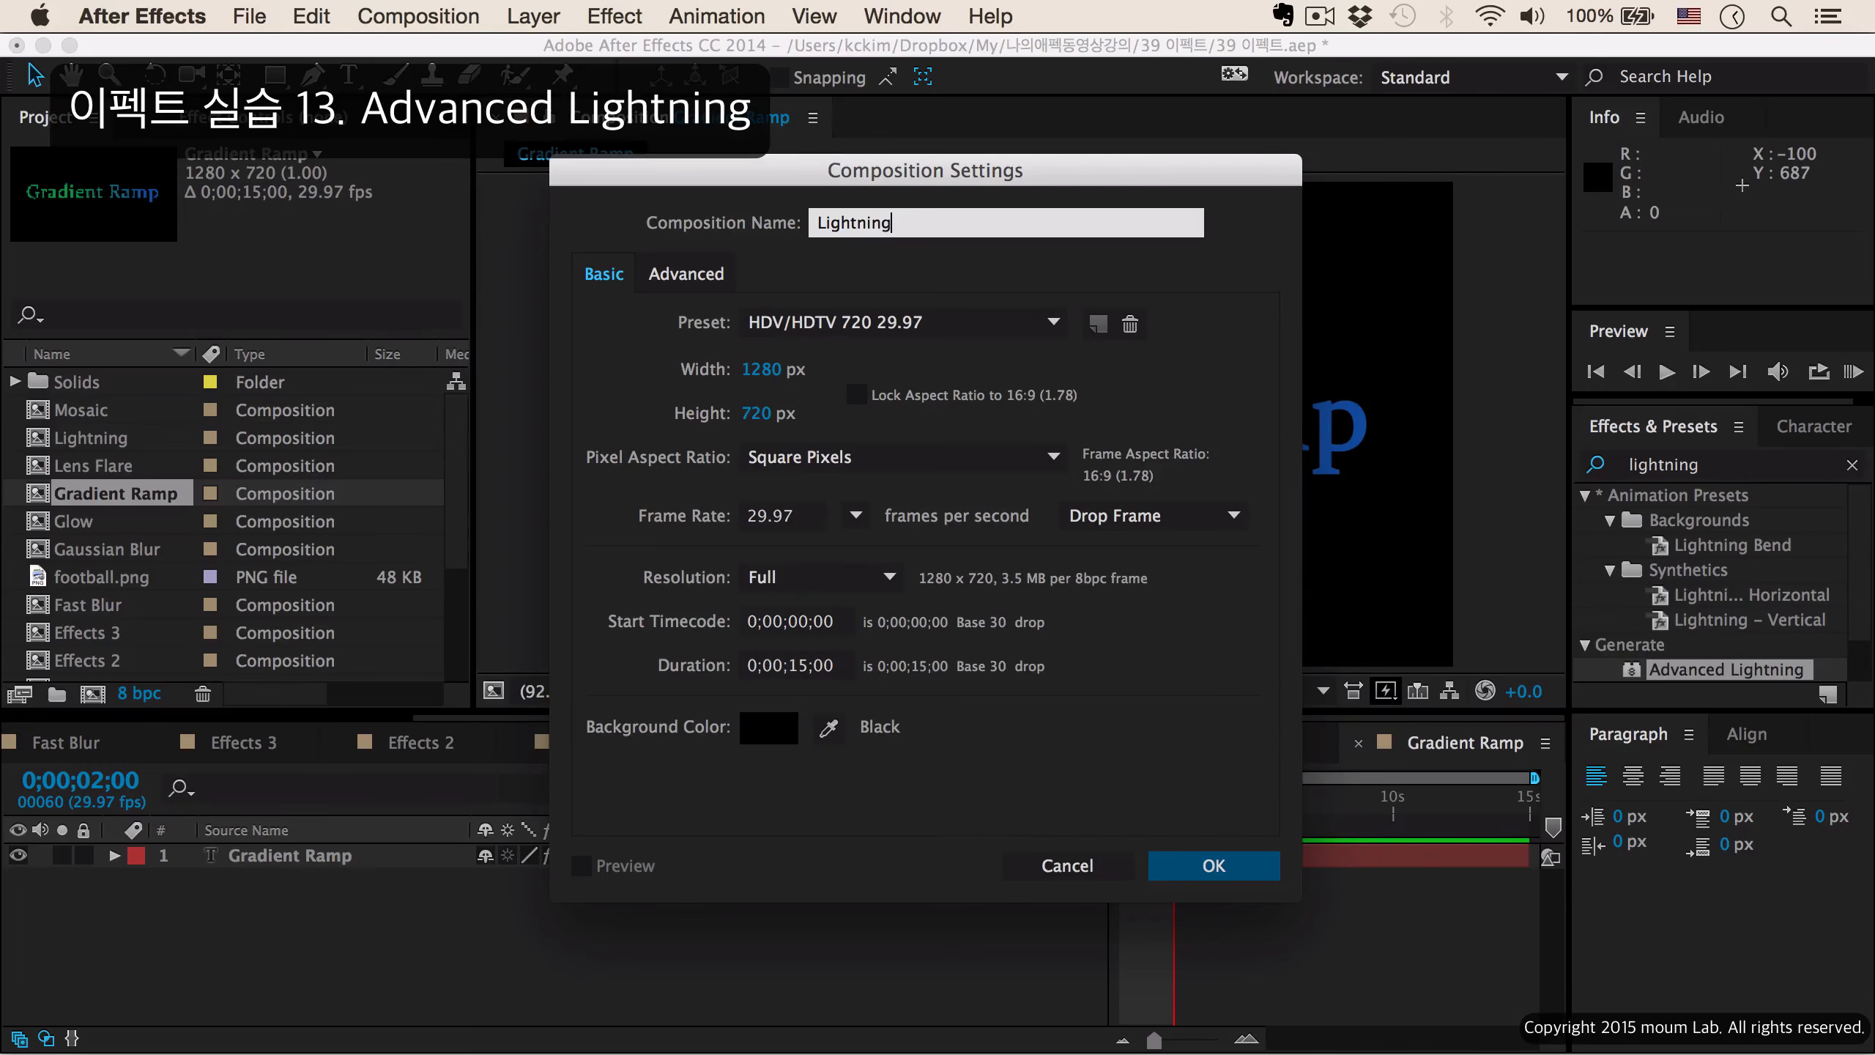
key("Return")
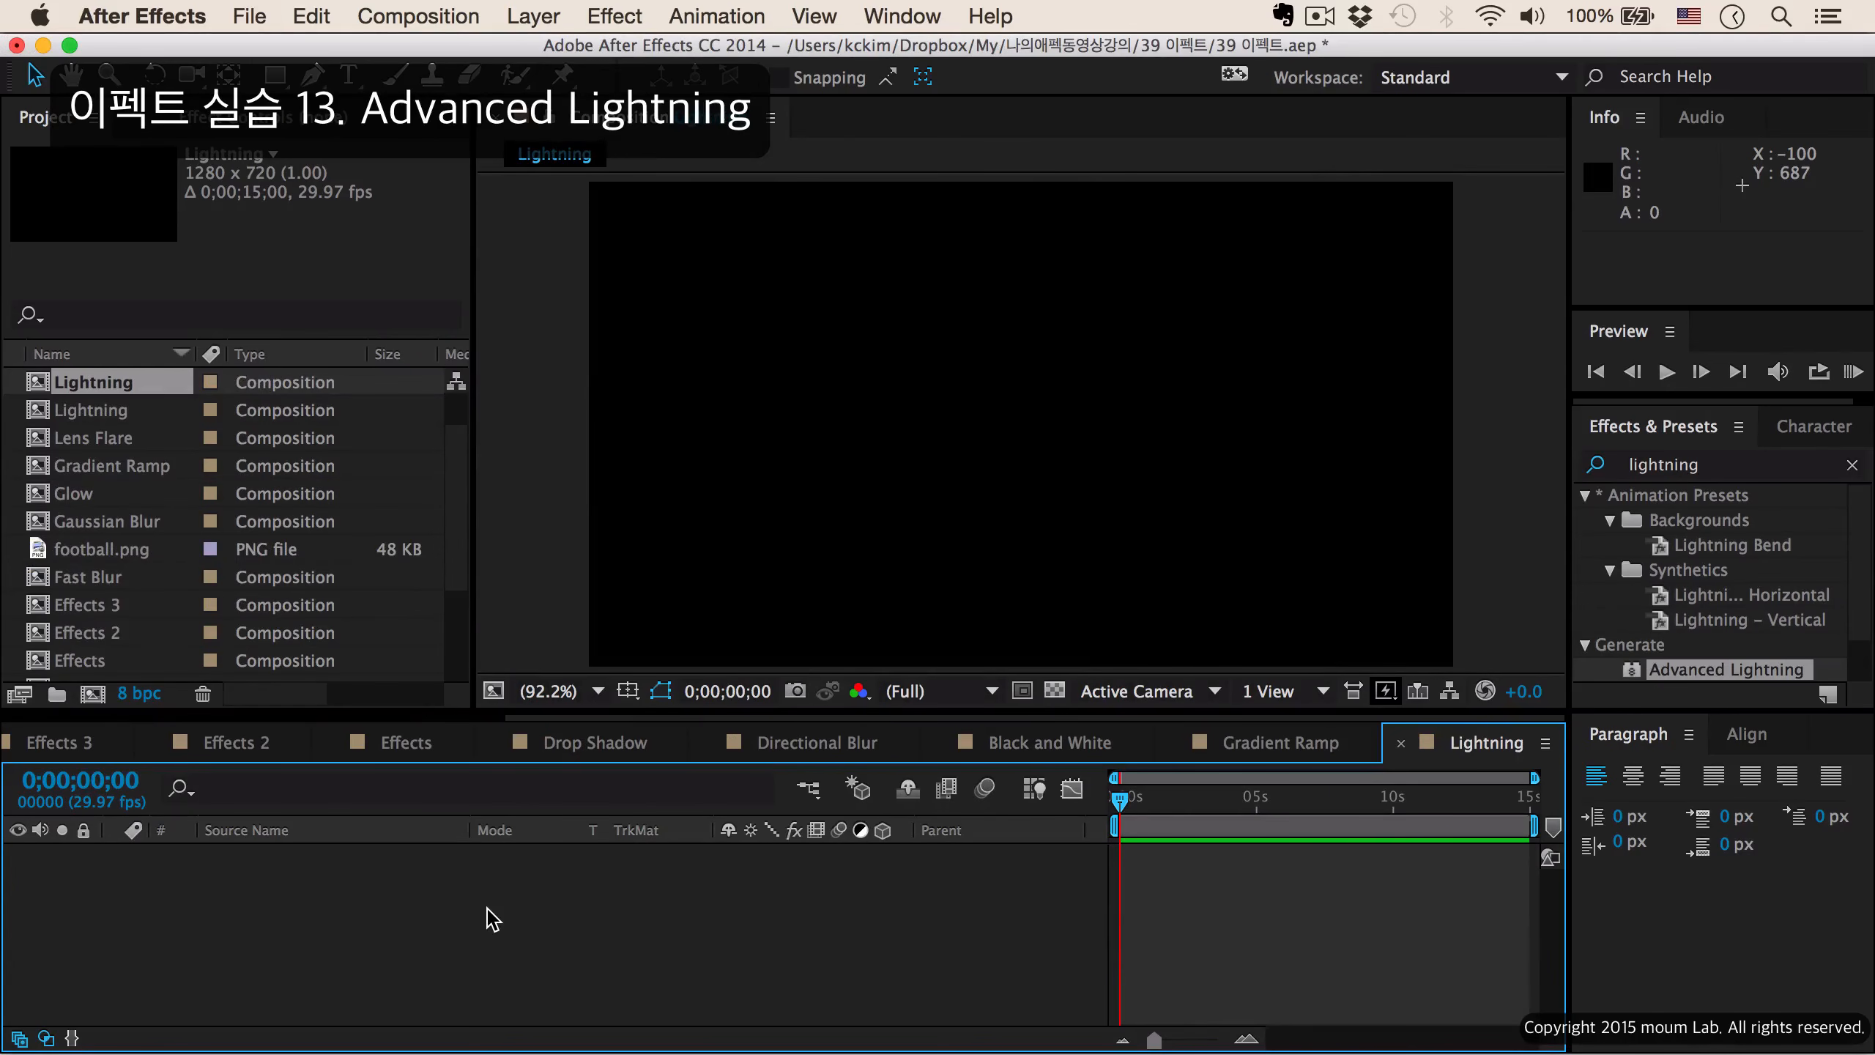
Import Rainy Town.jpg and add it as a layer in the Lightning composition.
double_click(54, 676)
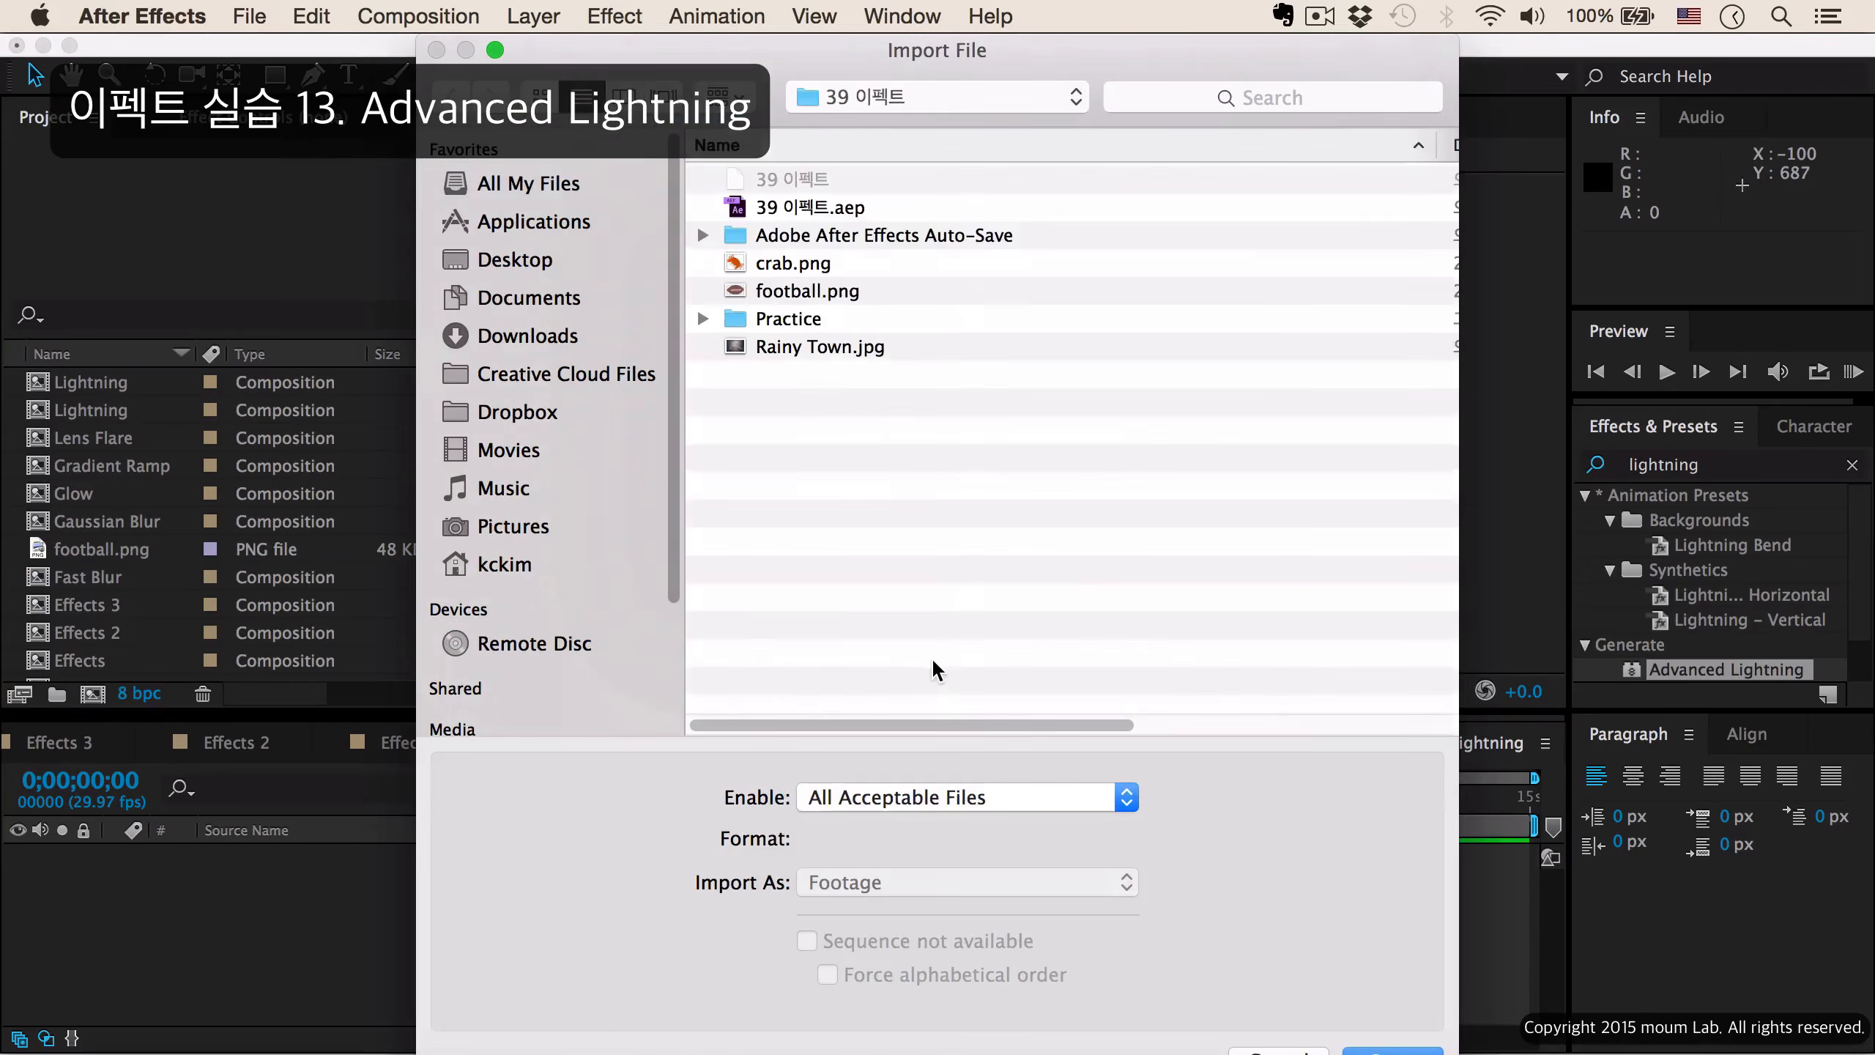
double_click(829, 346)
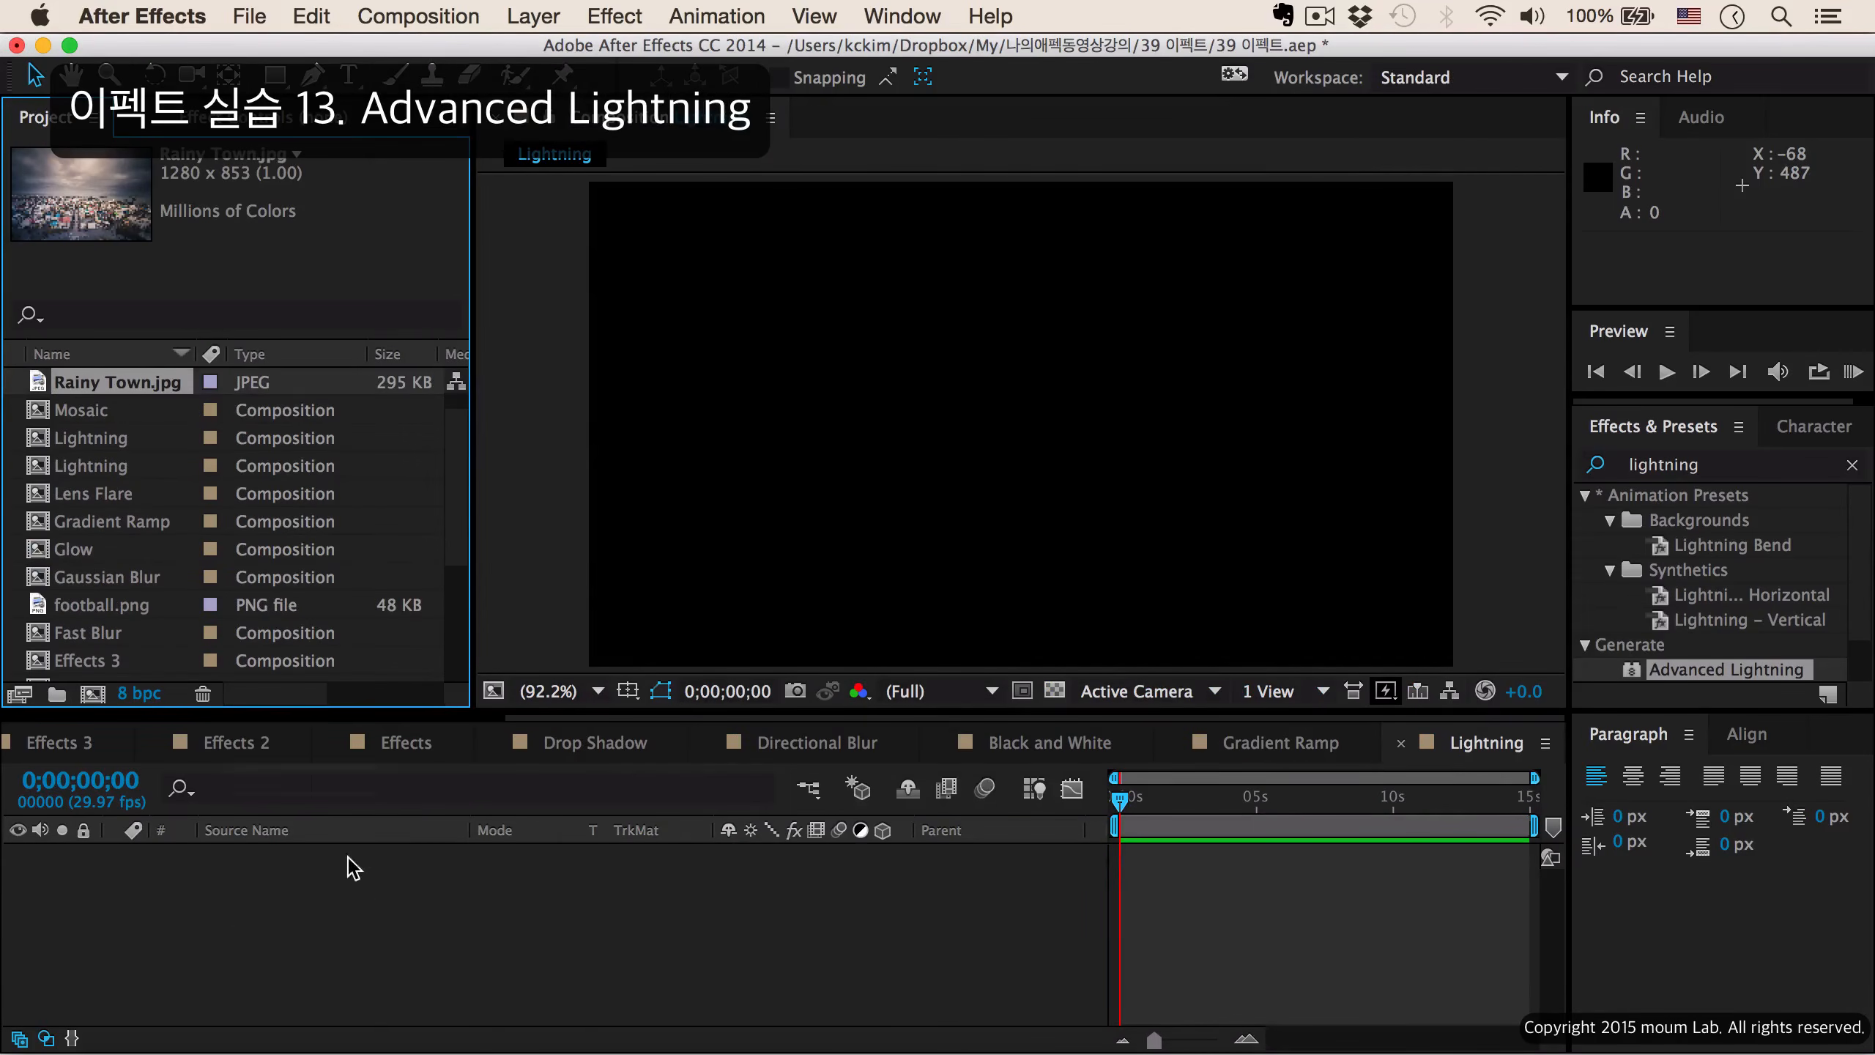
left_click_drag(118, 382, 353, 868)
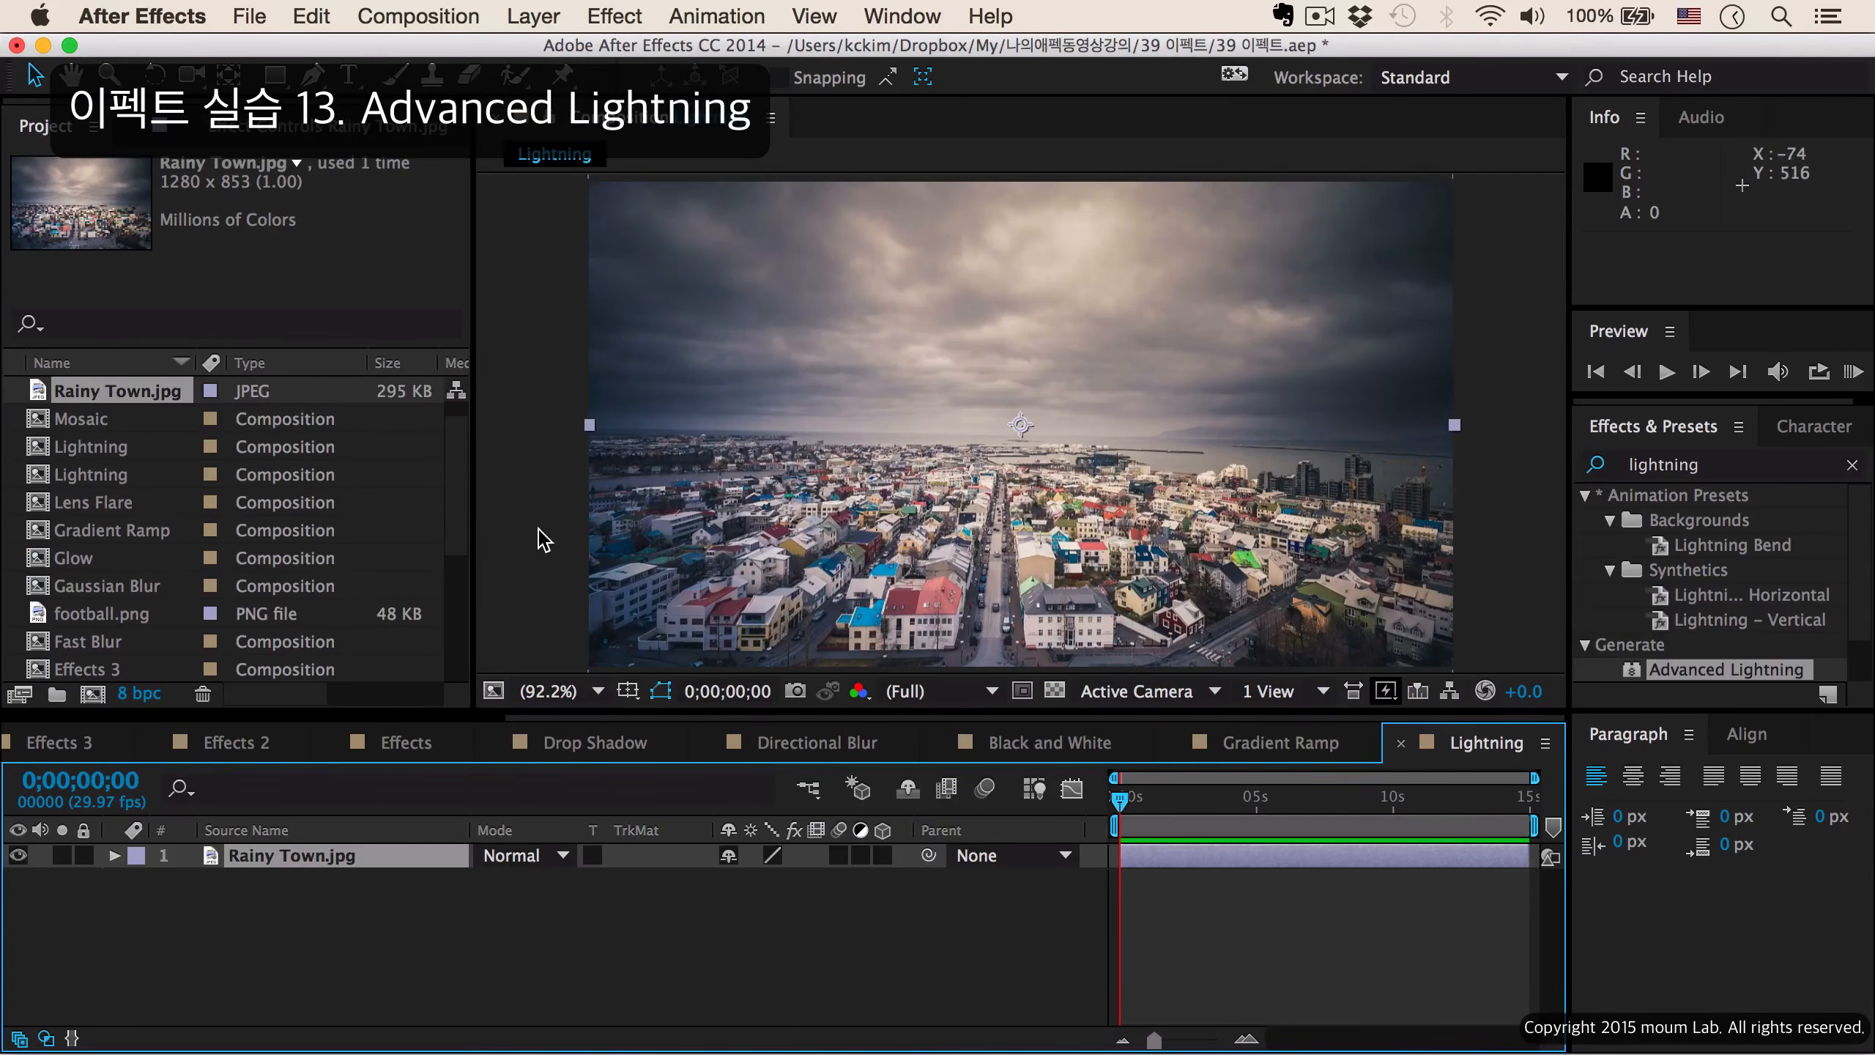
left_click(544, 540)
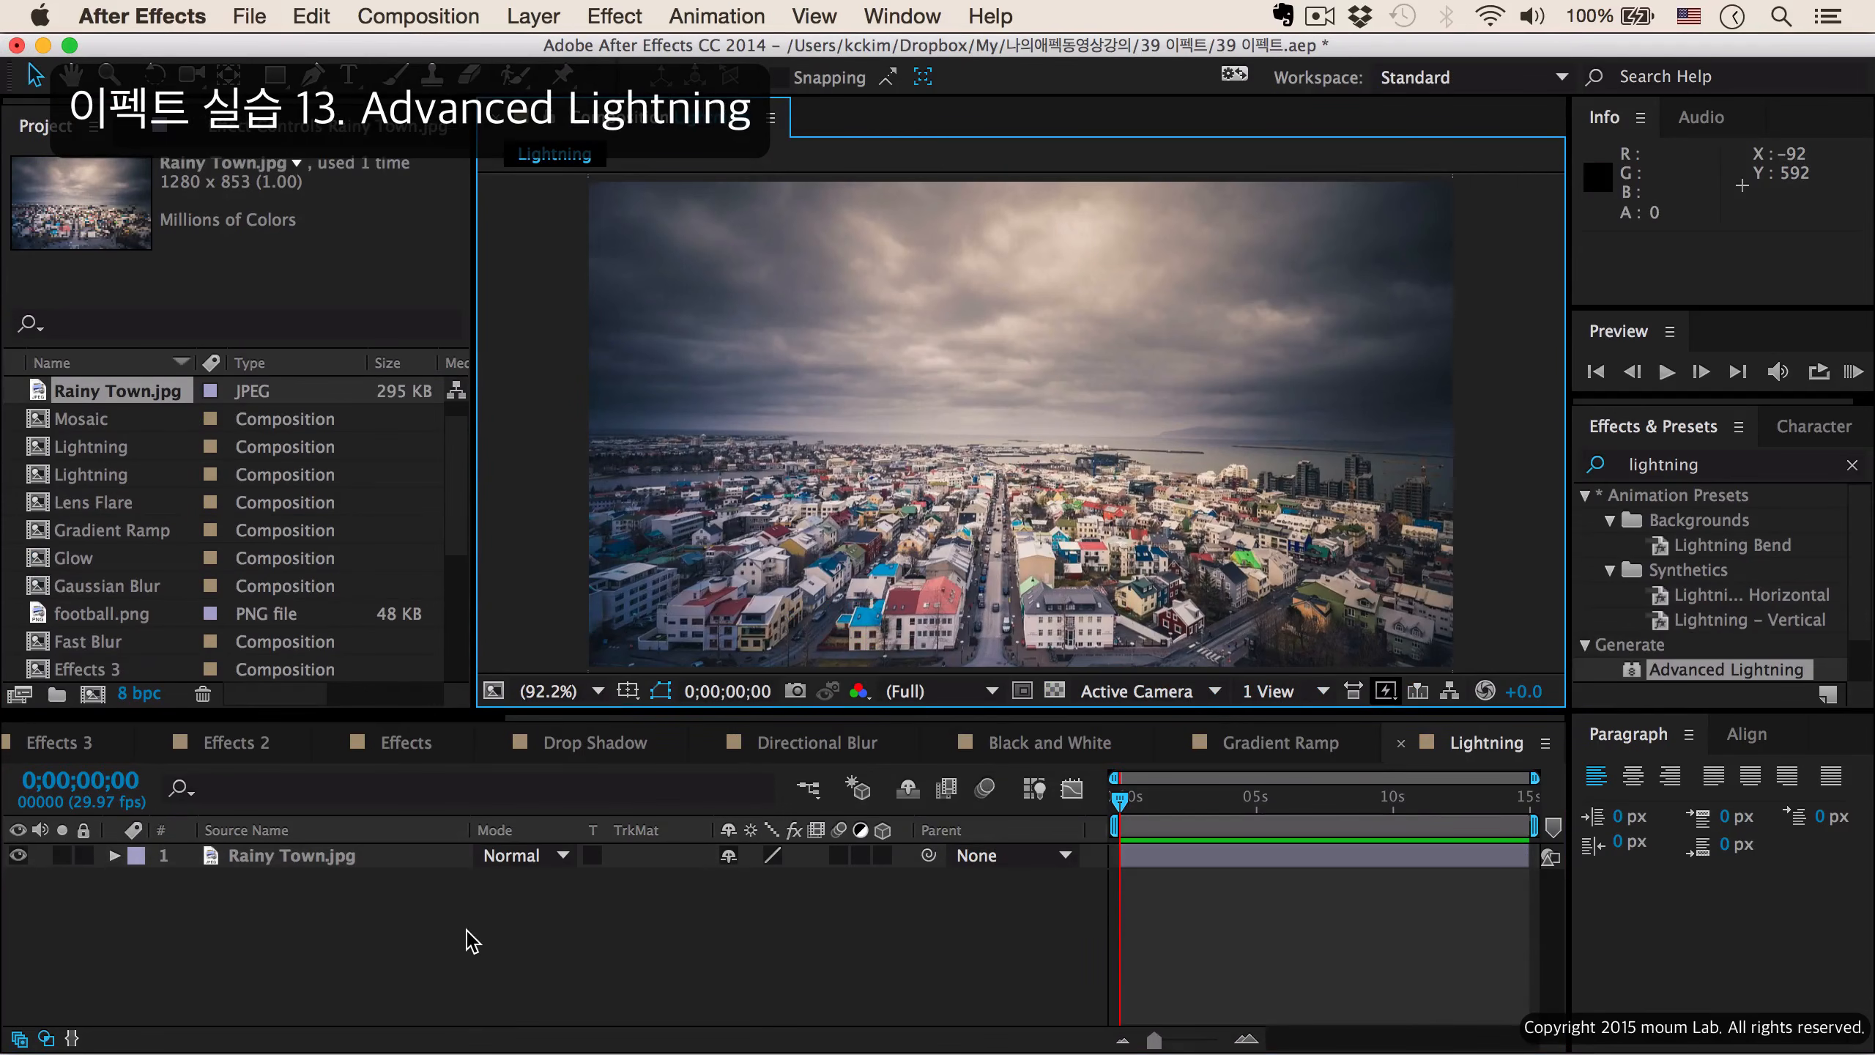
Try the Advanced Lightning effect with Composite on Original directly on the Rainy Town.jpg layer.
left_click(1731, 471)
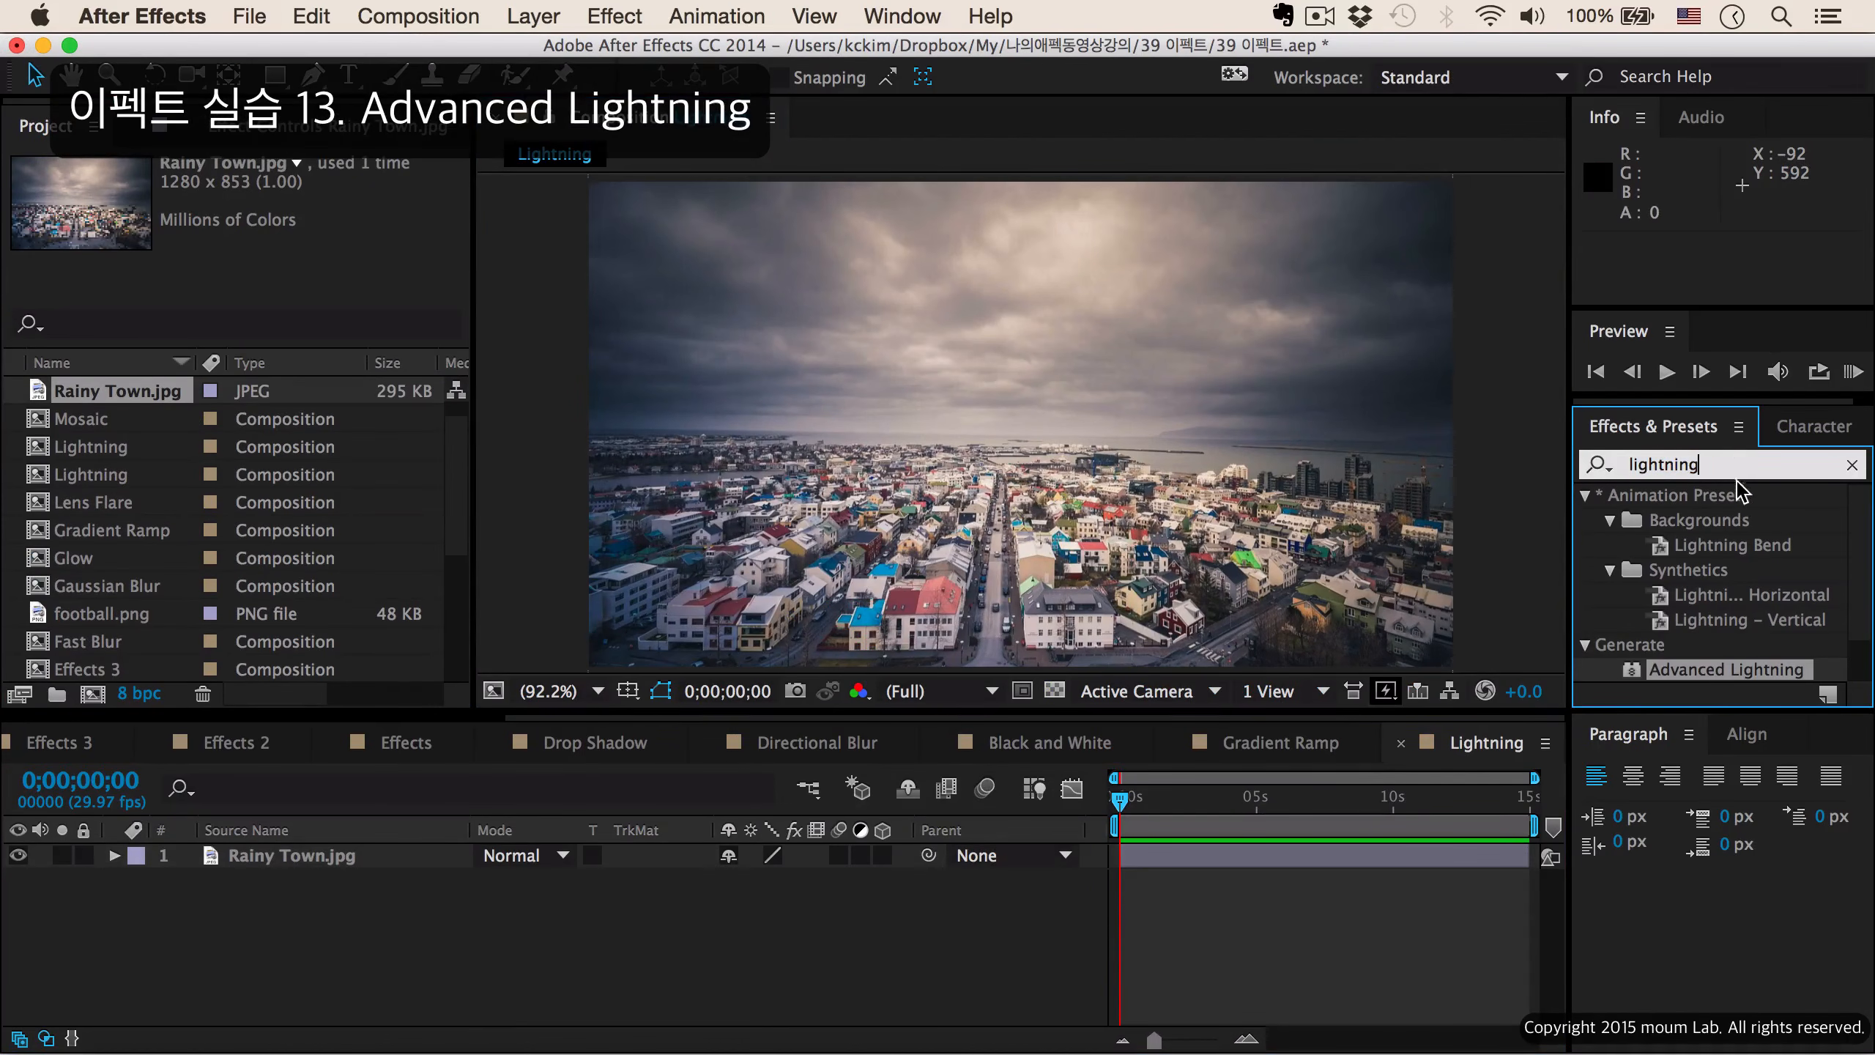
left_click(1724, 669)
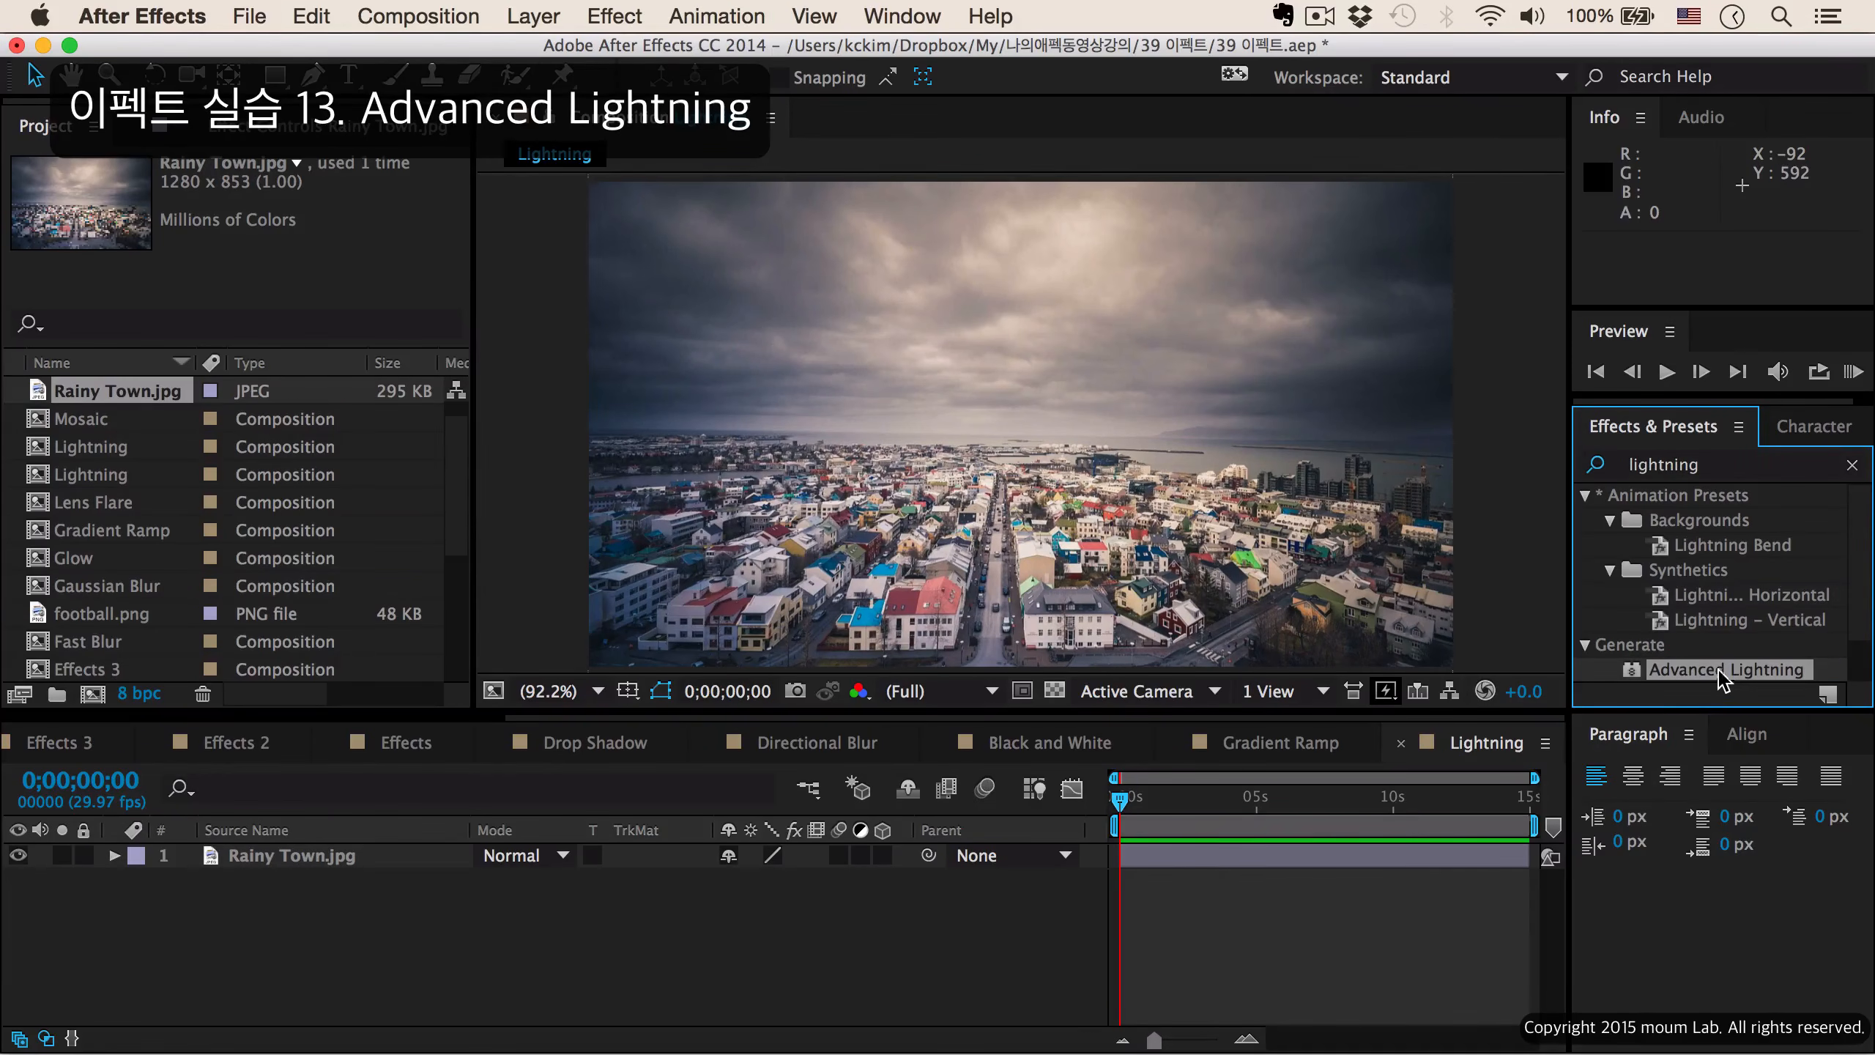
left_click(339, 856)
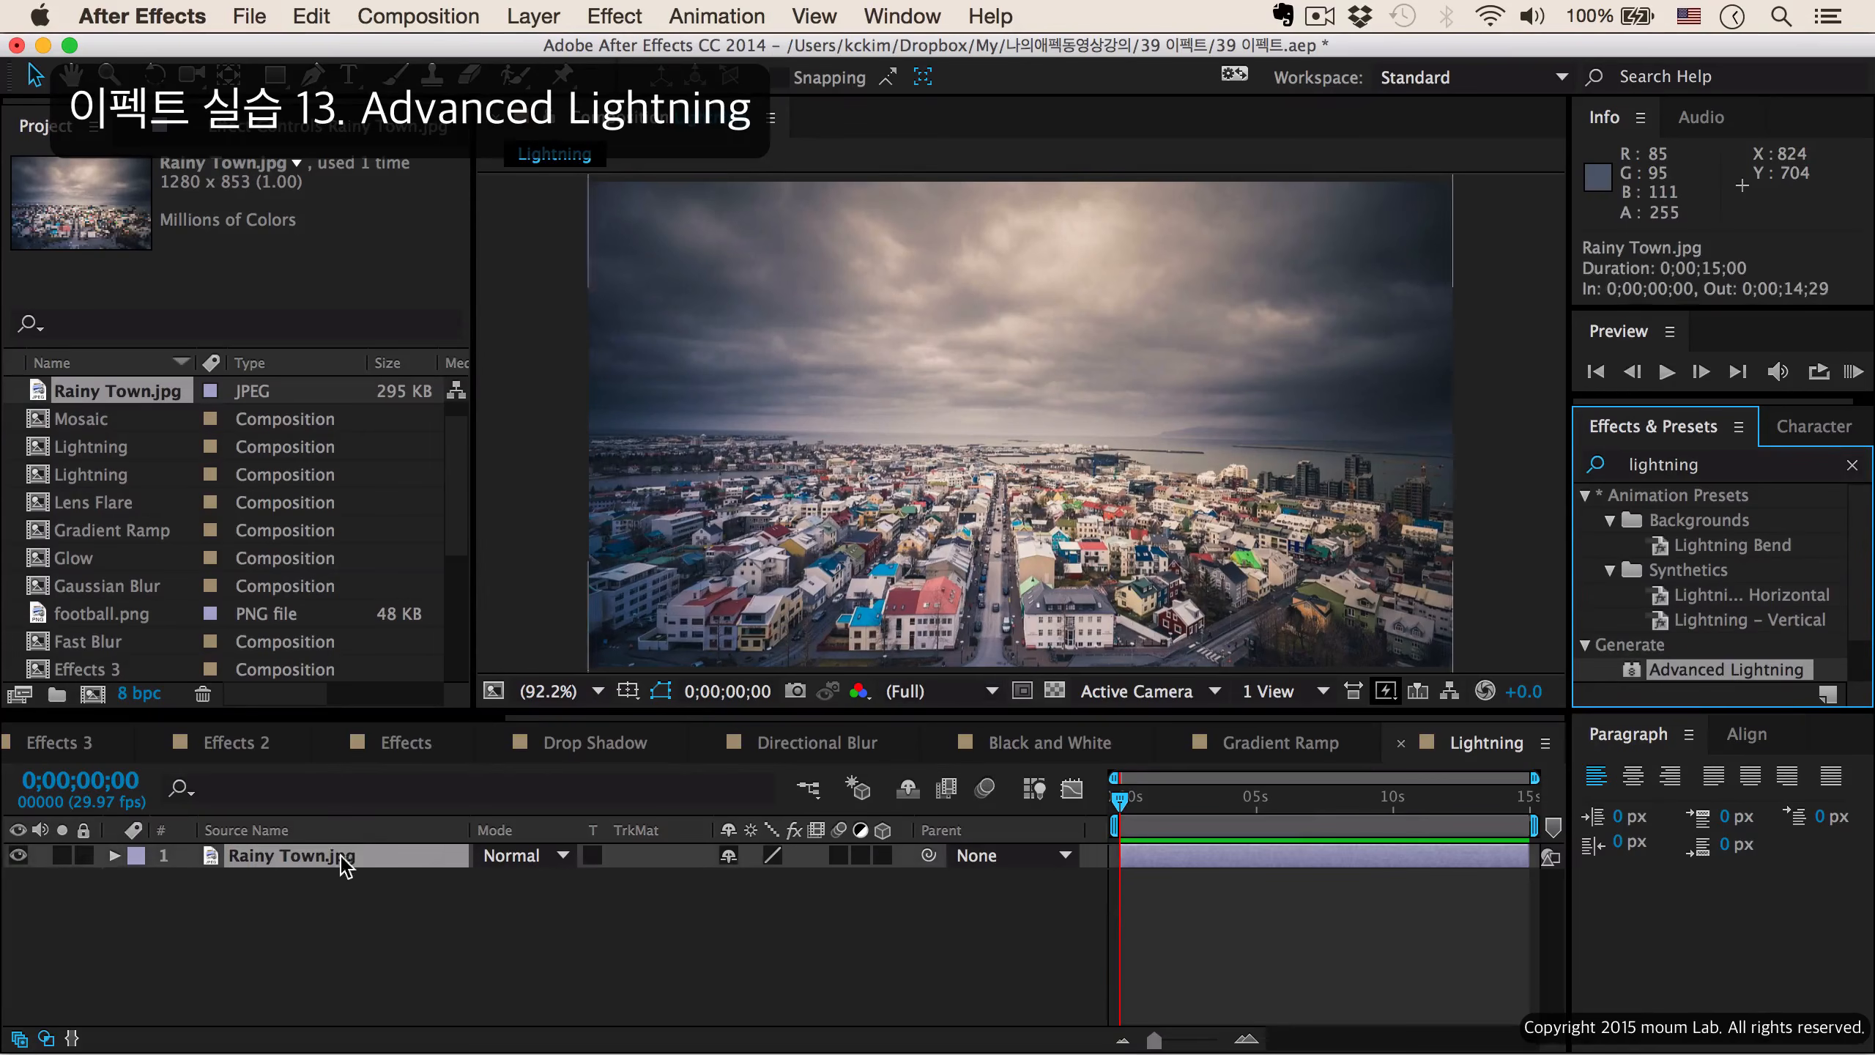
double_click(1726, 673)
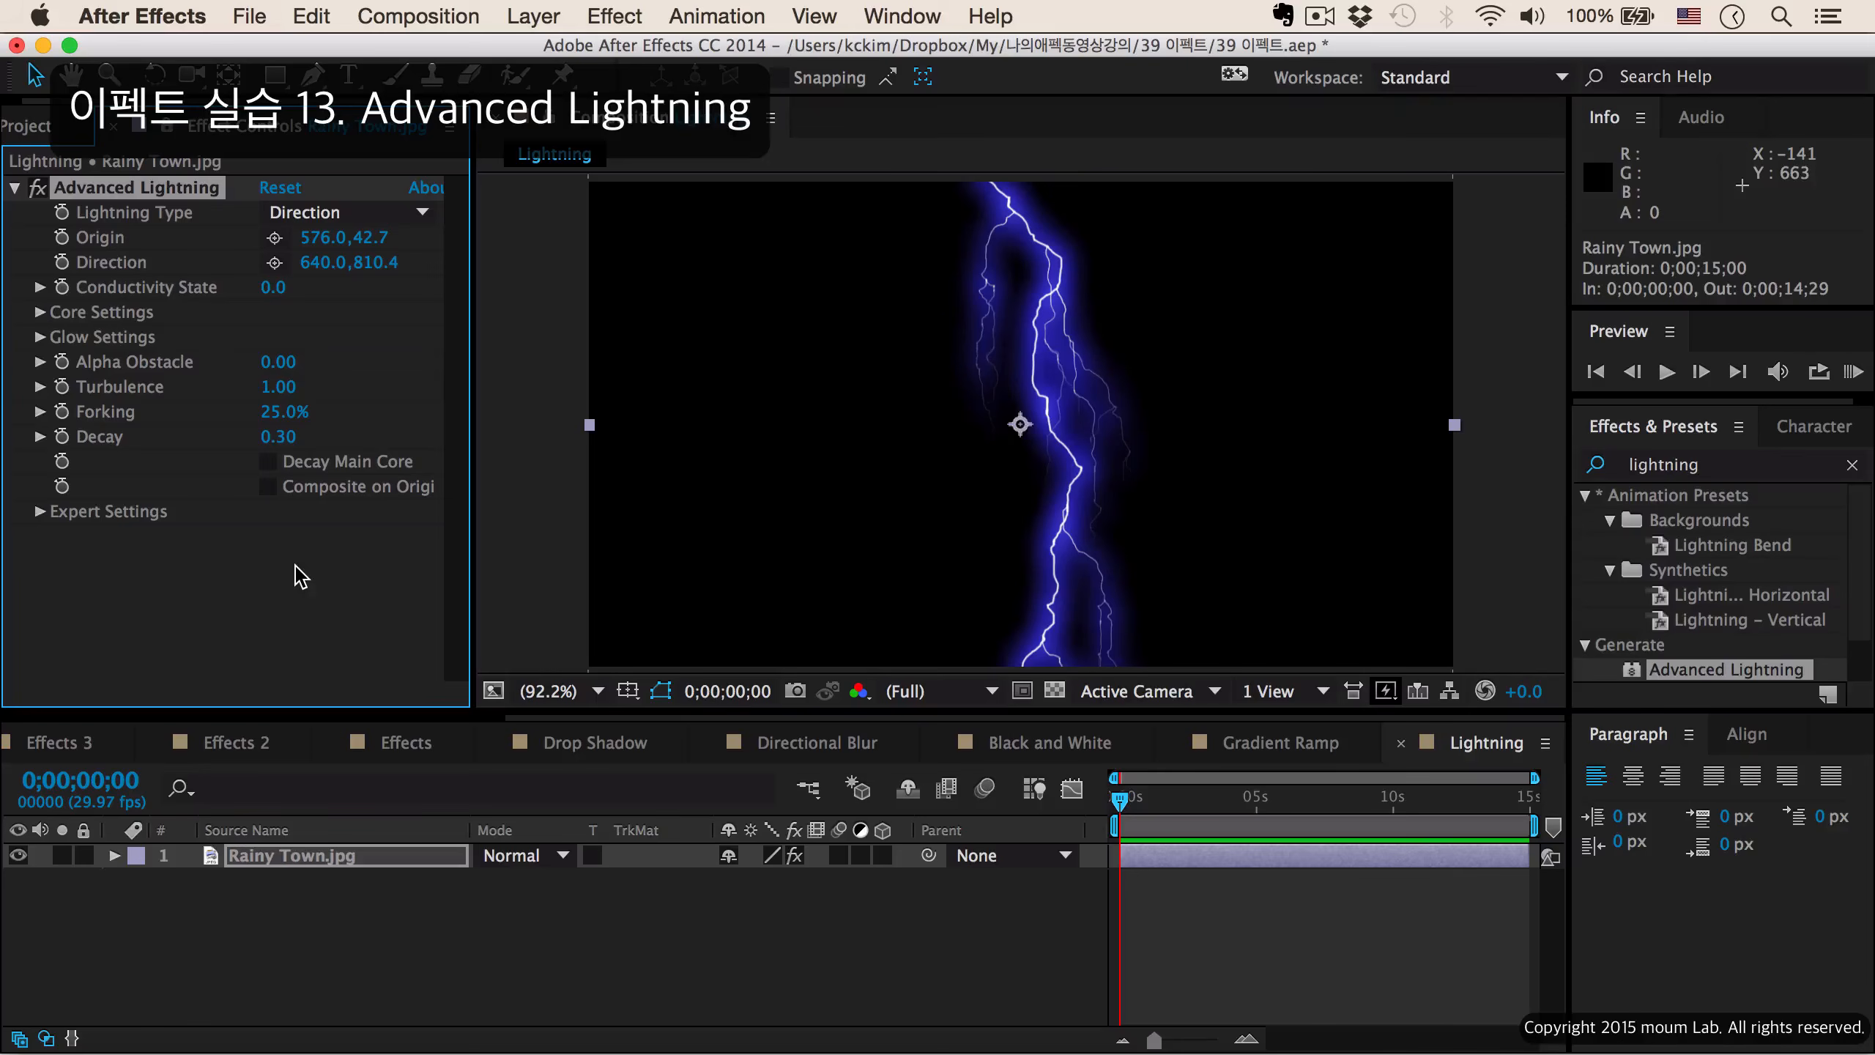
left_click(344, 873)
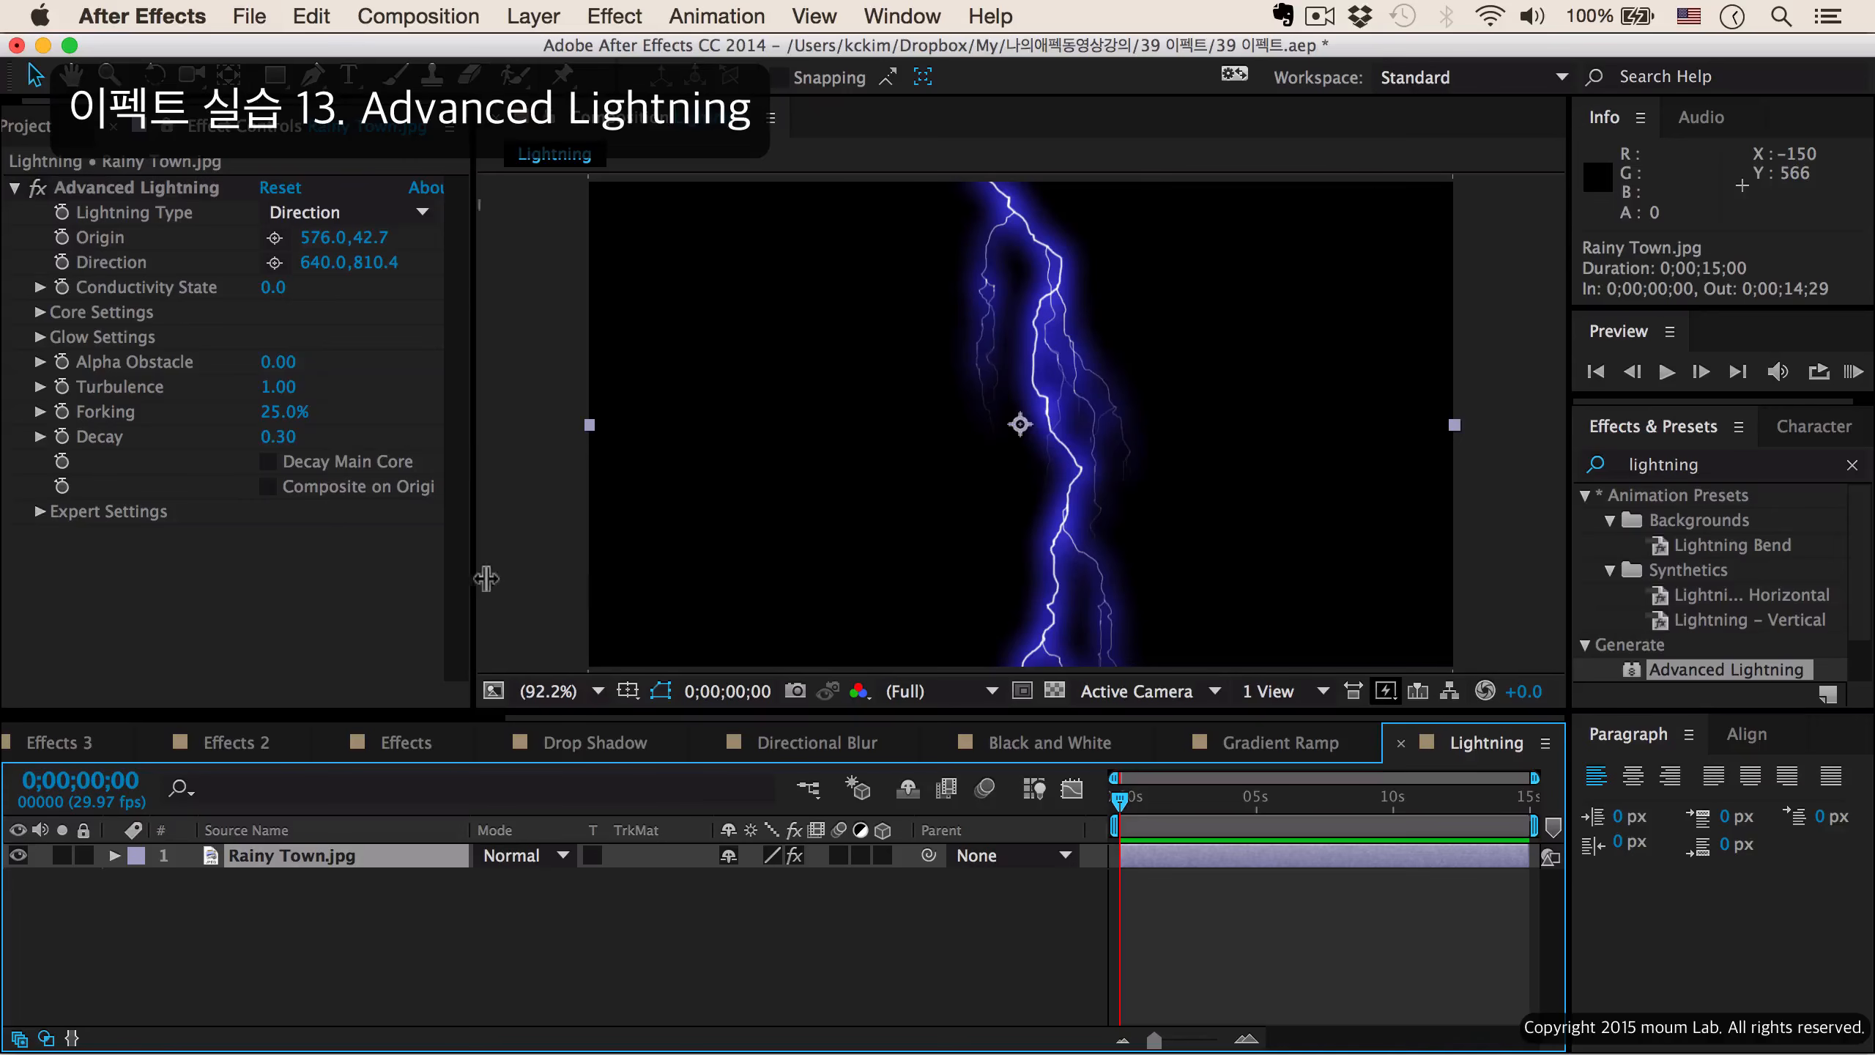
left_click_drag(478, 584, 623, 584)
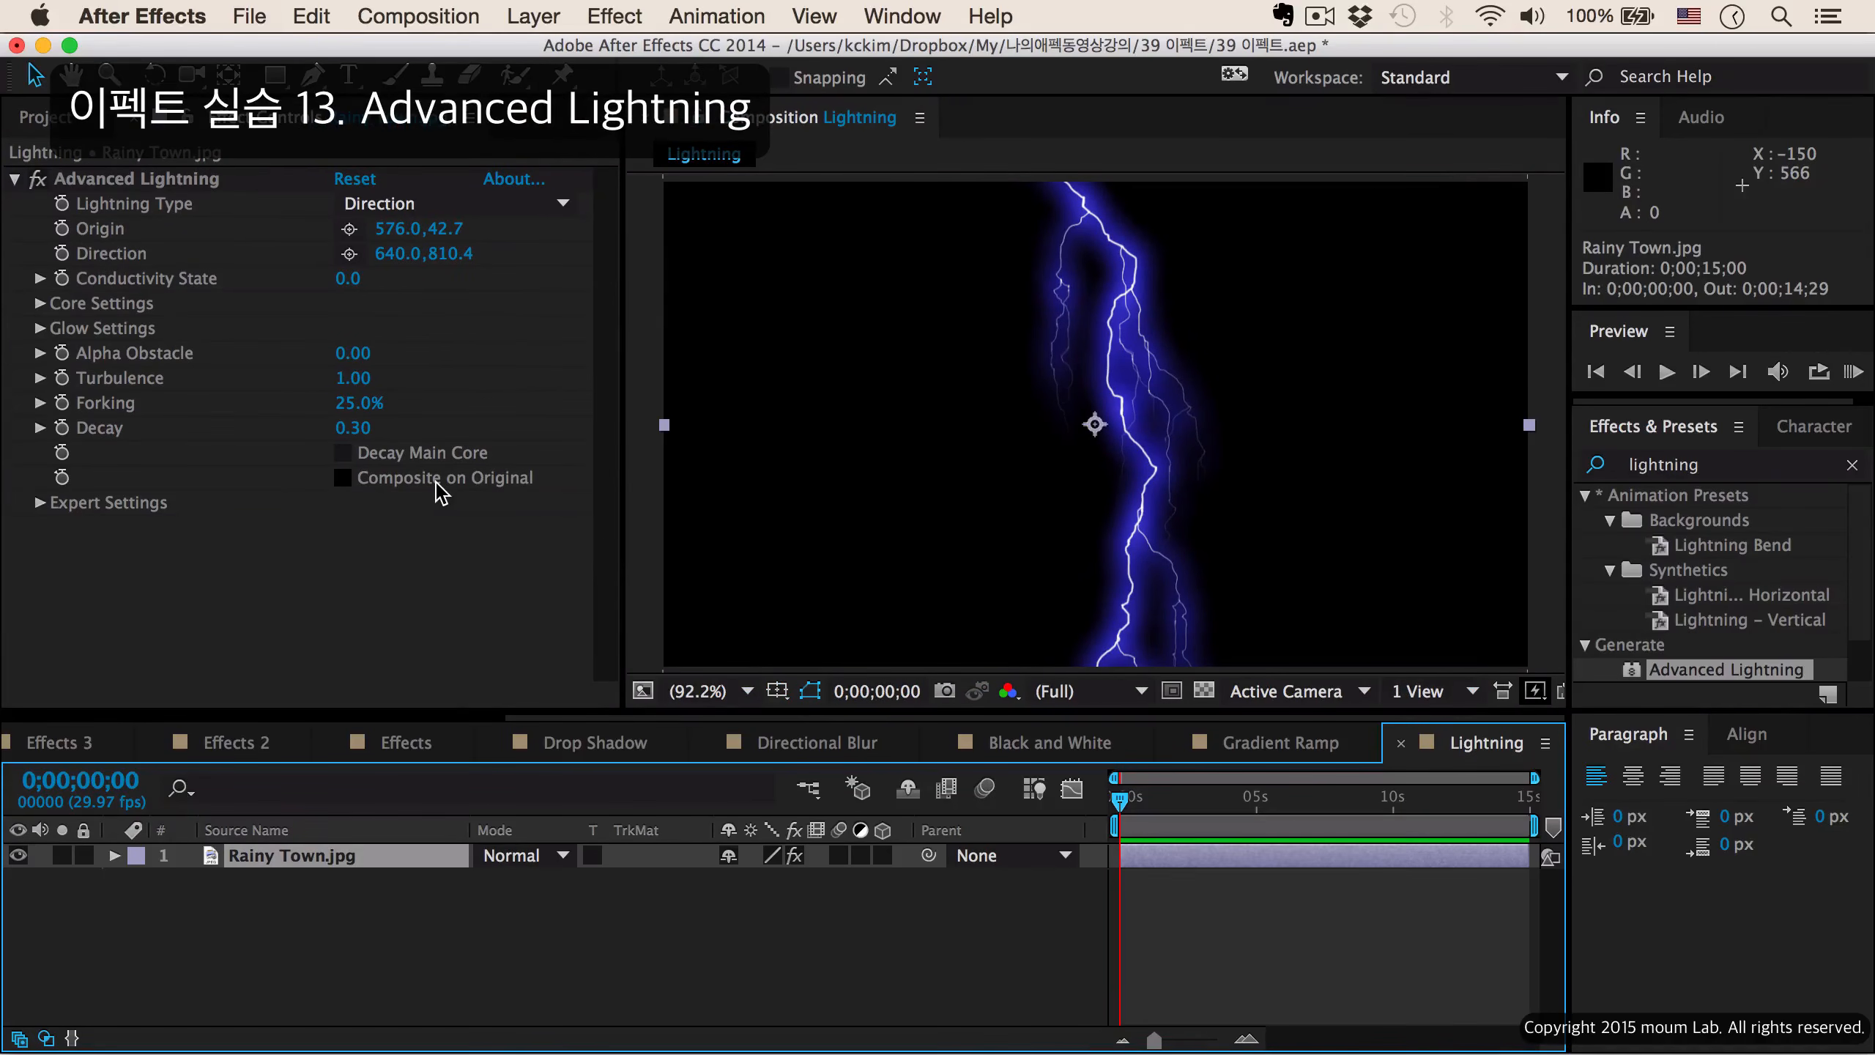
left_click(352, 486)
left_click(345, 478)
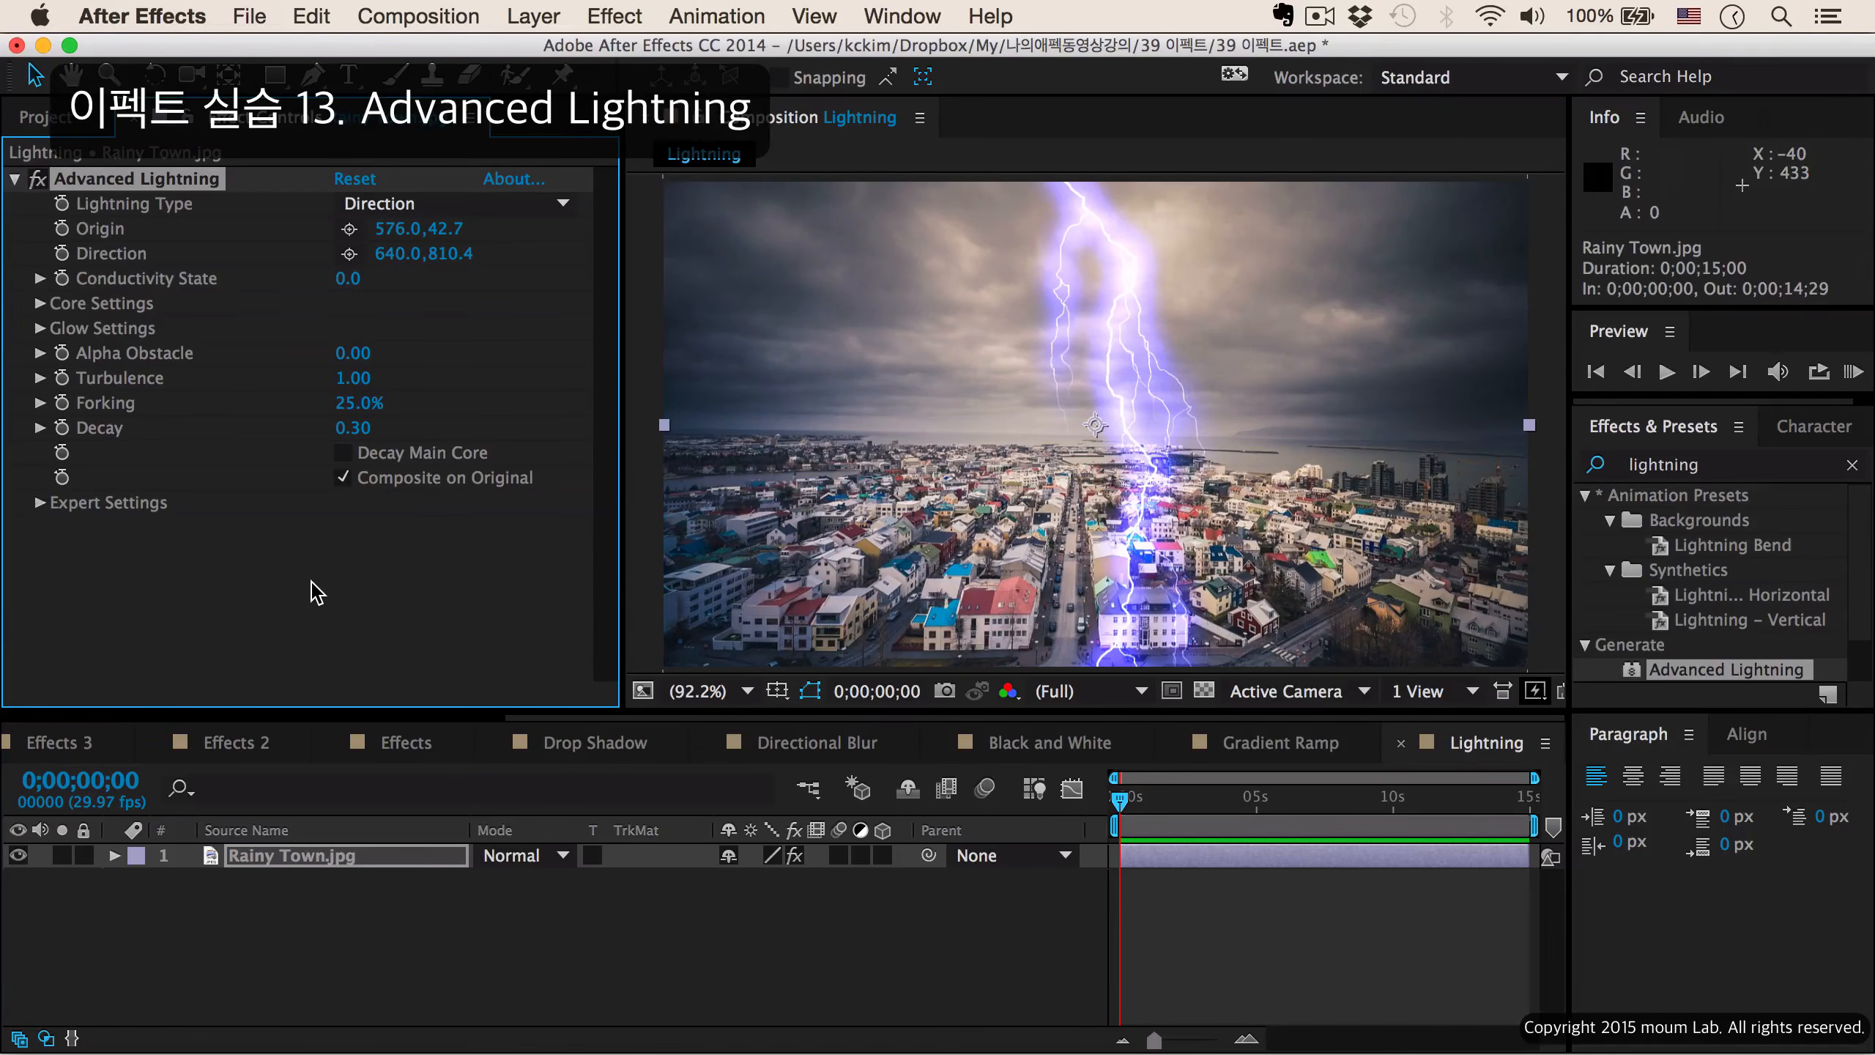
key("super+z")
key("super+z")
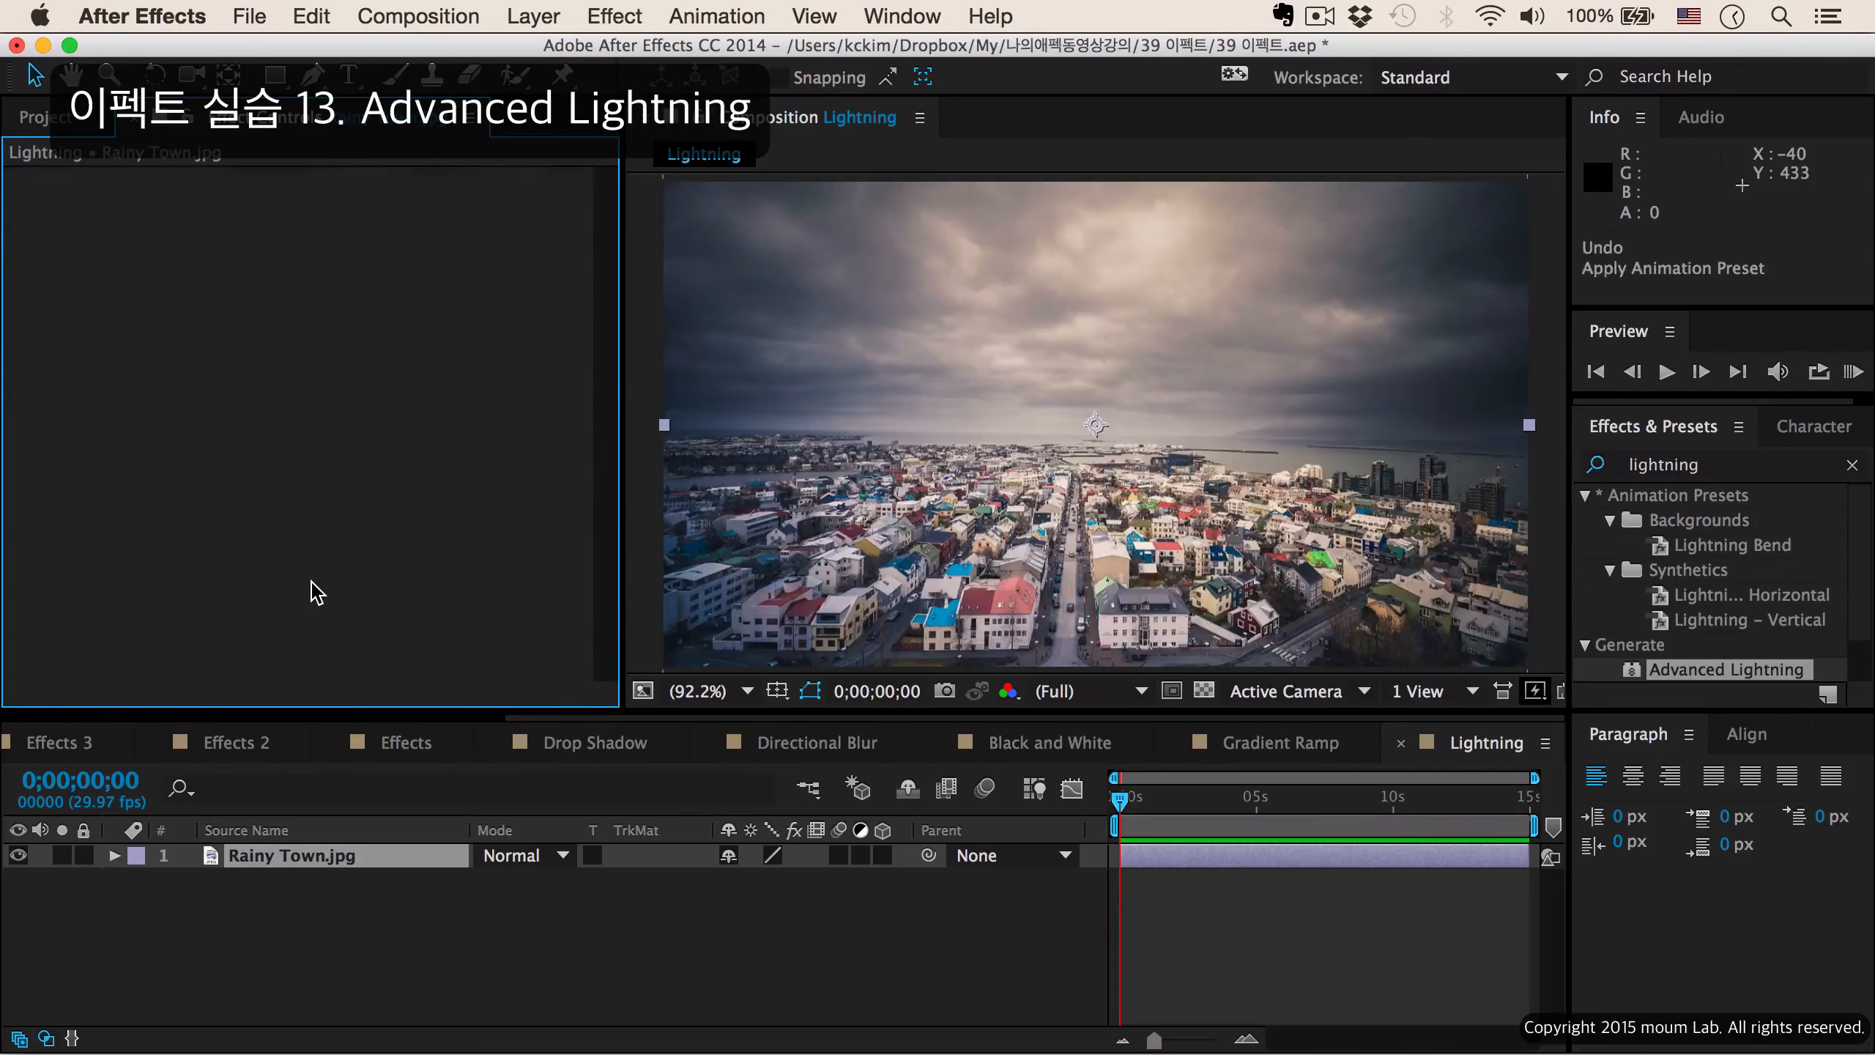
Add a black 1280 x 720 solid above the photo and apply the Advanced Lightning effect to it.
left_click(49, 116)
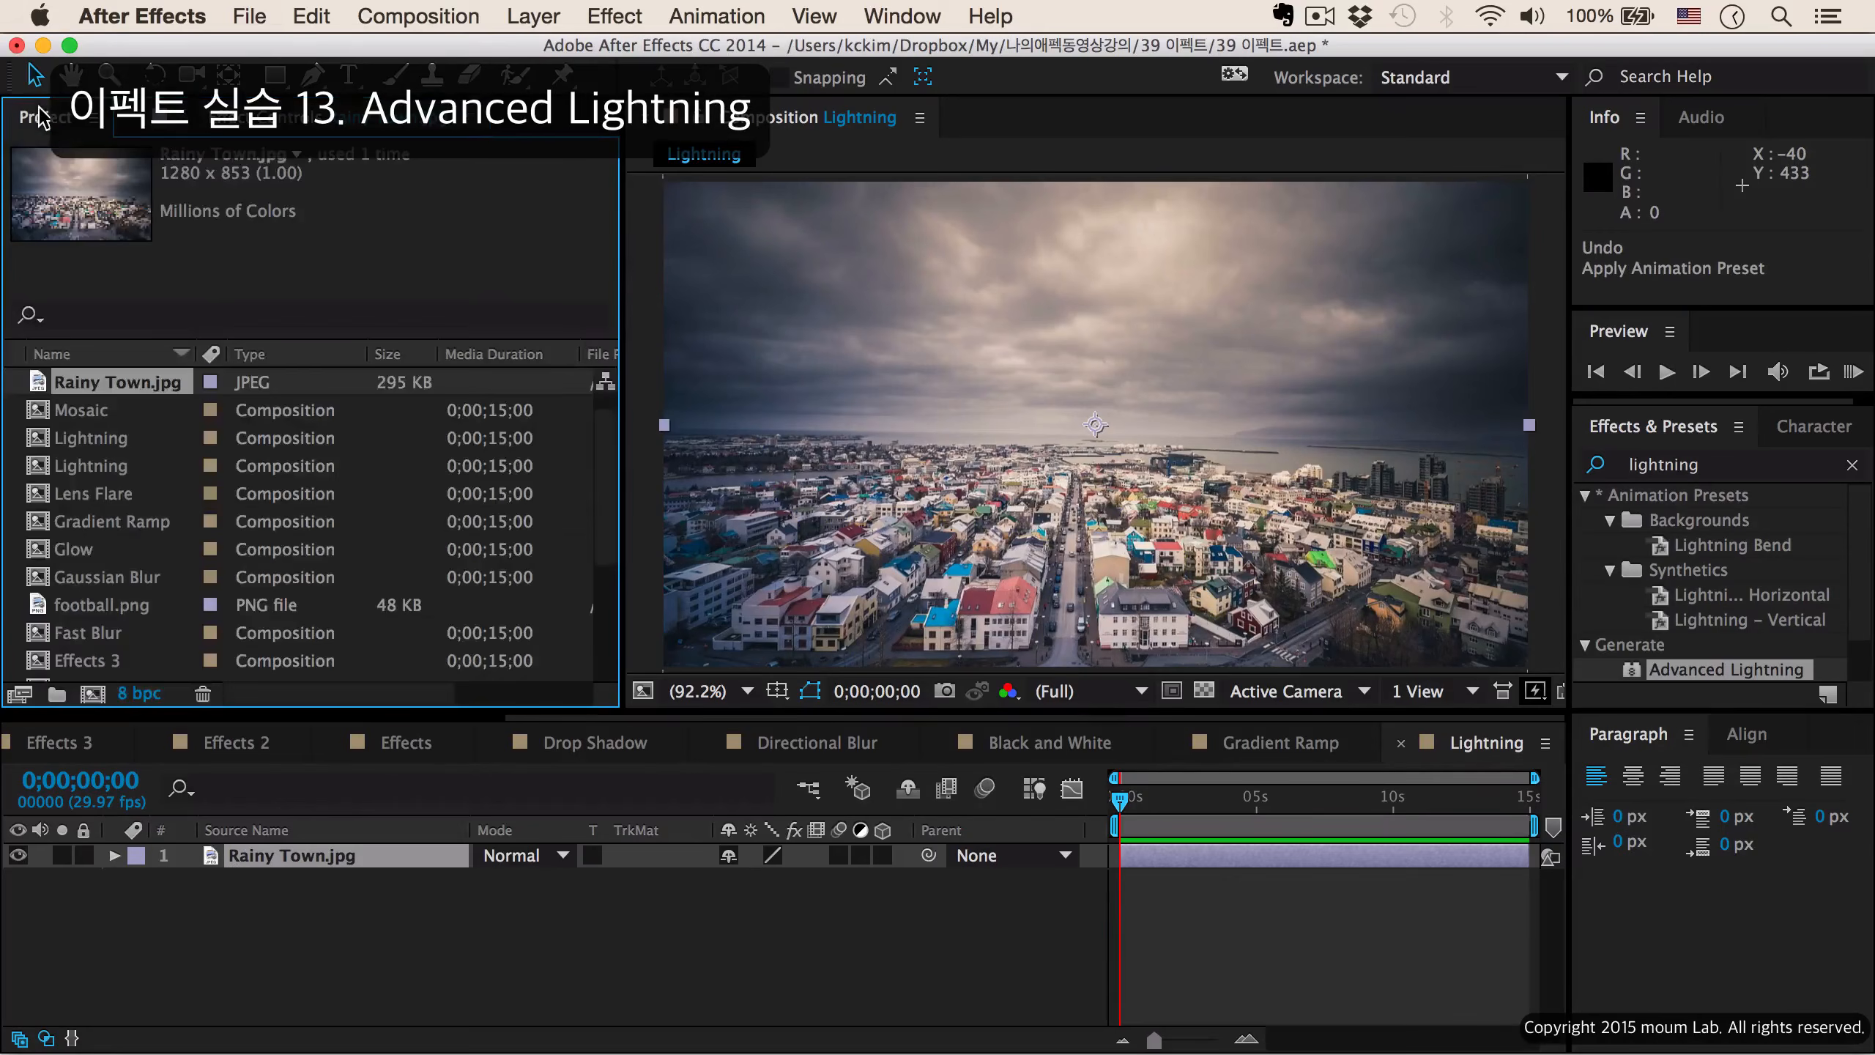
left_click(423, 916)
key("super+y")
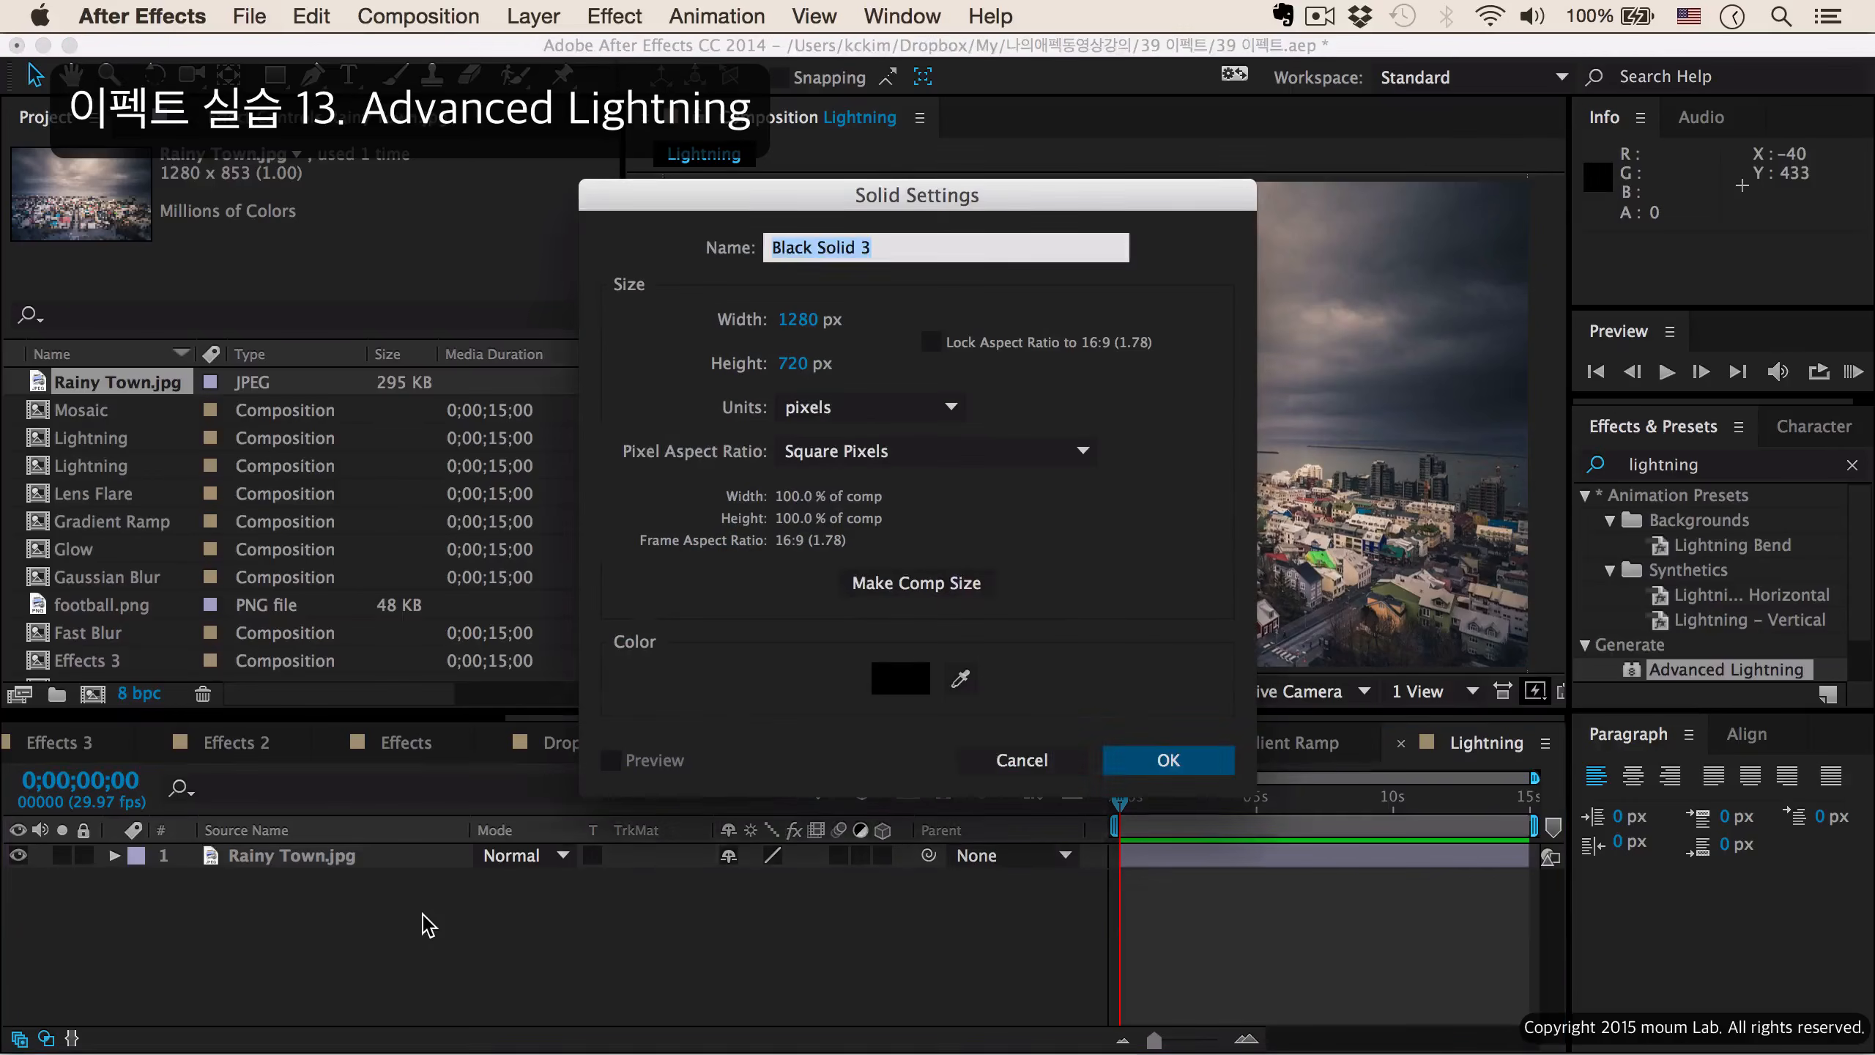
left_click(1176, 760)
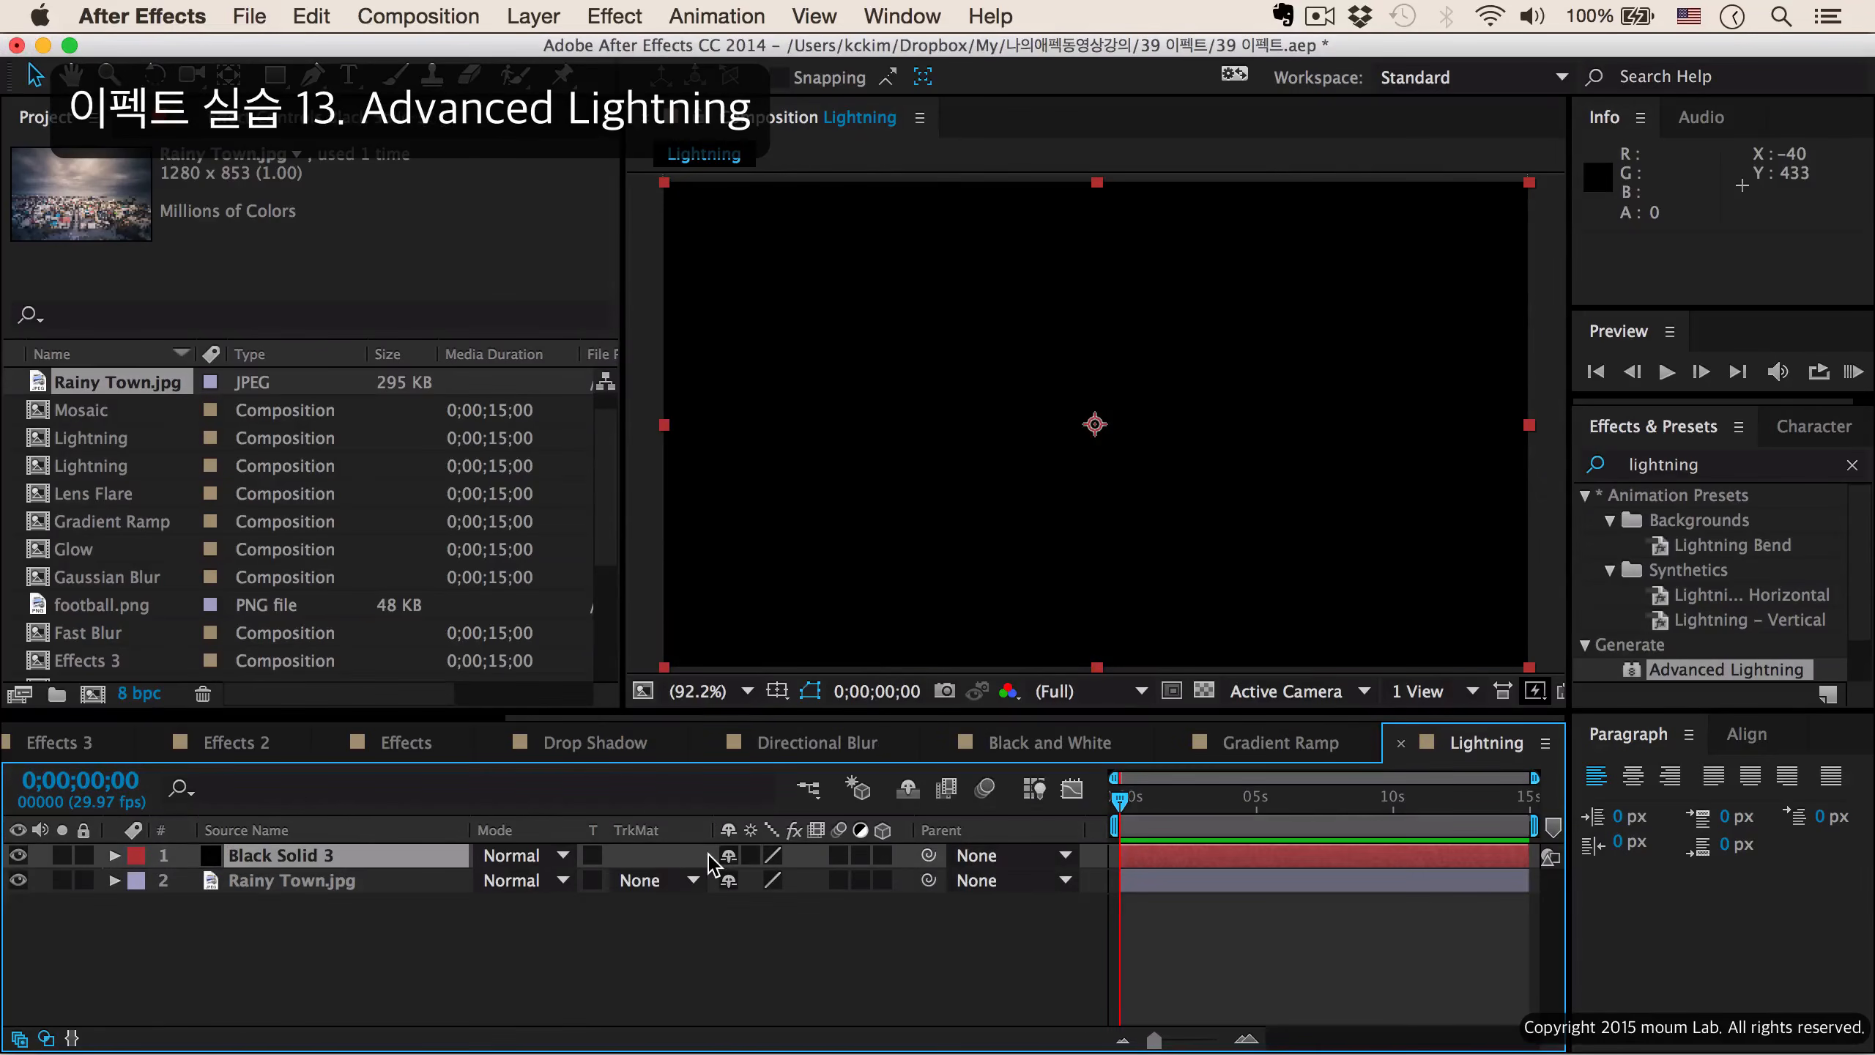
double_click(1726, 669)
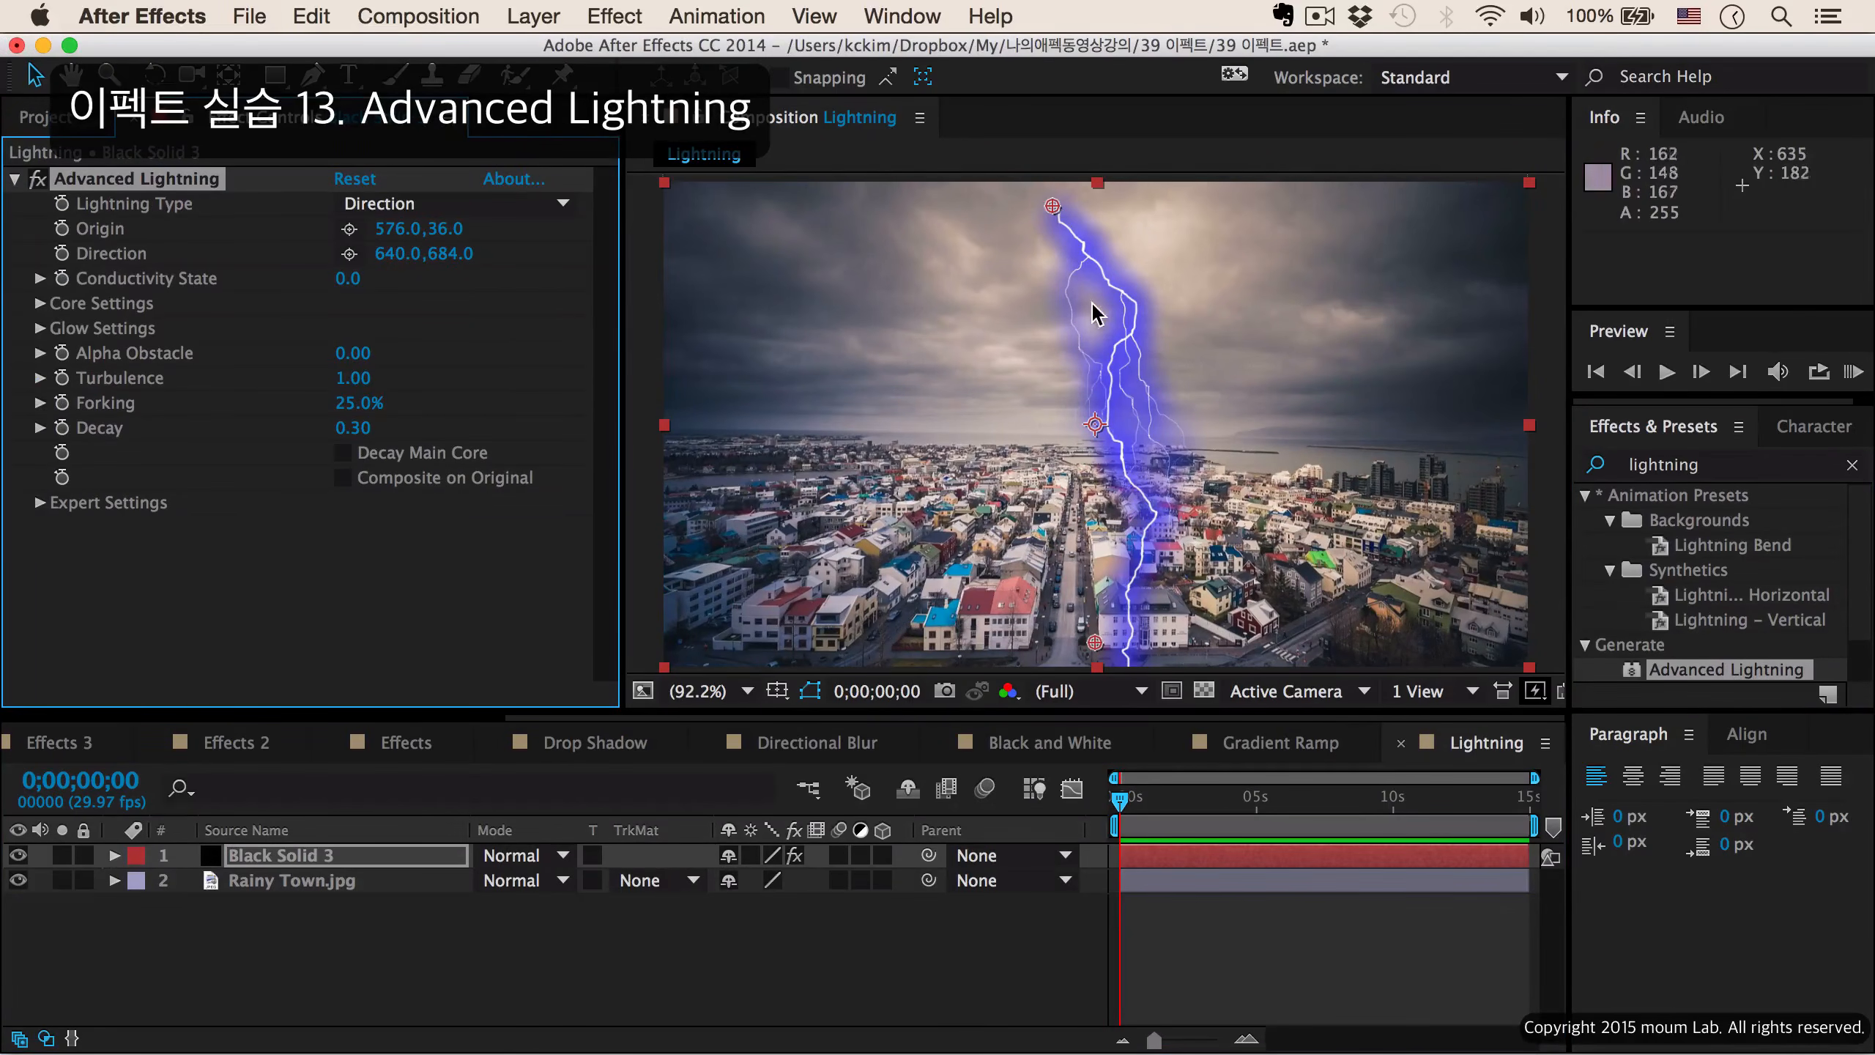
Undo the last value change and place the lightning's Origin at the photo's upper edge, about 574.7, -4.3.
key("super+z")
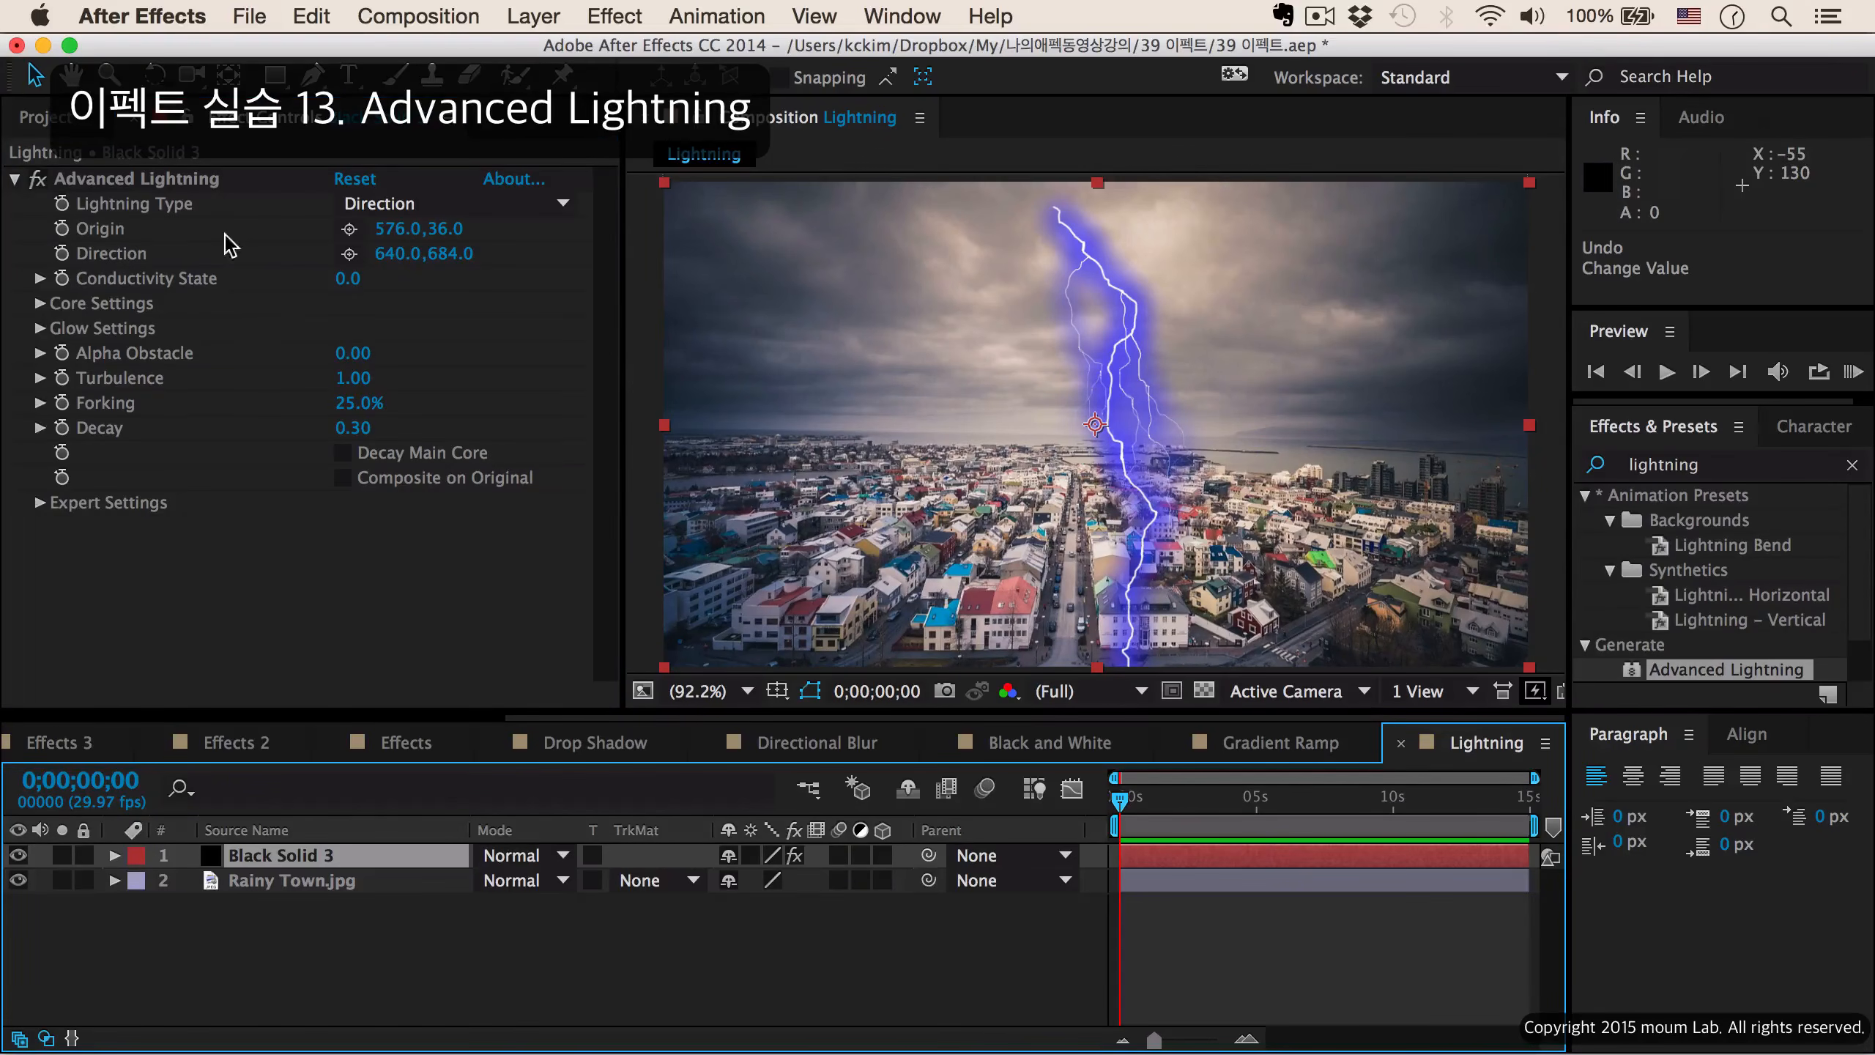
left_click(101, 227)
left_click(350, 230)
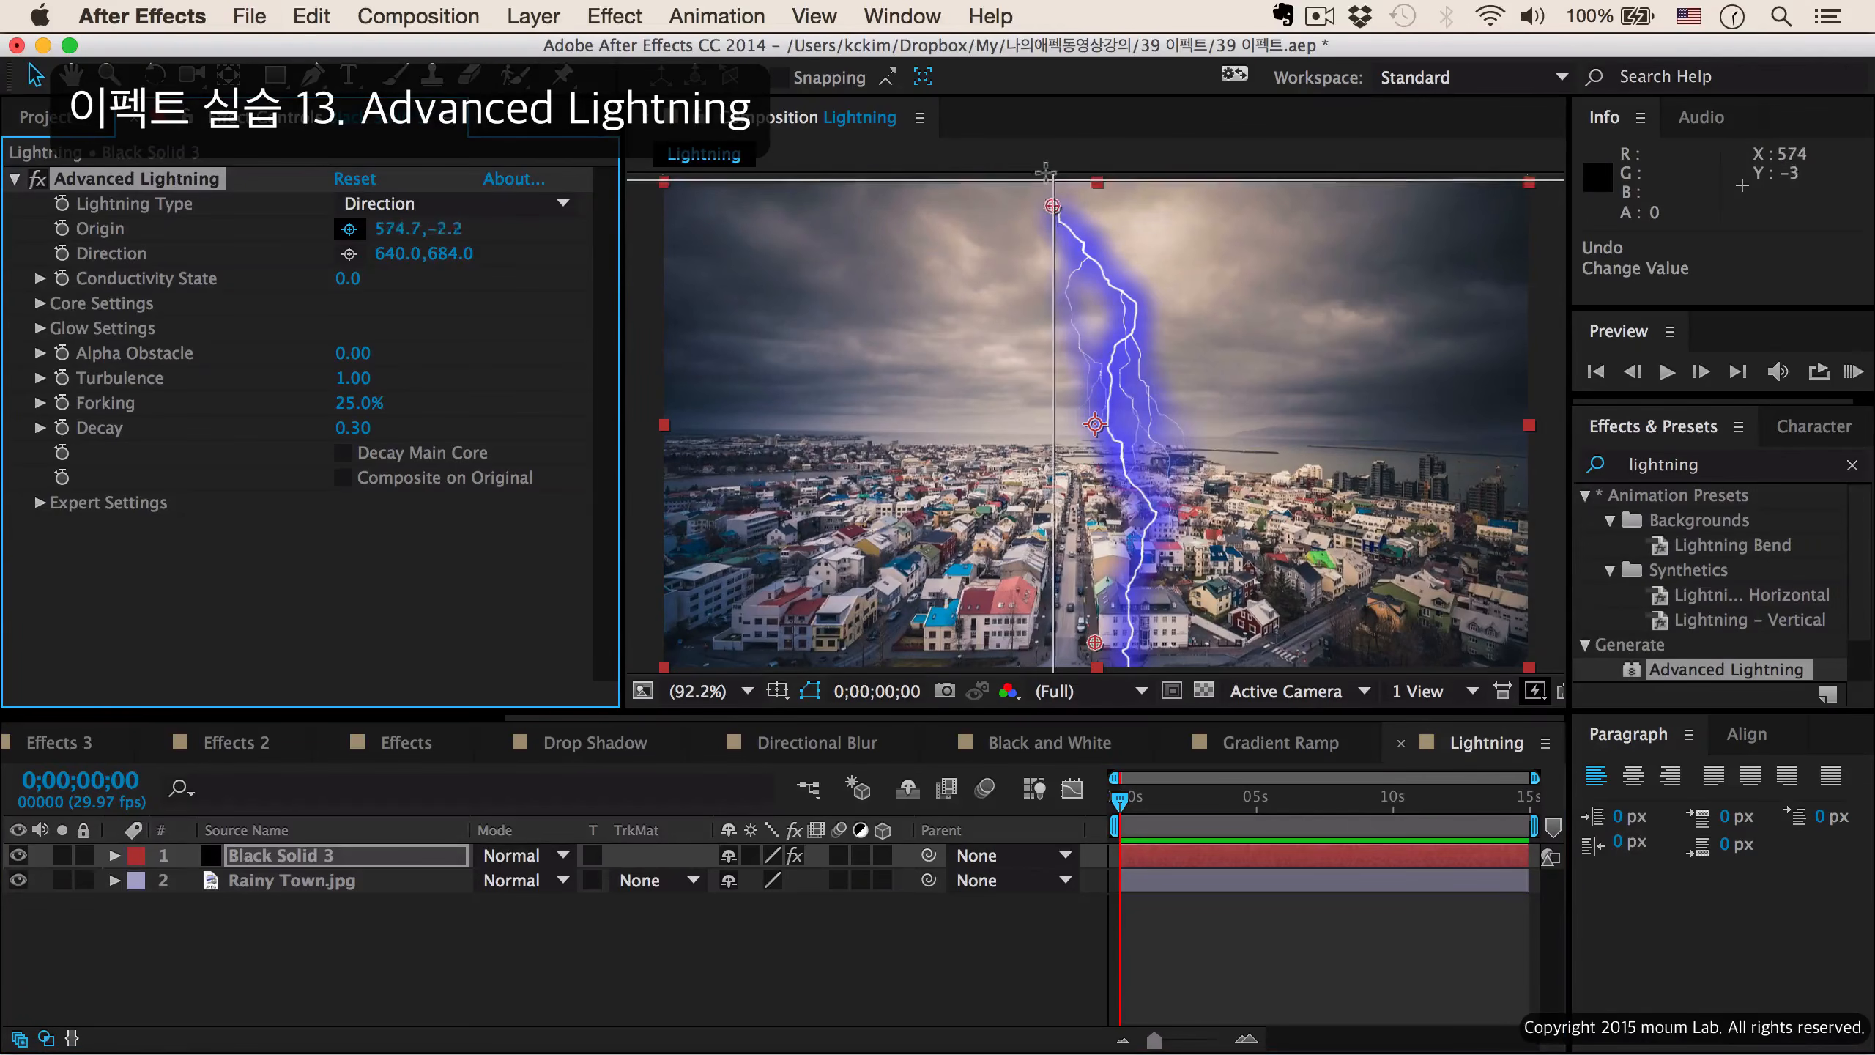
left_click(1046, 172)
Move the current time to 0;00;01;00 and enable keyframing for the Advanced Lightning Origin.
left_click(347, 761)
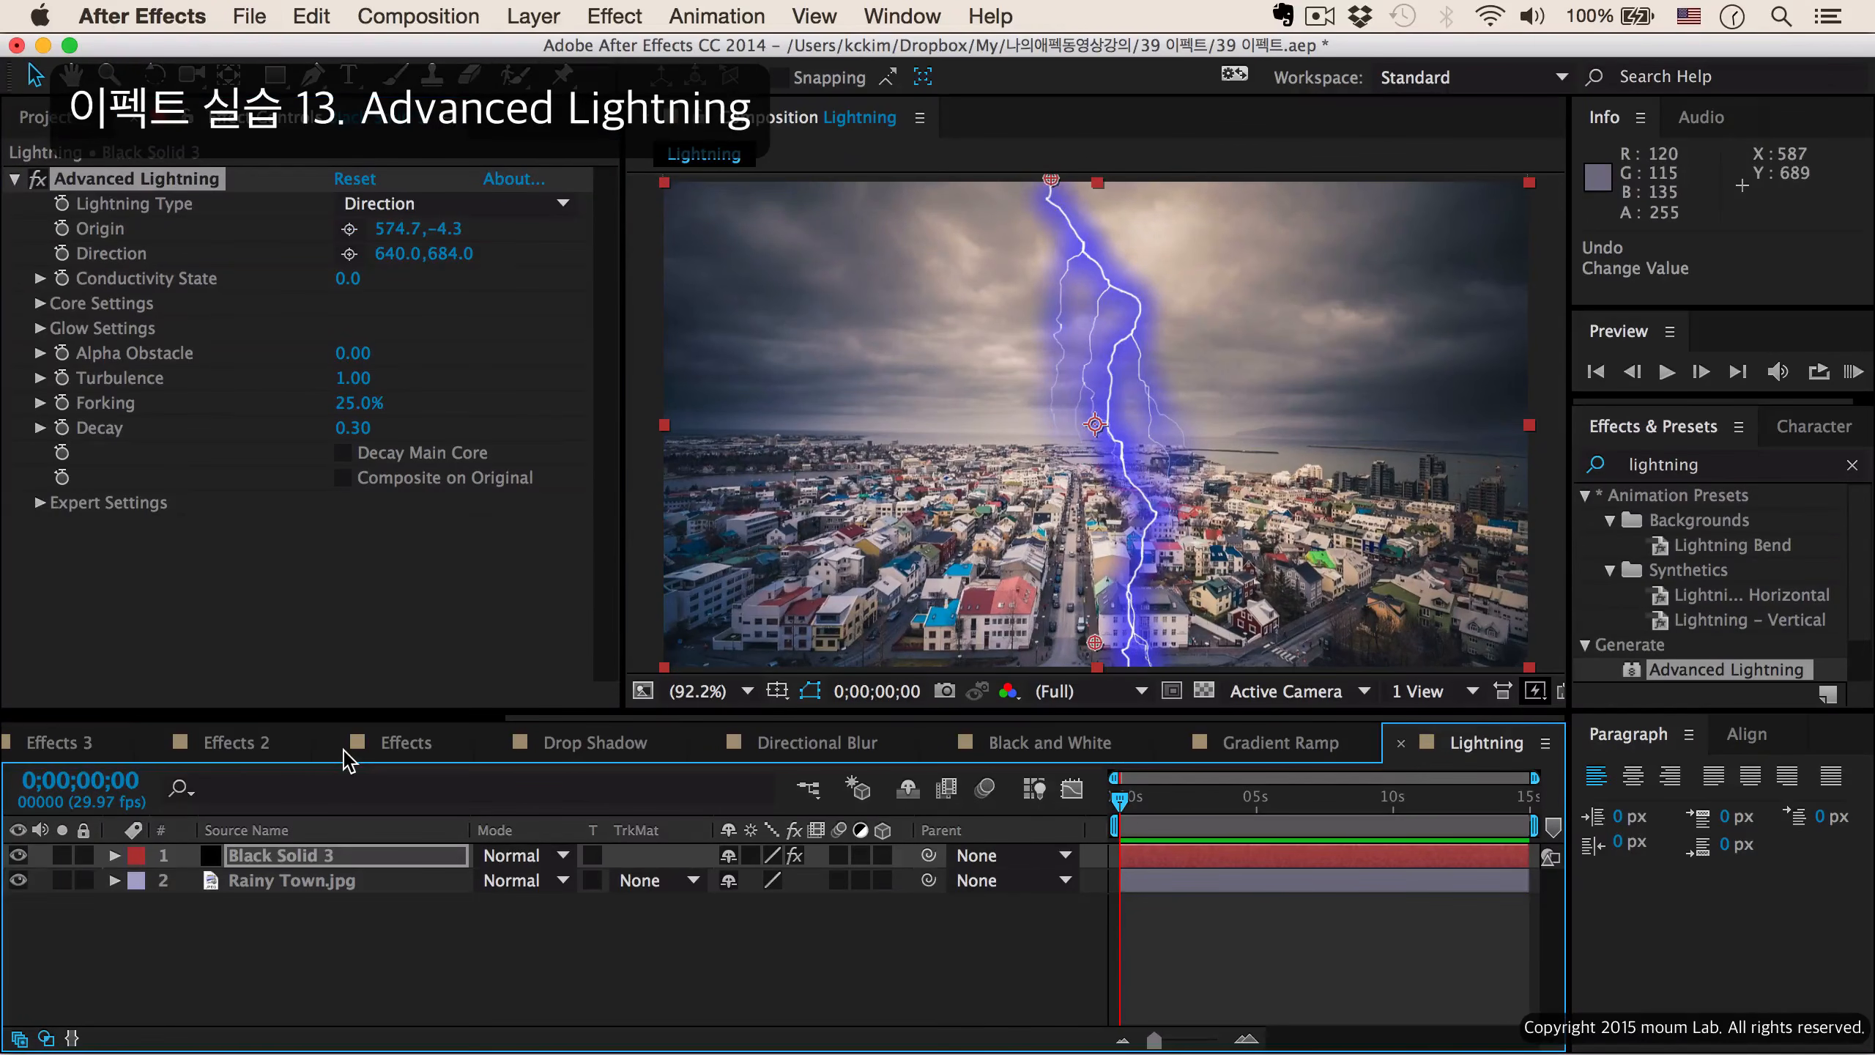
type("1")
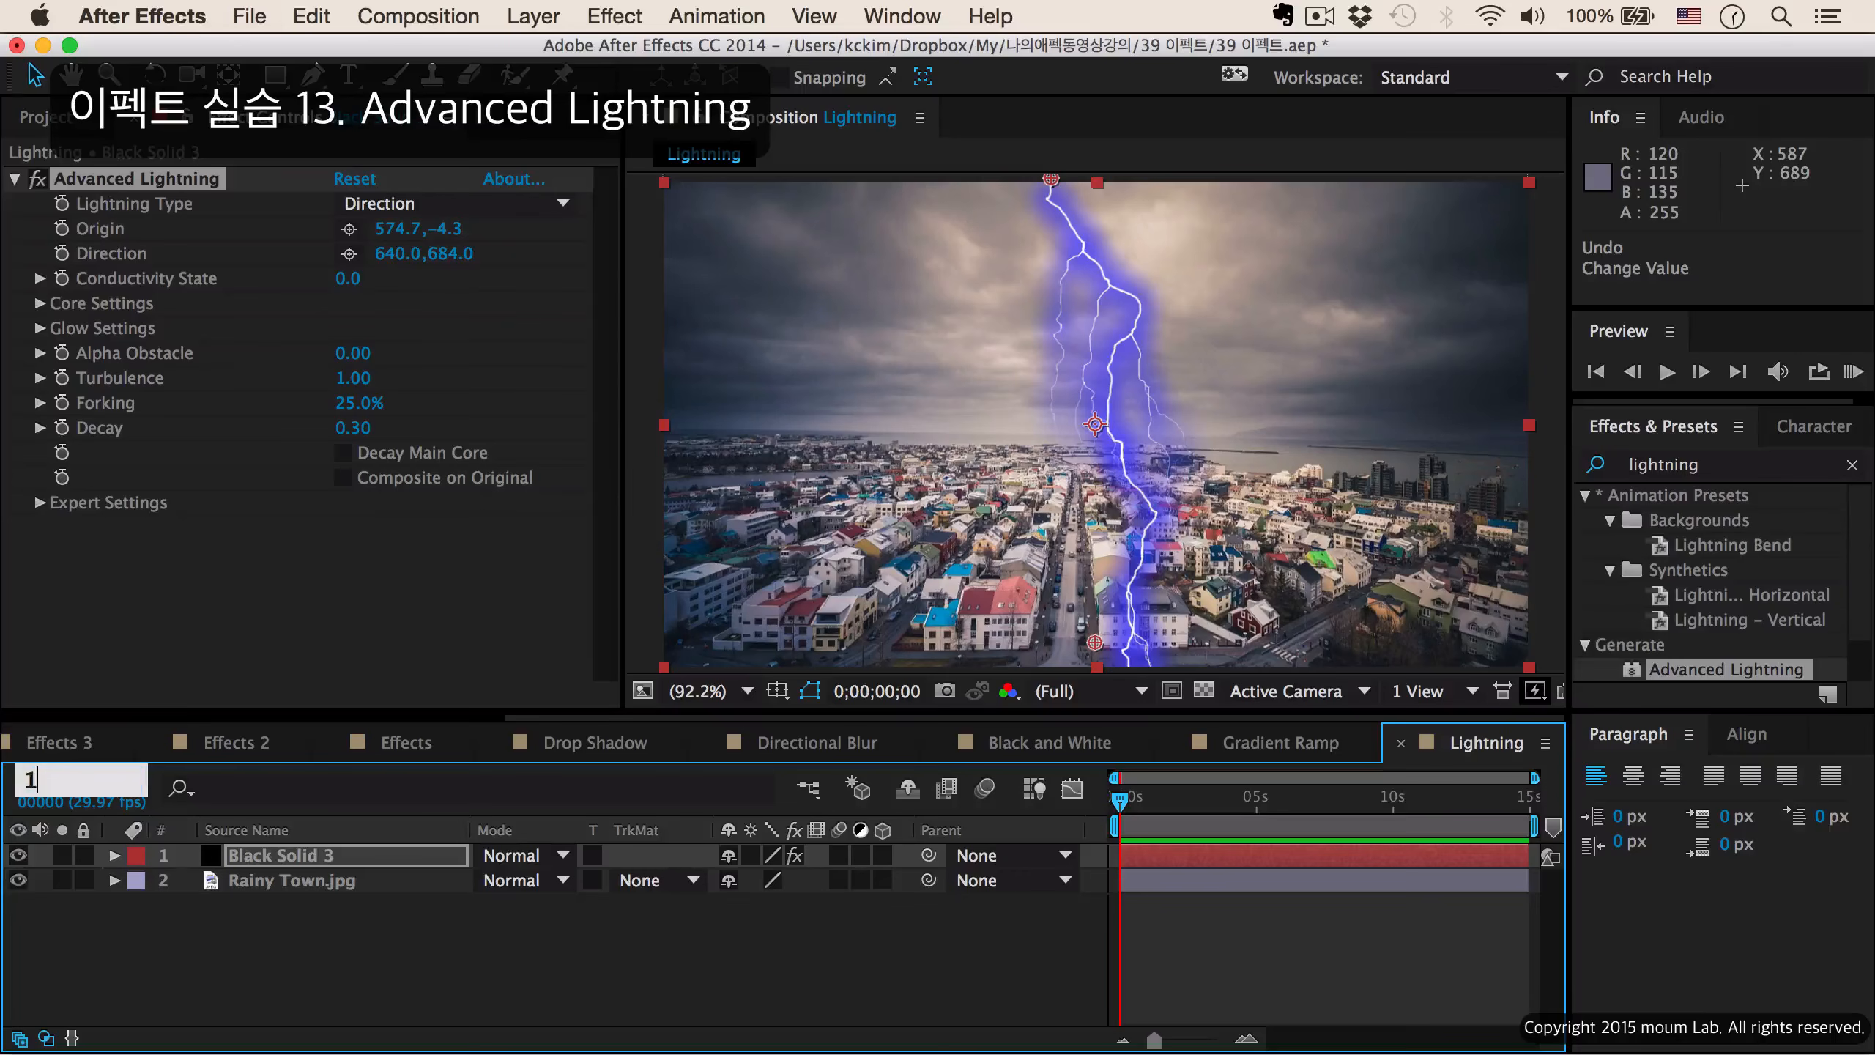
type(".")
key("Return")
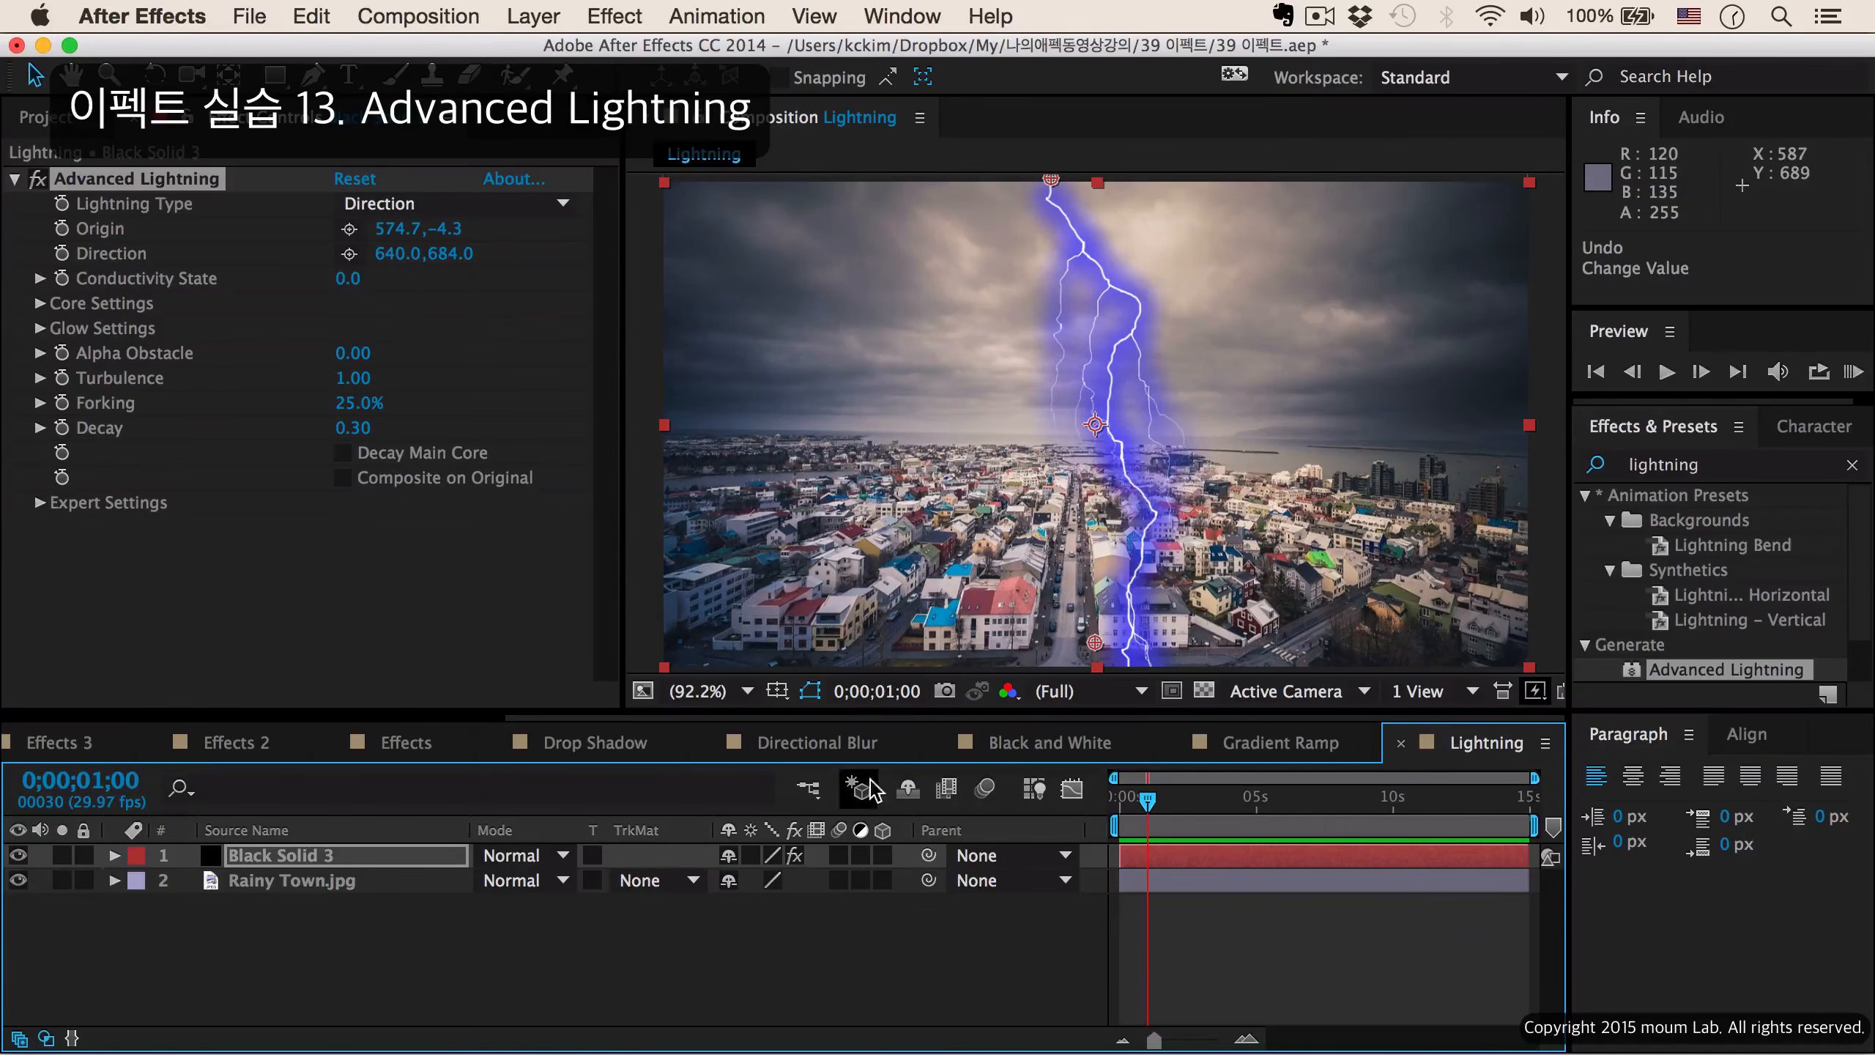
left_click(62, 228)
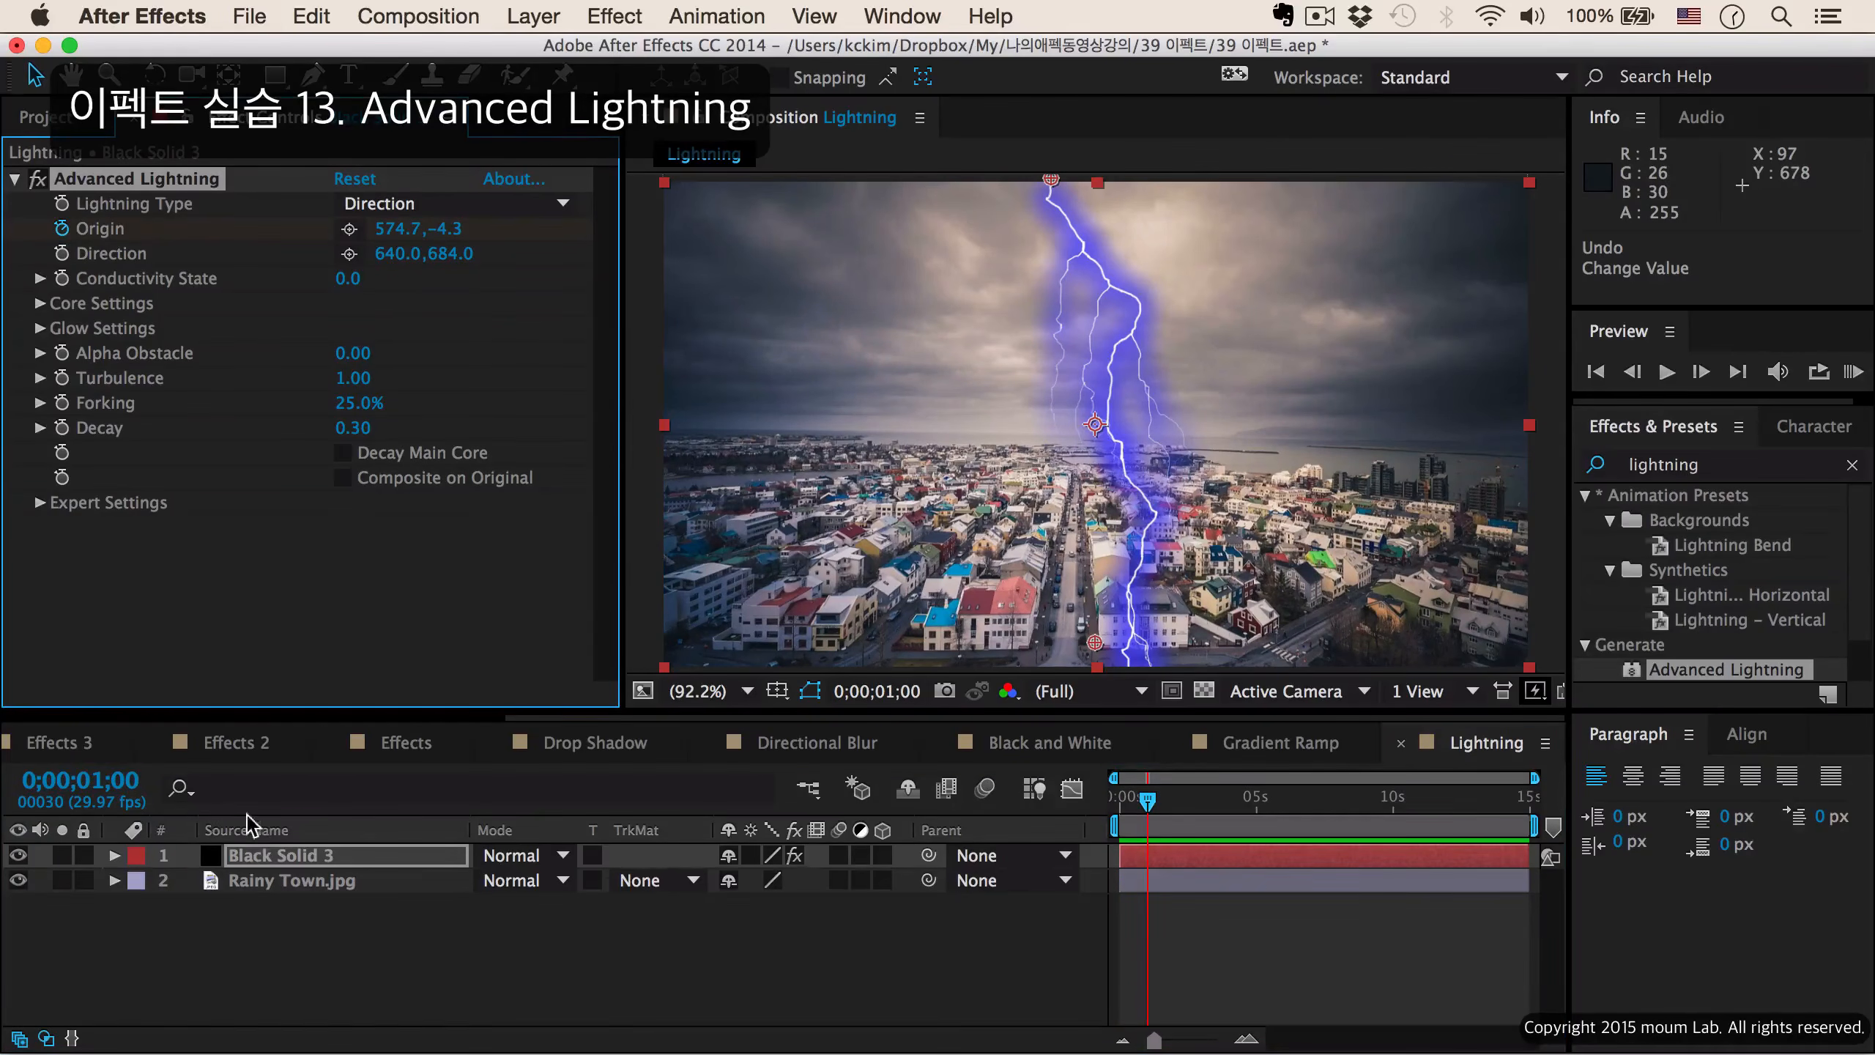
At 0;00;02;00, set the Advanced Lightning Origin to 661.7, -4.3 to add a second keyframe.
left_click(111, 782)
type("200")
key("Return")
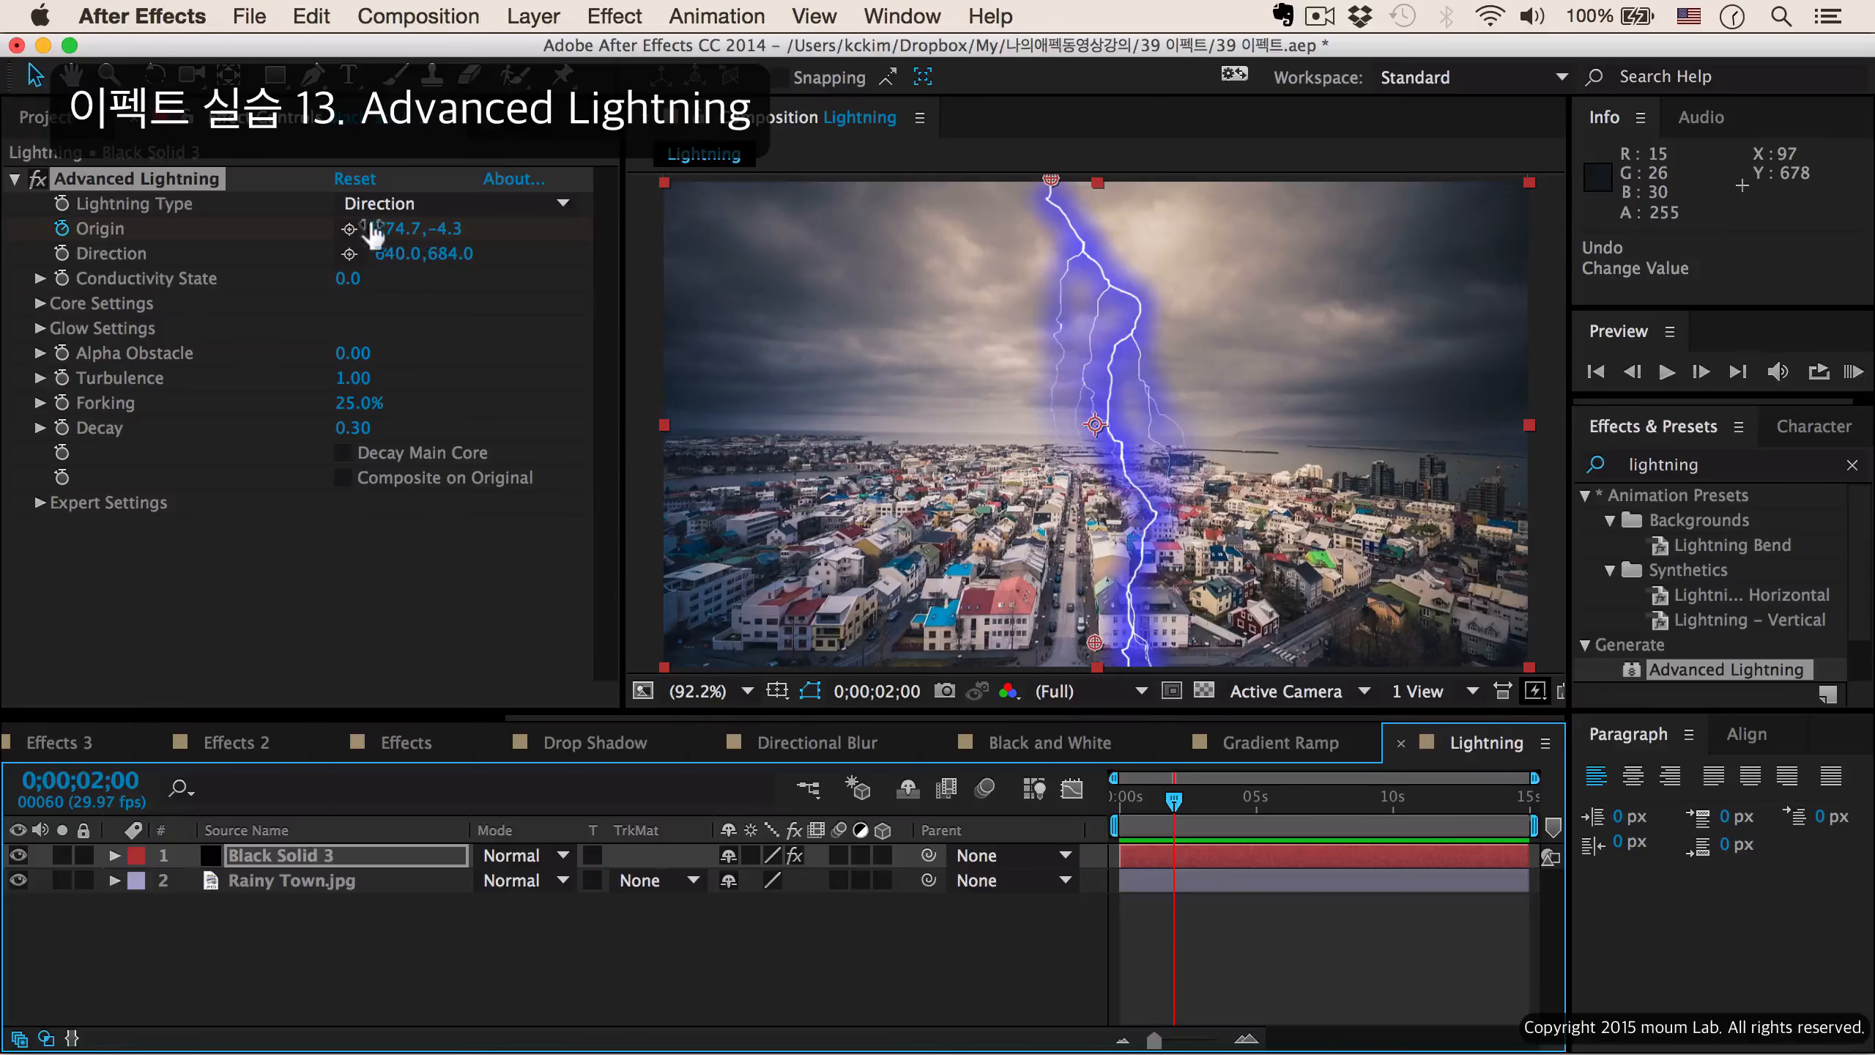
left_click_drag(389, 232, 517, 224)
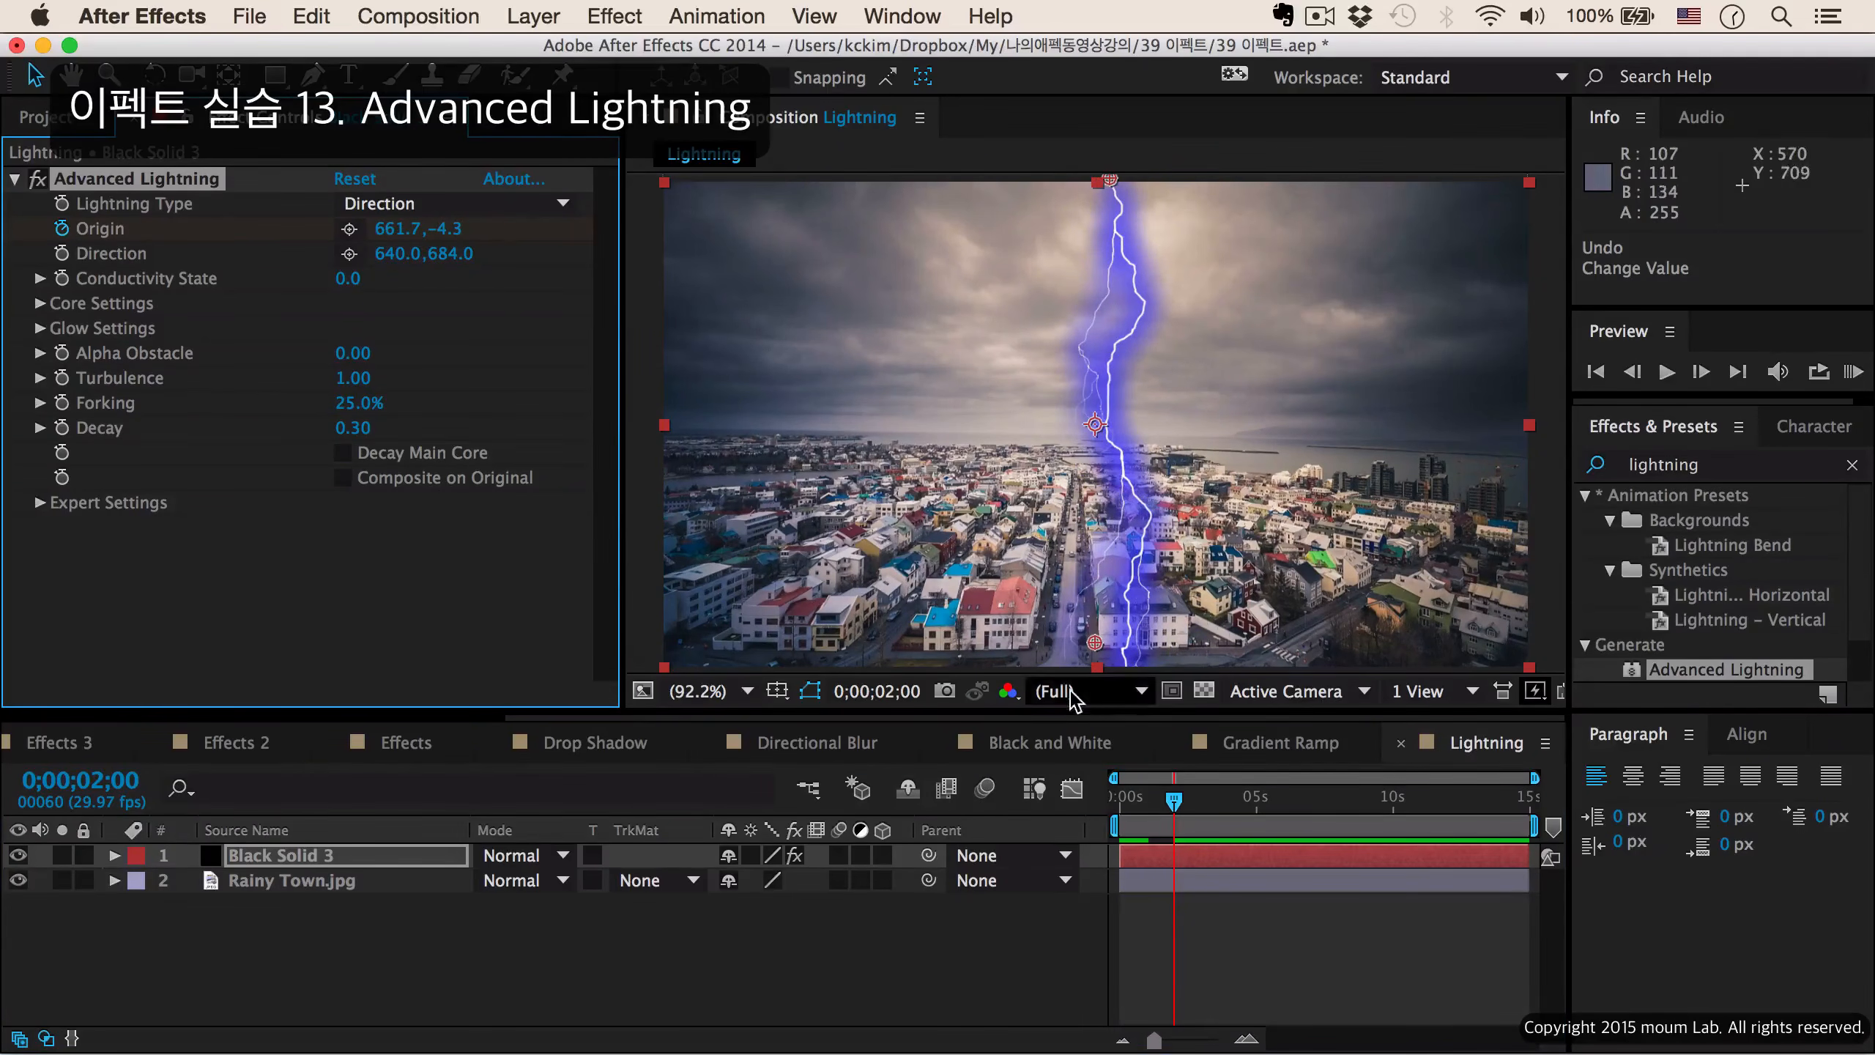
End the work area at 0;00;04;00 and preview the lightning animation.
left_click(82, 780)
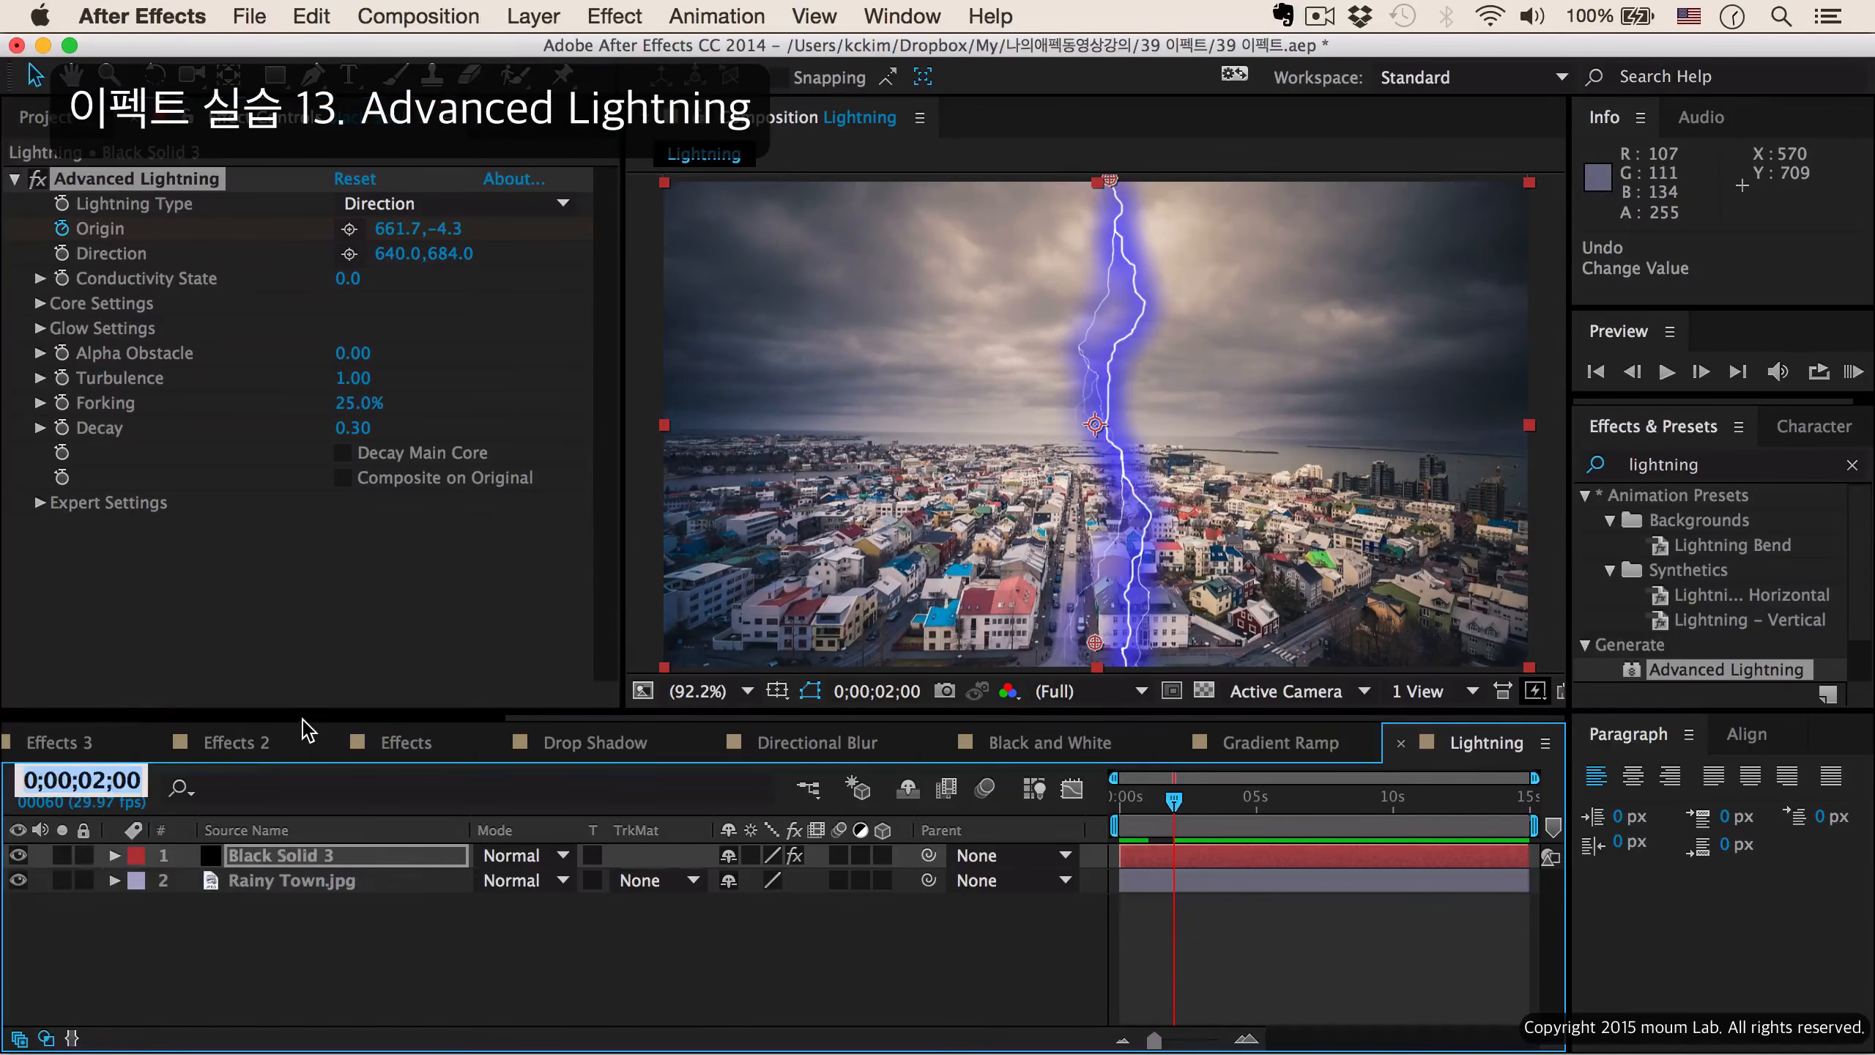
type("4.")
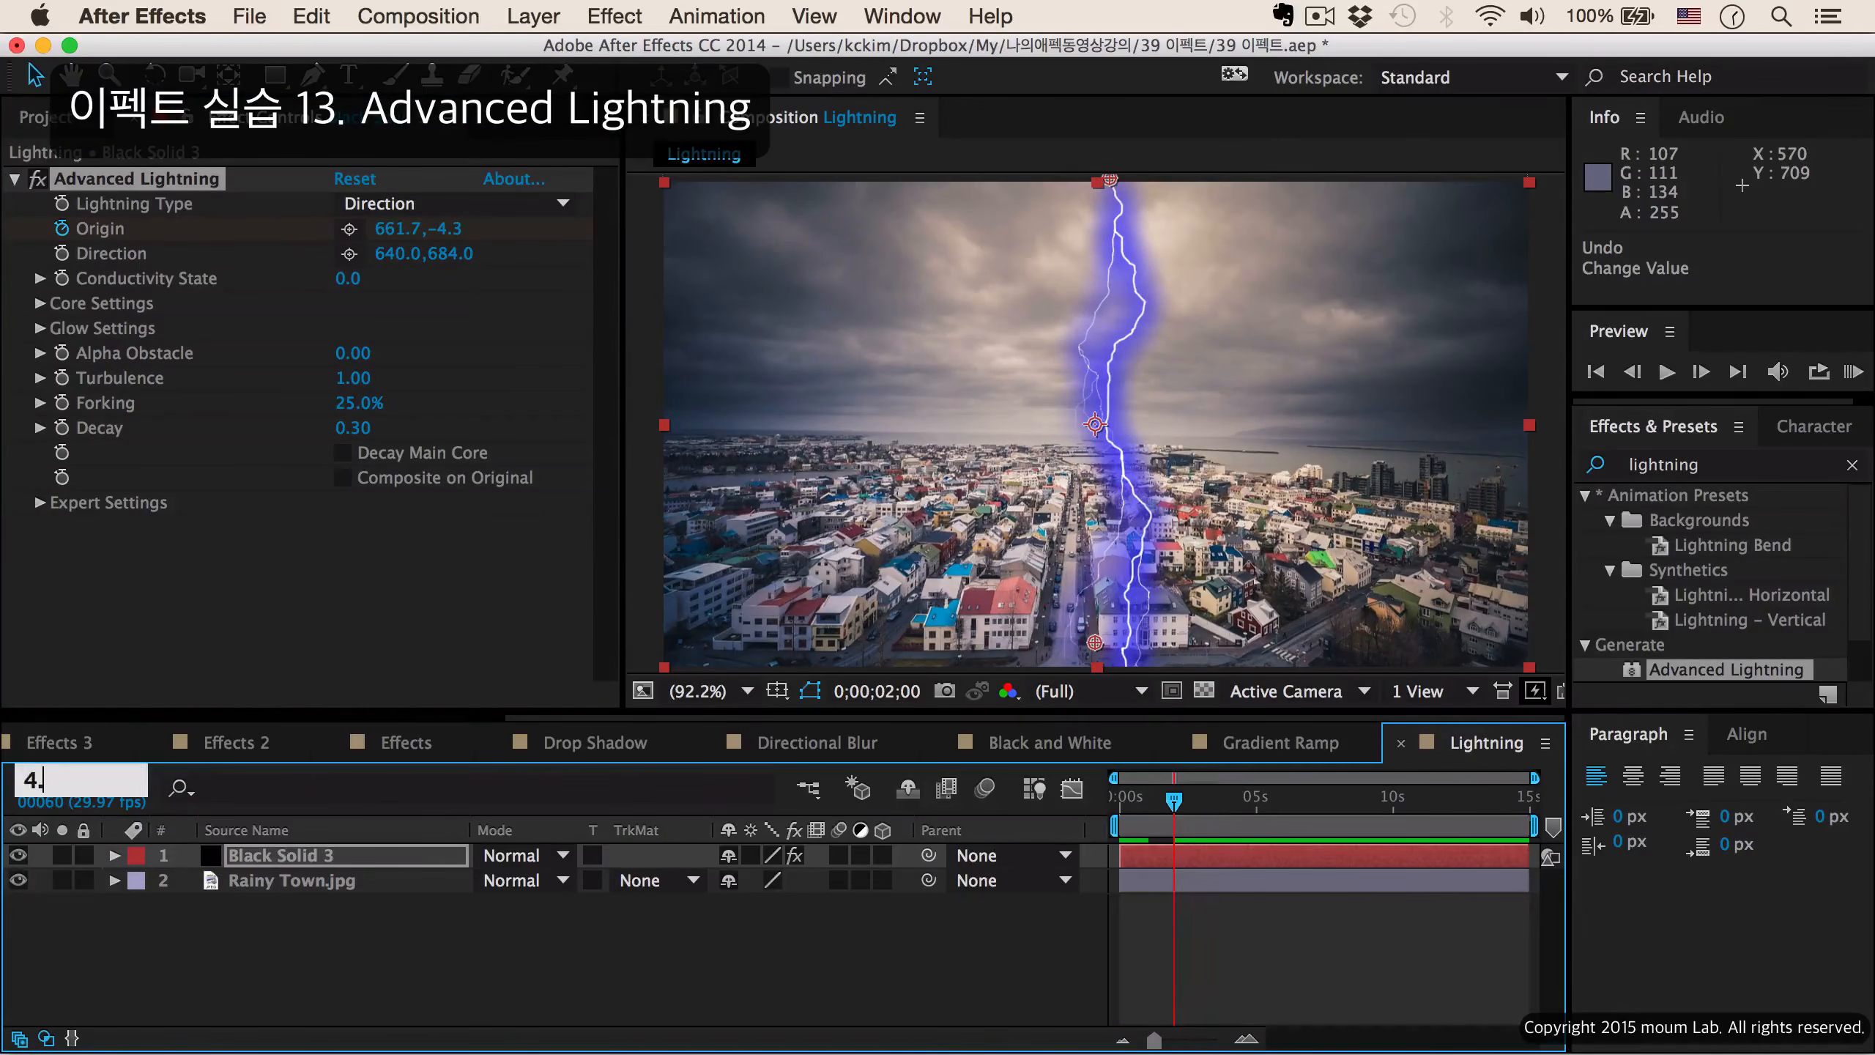
key("Return")
key("n")
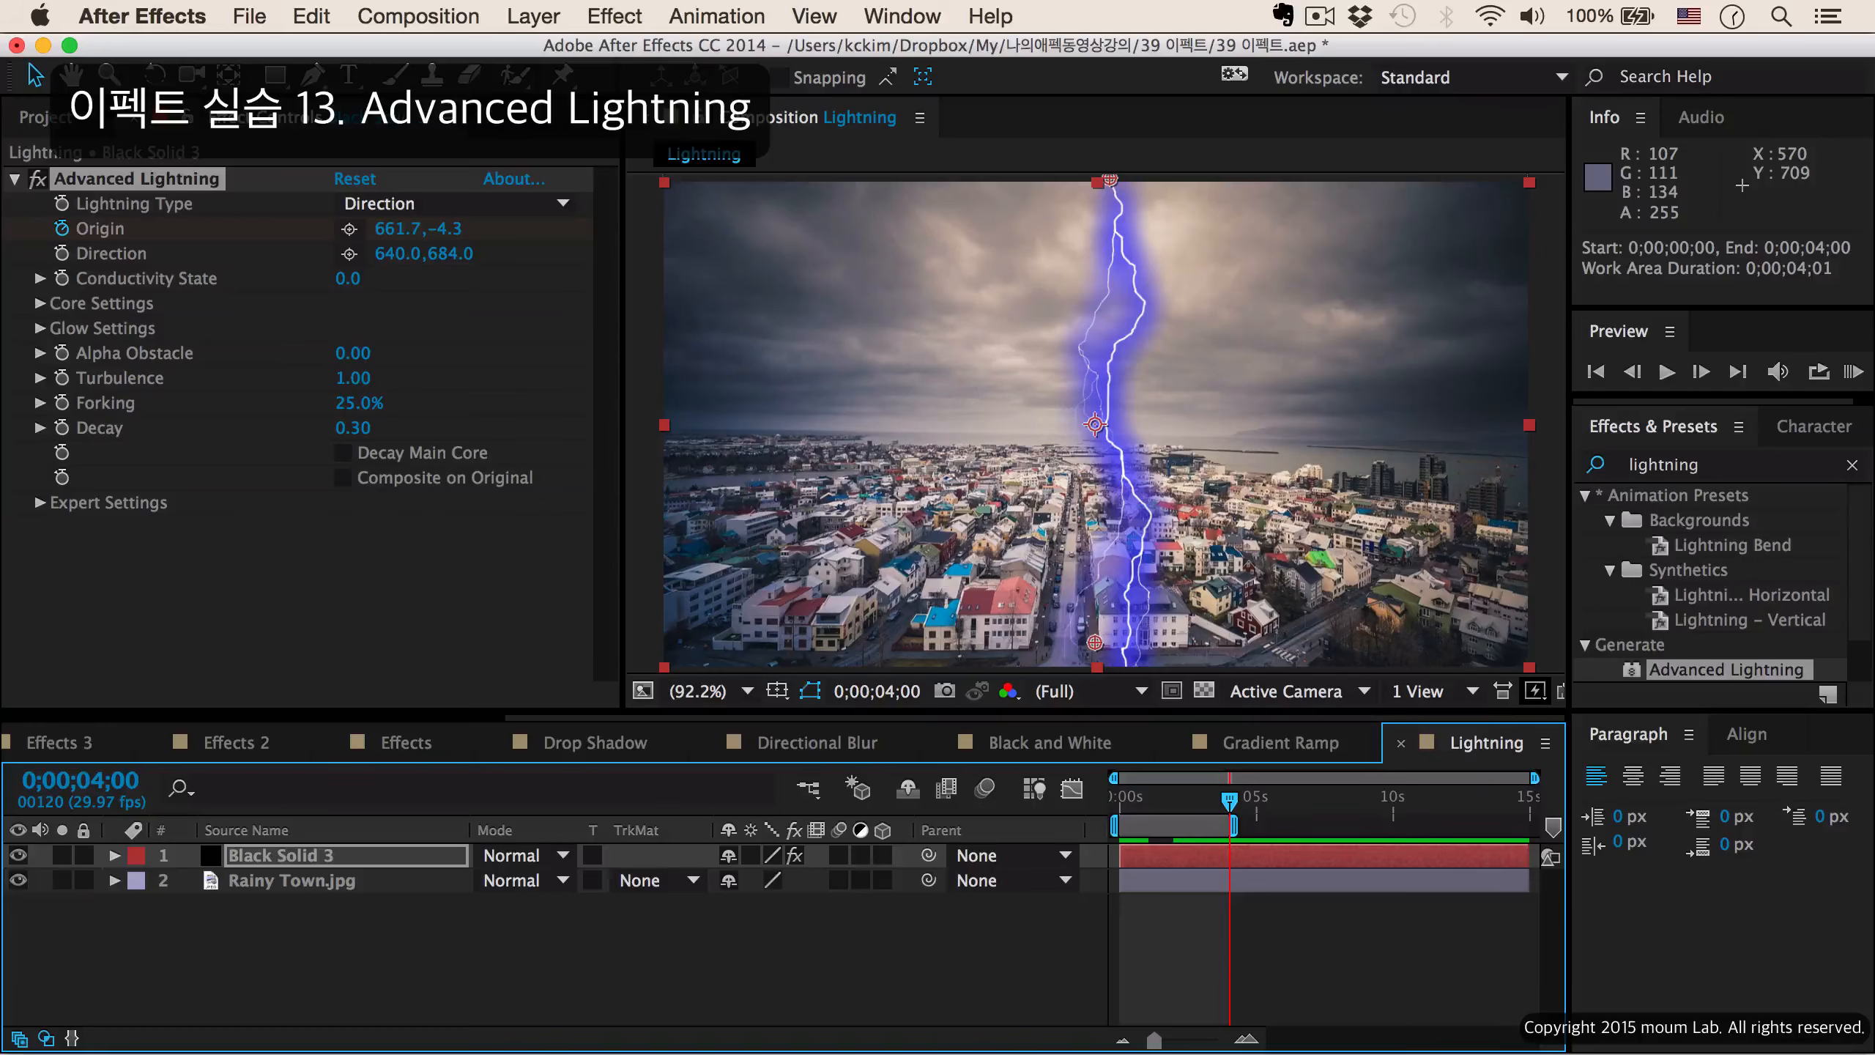
key("0")
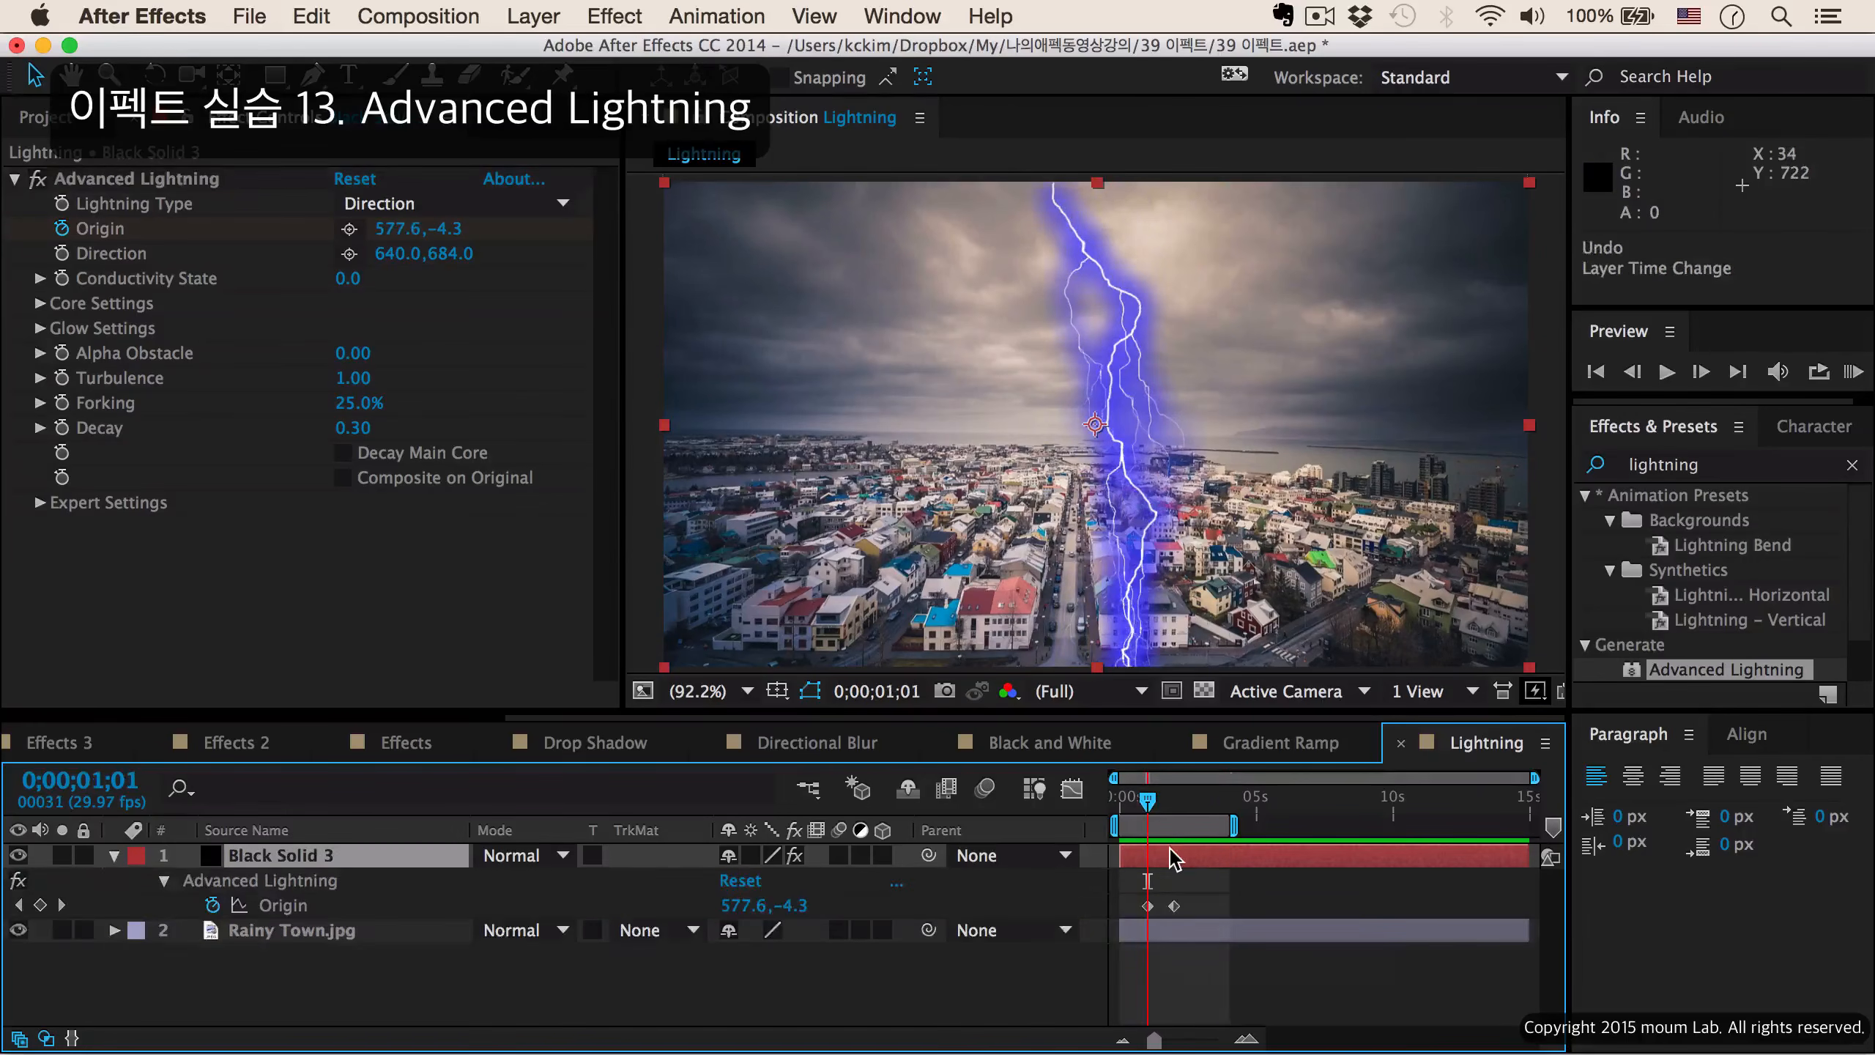
Trim the black solid layer to start at 0;00;01;01 and end at the second Origin keyframe, 0;00;02;00, and preview it.
left_click(1170, 850)
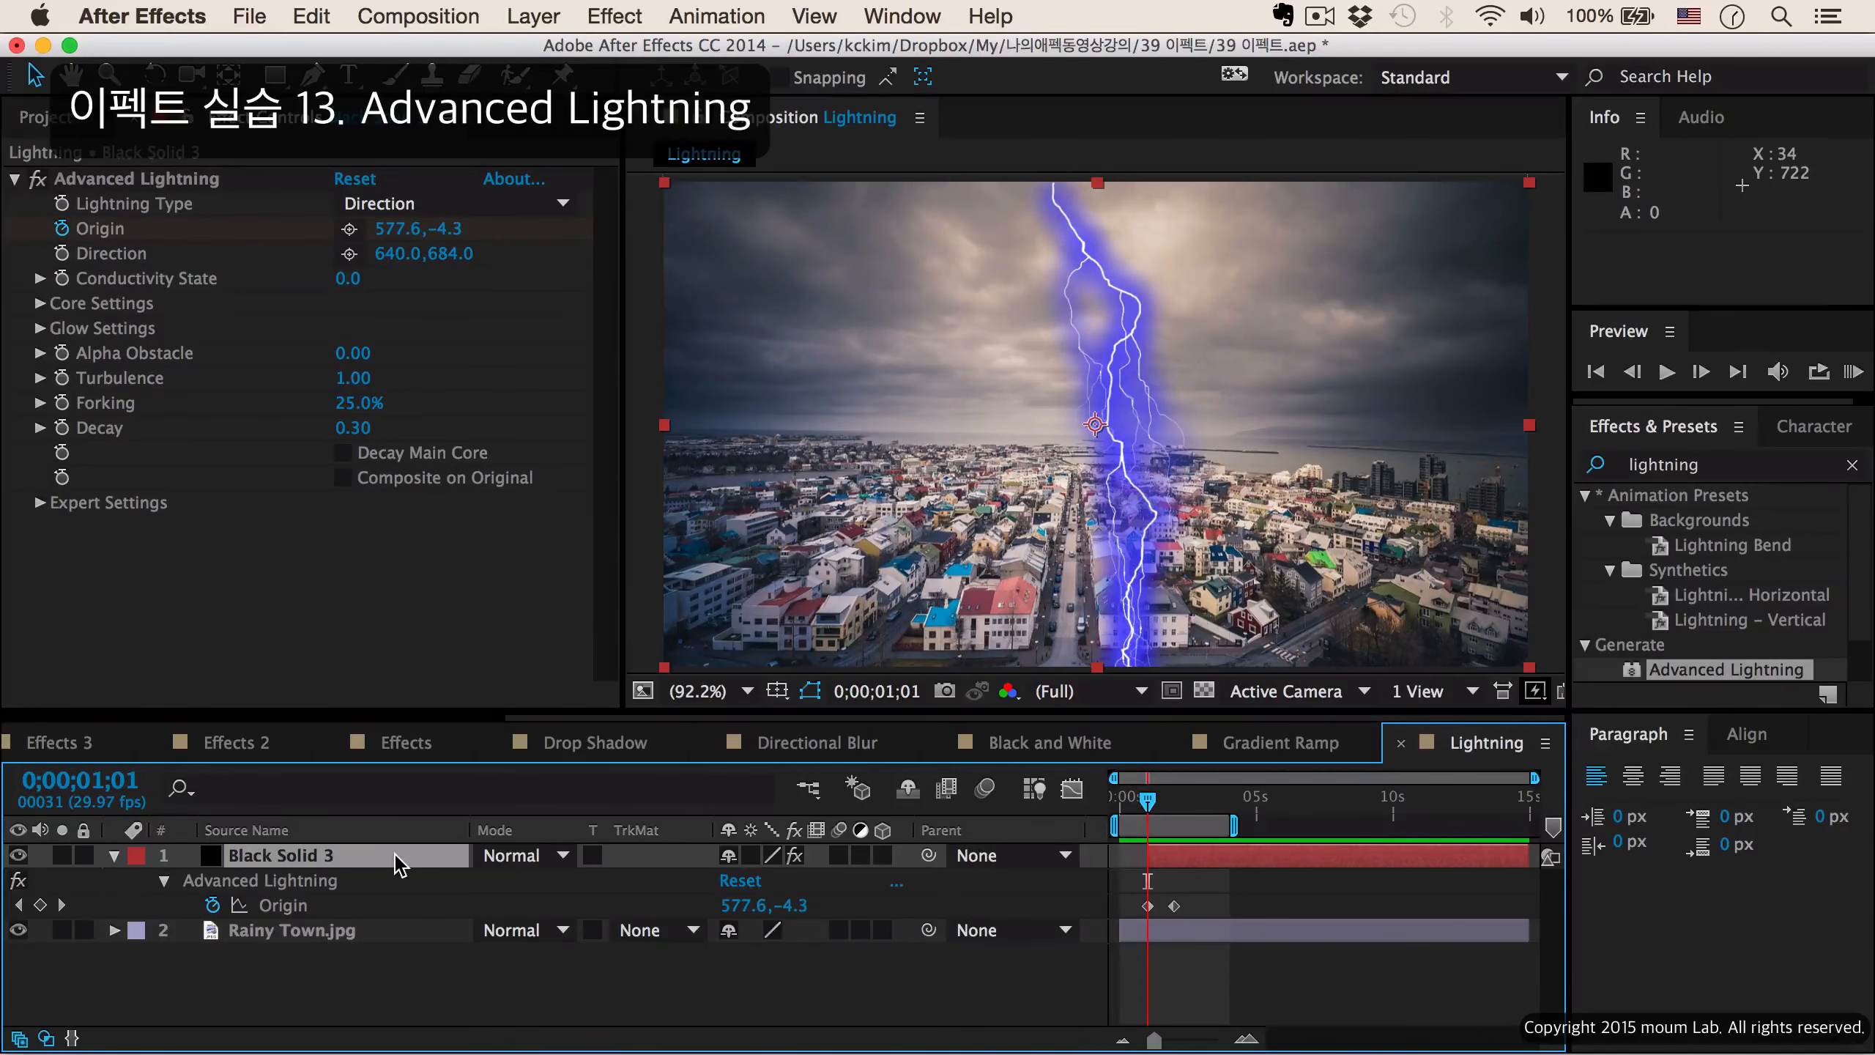
key("k")
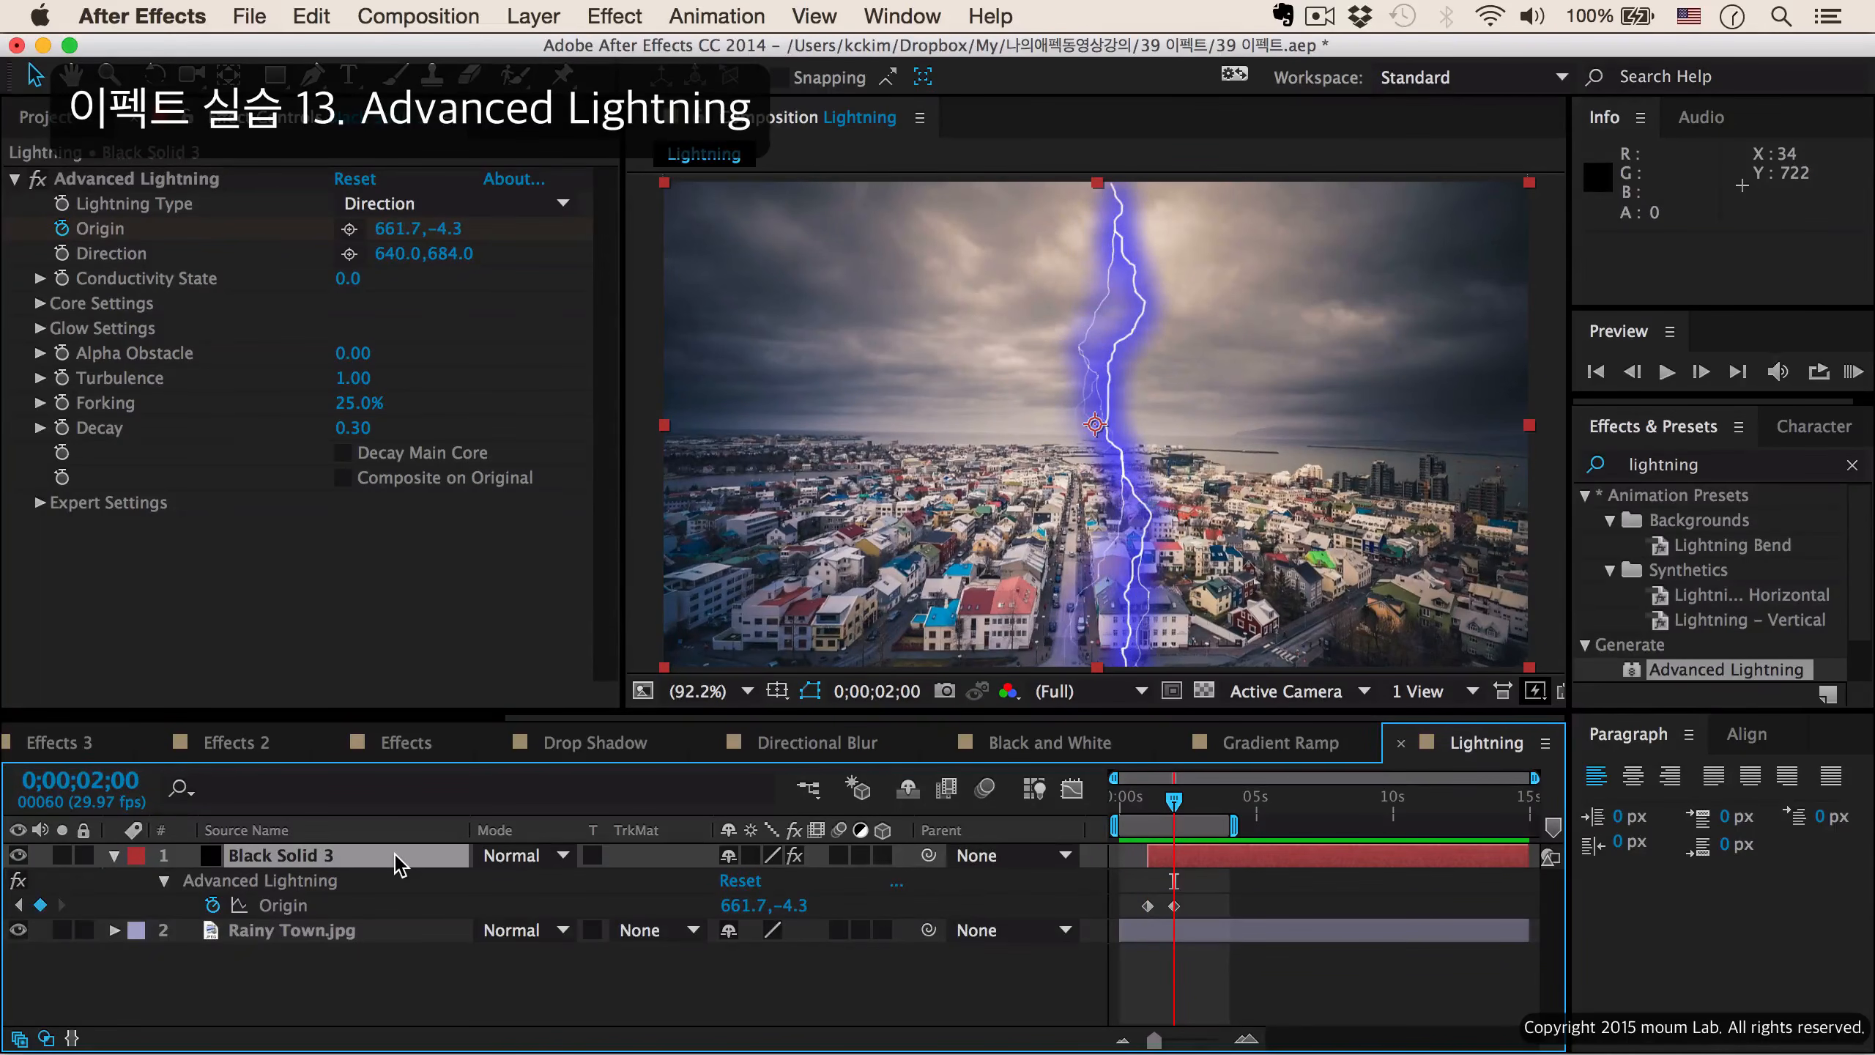
key("alt+]")
key("KP_0")
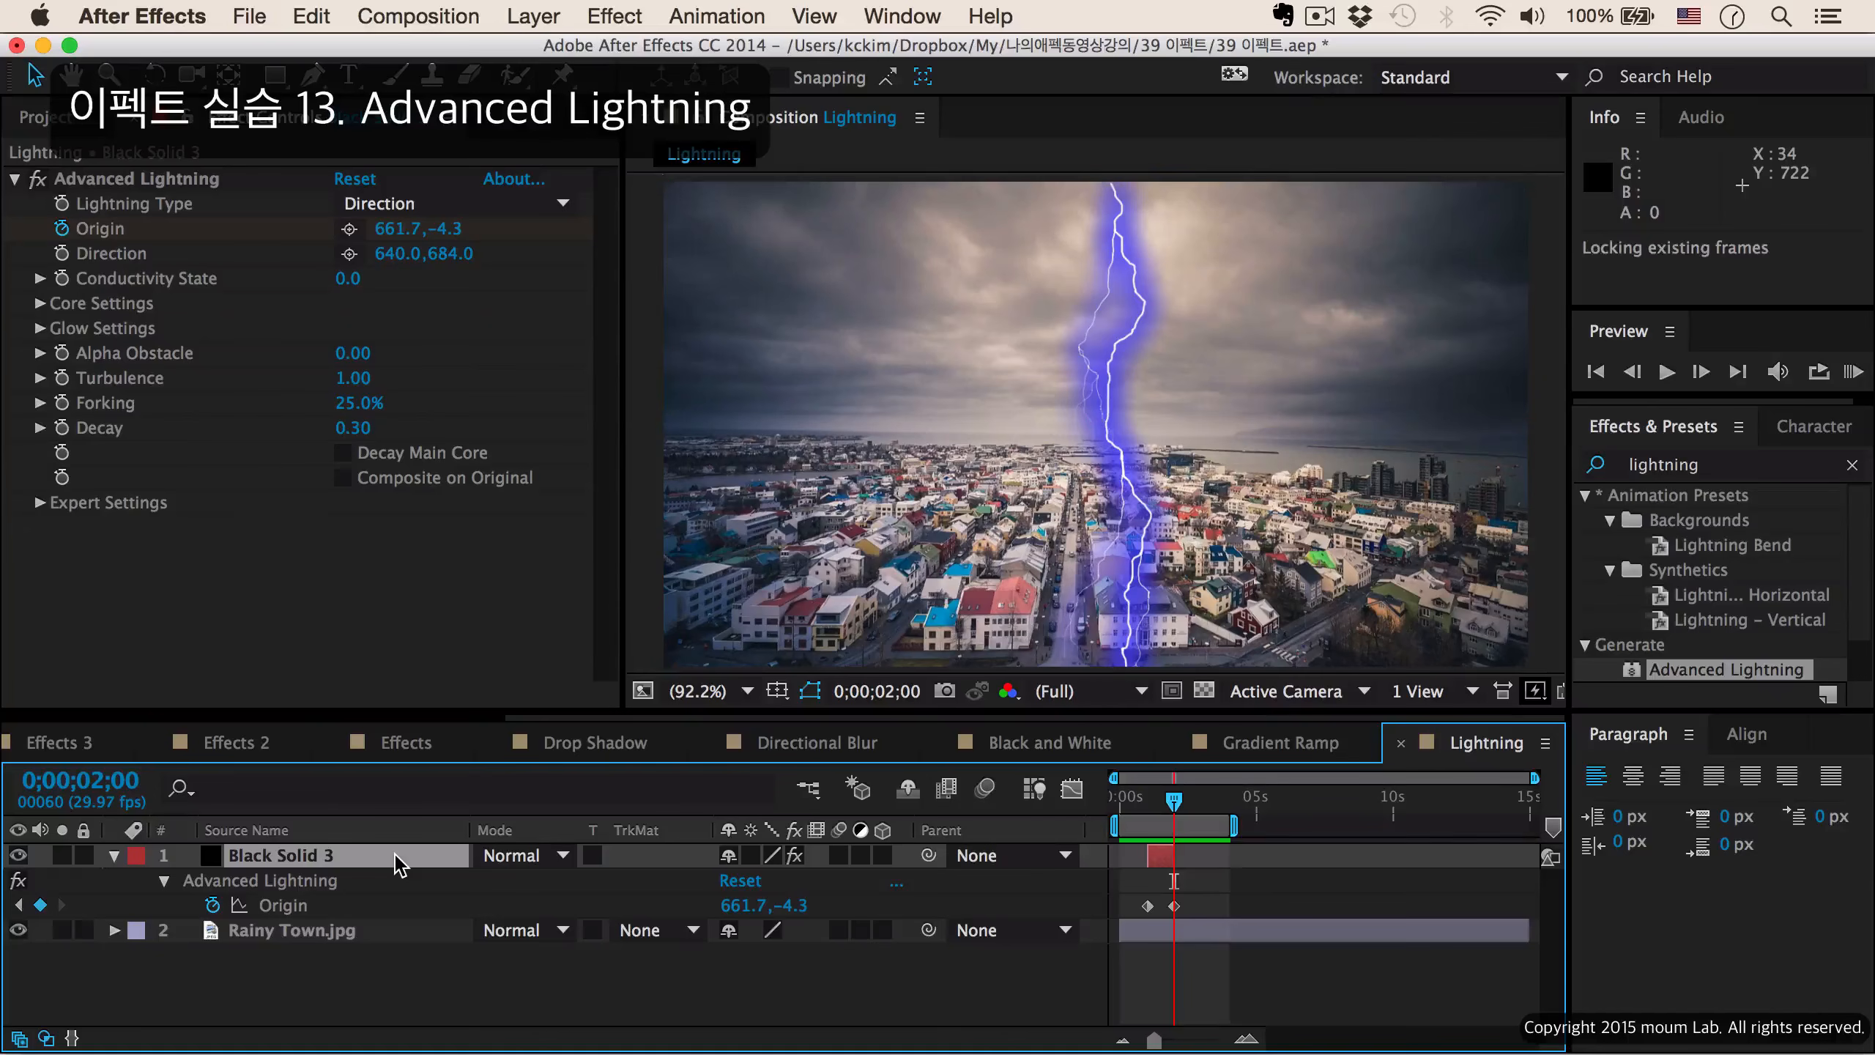